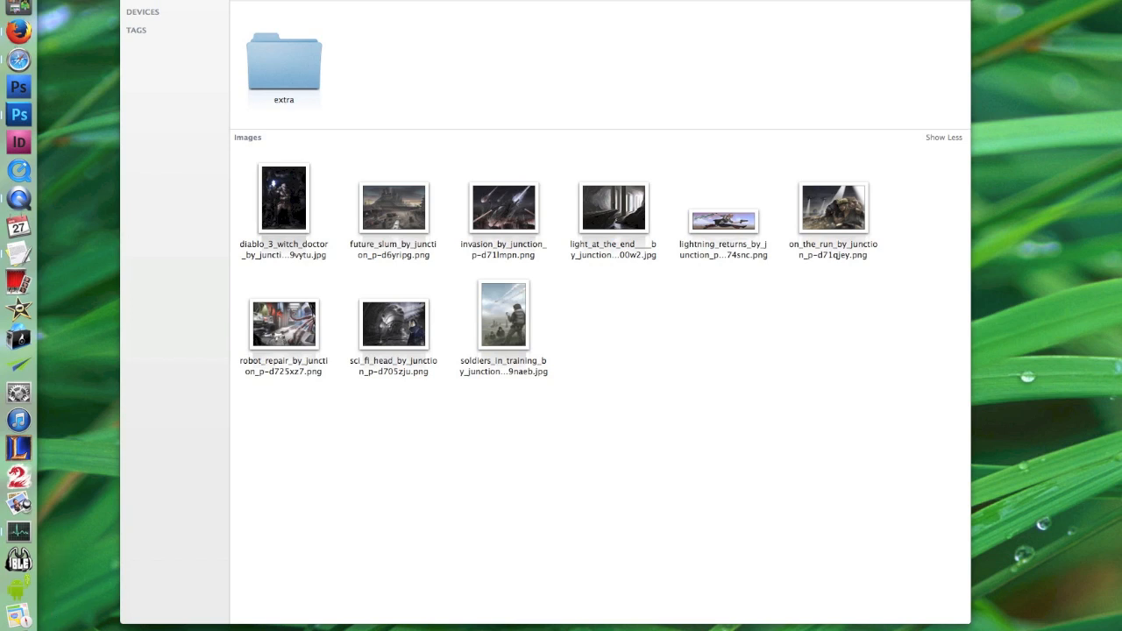
Open all the images in the folder together and view the future_slum, invasion and light_at_the_end paintings
key(super+a)
key(super+o)
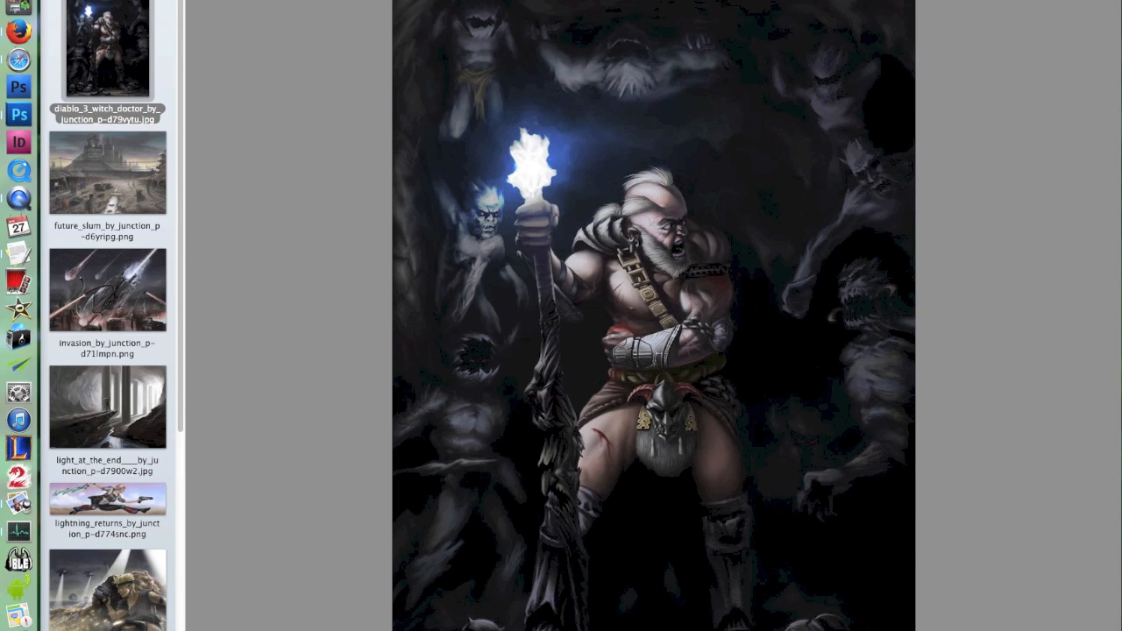
click(107, 172)
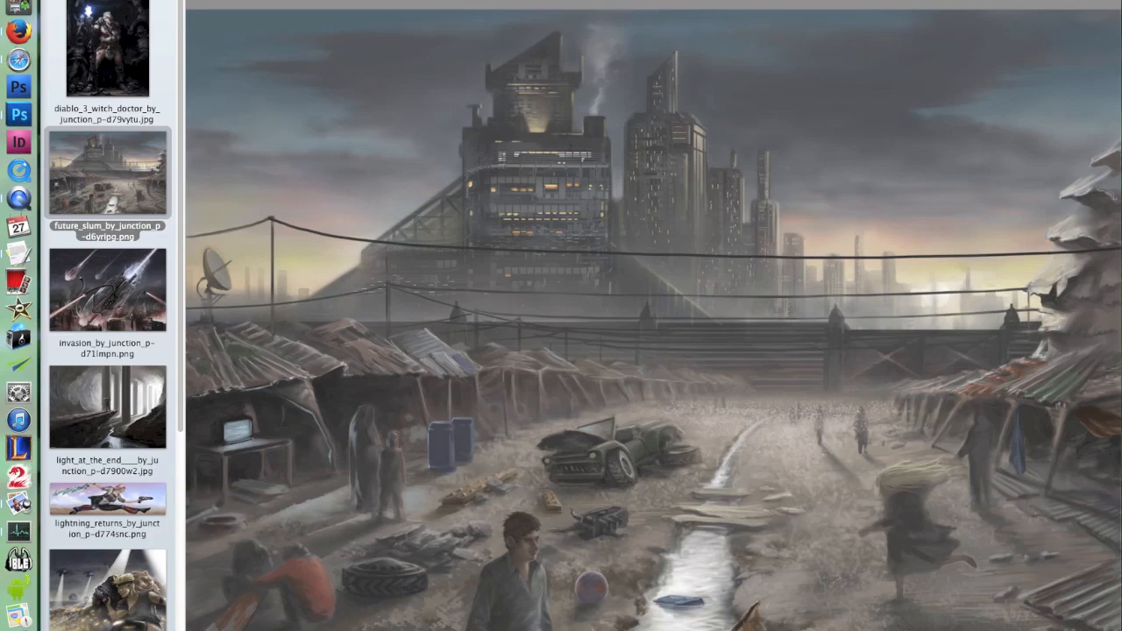
click(107, 289)
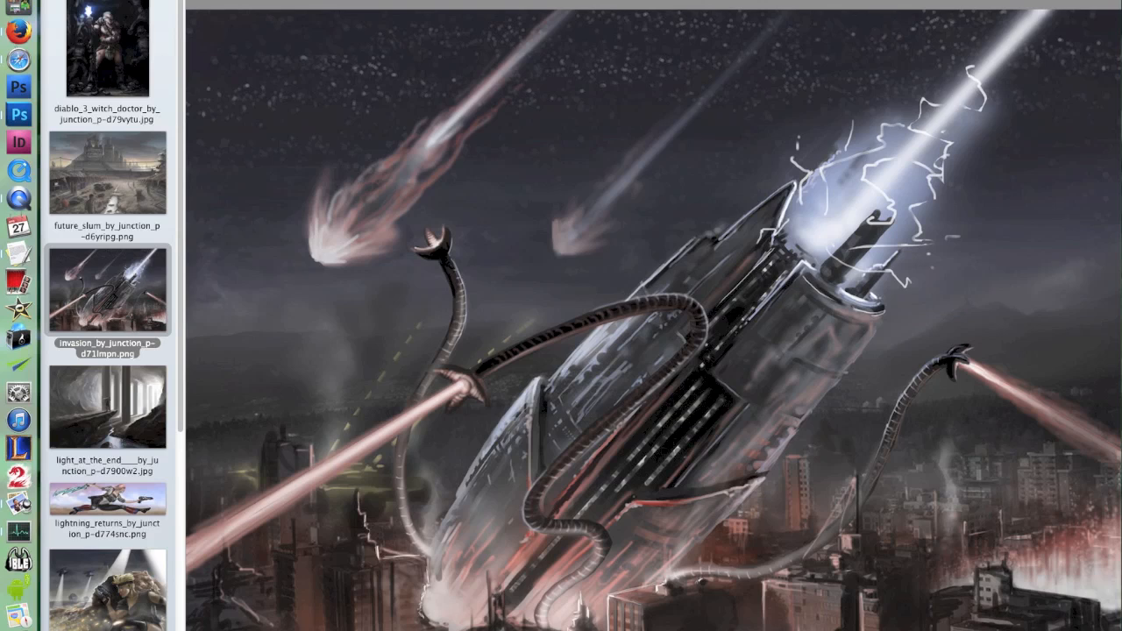
click(107, 406)
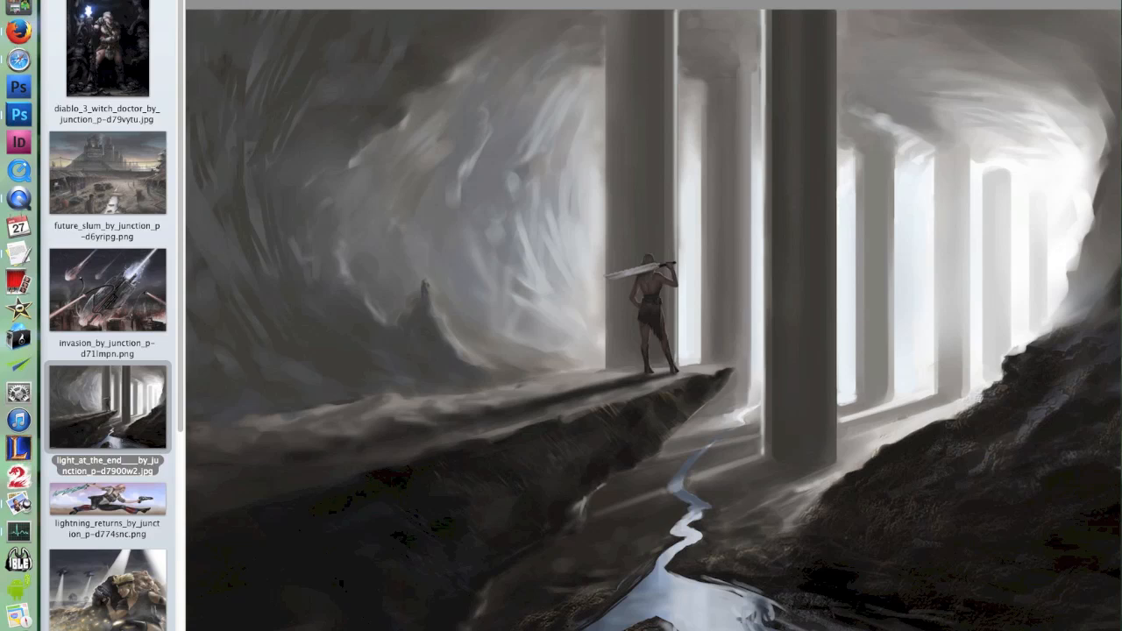
View the lightning_returns, on_the_run, robot_repair, sci_fi_head and soldiers_in_training paintings one after another
click(107, 504)
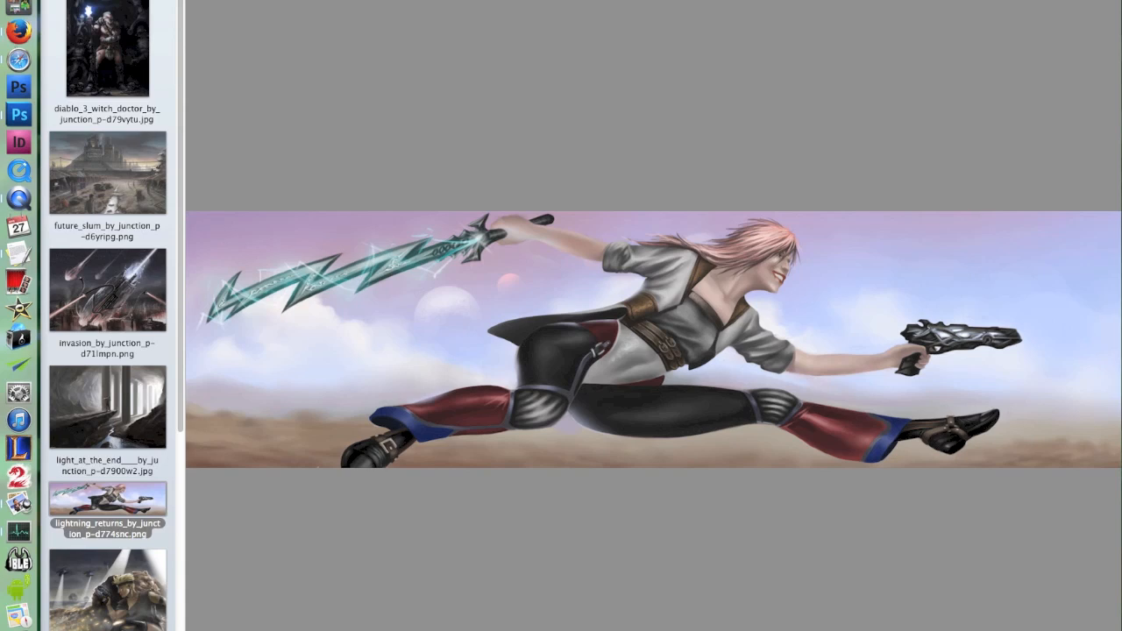
click(107, 587)
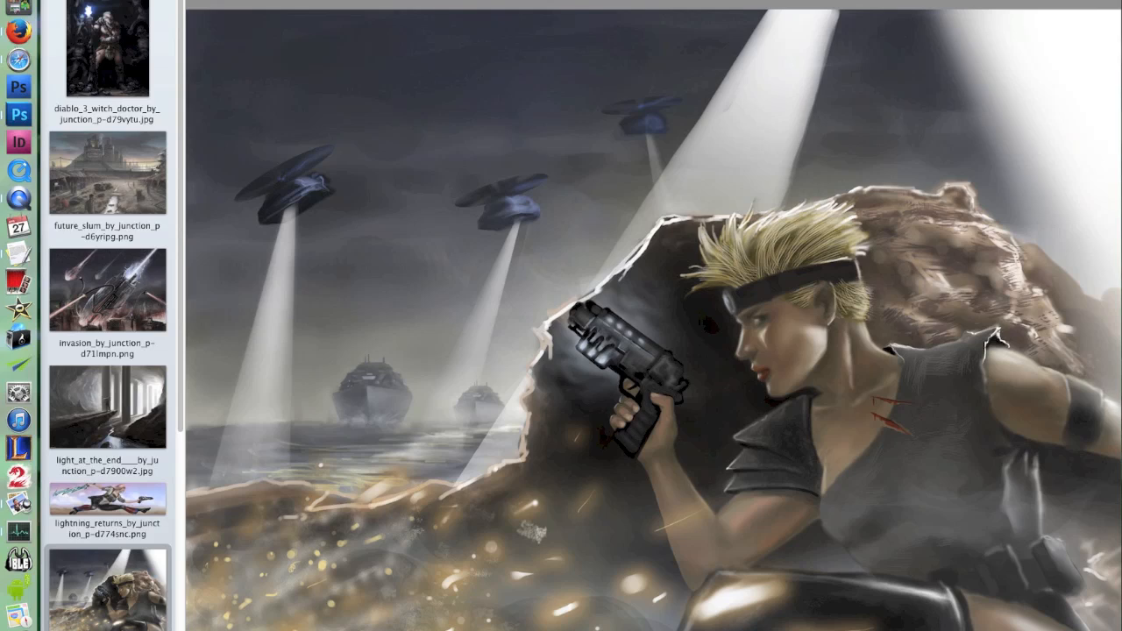
key(Down)
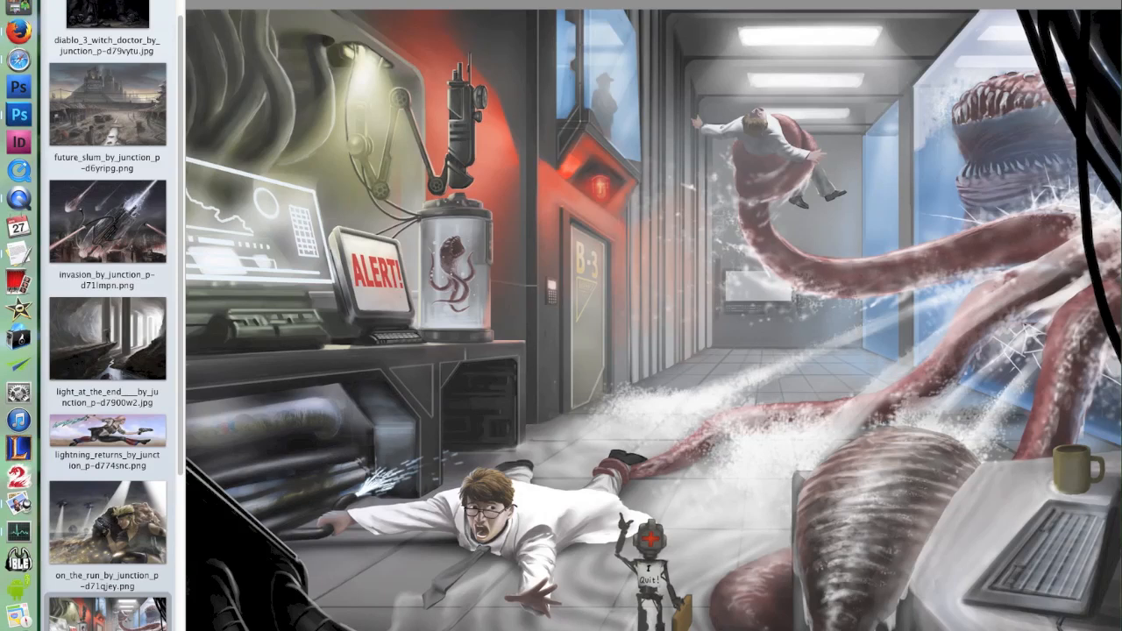
key(Down)
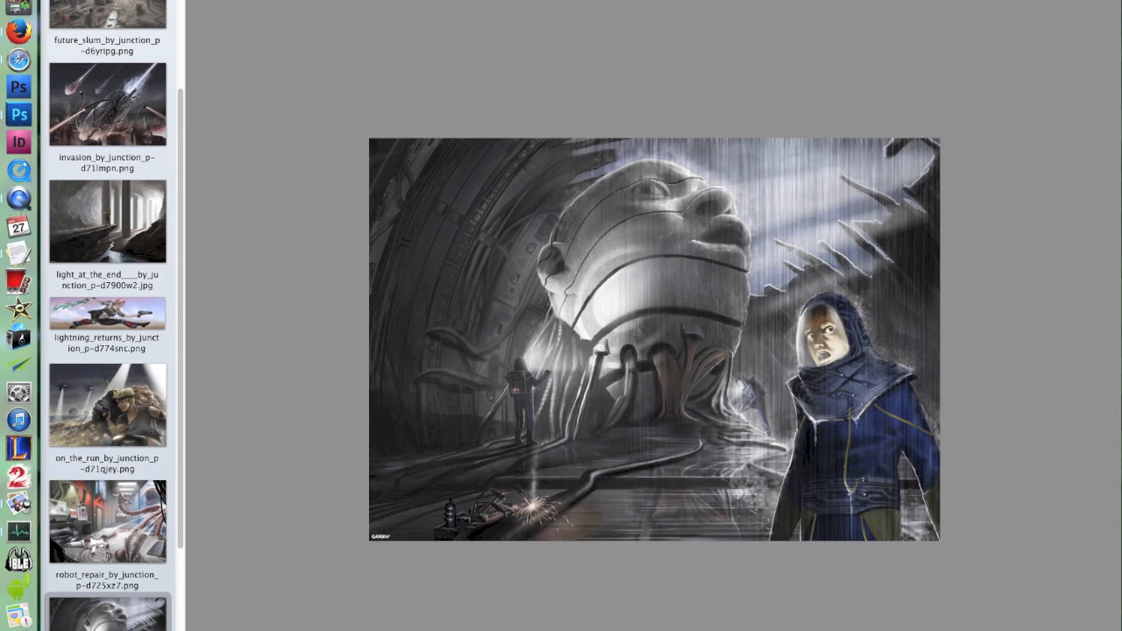
key(Down)
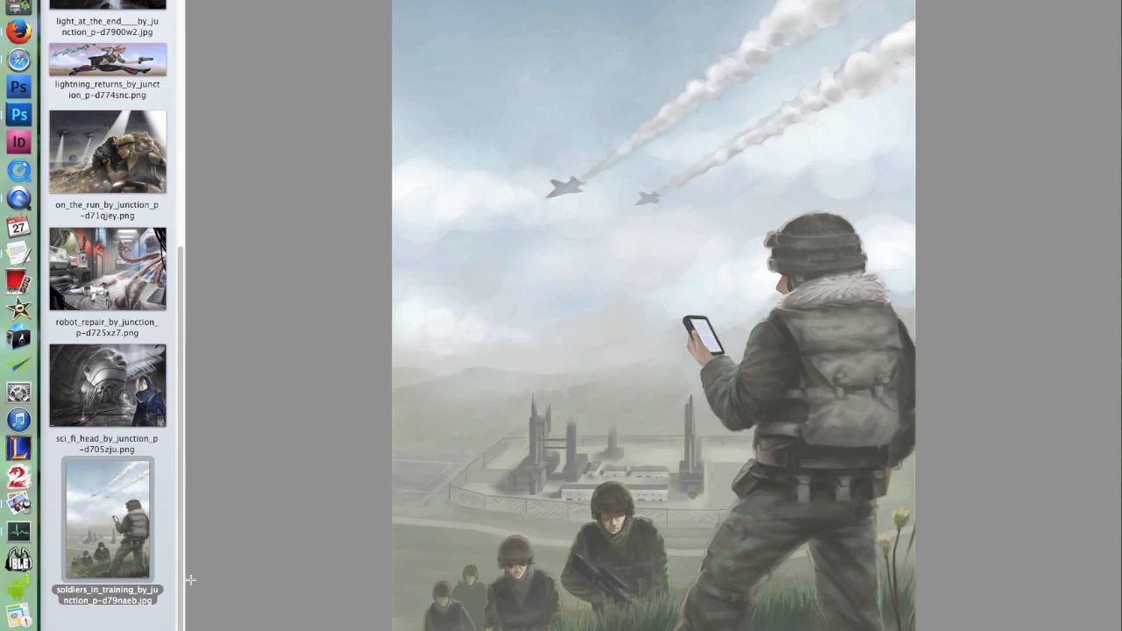
Return to the start of the image set and review the witch doctor, future_slum and invasion paintings
drag(182, 592, 188, 135)
click(113, 88)
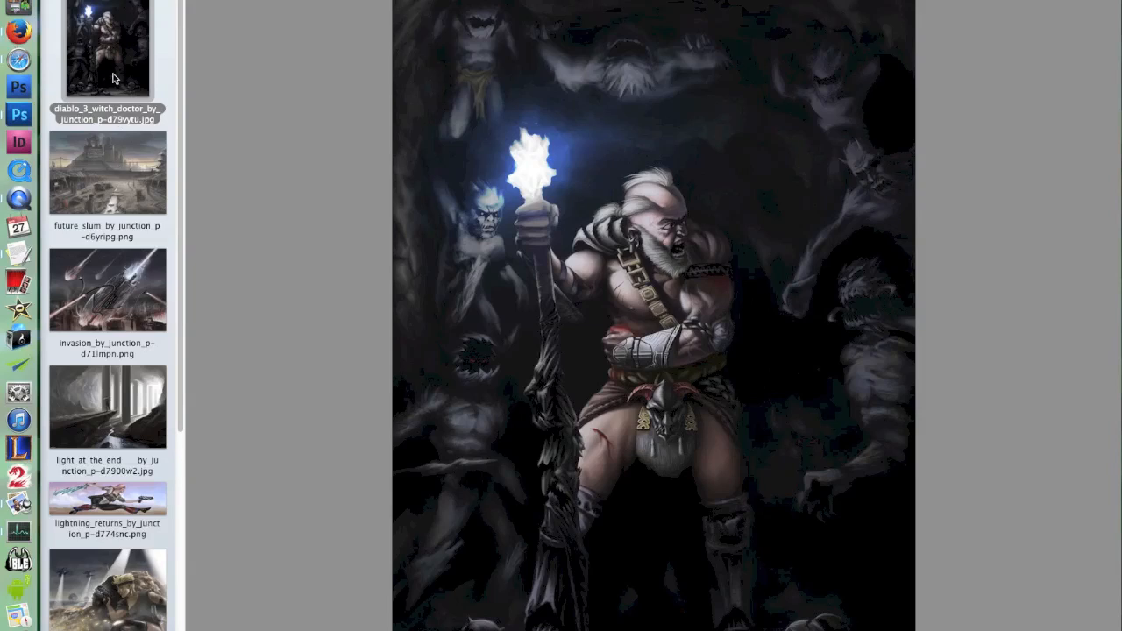
click(127, 187)
scroll(175, 193, down, 1)
click(142, 266)
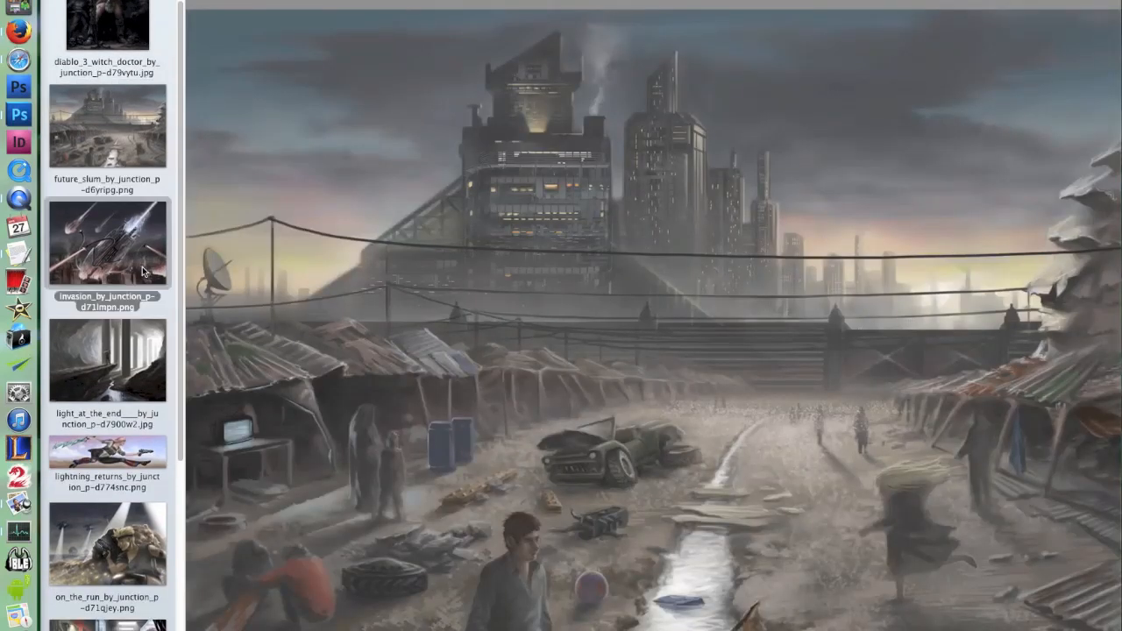
Examine the light_at_the_end, on_the_run and robot_repair paintings again
scroll(179, 263, down, 2)
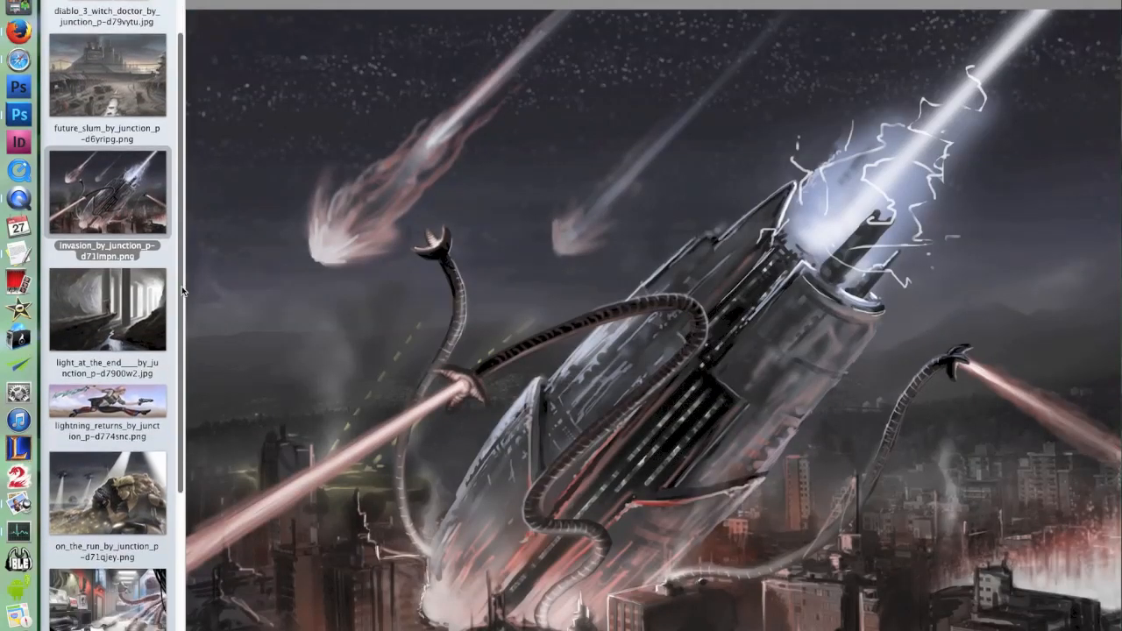
click(179, 292)
scroll(181, 285, down, 1)
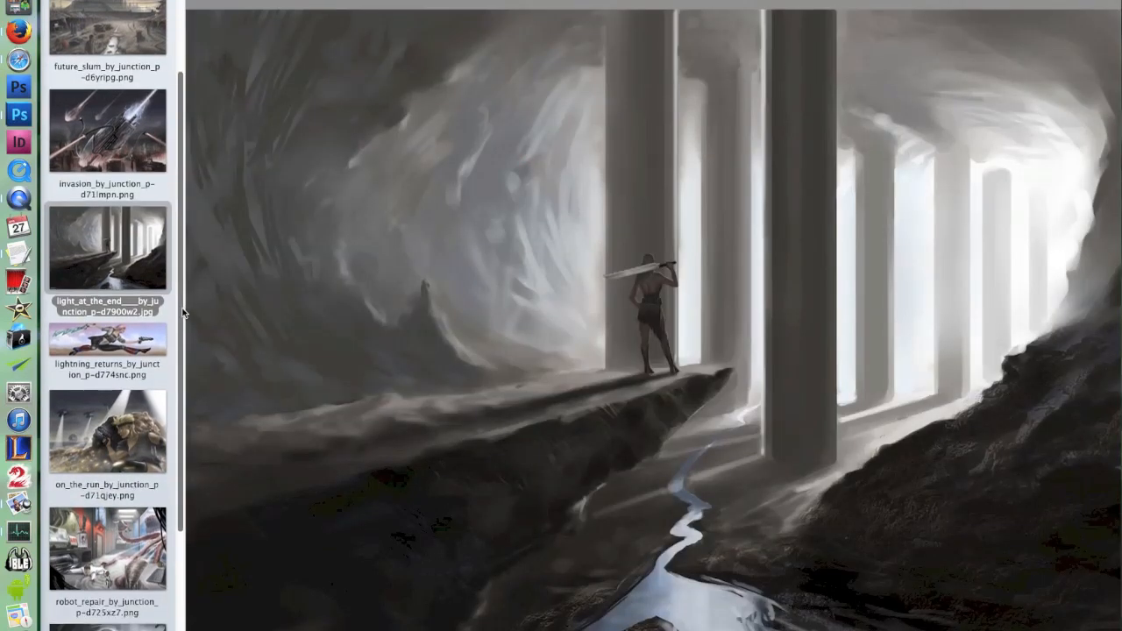
click(143, 431)
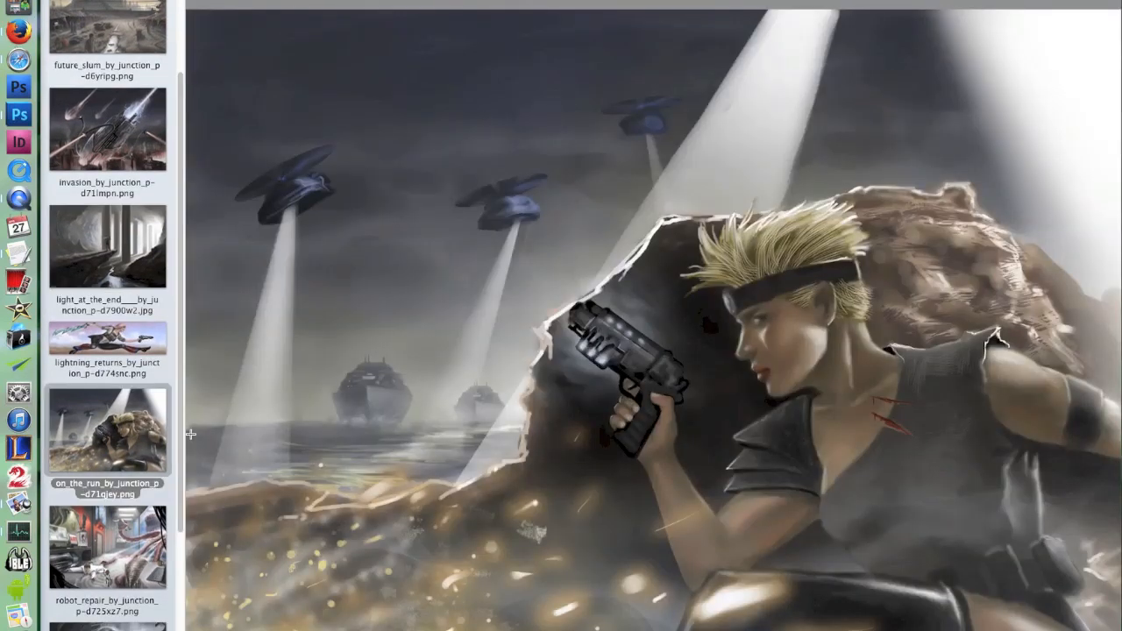
click(154, 536)
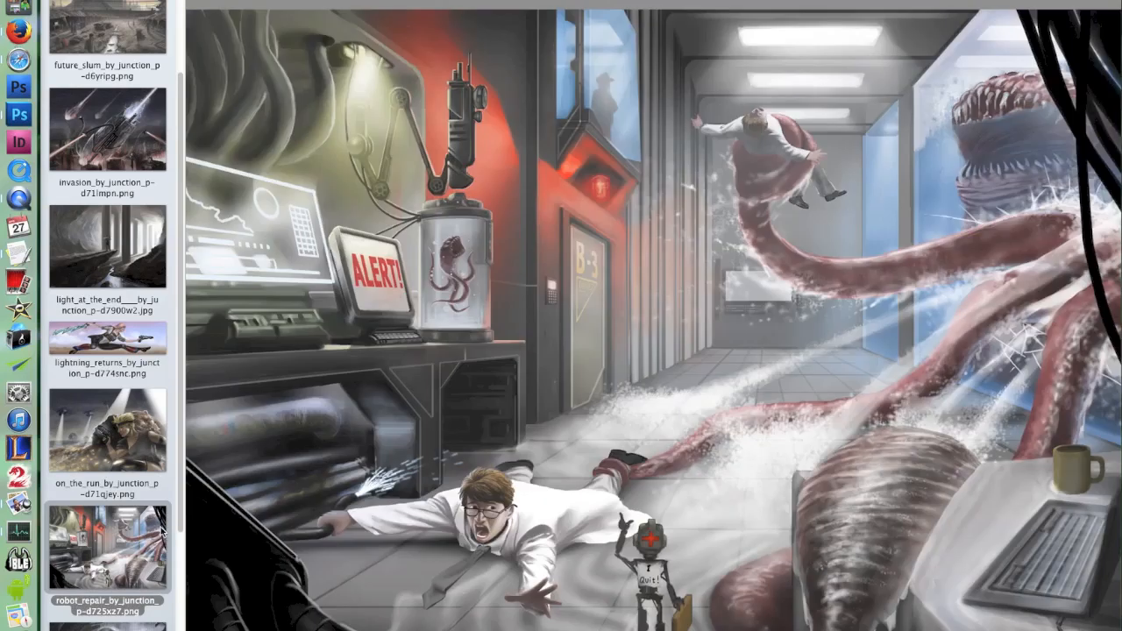
Go back to the witch doctor painting and compare it with the future_slum, invasion and light_at_the_end scenes
drag(182, 284, 182, 184)
click(112, 48)
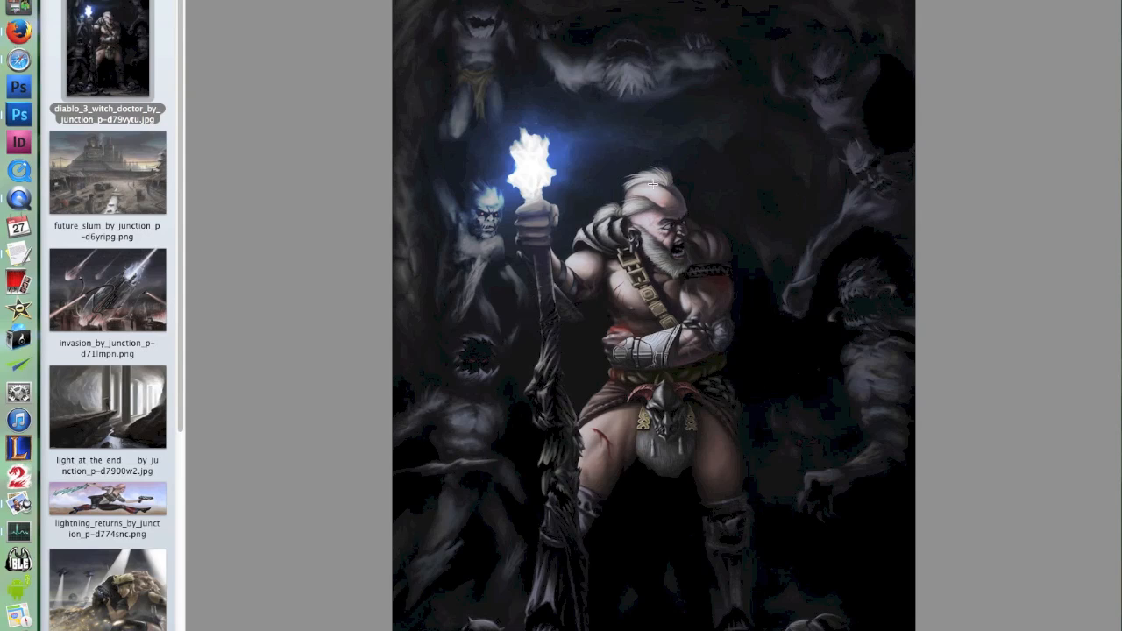
click(135, 194)
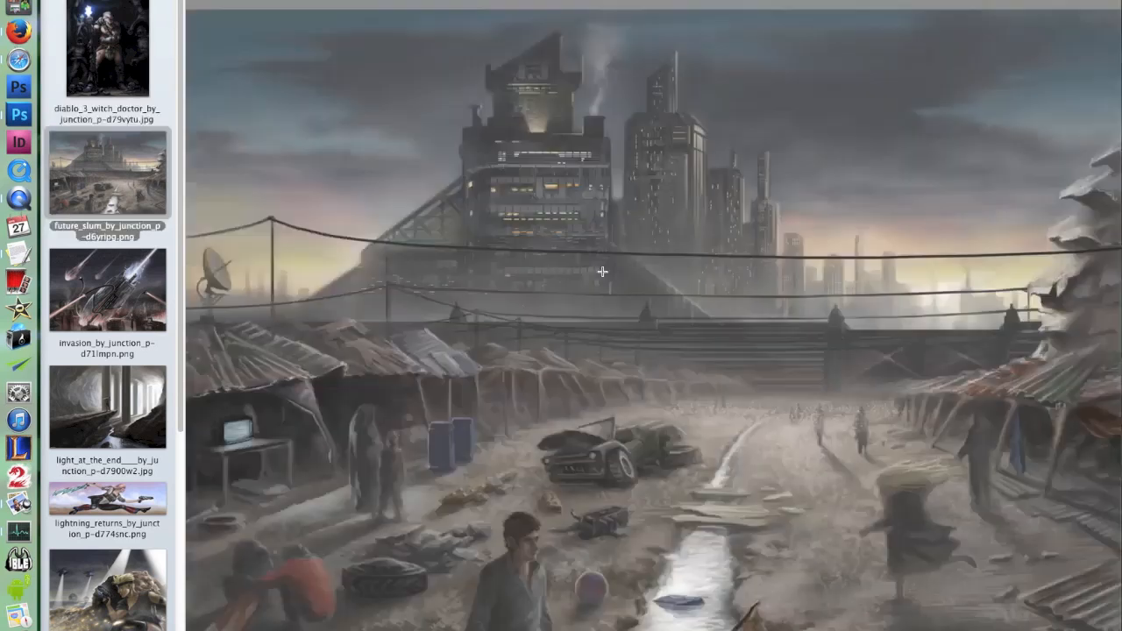
click(135, 305)
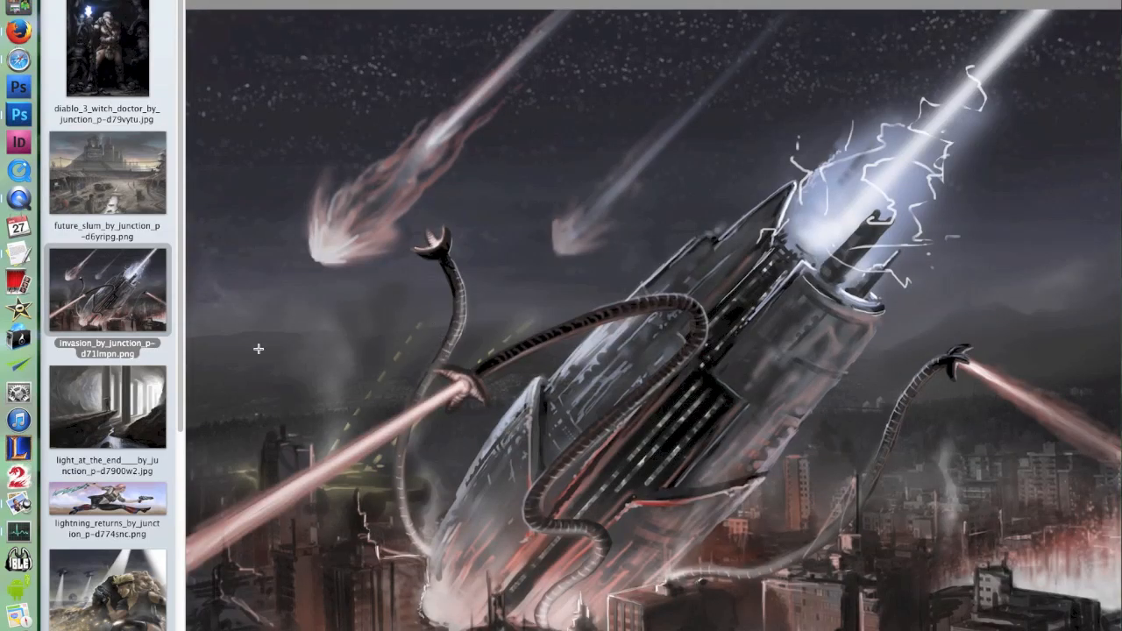
key(Down)
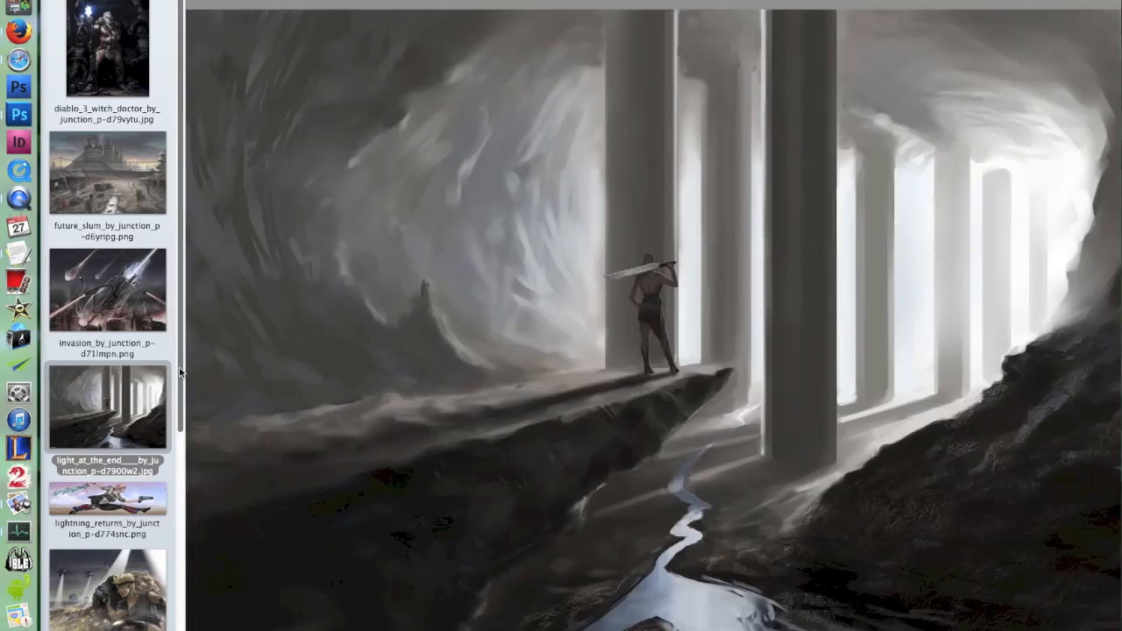
View the on_the_run painting and the sci_fi_head painting further down the set
drag(183, 372, 195, 551)
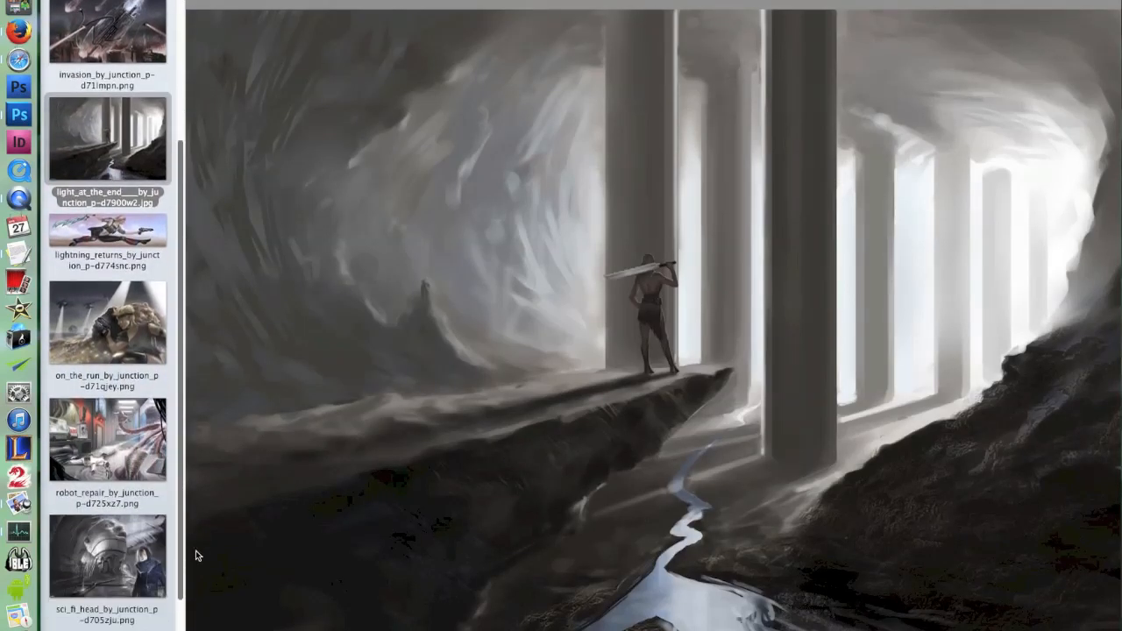
click(156, 318)
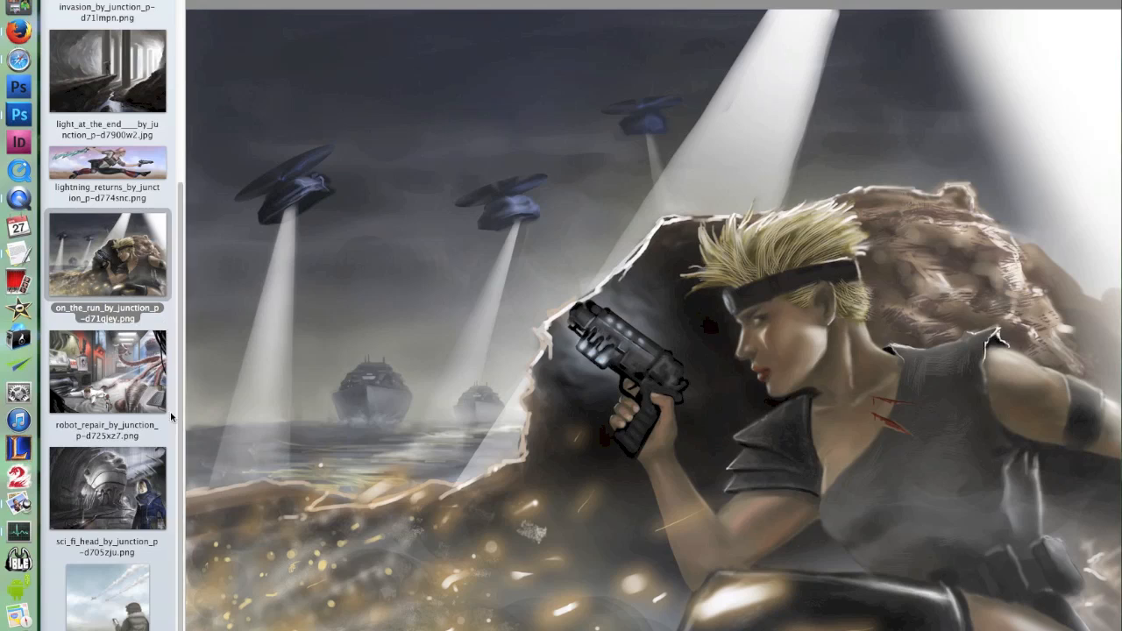
click(153, 491)
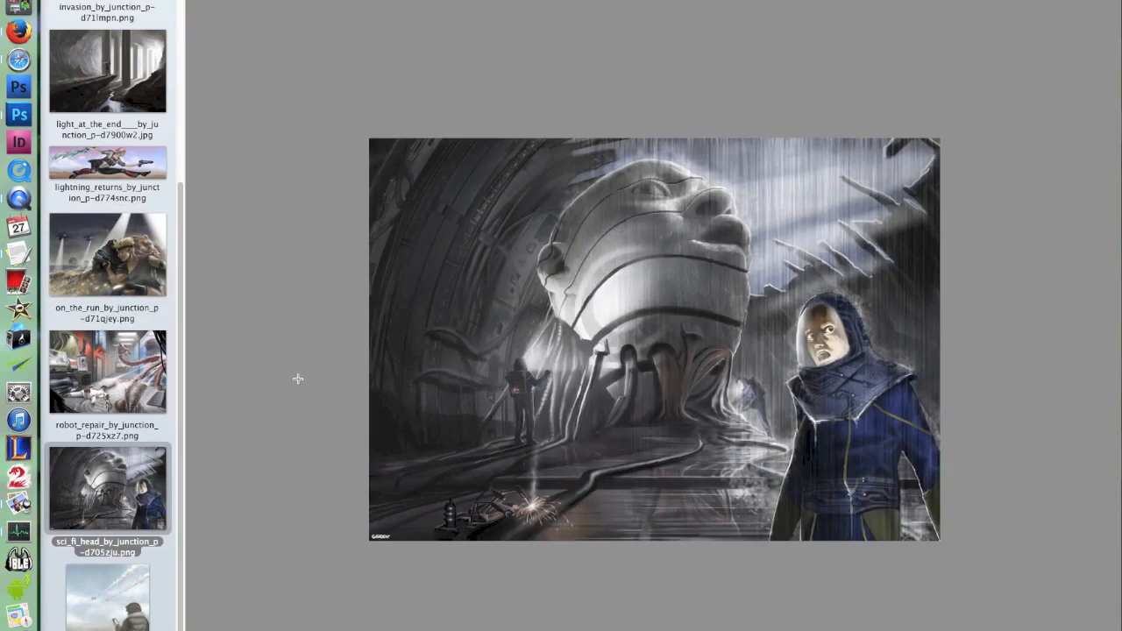
Look back over the whole set of thumbnails and display the on_the_run painting
scroll(181, 447, up, 1)
scroll(179, 438, up, 4)
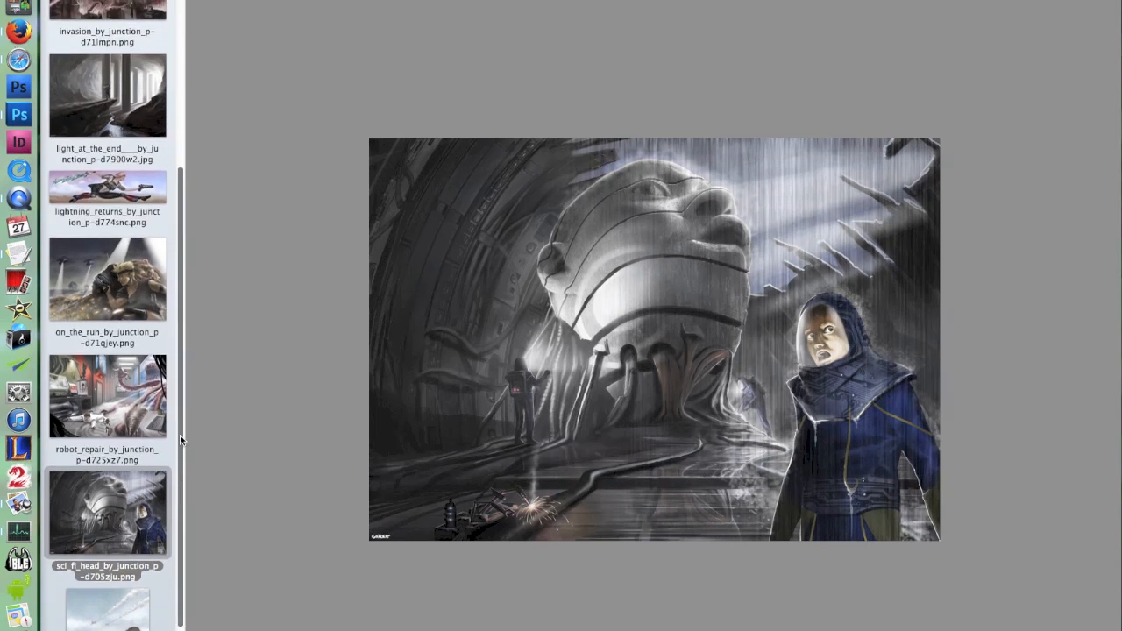
scroll(184, 418, up, 10)
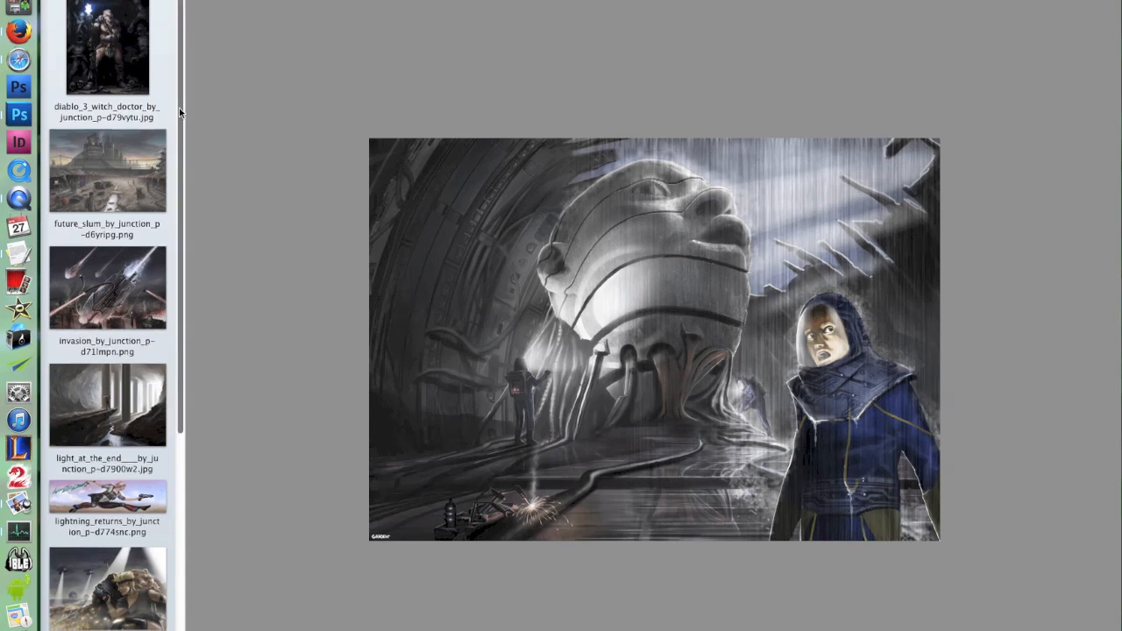
scroll(180, 118, down, 3)
drag(182, 141, 148, 294)
click(148, 296)
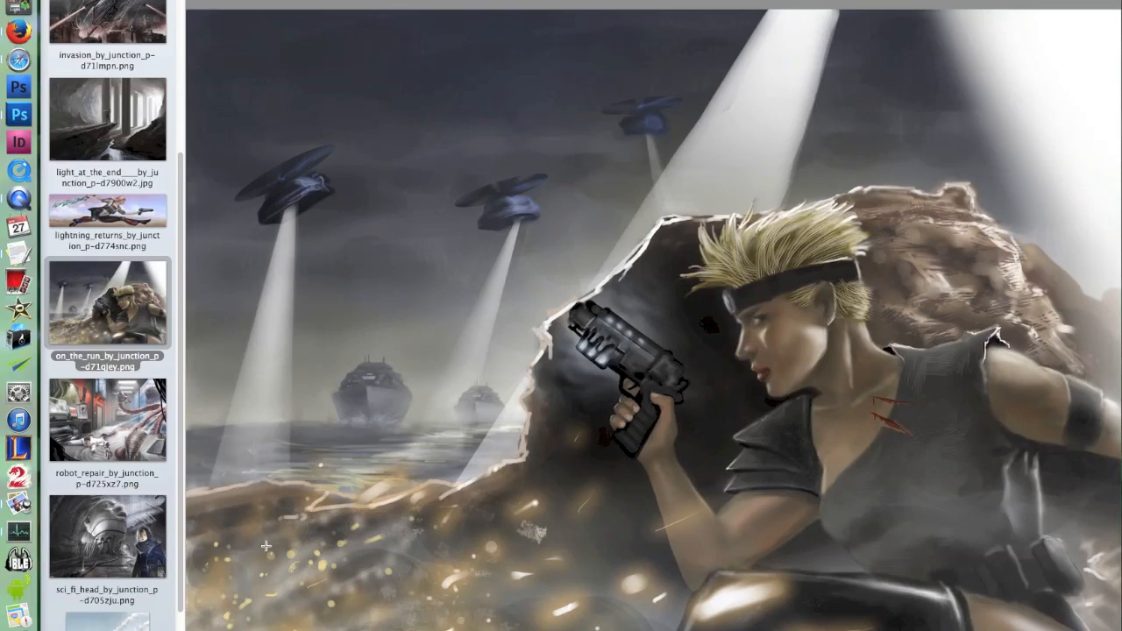
Examine the witch doctor painting again, followed by the light_at_the_end and future_slum environments
scroll(179, 564, down, 1)
scroll(178, 563, up, 5)
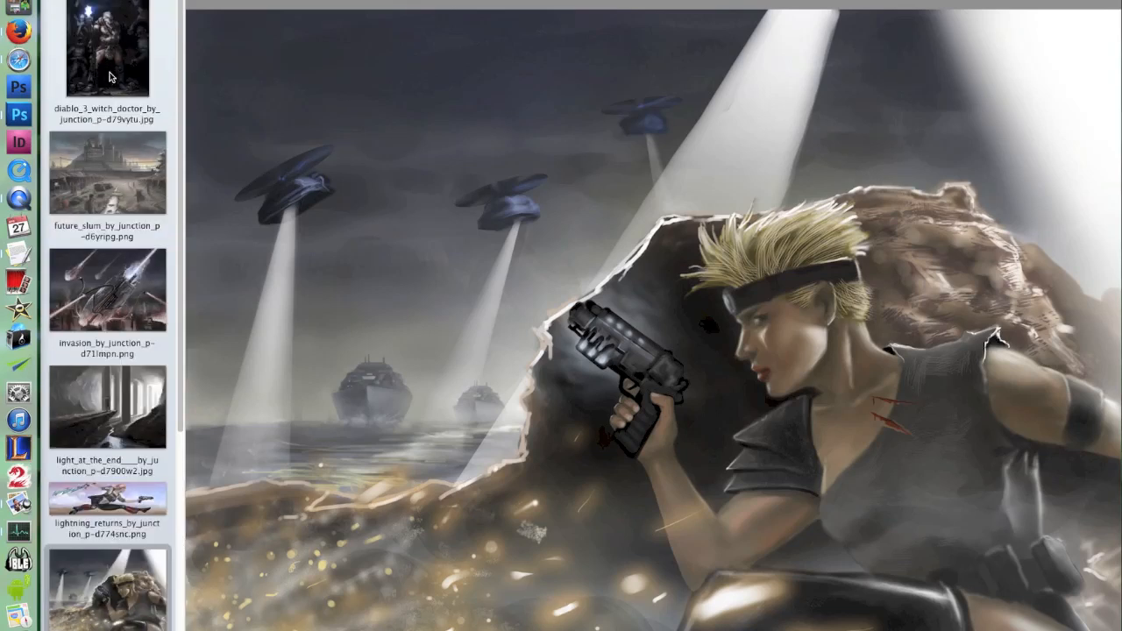
click(110, 62)
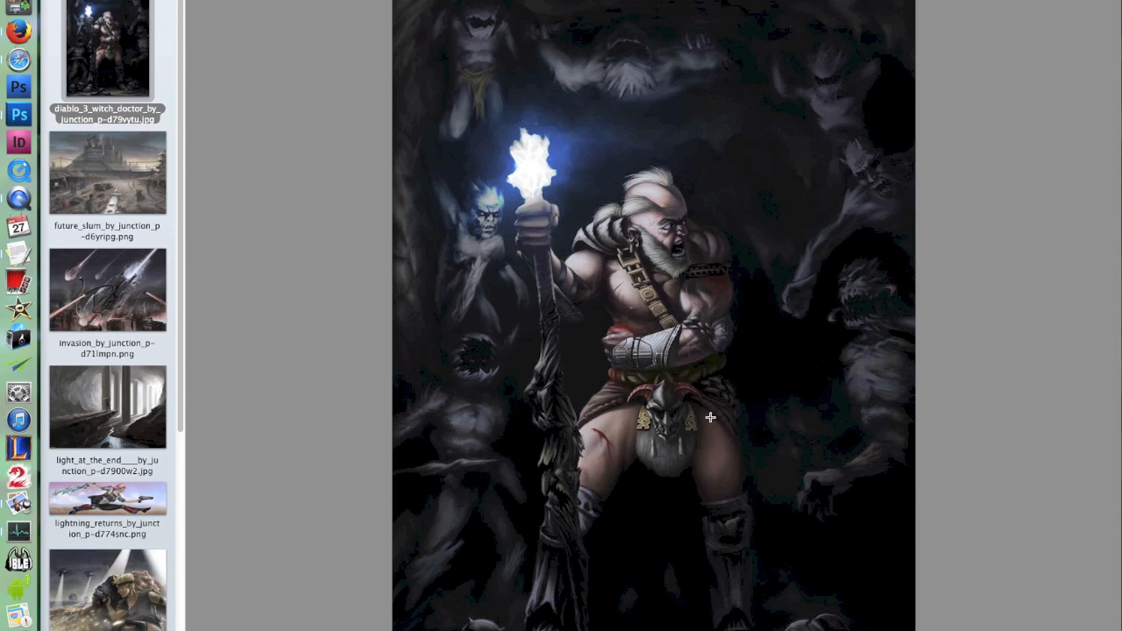
click(98, 186)
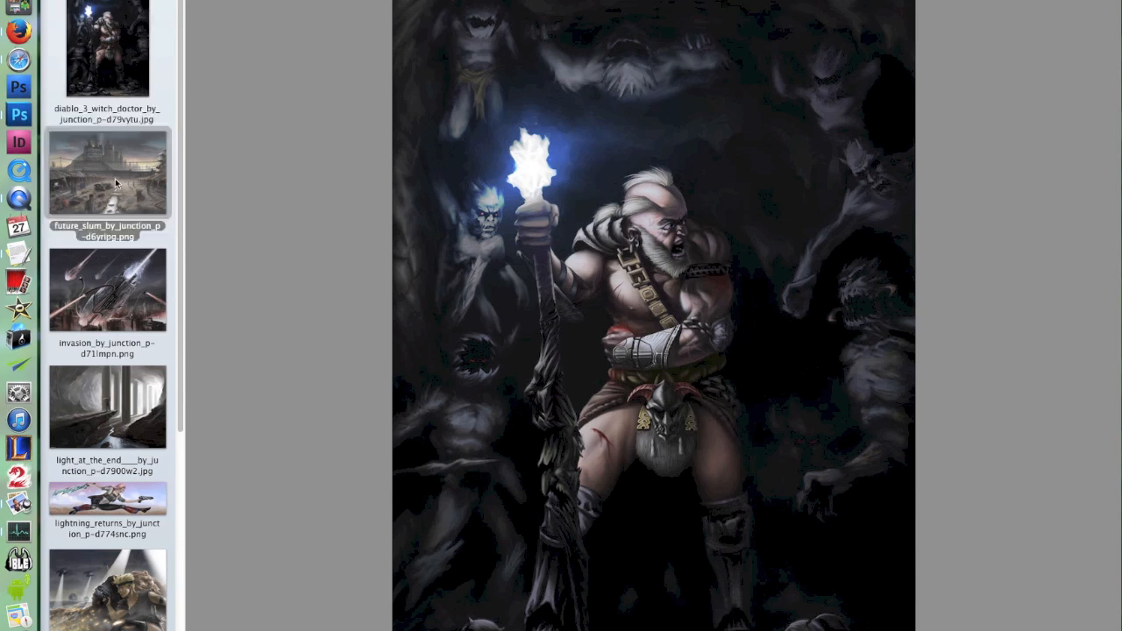
click(142, 408)
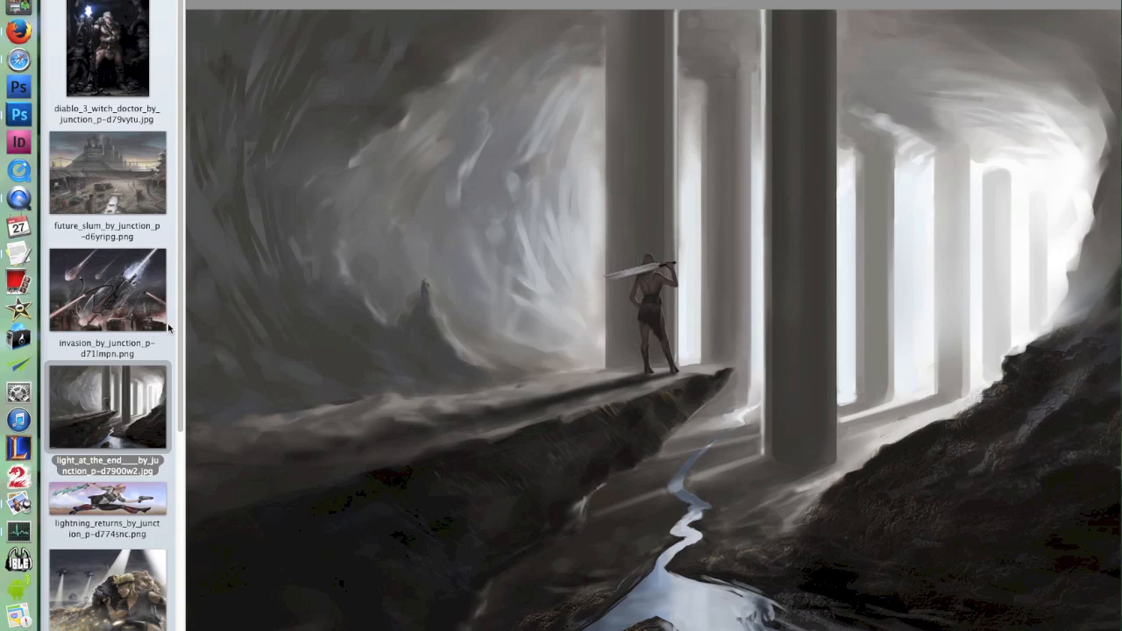
click(131, 188)
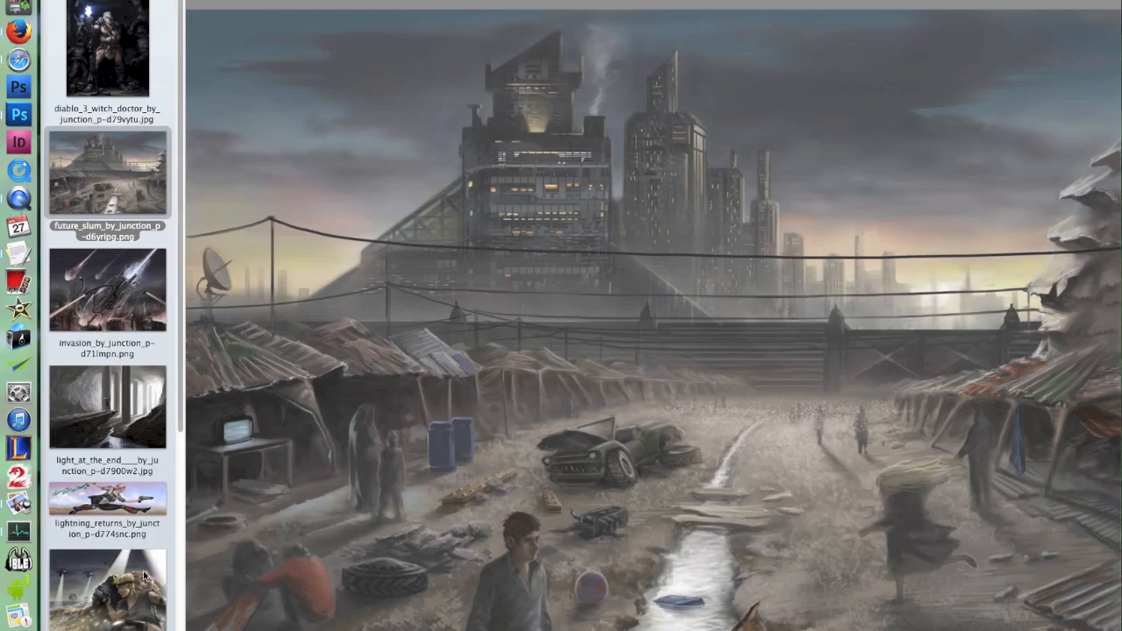
Review the on_the_run, robot_repair and soldiers_in_training paintings and return to the start of the thumbnails
click(125, 600)
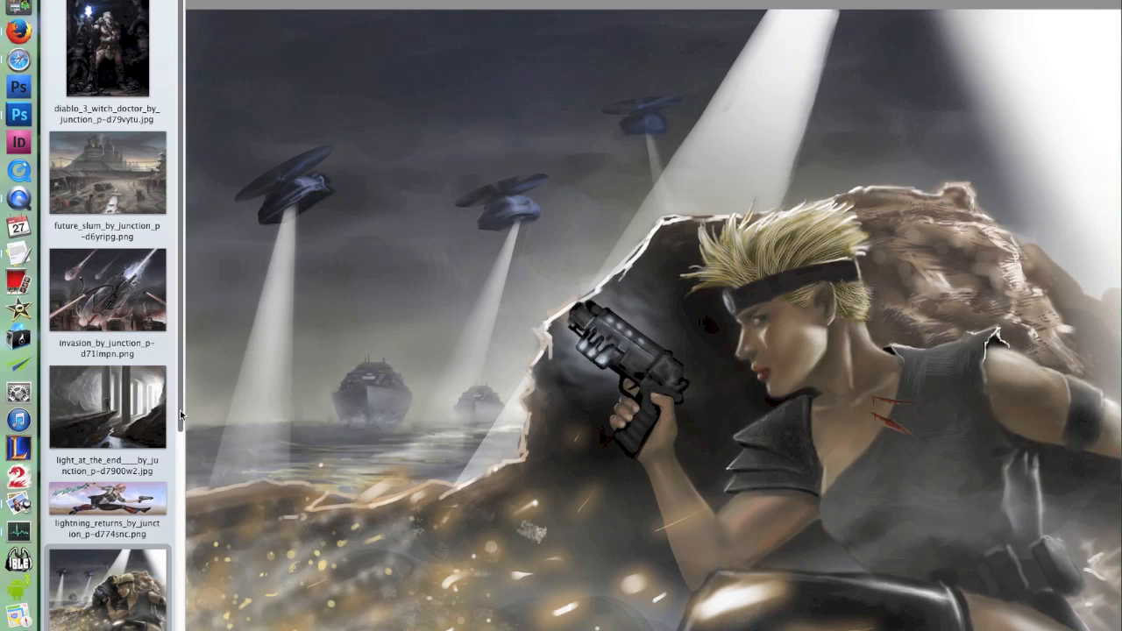
scroll(178, 510, down, 5)
scroll(179, 514, down, 3)
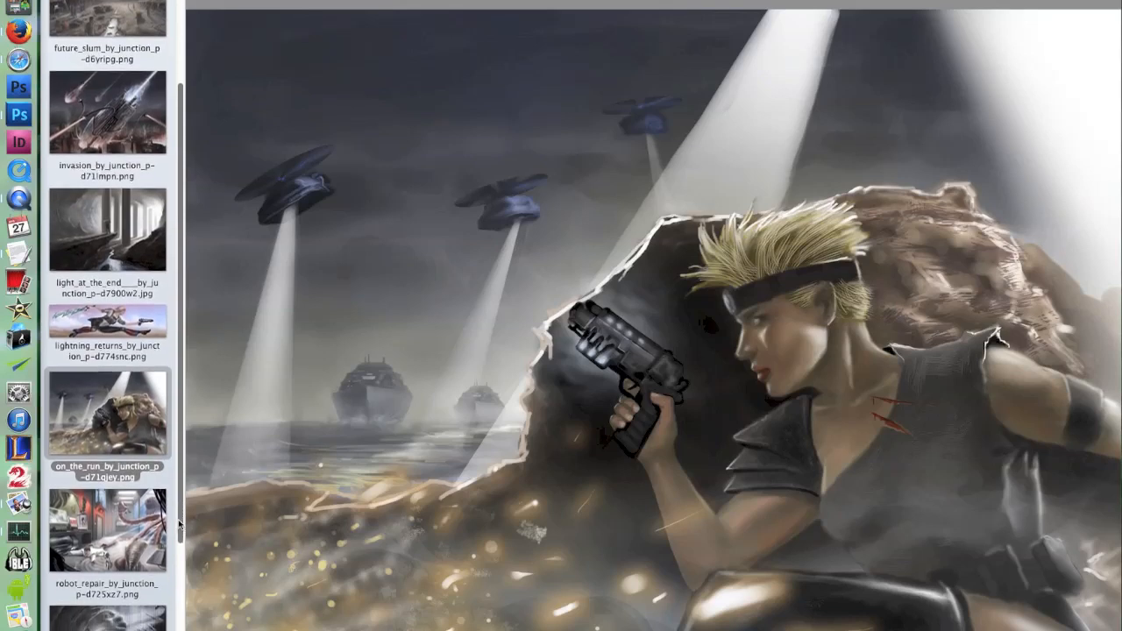
click(144, 496)
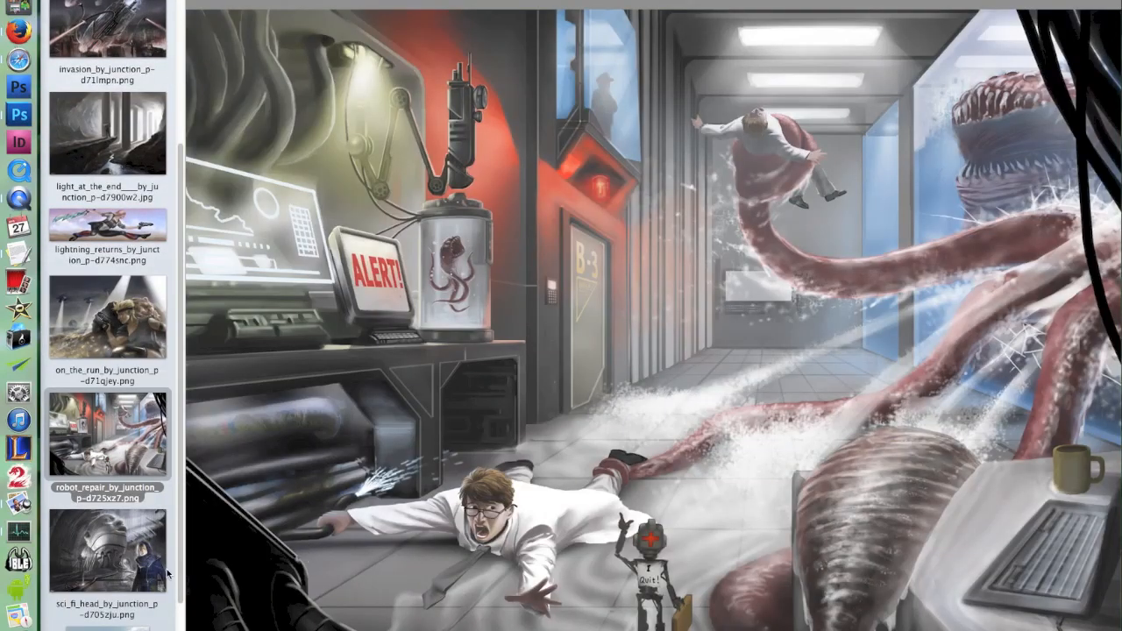
scroll(123, 542, down, 5)
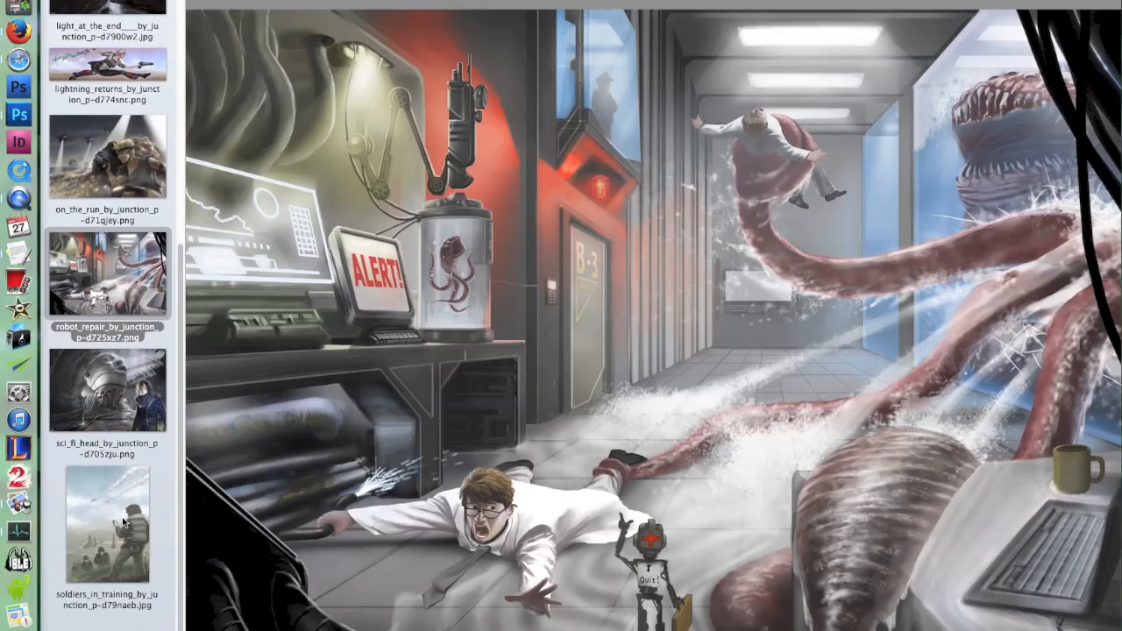
click(124, 524)
drag(181, 503, 180, 486)
scroll(168, 389, up, 10)
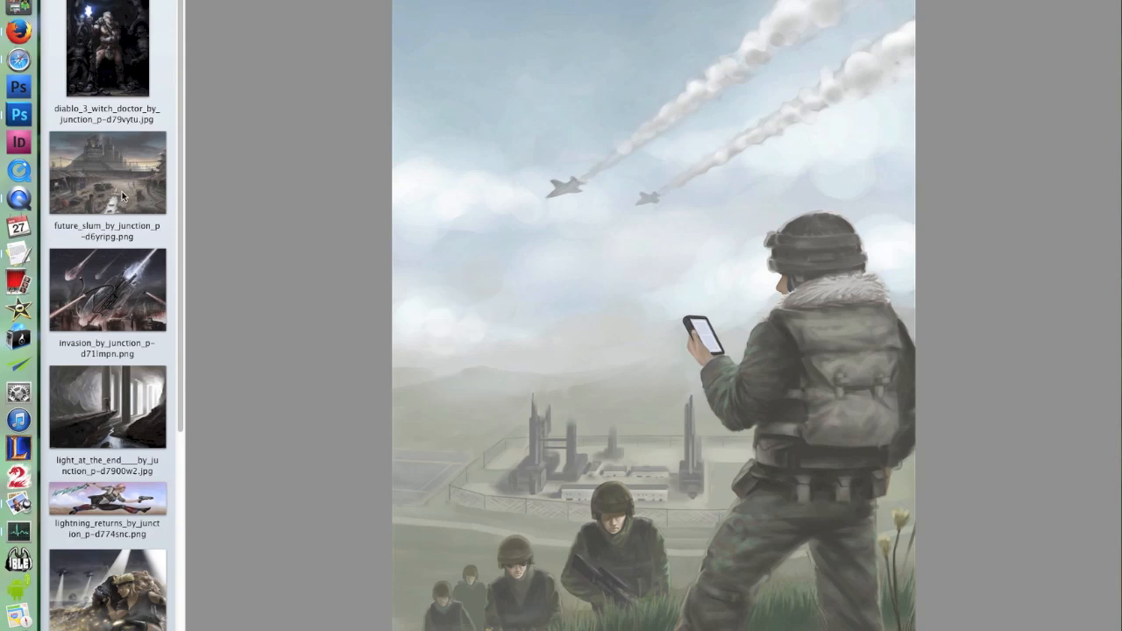
View the future_slum painting, return to the folder, and open that image in Photoshop with the whole canvas in view
click(123, 196)
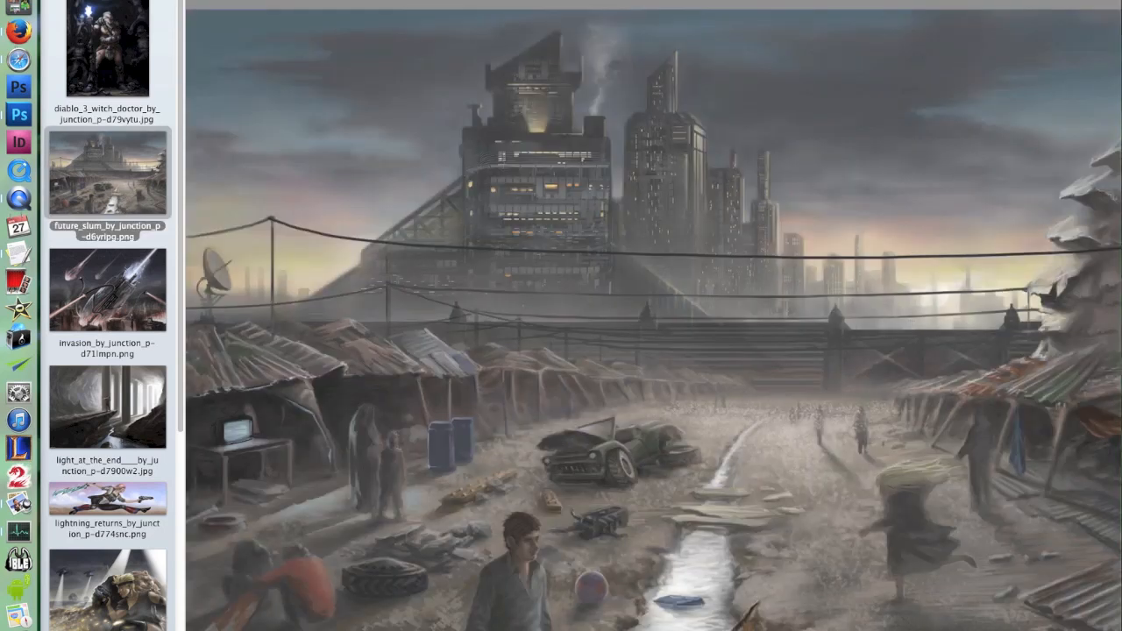
key(Escape)
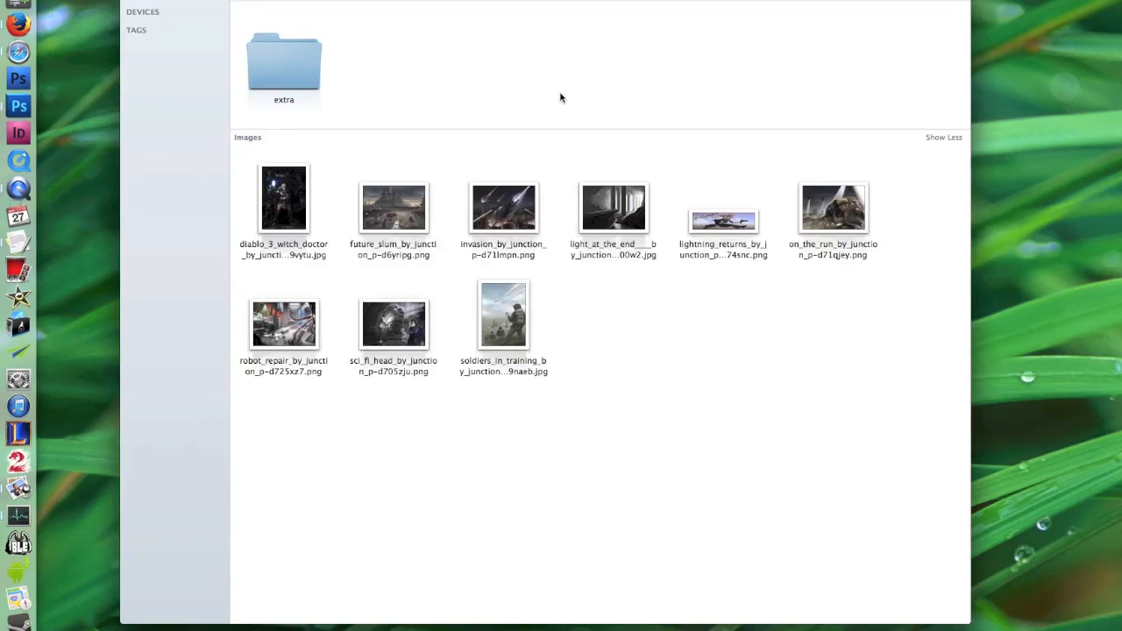
click(379, 216)
right_click(391, 214)
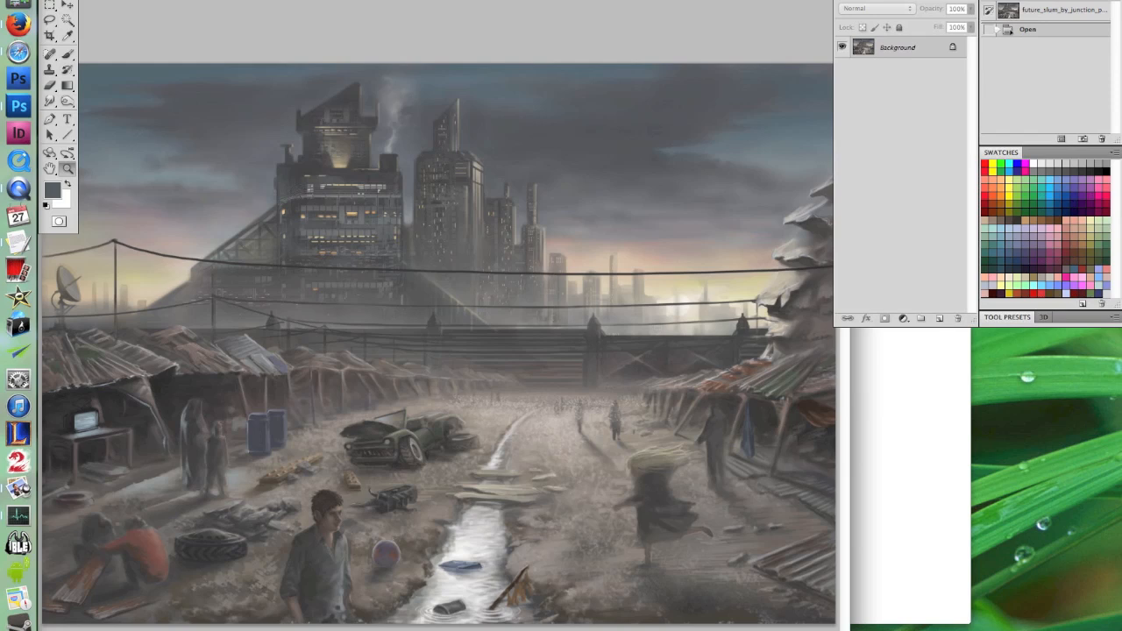
key(super+minus)
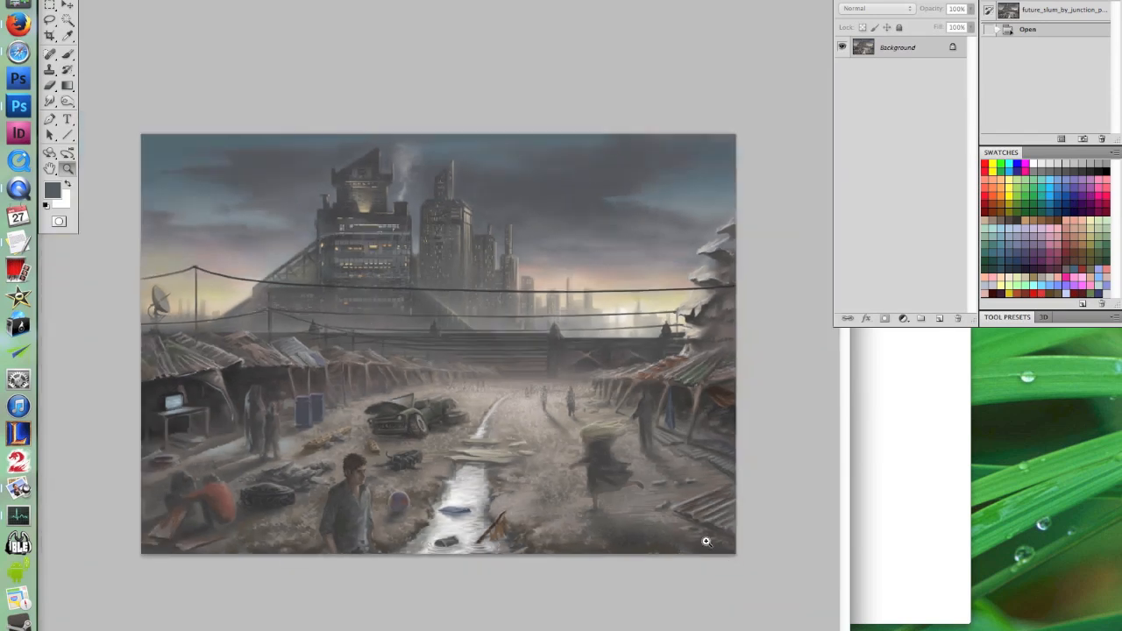
Add a new layer and draw a horizontal orange line across the full width of the painting along the fence
click(48, 7)
click(67, 134)
click(996, 193)
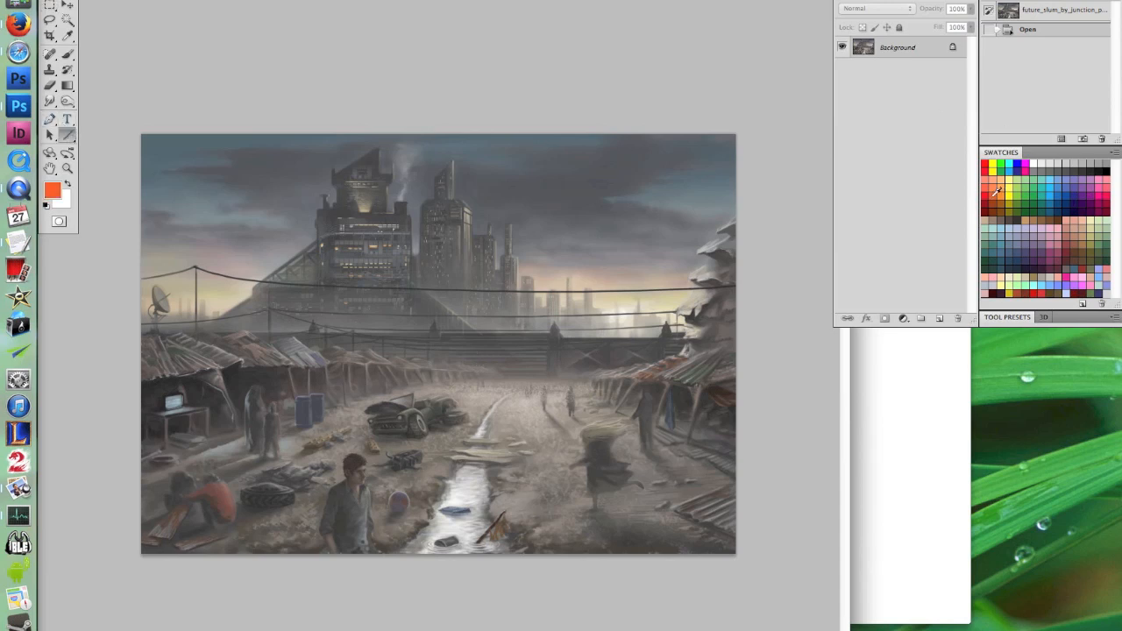
click(938, 318)
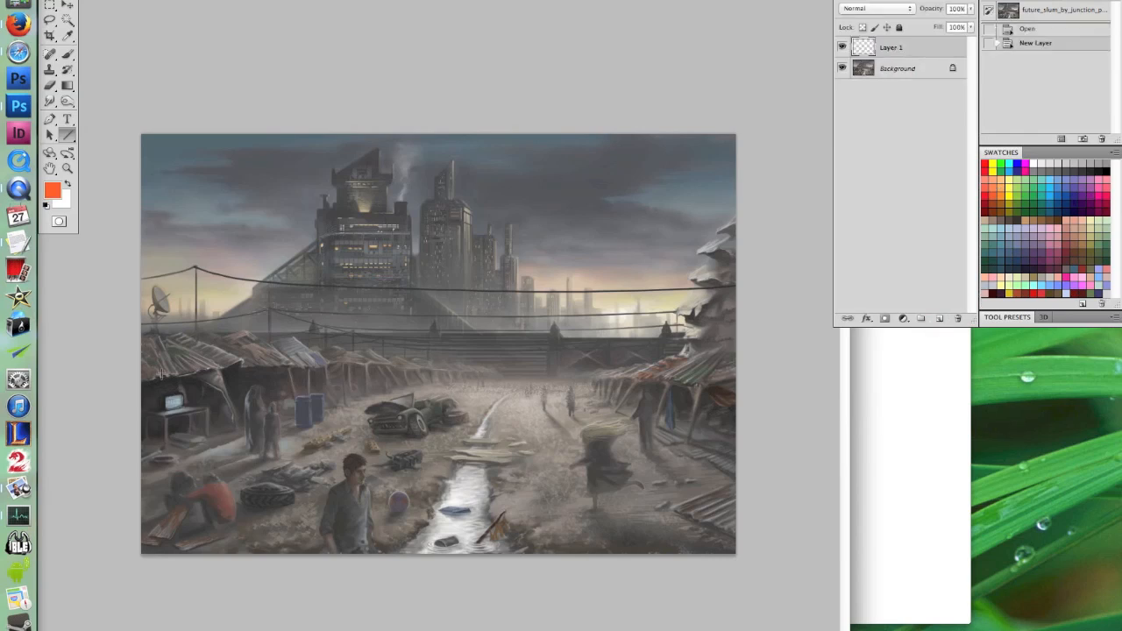
drag(136, 345, 850, 389)
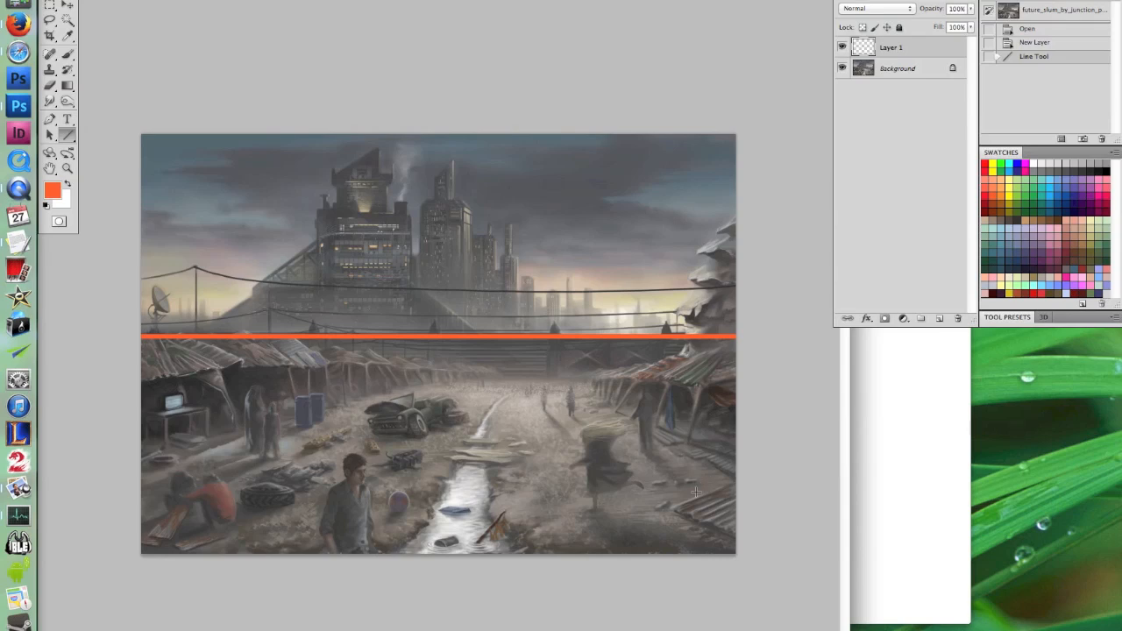
Hide the line layer and crop the painting to its upper part, trimming the left edge and the foreground figures
key(c)
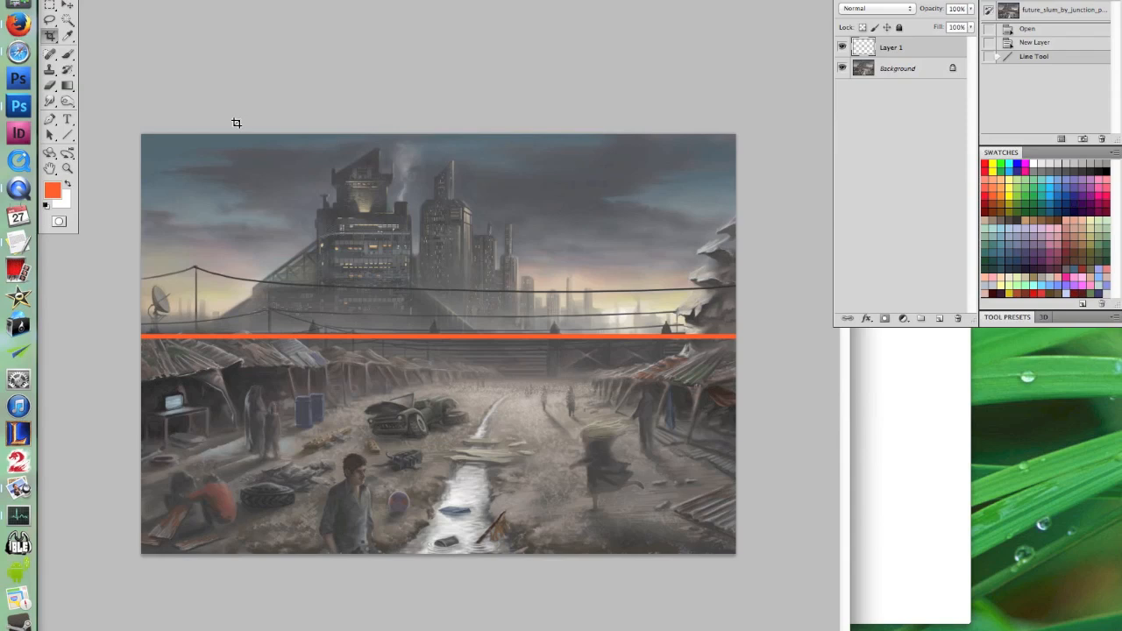
click(842, 47)
drag(233, 134, 782, 451)
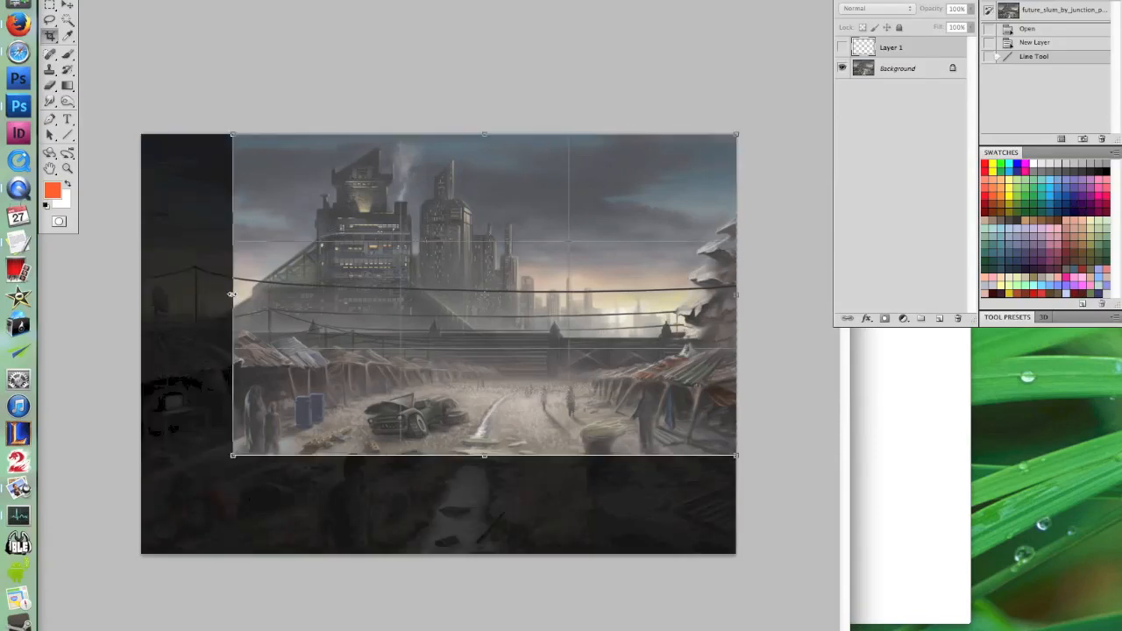
drag(233, 296, 171, 289)
key(Return)
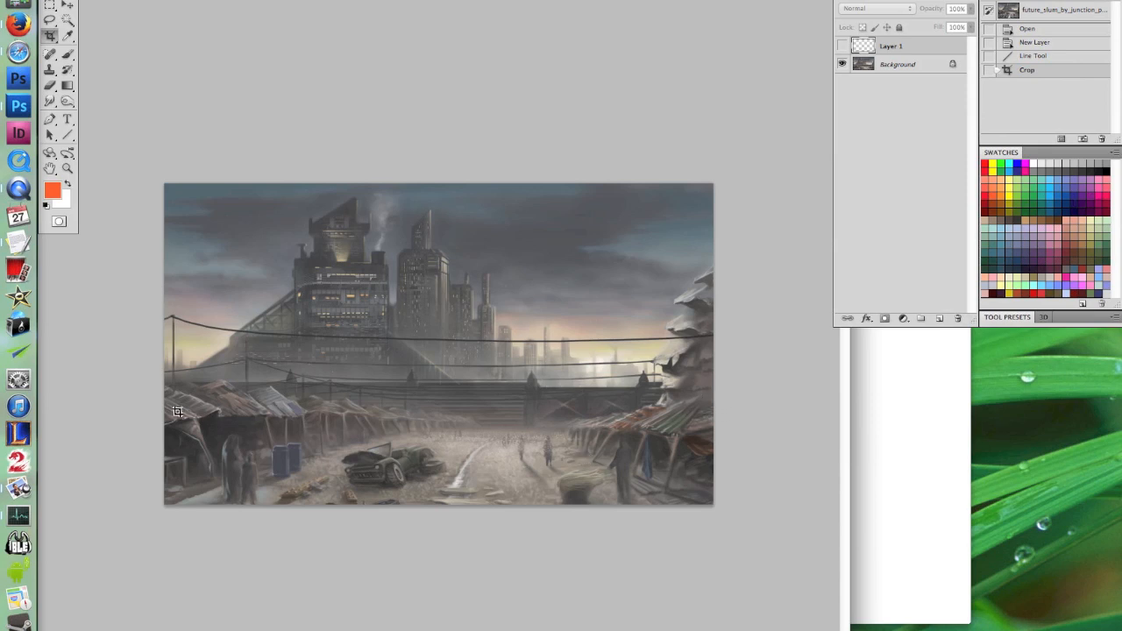
Compare the cropped painting with and without the orange line, and undo the crop
click(68, 134)
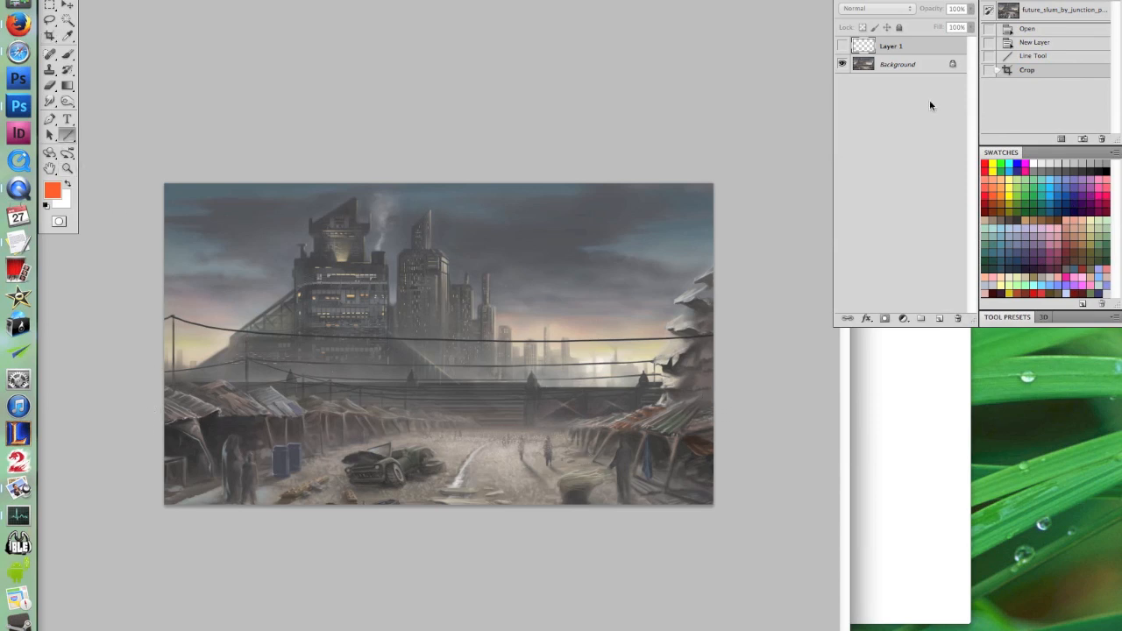
click(841, 45)
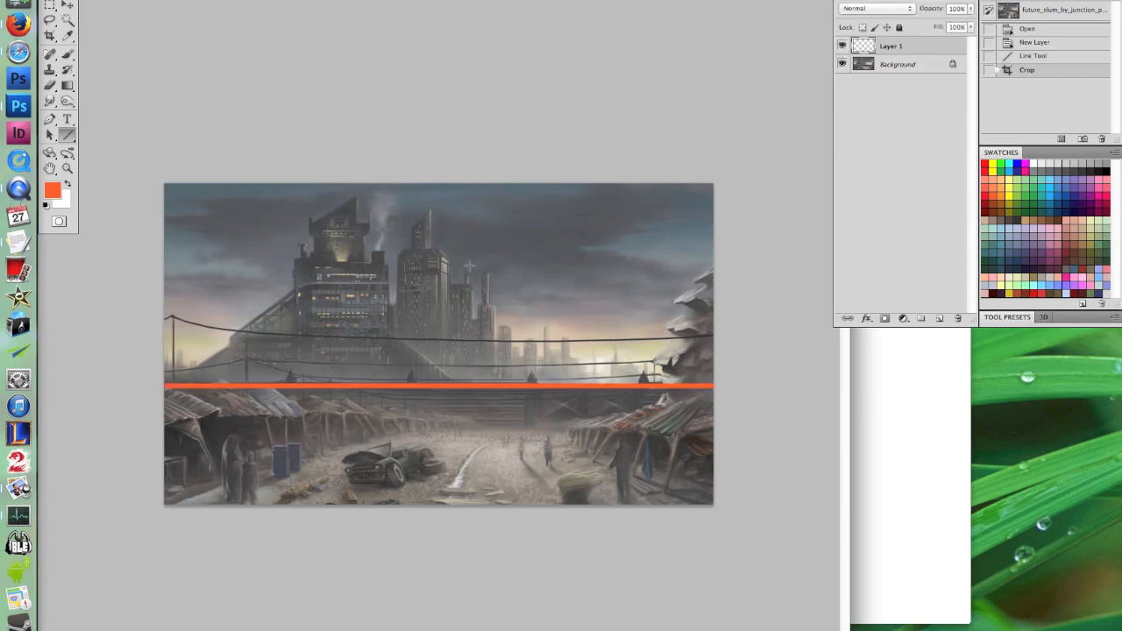
click(841, 47)
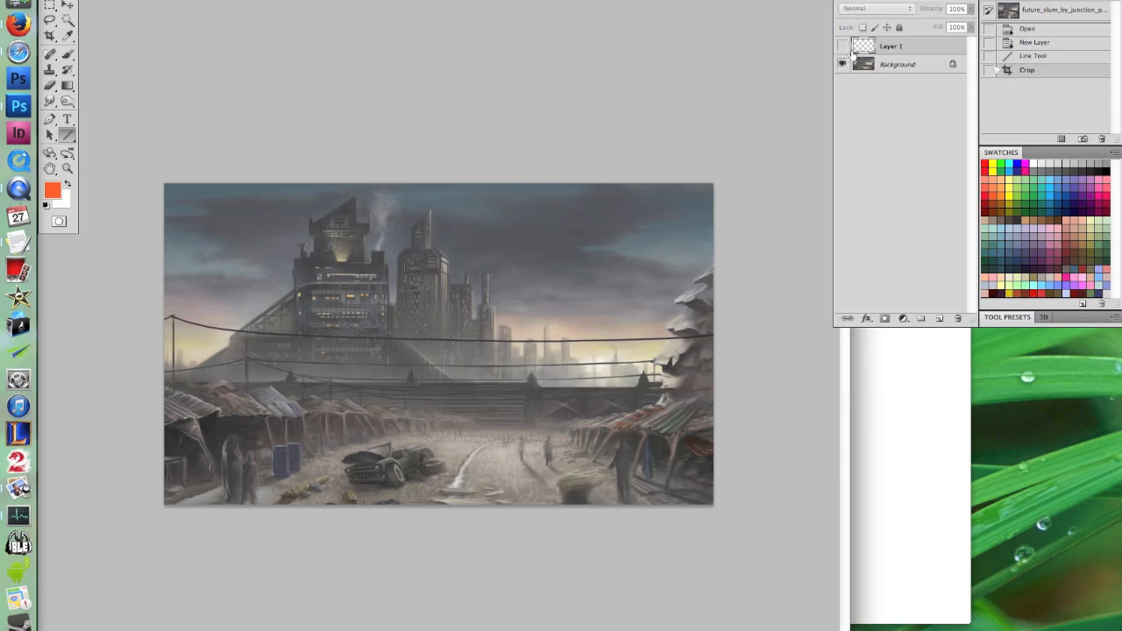
key(super+z)
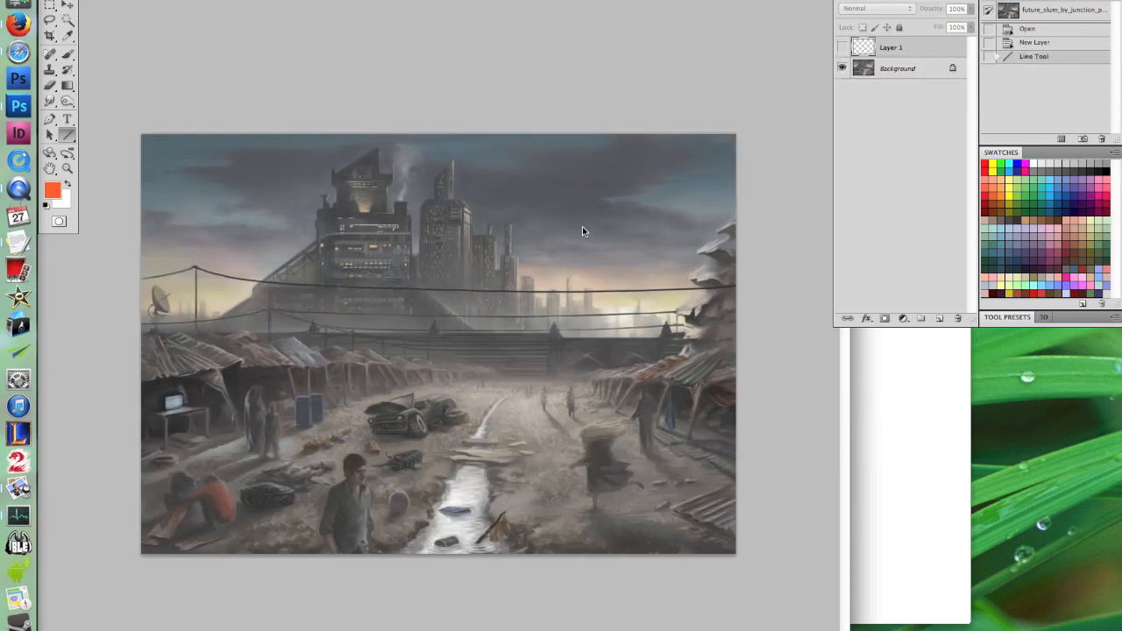
Try cropping off the upper strip of sky while keeping the full width and foreground, and undo that crop
click(50, 35)
mouse_move(175, 208)
mouse_down()
mouse_move(753, 460)
mouse_move(741, 561)
mouse_up()
drag(438, 200, 432, 214)
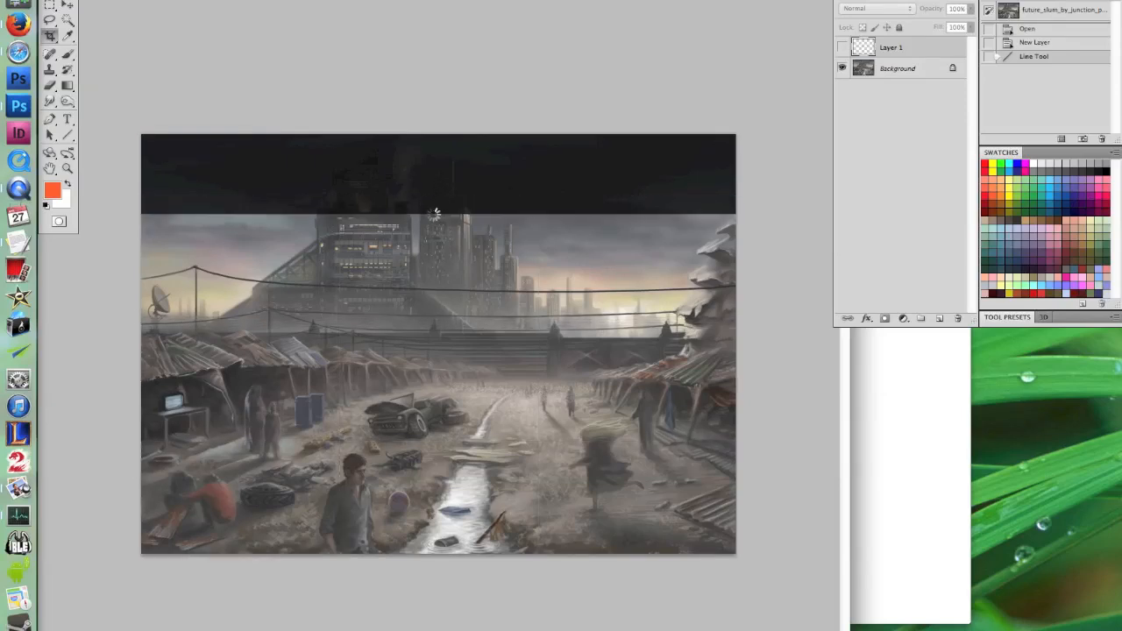
key(Return)
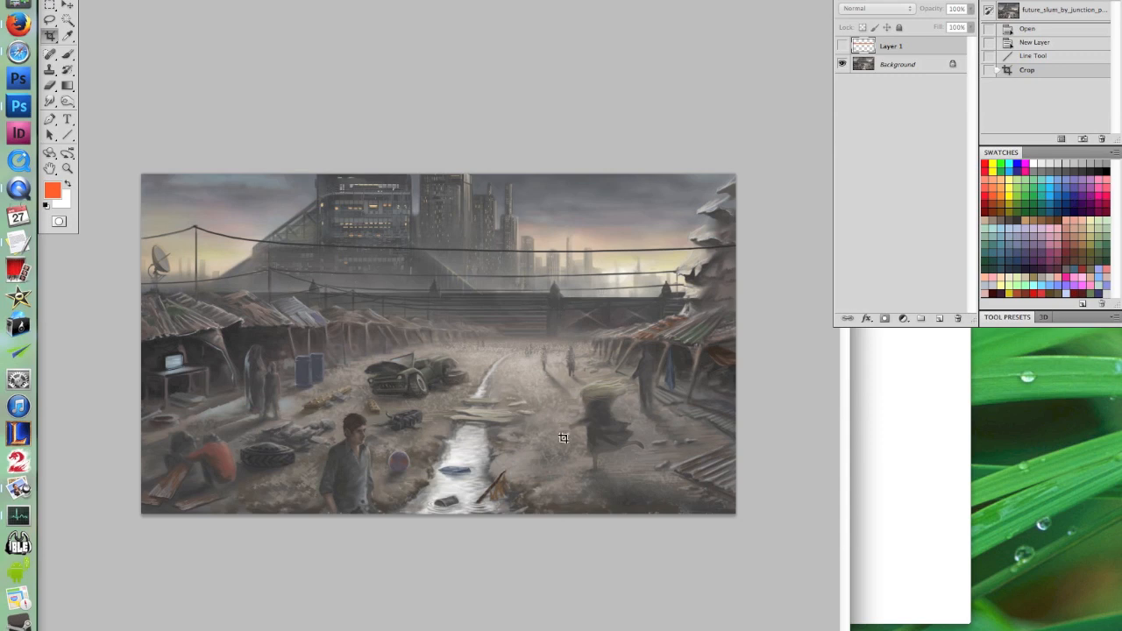
key(super+z)
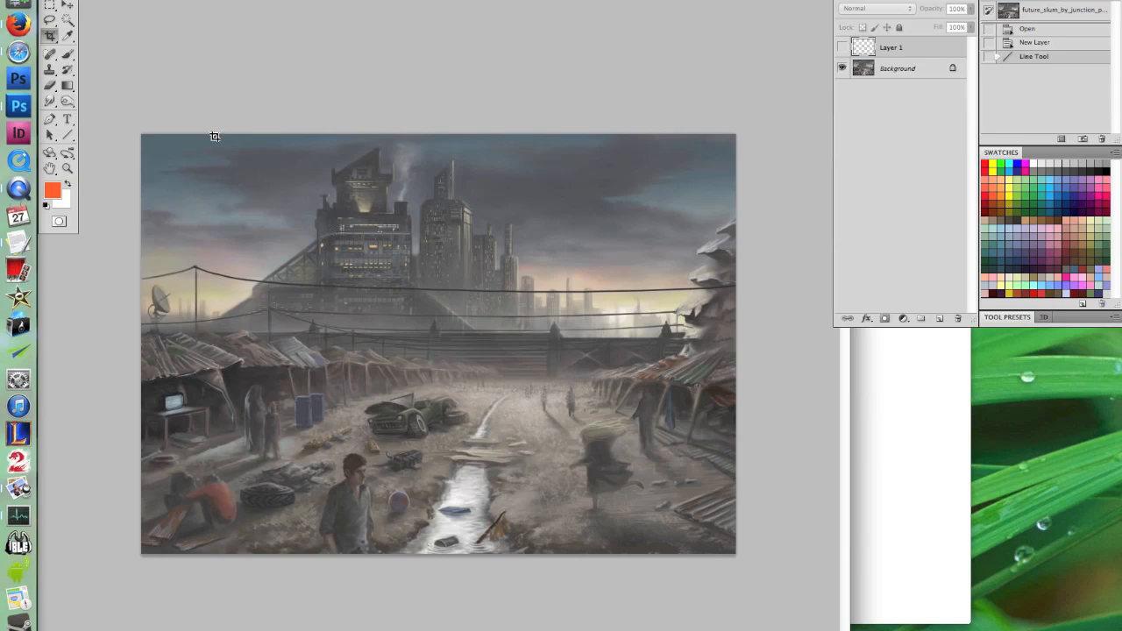
Clear the orange line from Layer 1 and crop the painting to its upper-right area, removing the left edge and nearest foreground
drag(199, 137, 806, 454)
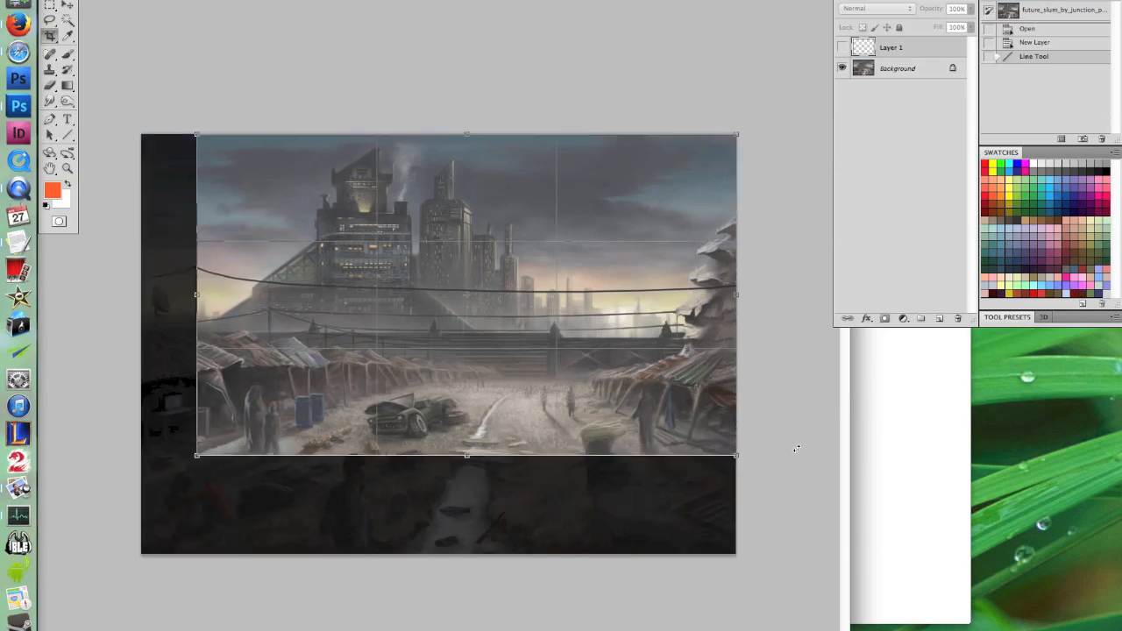
key(Escape)
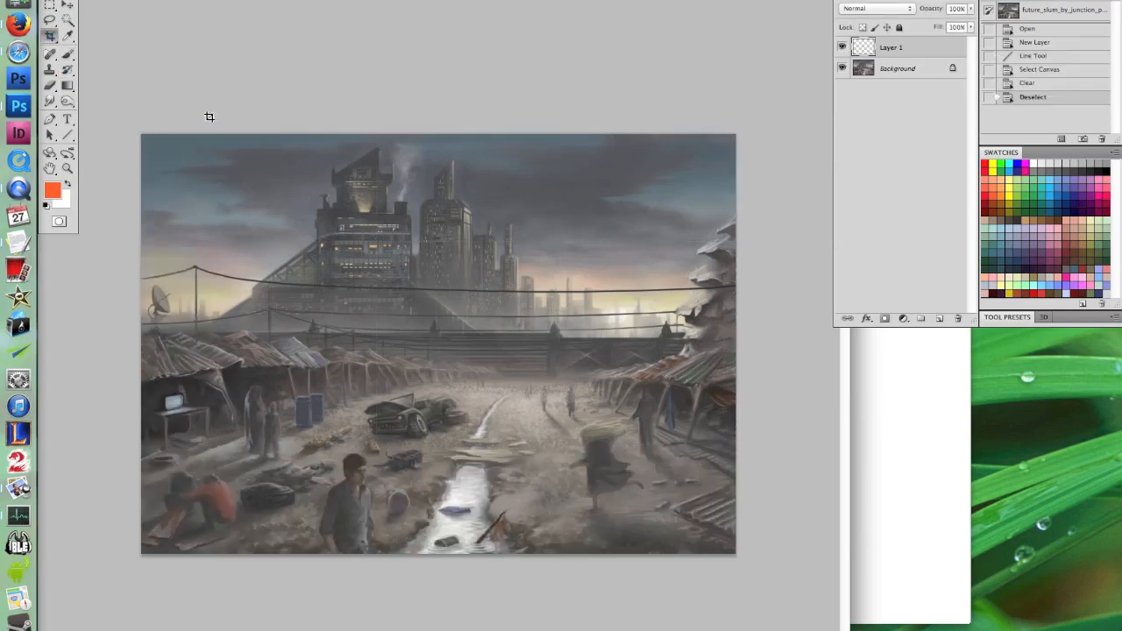
drag(227, 418, 845, 450)
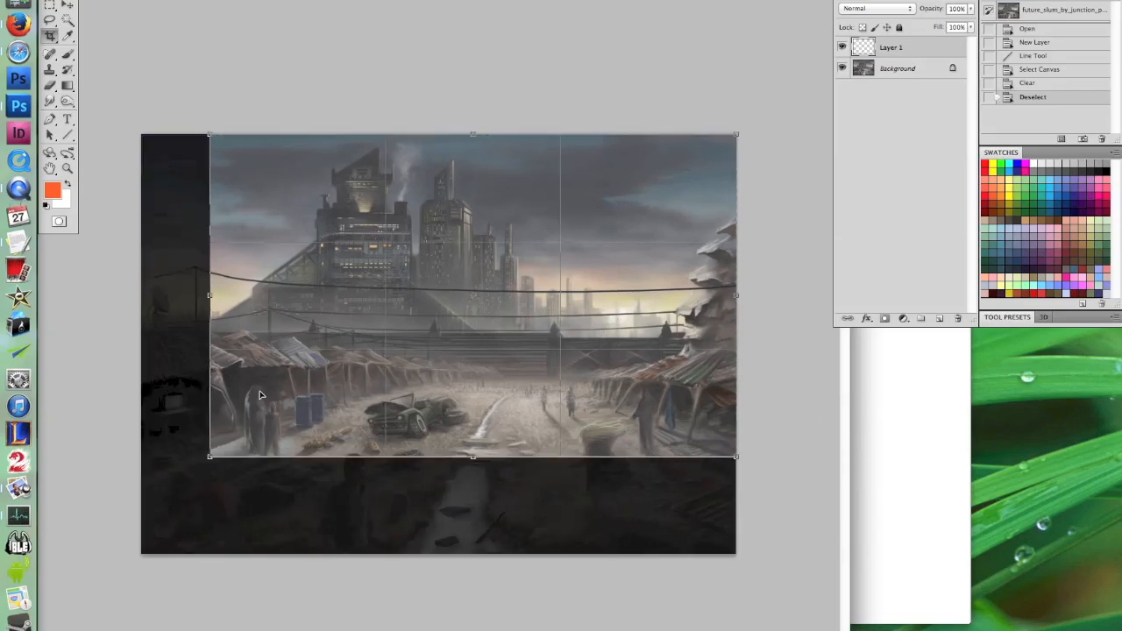
key(Return)
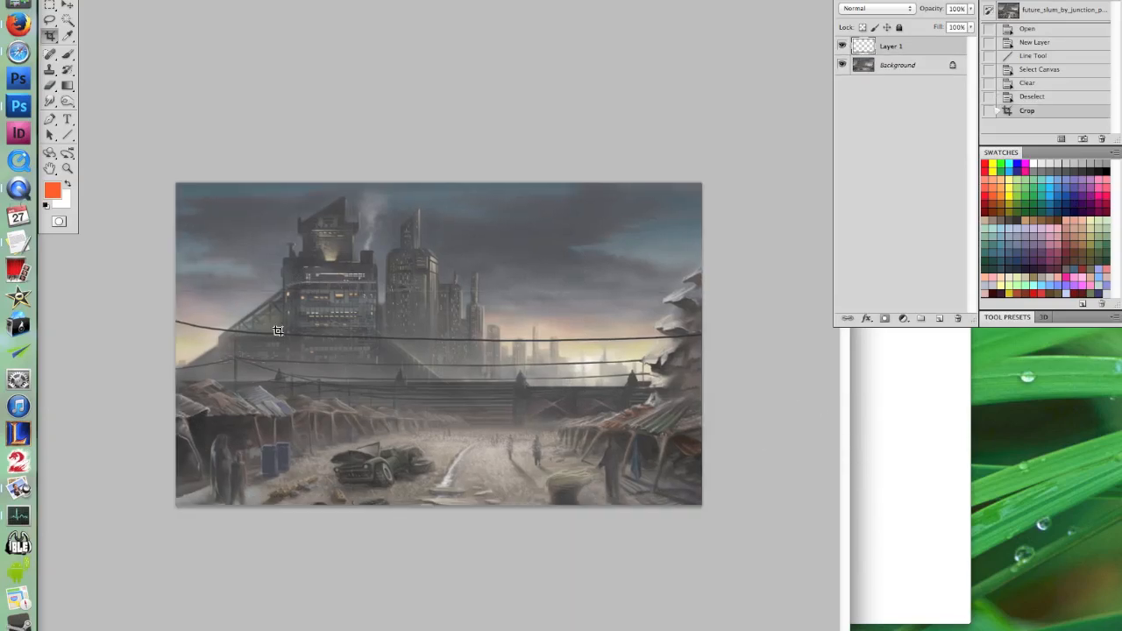
Darken the Background layer with Levels by raising the shadow input and shifting the midtones slightly darker
click(63, 5)
click(879, 70)
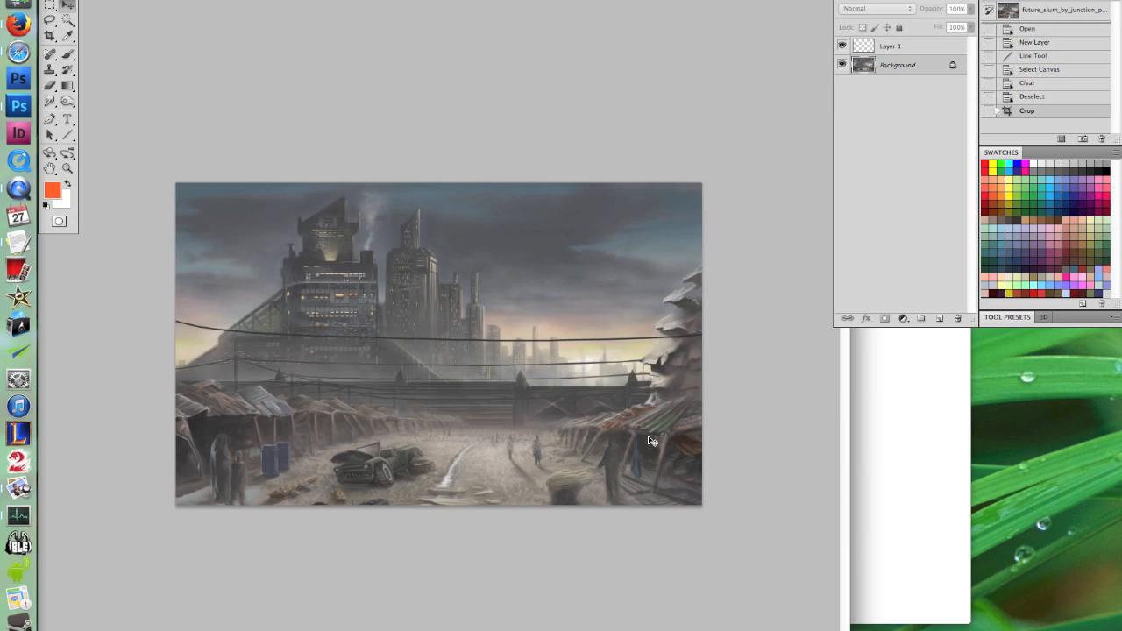
key(super+l)
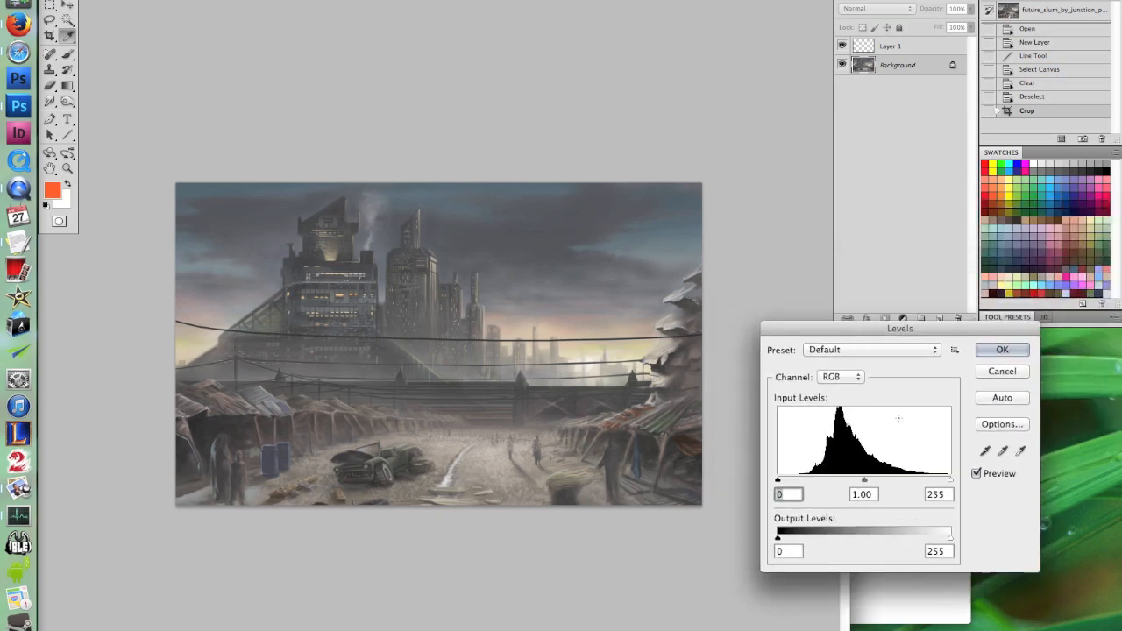
mouse_move(778, 480)
mouse_down()
mouse_move(806, 481)
mouse_move(755, 477)
mouse_move(799, 482)
mouse_up()
drag(874, 481, 880, 482)
key(Return)
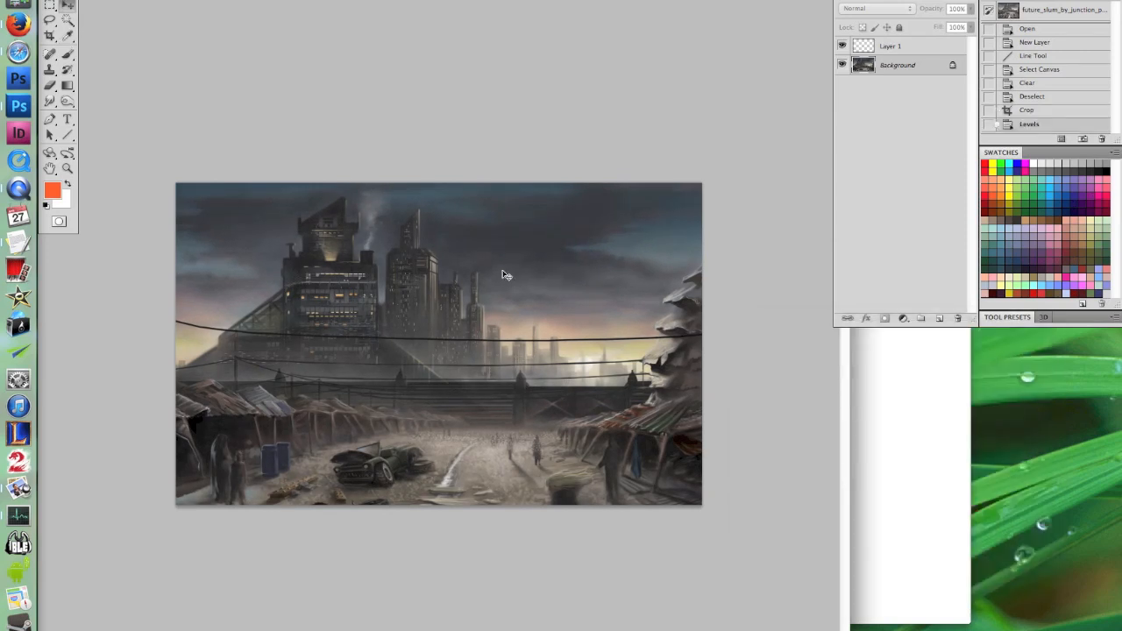
Select the ground area below the fence with a soft vertical gradient in Quick Mask mode and hide the selection edges
click(66, 85)
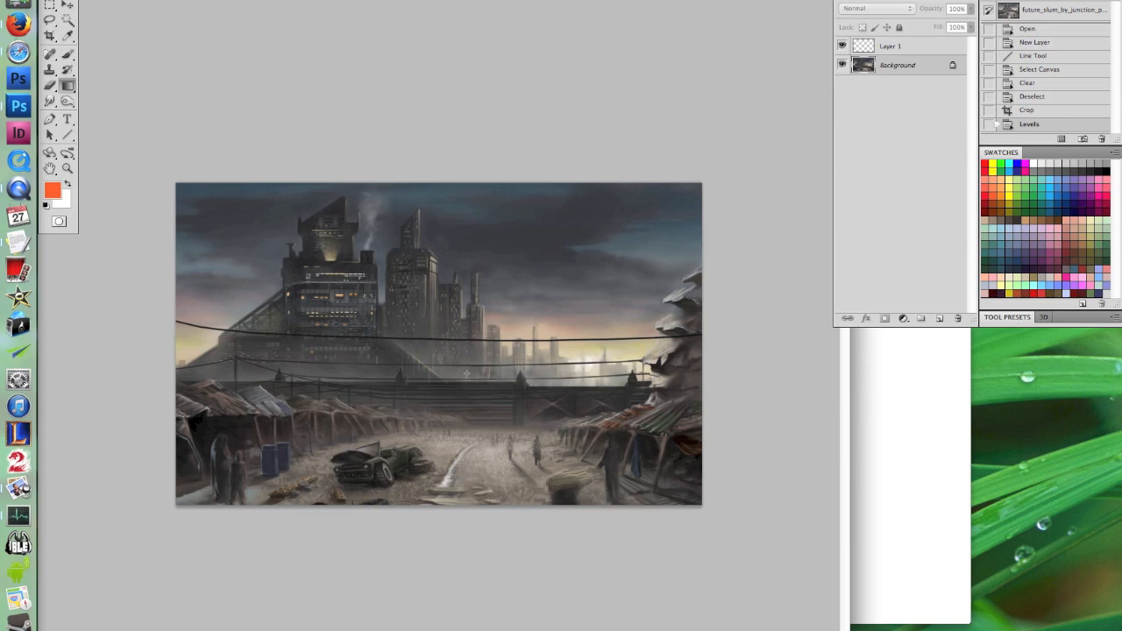
key(q)
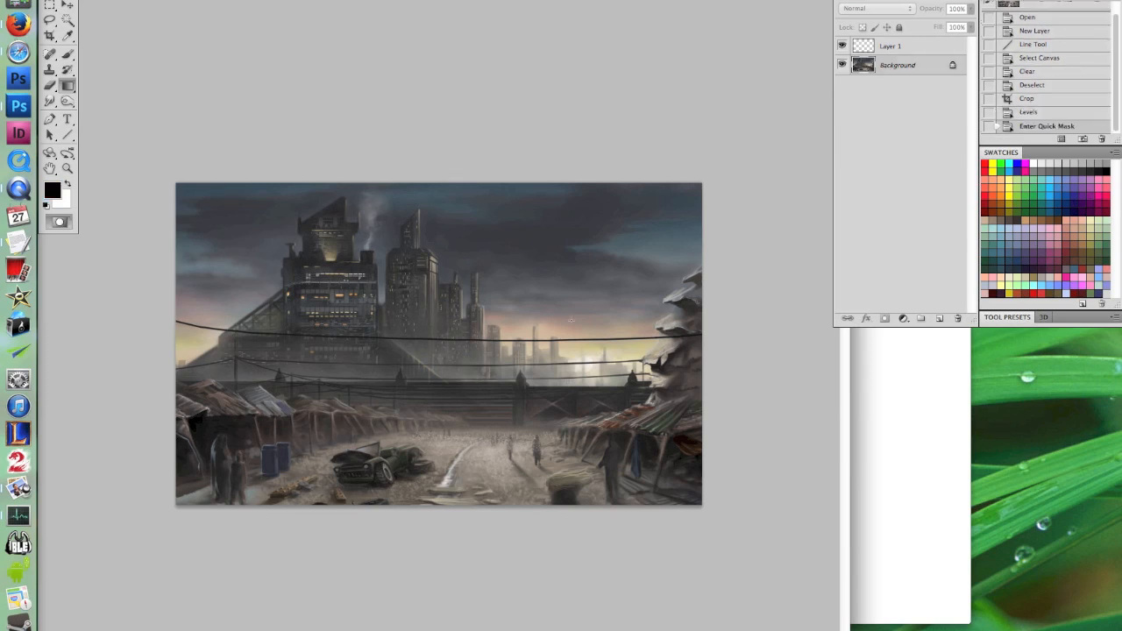
drag(462, 382, 463, 319)
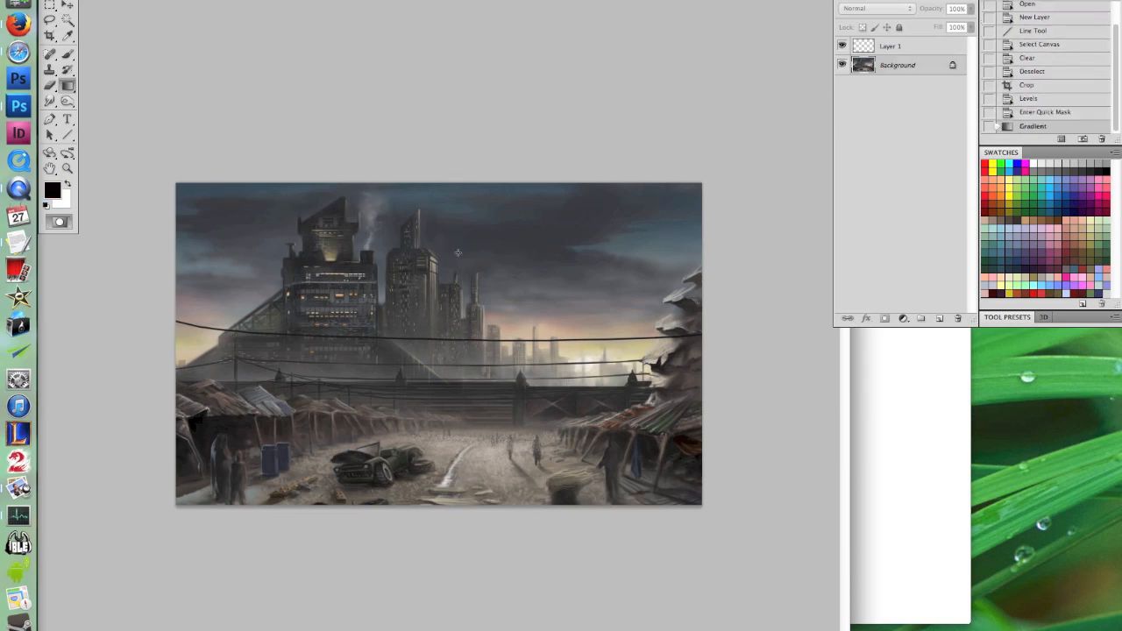
key(super+z)
drag(455, 364, 455, 431)
key(super+z)
drag(454, 368, 455, 448)
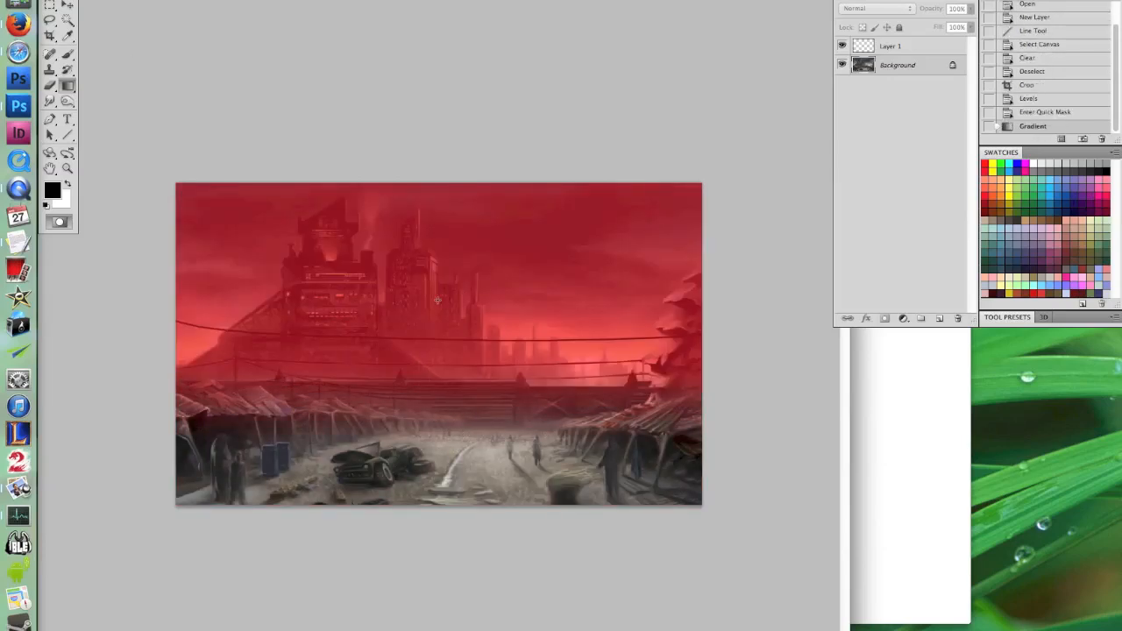
key(q)
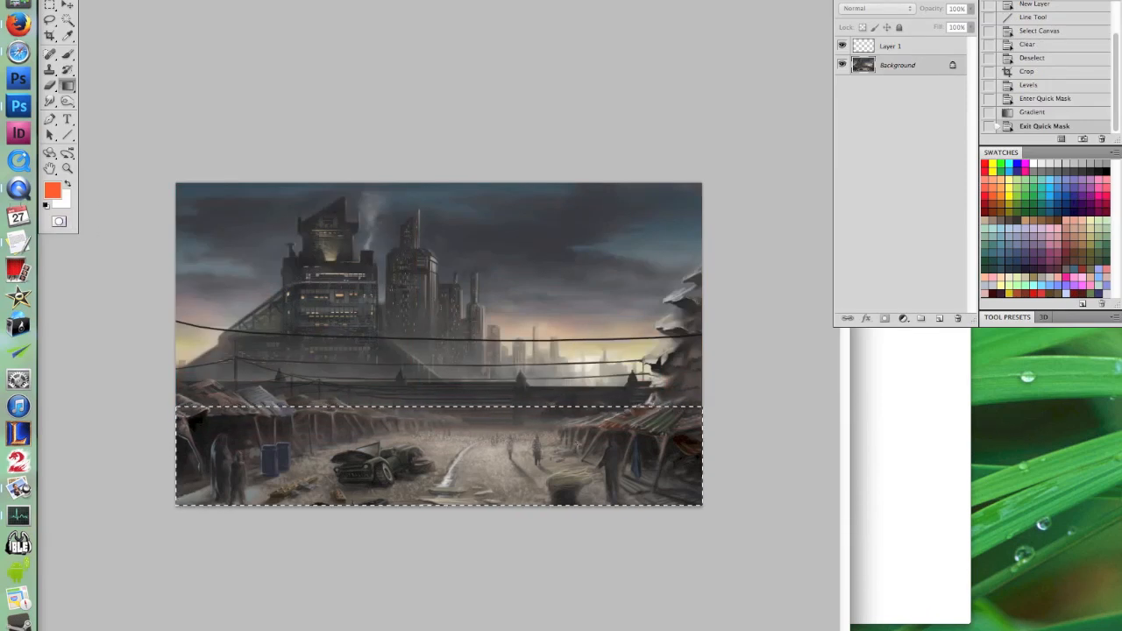
key(super+d)
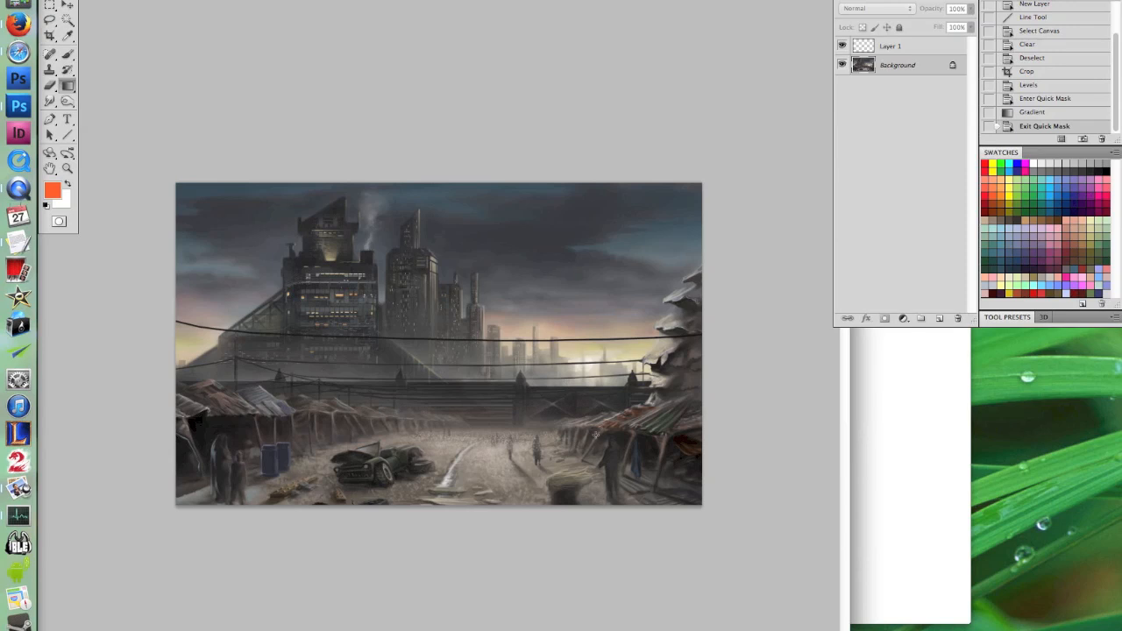
Darken the selected foreground with Levels by lowering the white output level to 172
key(super+l)
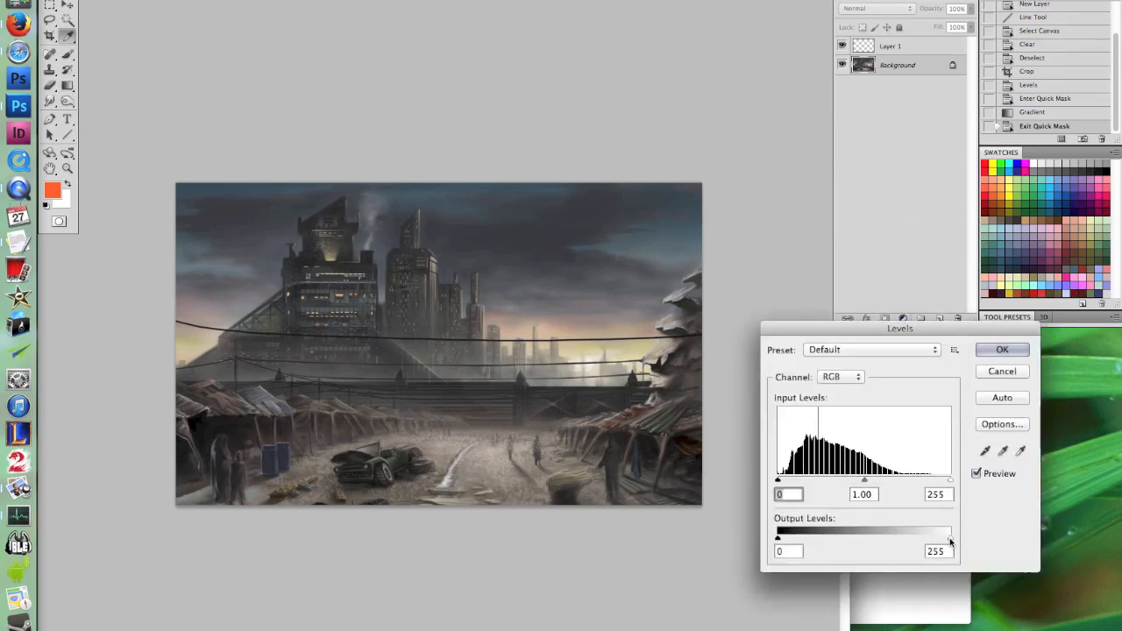
drag(949, 538, 886, 540)
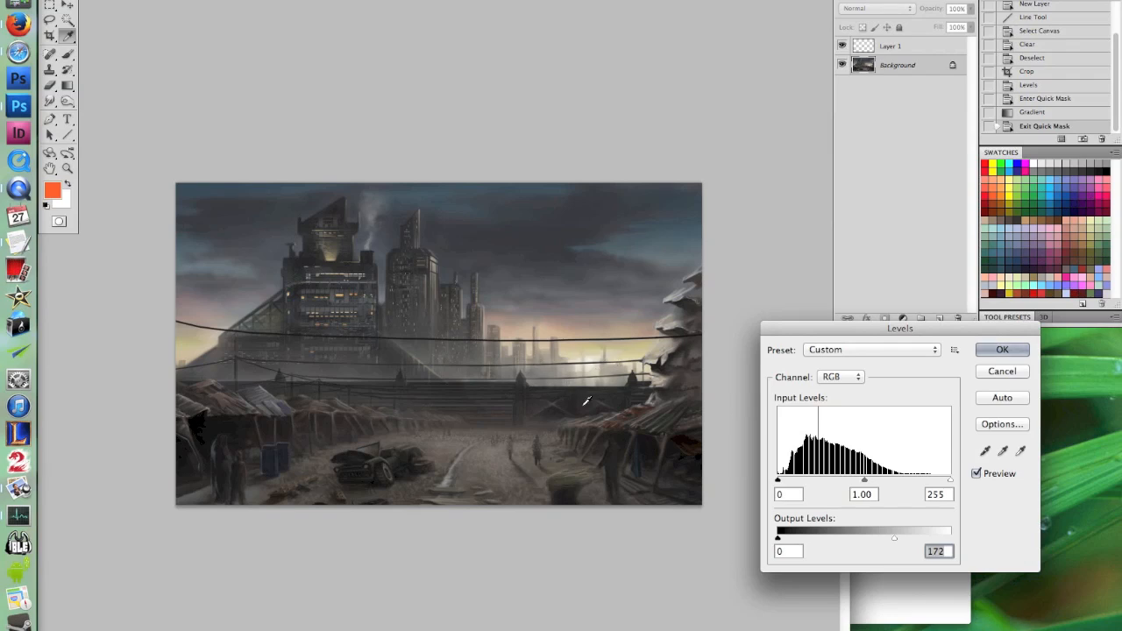
click(1002, 351)
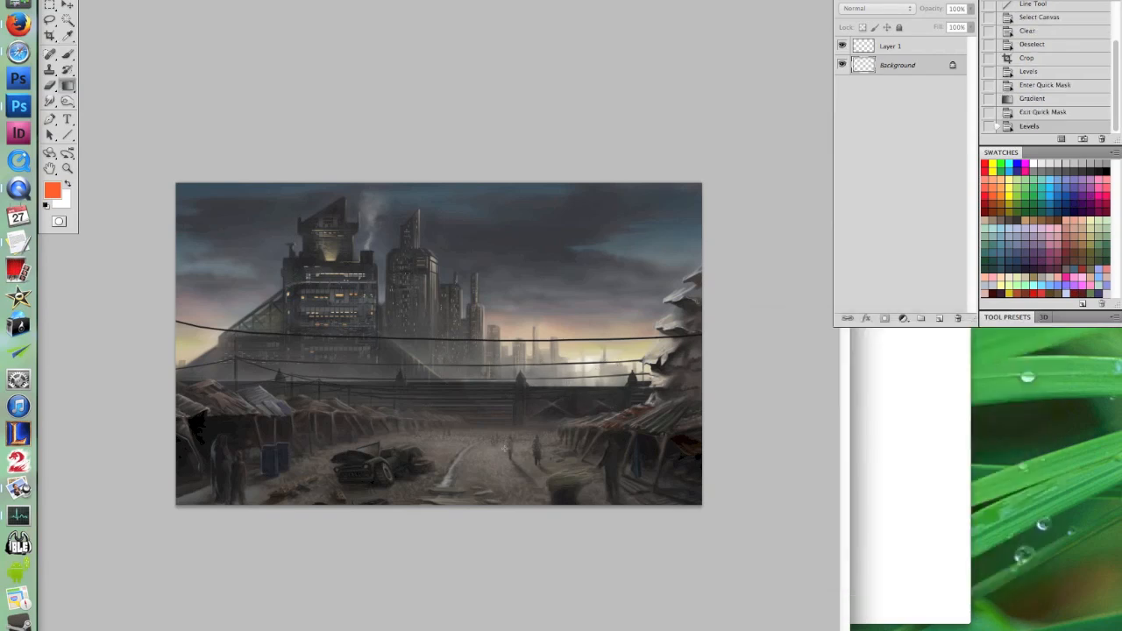
Tint the selected foreground with a Magenta Photo Filter at 25% density, preserving luminosity
key(super+shift+p)
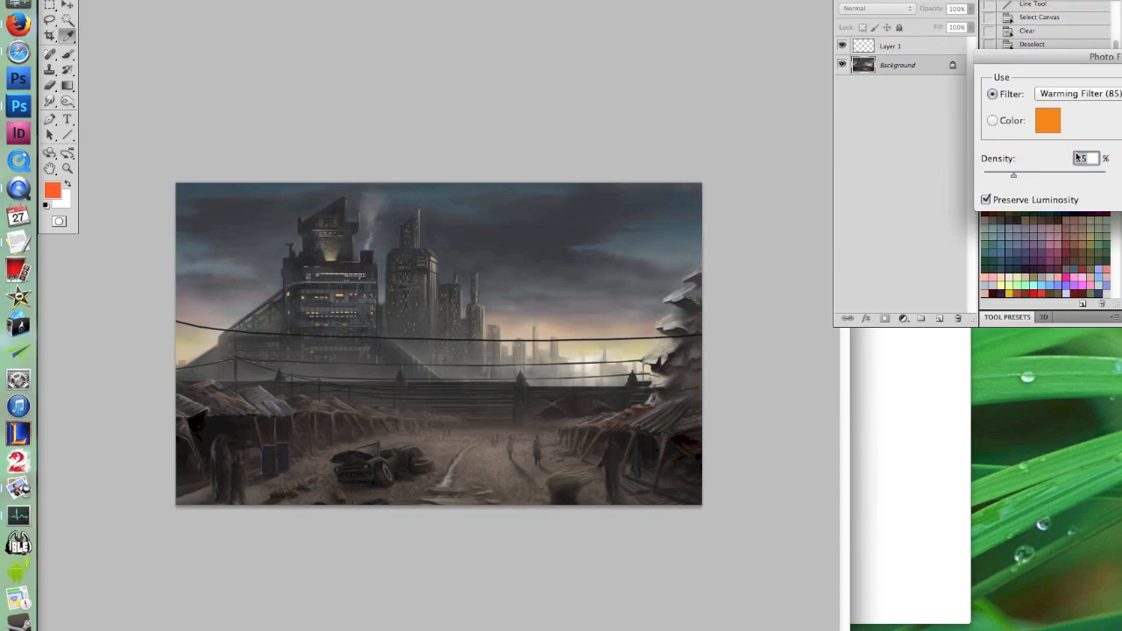
drag(1092, 59, 876, 282)
click(869, 317)
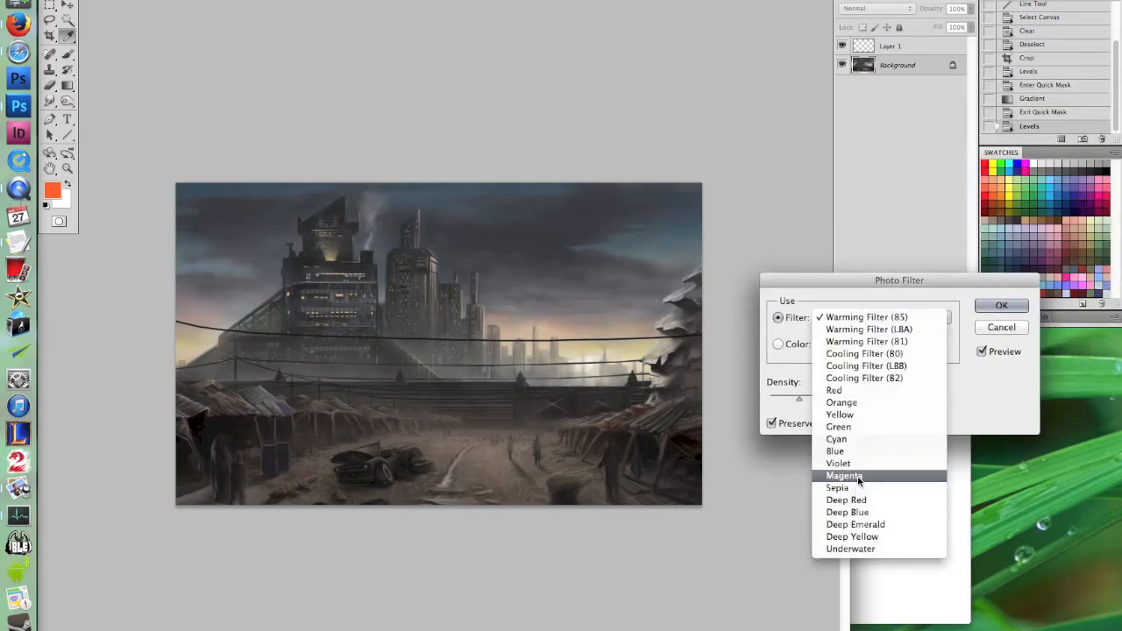
click(854, 475)
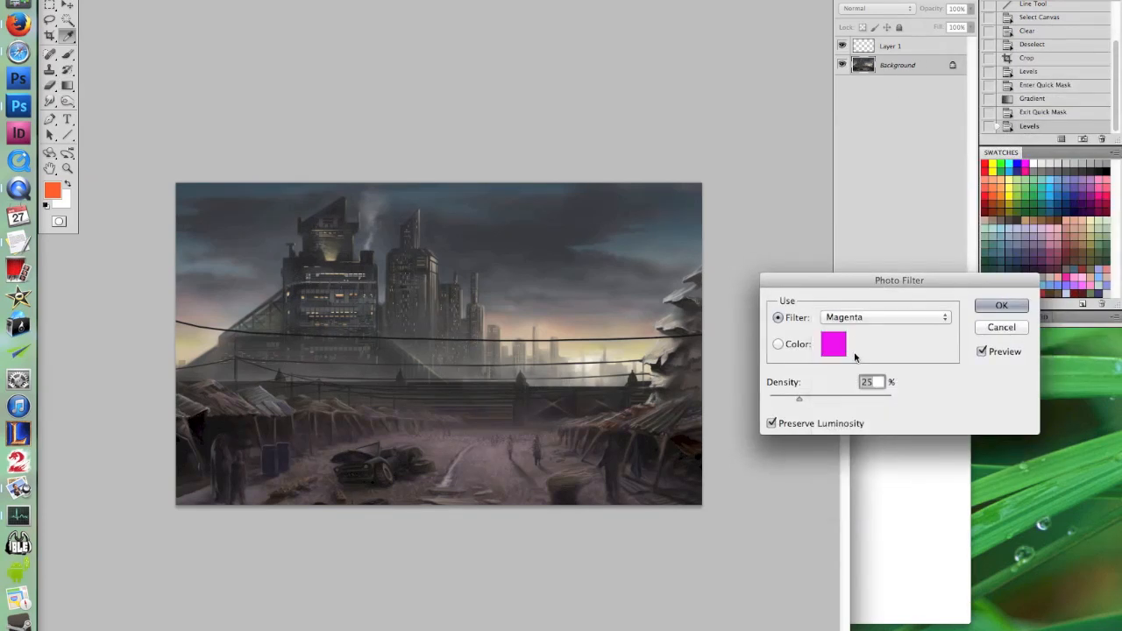
click(859, 320)
click(862, 321)
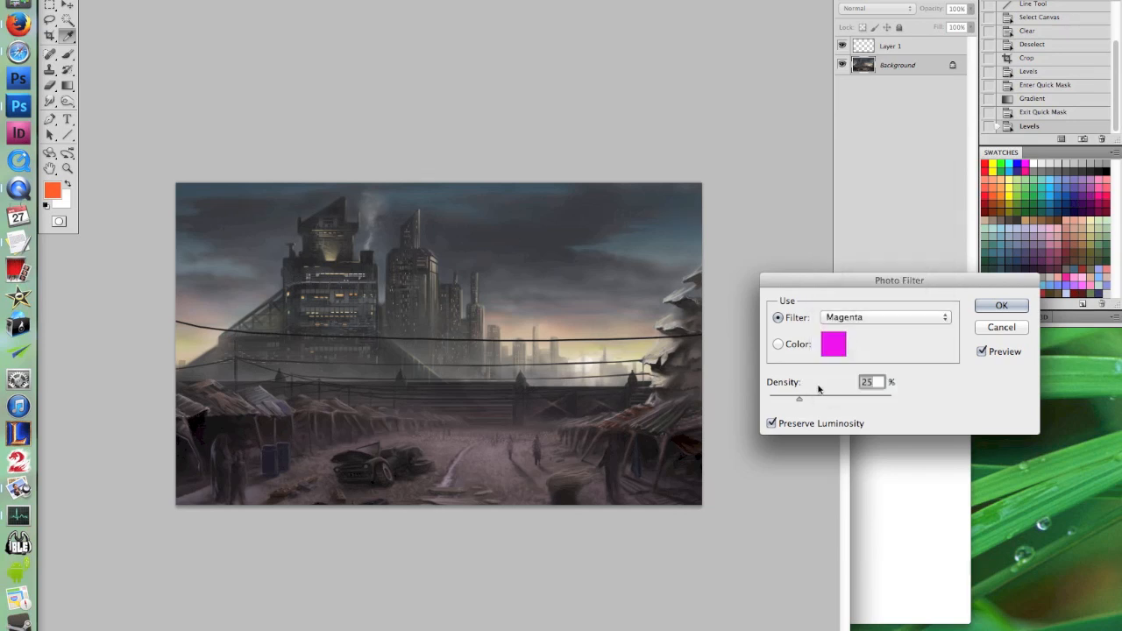
click(1000, 305)
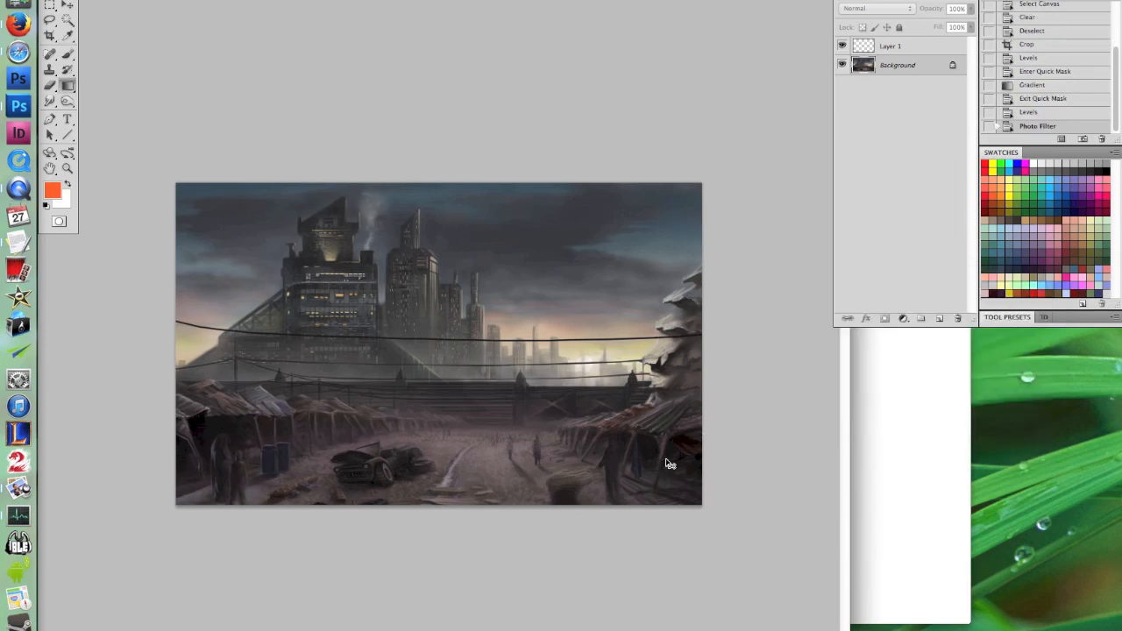
Invert the selection onto the sky and buildings, hide its edges, and set the Gradient tool to the peach-to-purple preset in Screen mode
key(super+shift+i)
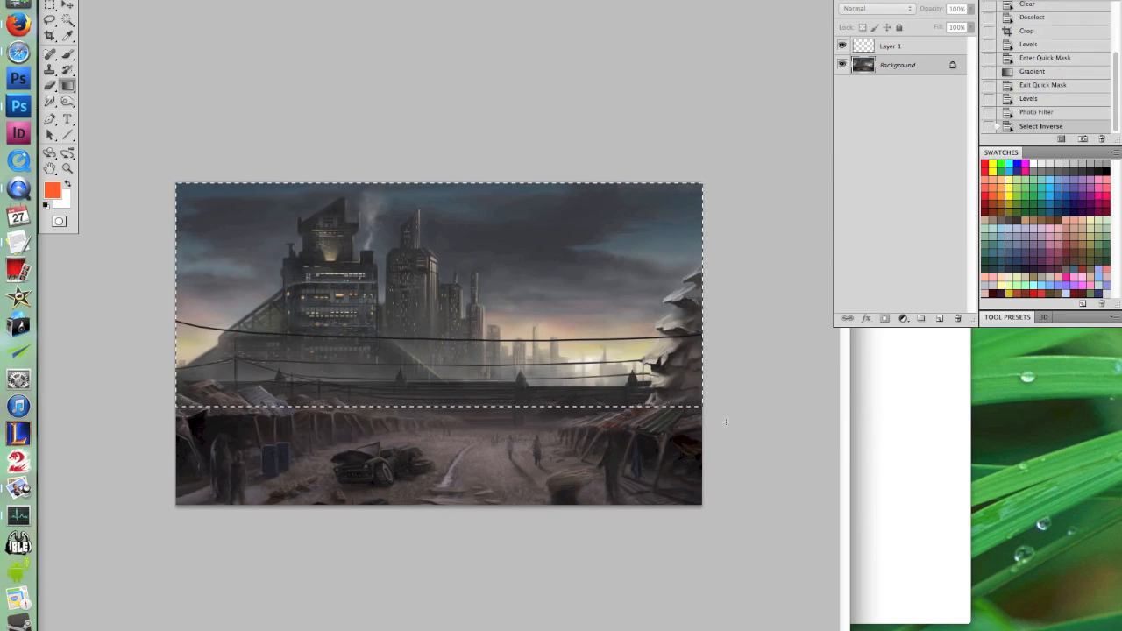
key(super+d)
click(119, 1)
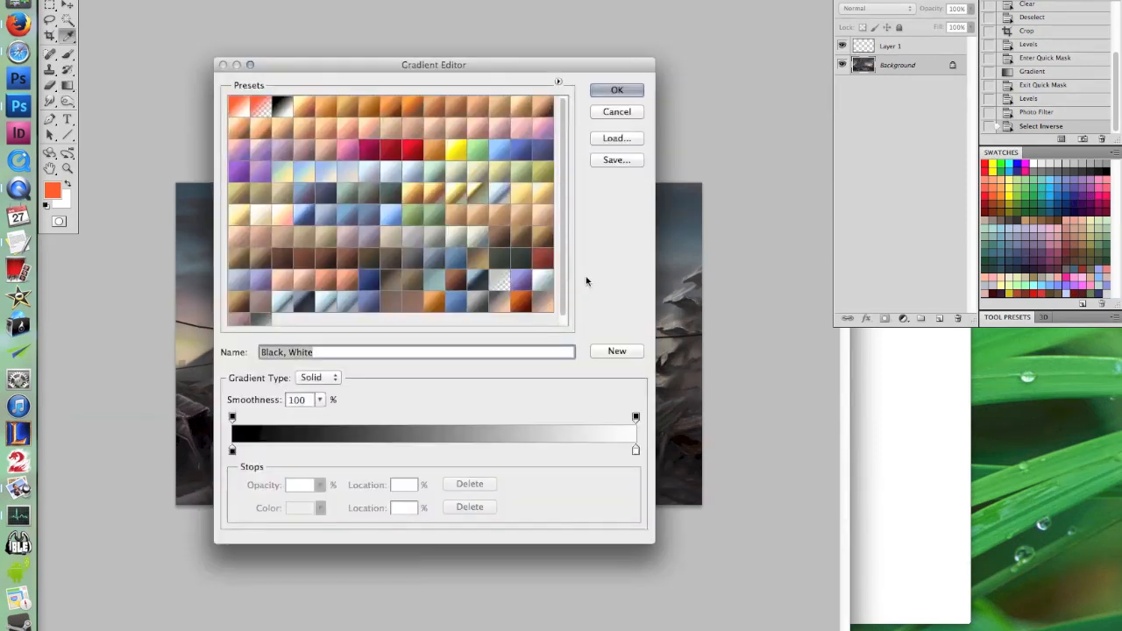
click(543, 129)
click(613, 91)
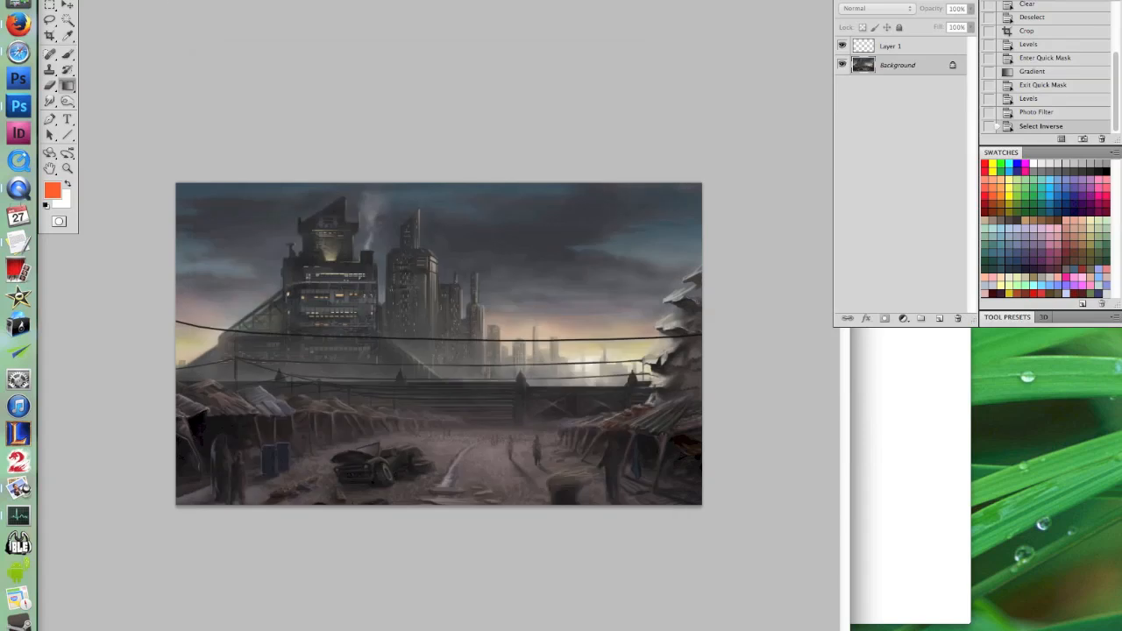
click(290, 2)
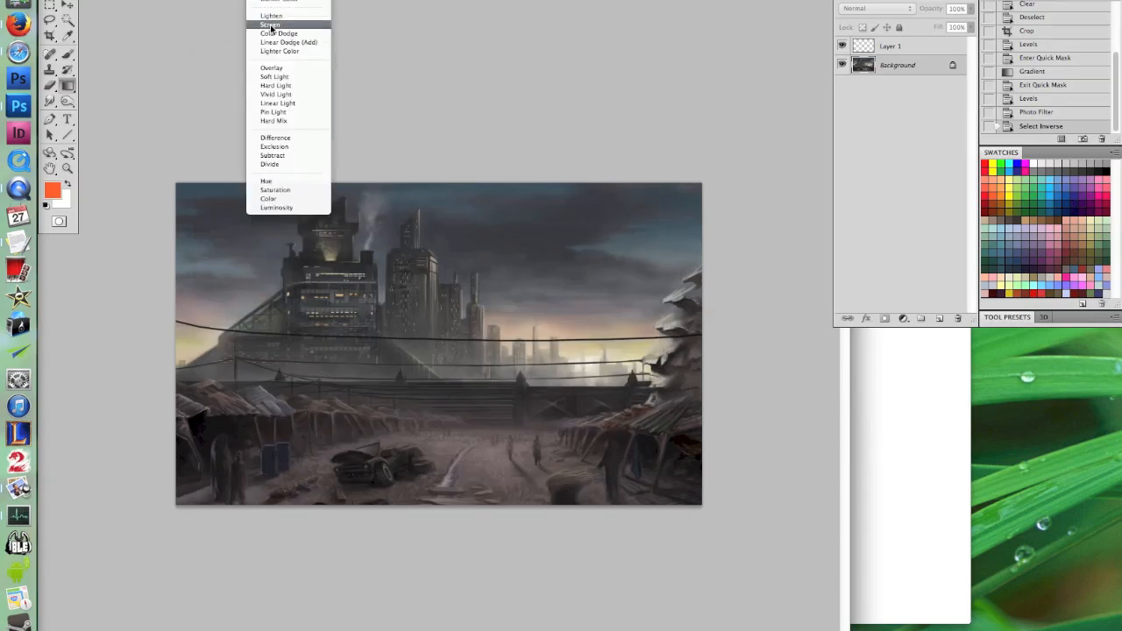
click(271, 25)
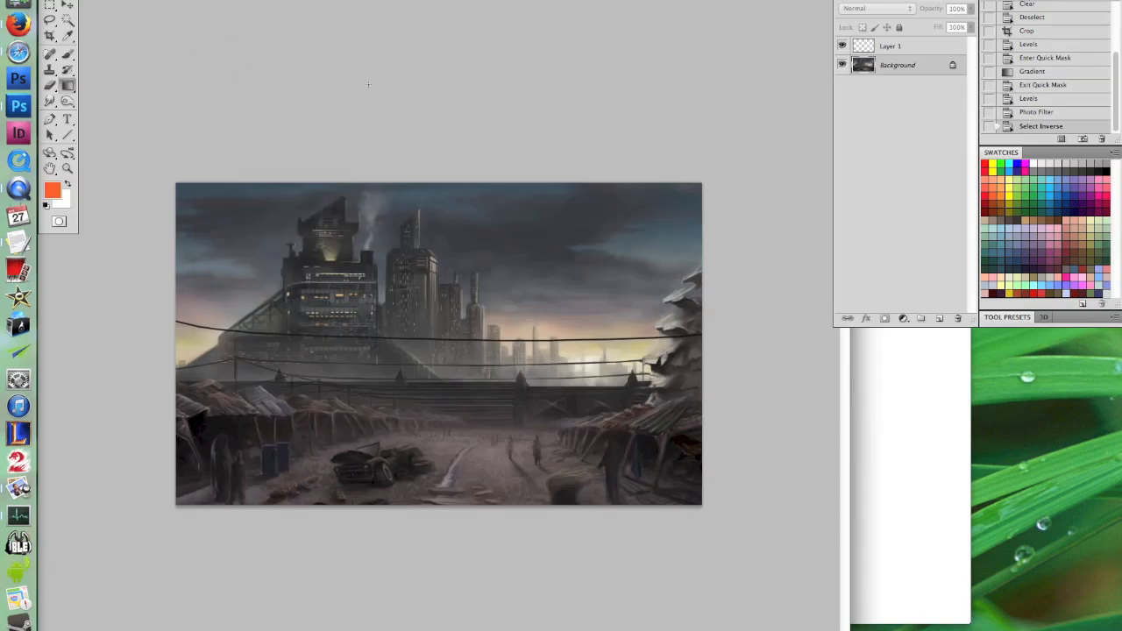
Undo a short trial gradient over the sky and draw a taller one from the horizon up to the top of the sky
drag(593, 301, 586, 223)
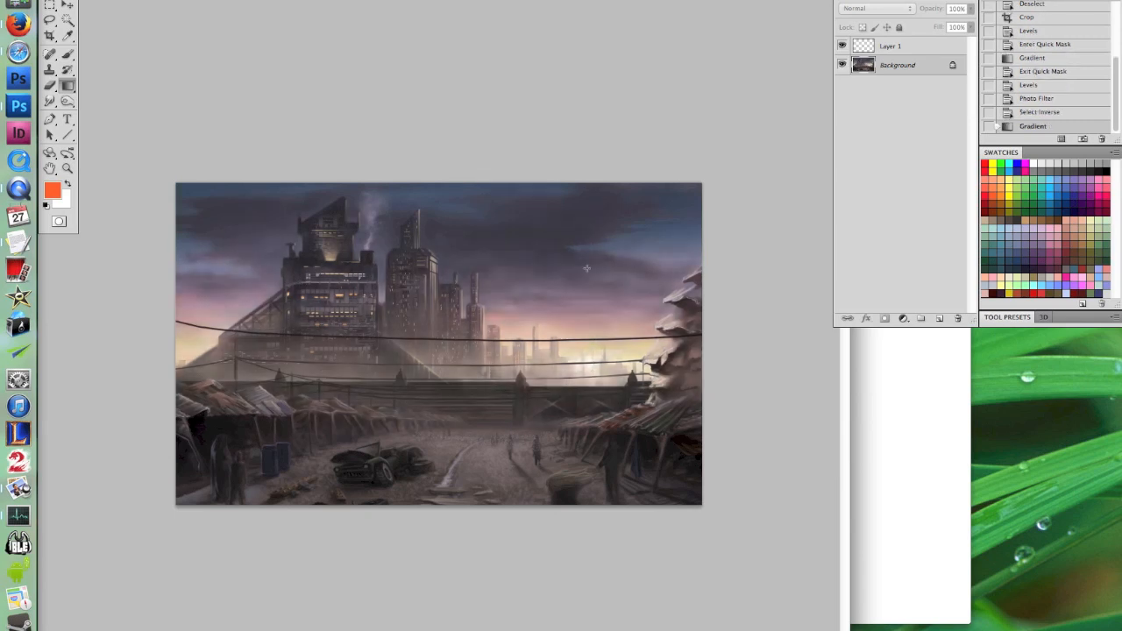
key(super+z)
click(114, 2)
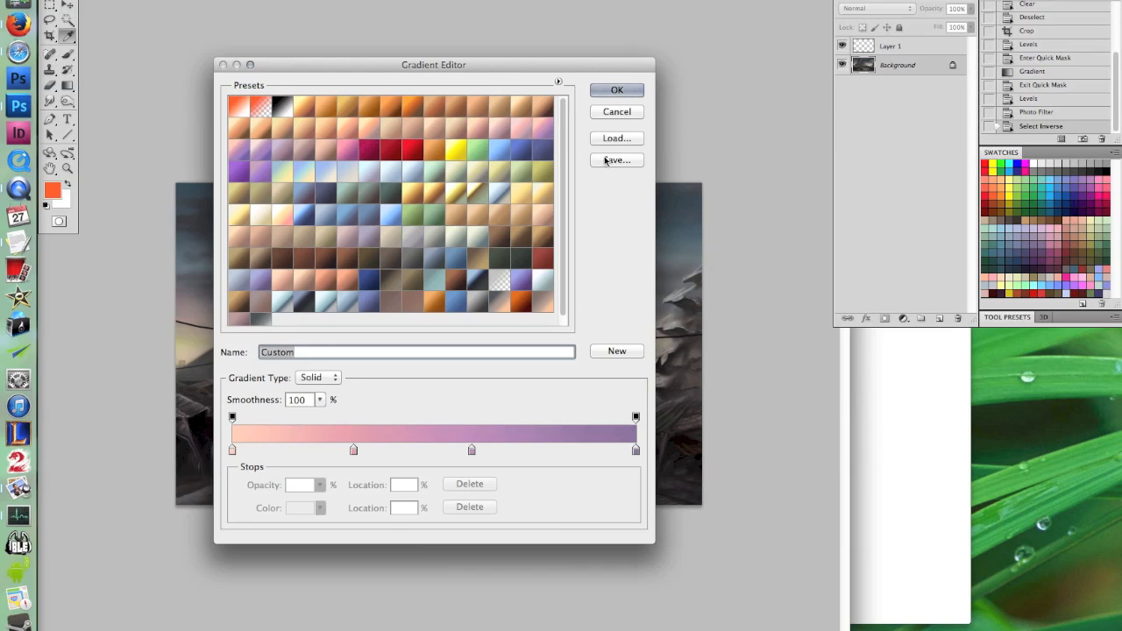
click(617, 90)
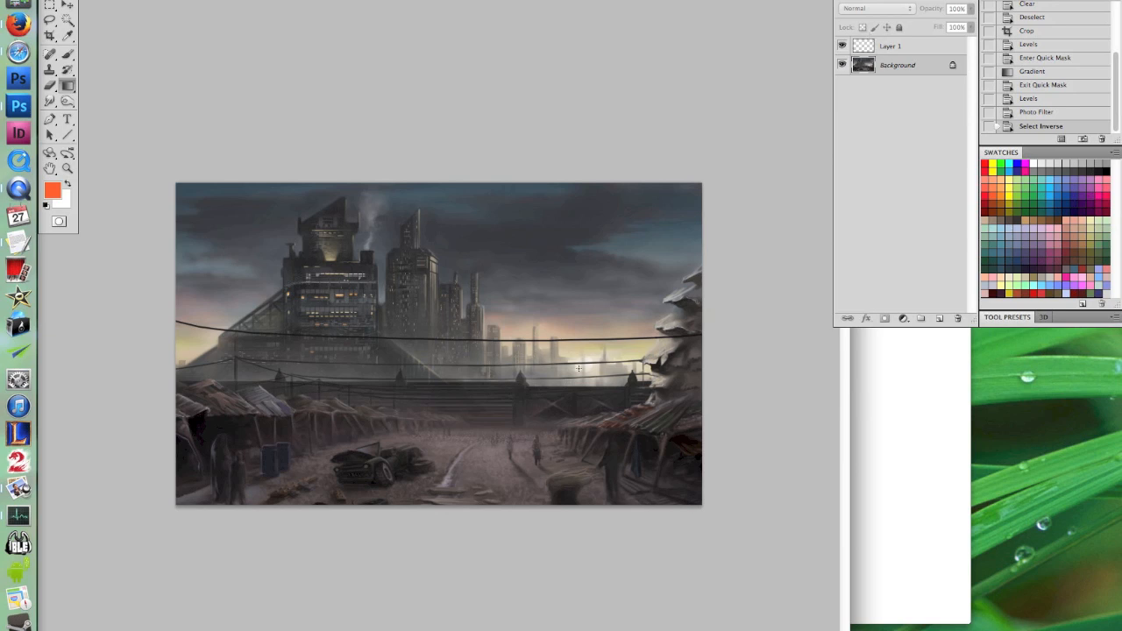
drag(578, 368, 573, 196)
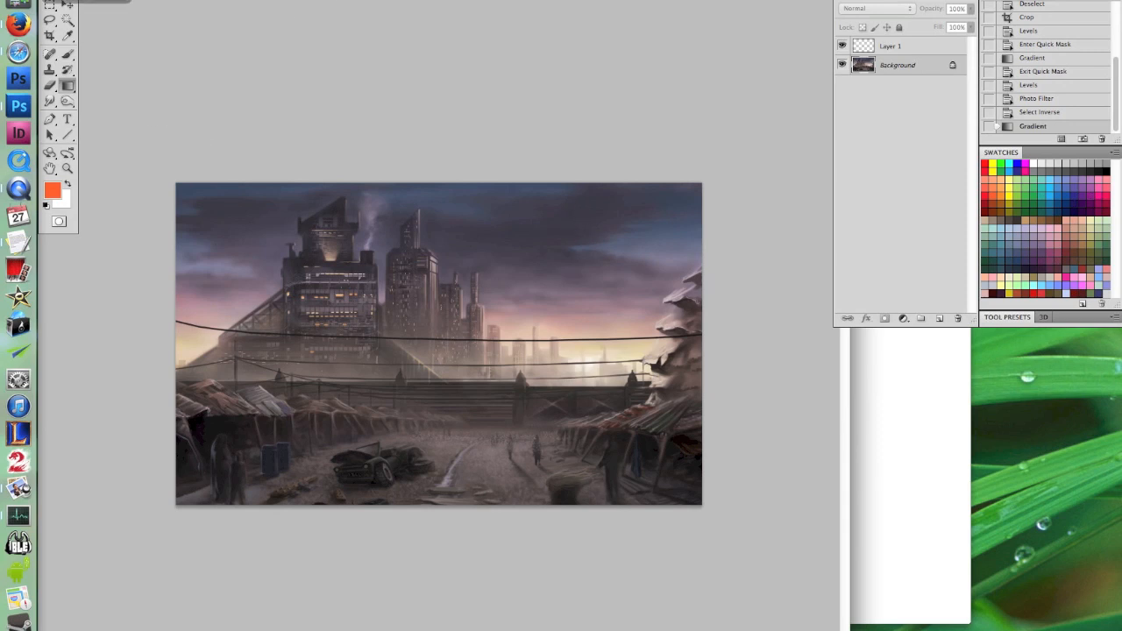
Raise the vibrance of the selected sky and buildings to +40
click(168, 0)
mouse_move(194, 0)
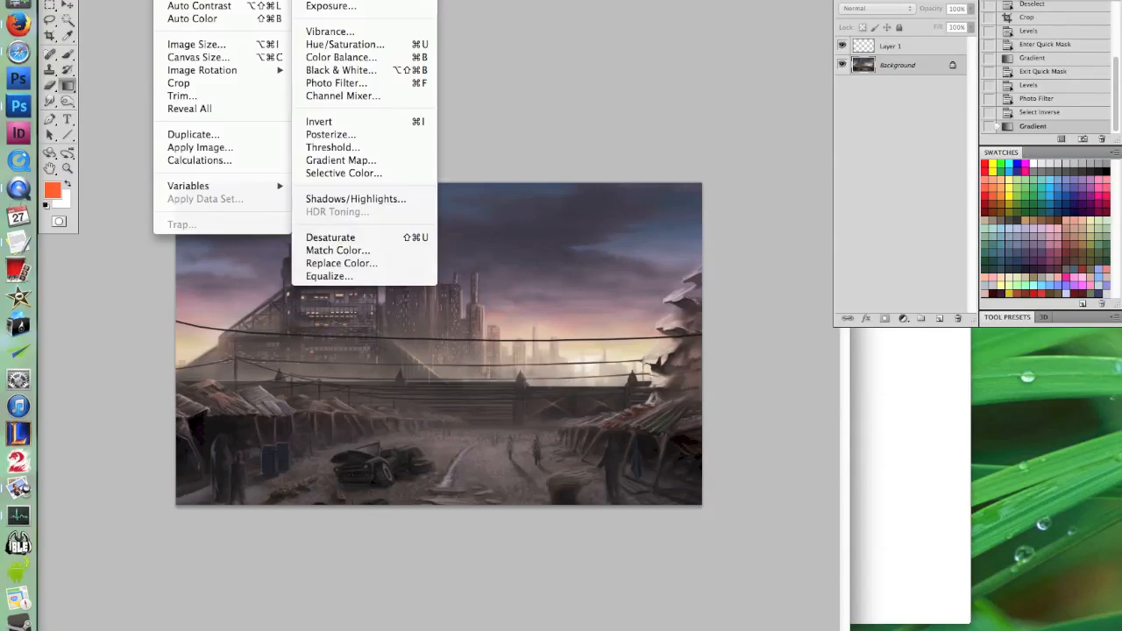
click(367, 33)
drag(880, 57, 908, 63)
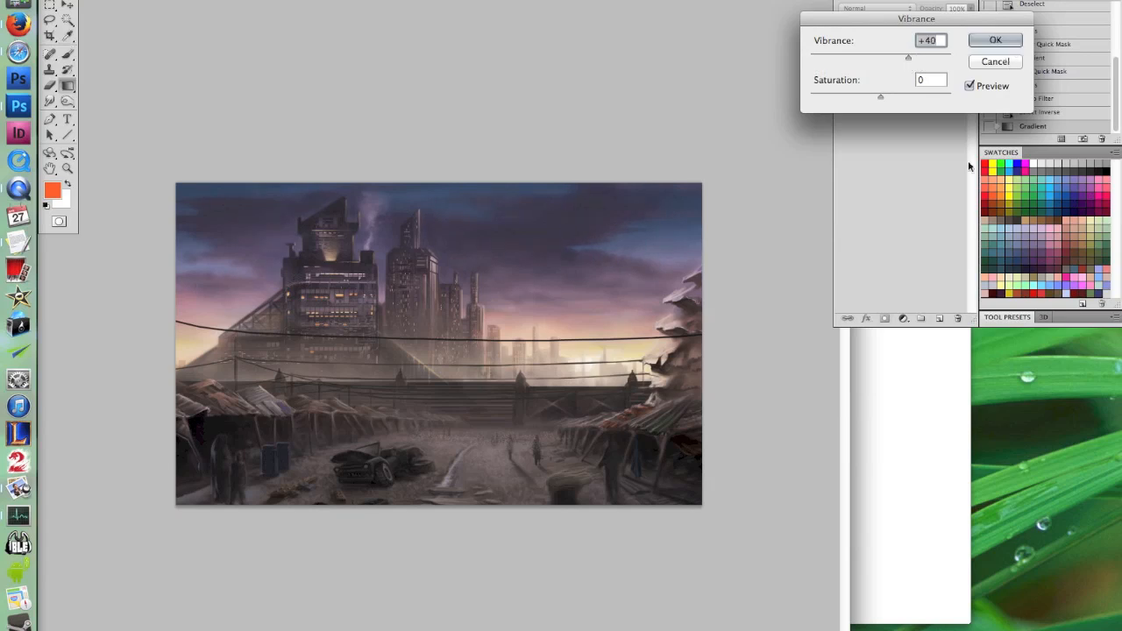
click(996, 40)
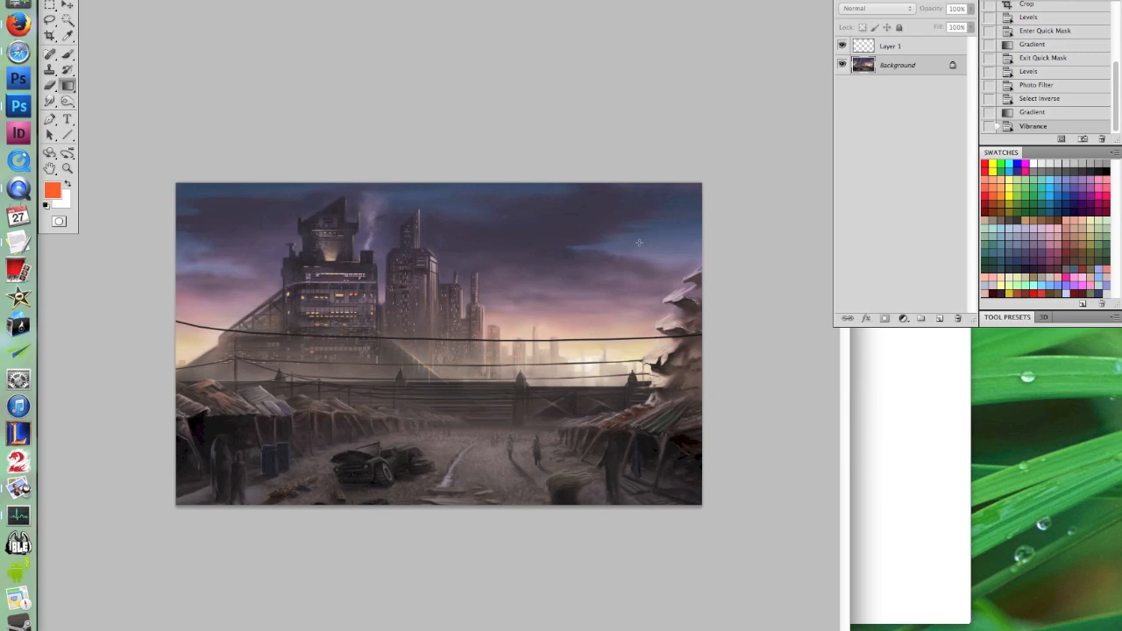
Save a history snapshot of the recoloured painting, compare it with the original image, and return to the snapshot
scroll(1066, 53, up, 10)
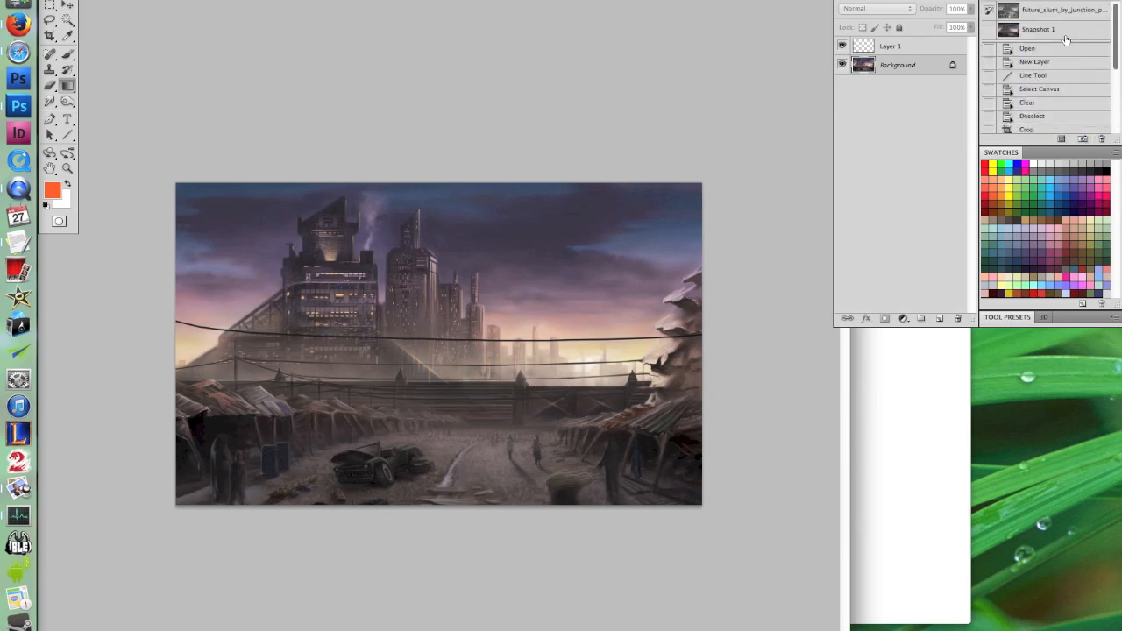
click(1041, 10)
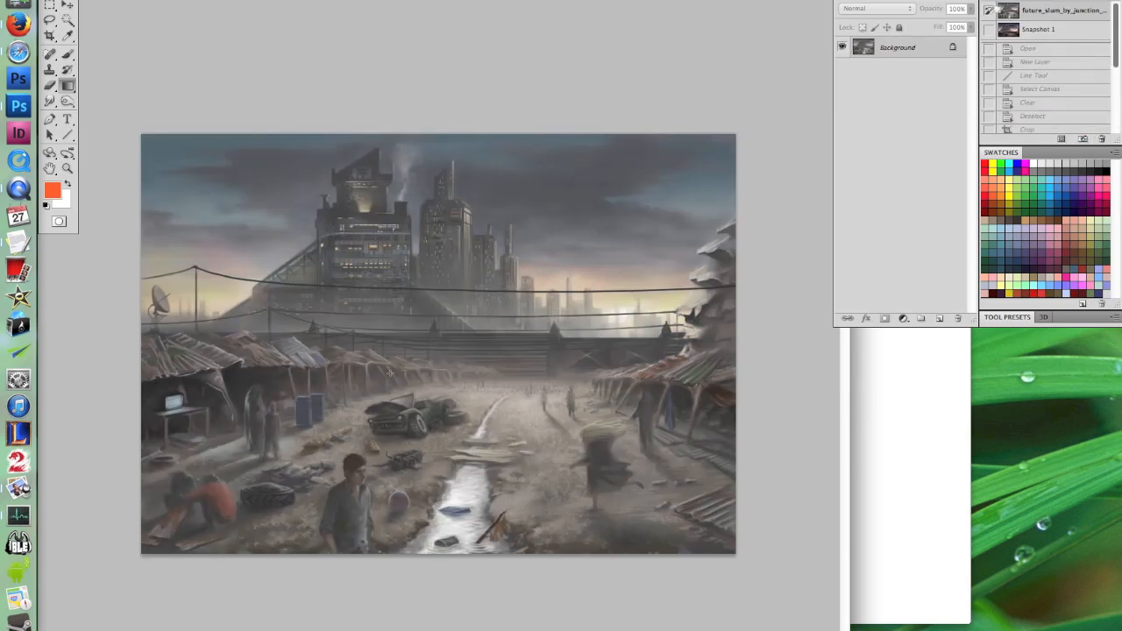
click(1060, 35)
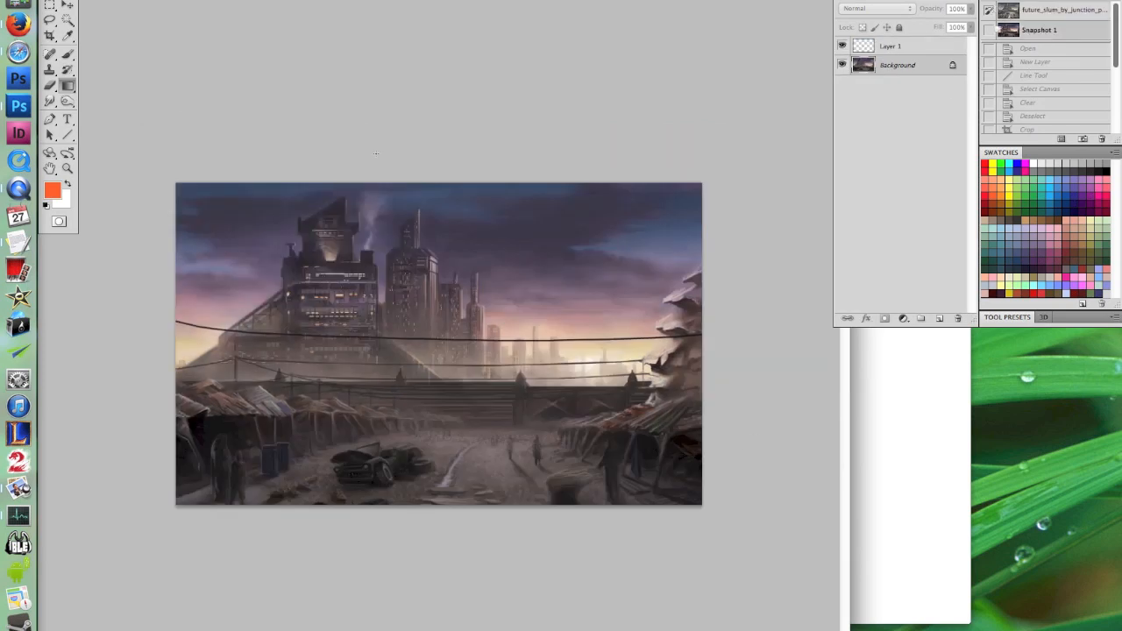
Select the full-width sky and building area above the fence with the Rectangular Marquee and hide the selection edges
click(50, 5)
click(164, 381)
drag(701, 182, 175, 383)
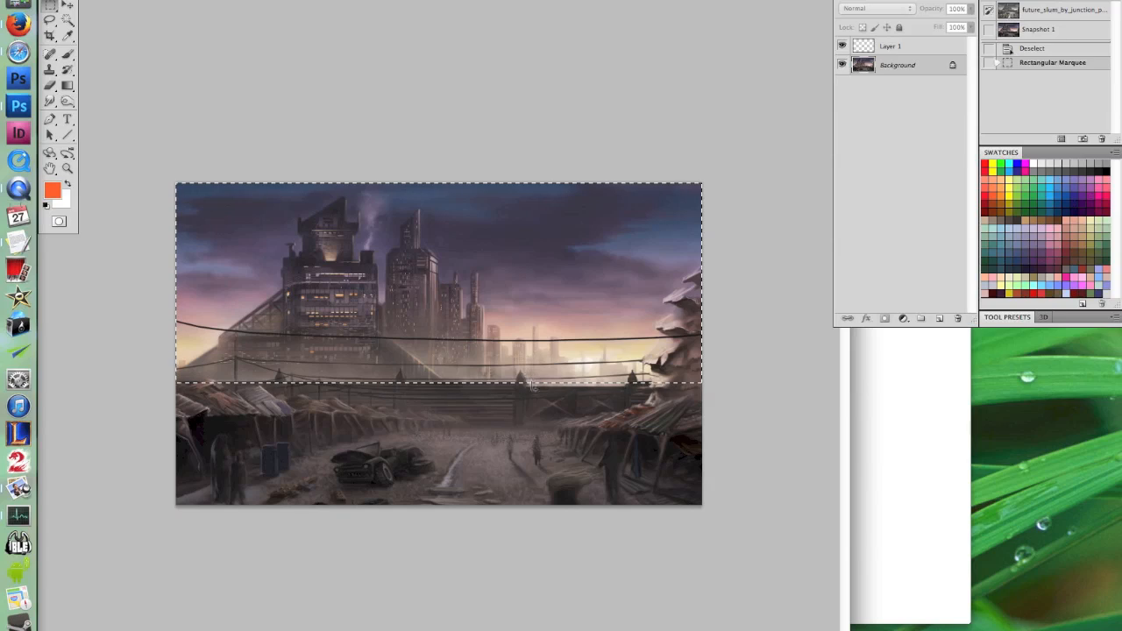
click(658, 230)
Set up a soft round brush with 0% hardness at a reduced size, painting in Overlay mode
key(b)
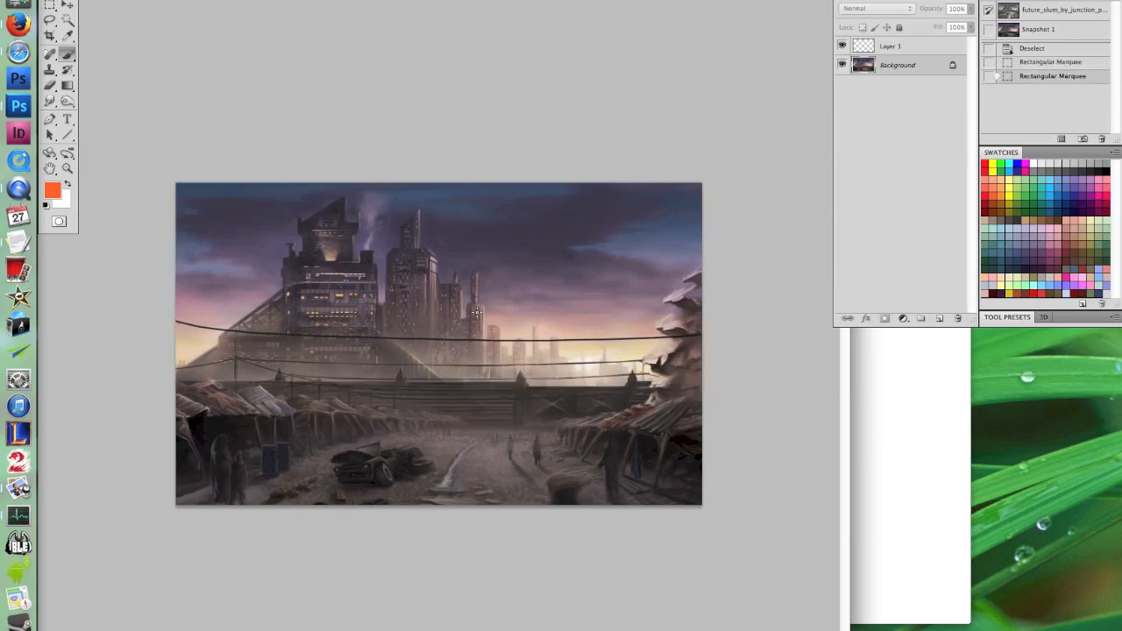
right_click(476, 312)
click(687, 412)
drag(617, 337, 604, 339)
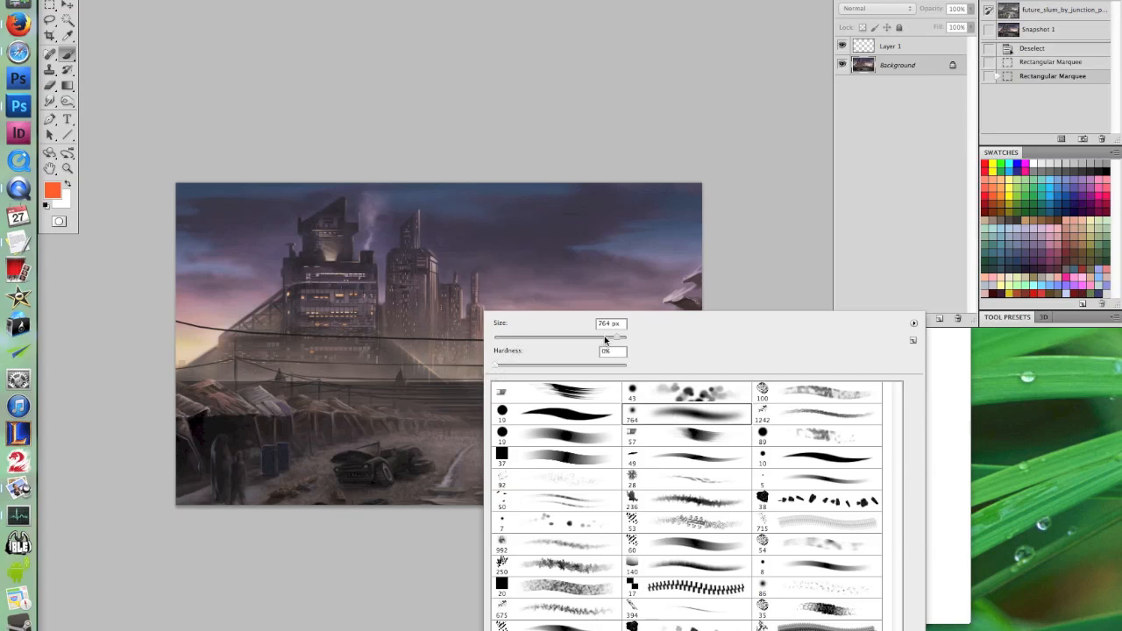
click(281, 79)
shift+right_click(212, 131)
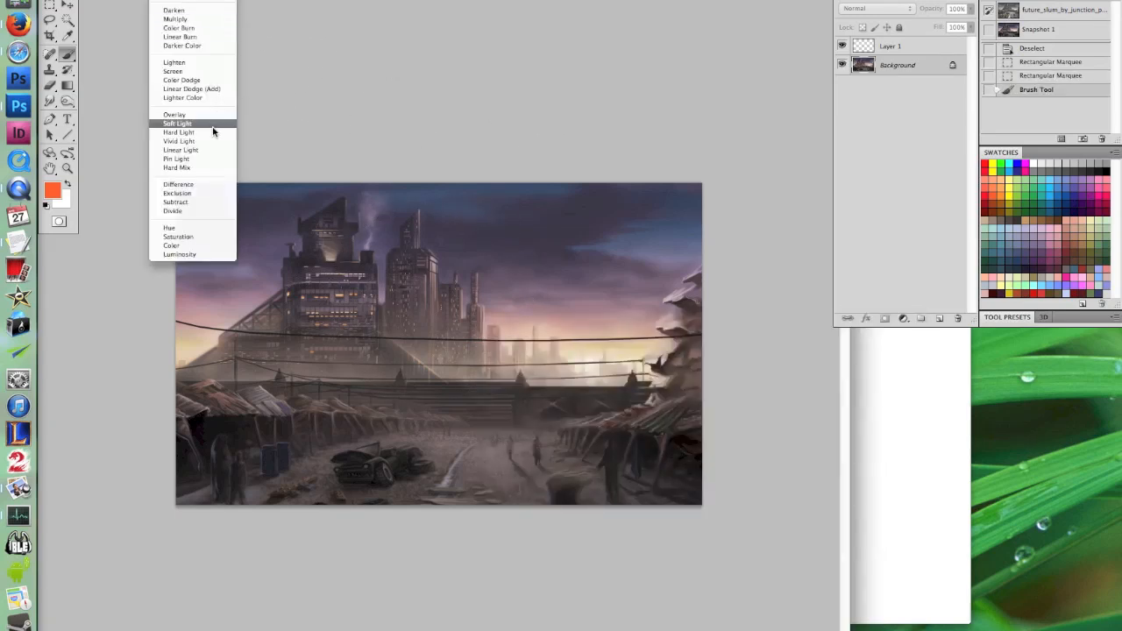
click(207, 115)
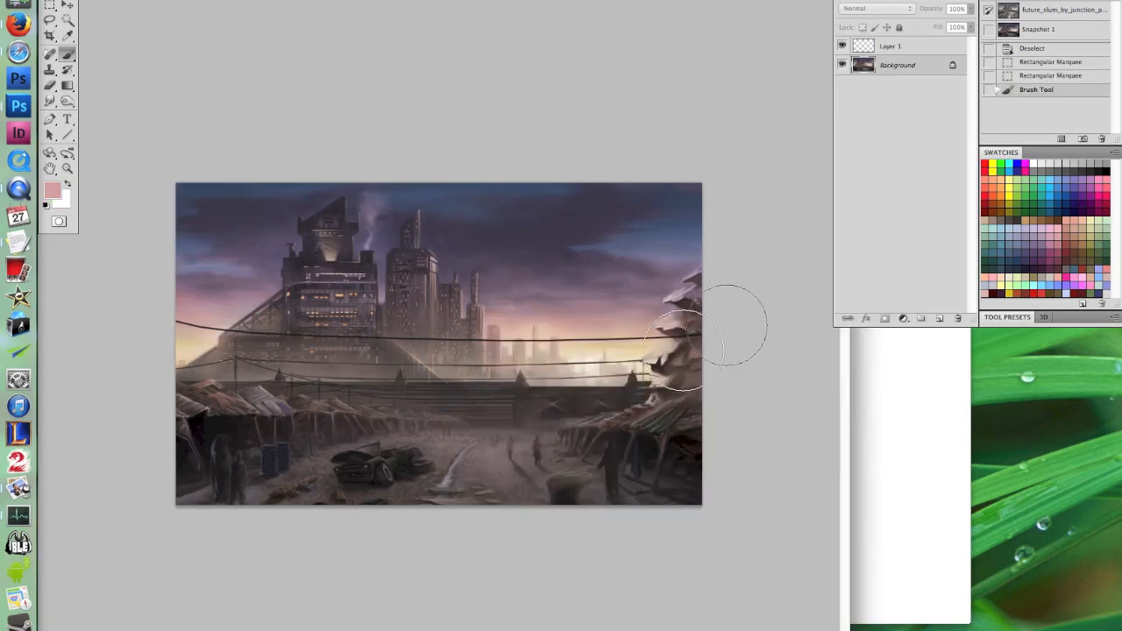
Paint a salmon-pink glow over the lower buildings and distant skyline along the horizon, and clear the selection
click(486, 370)
click(434, 359)
click(426, 446)
click(614, 392)
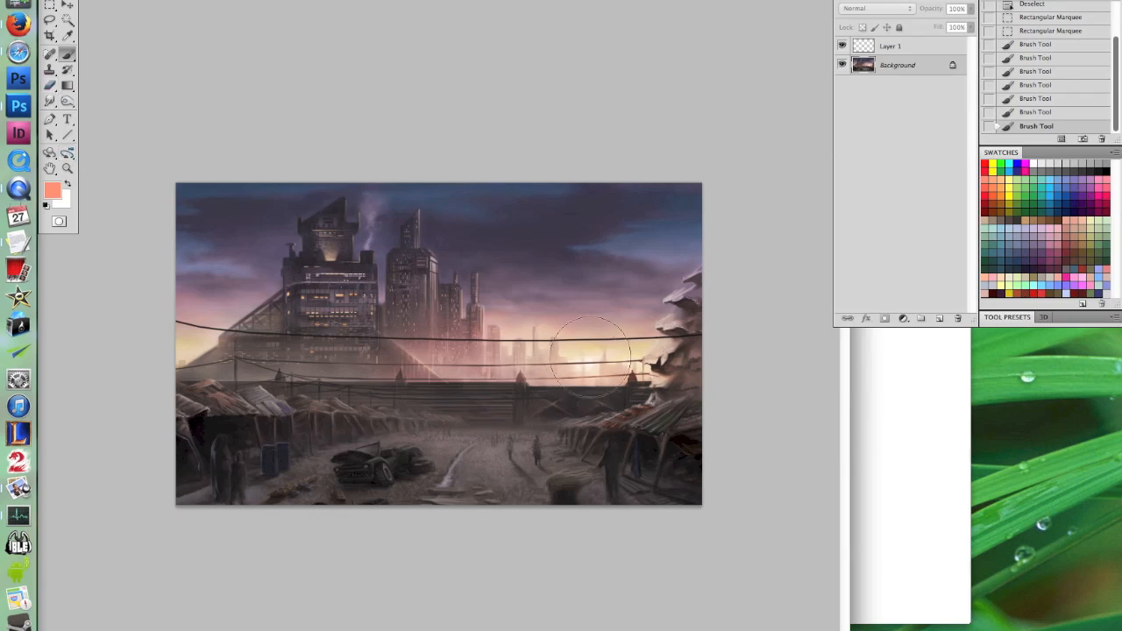
key(super+d)
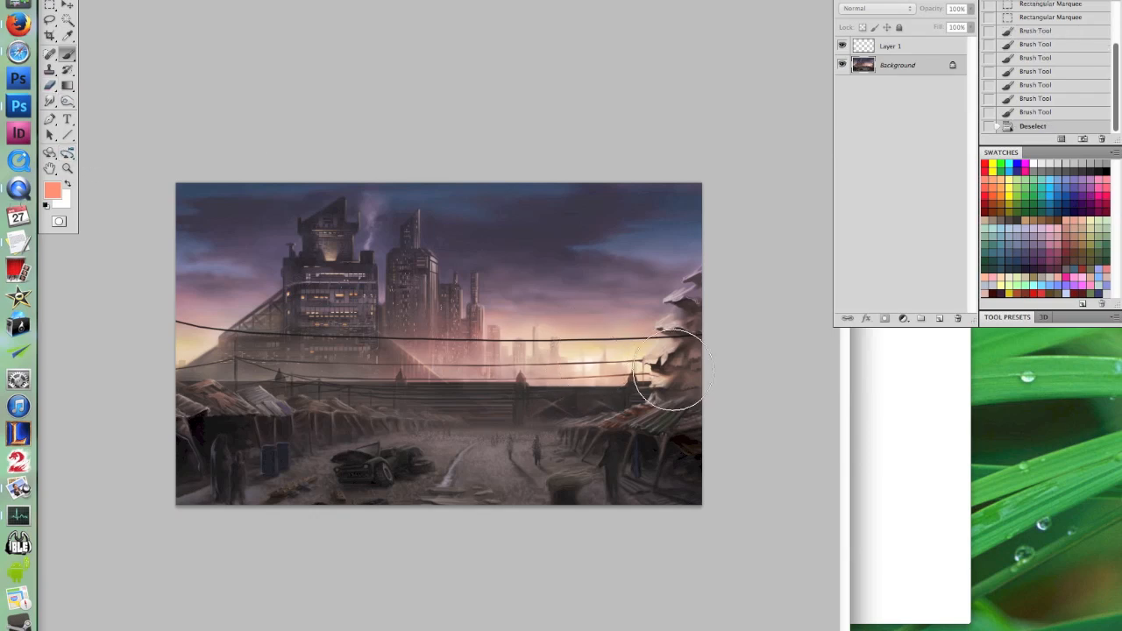
Brighten the sun glow and nearby skyline on the horizon using the Dodge tool with an enlarged soft brush at 0% hardness
key(o)
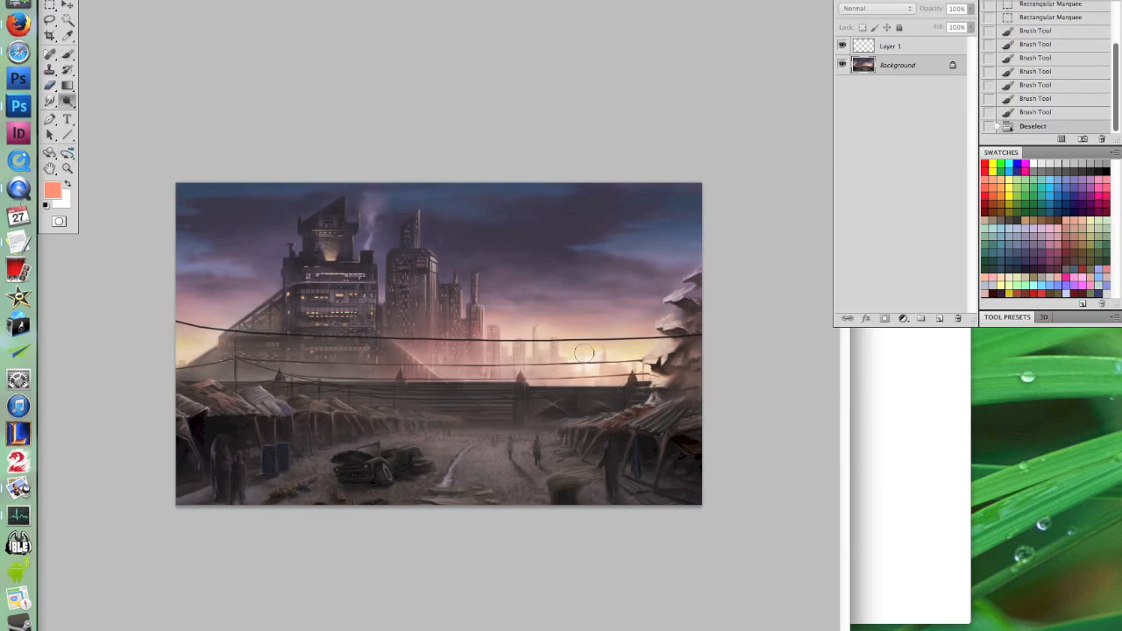
click(69, 103)
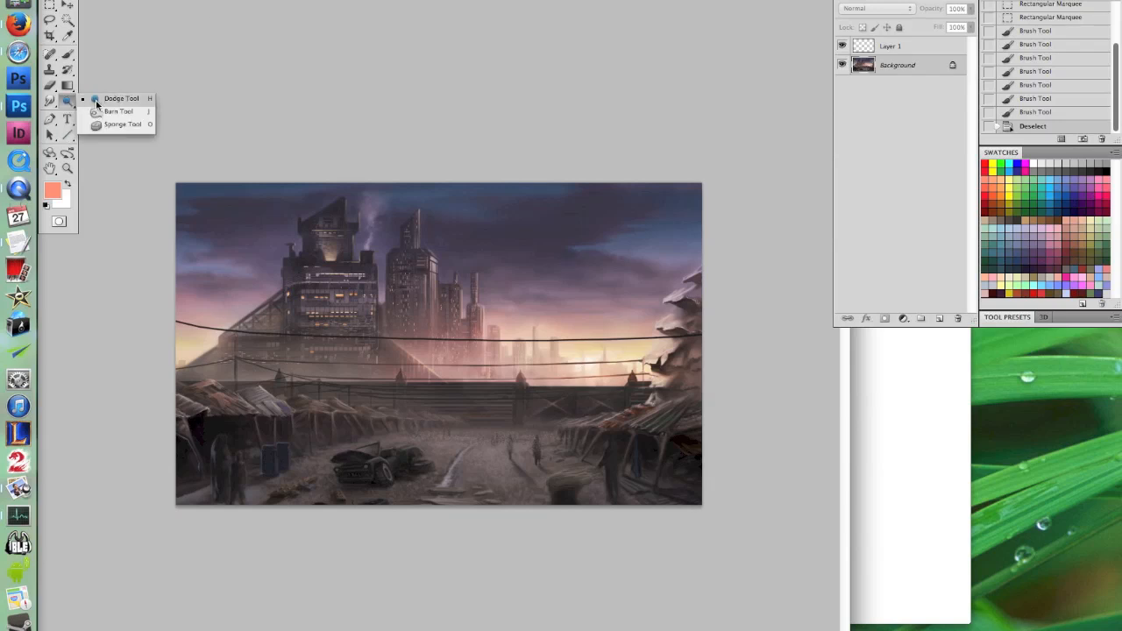
click(96, 101)
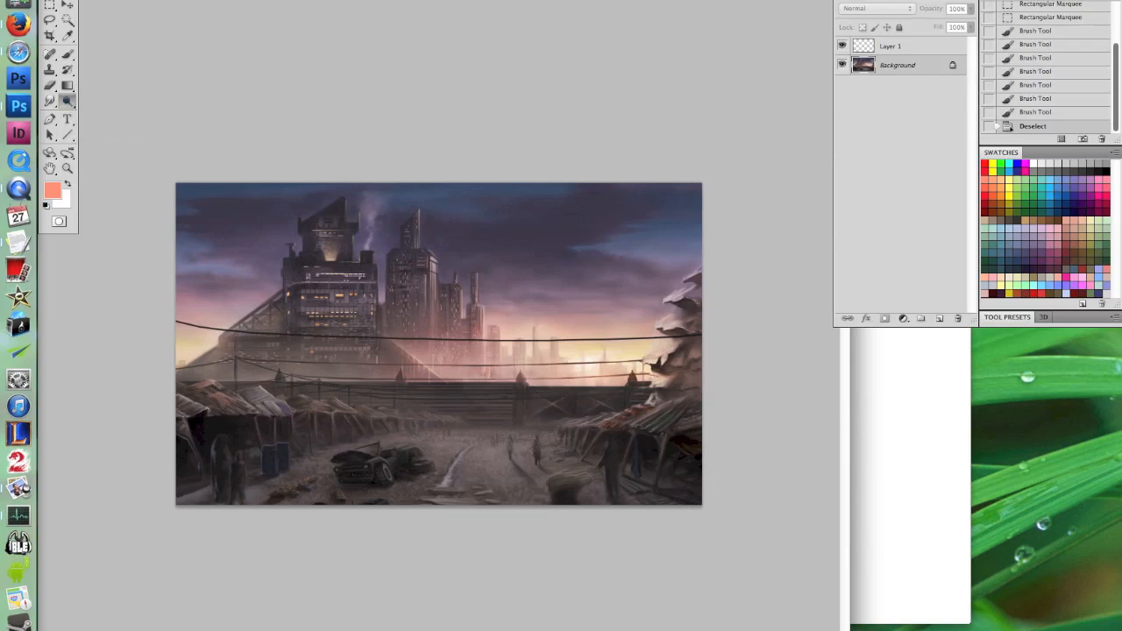
right_click(592, 368)
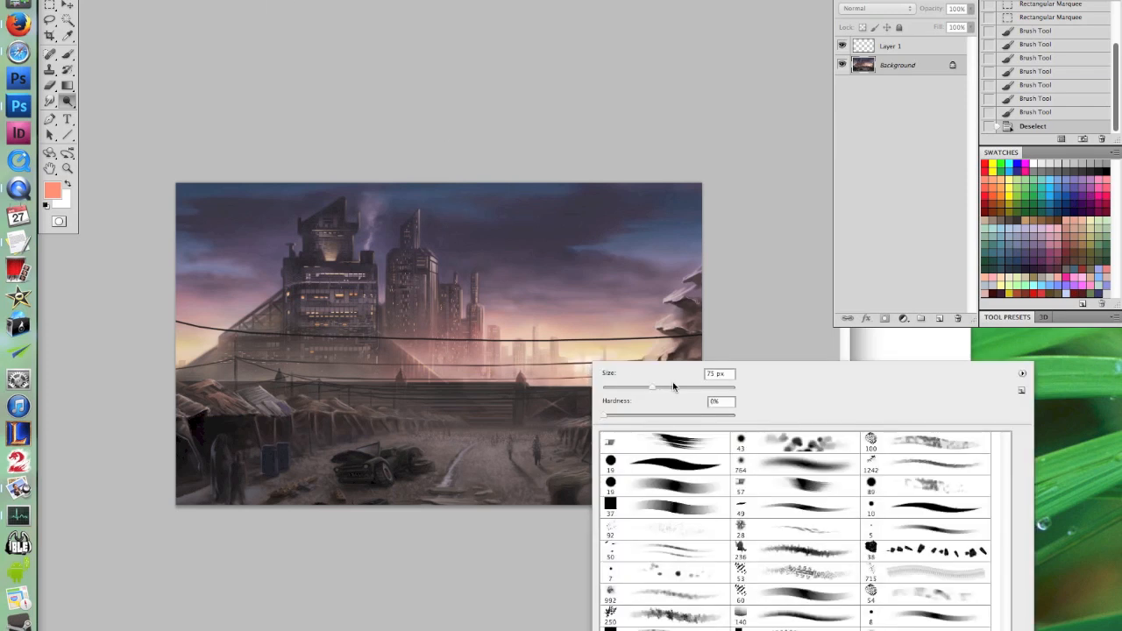
drag(672, 386, 675, 386)
key(Return)
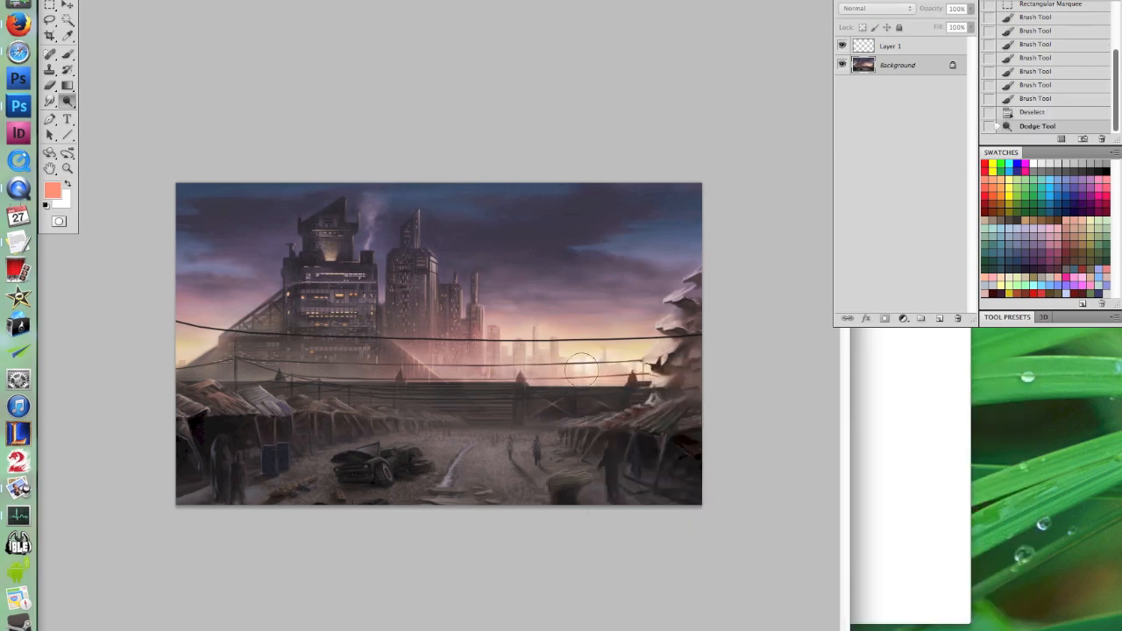
mouse_move(581, 360)
mouse_down()
mouse_move(595, 354)
mouse_move(572, 364)
mouse_move(542, 342)
mouse_move(565, 373)
mouse_move(640, 393)
mouse_up()
drag(544, 364, 622, 385)
mouse_move(614, 346)
mouse_down()
mouse_move(640, 355)
mouse_move(617, 359)
mouse_up()
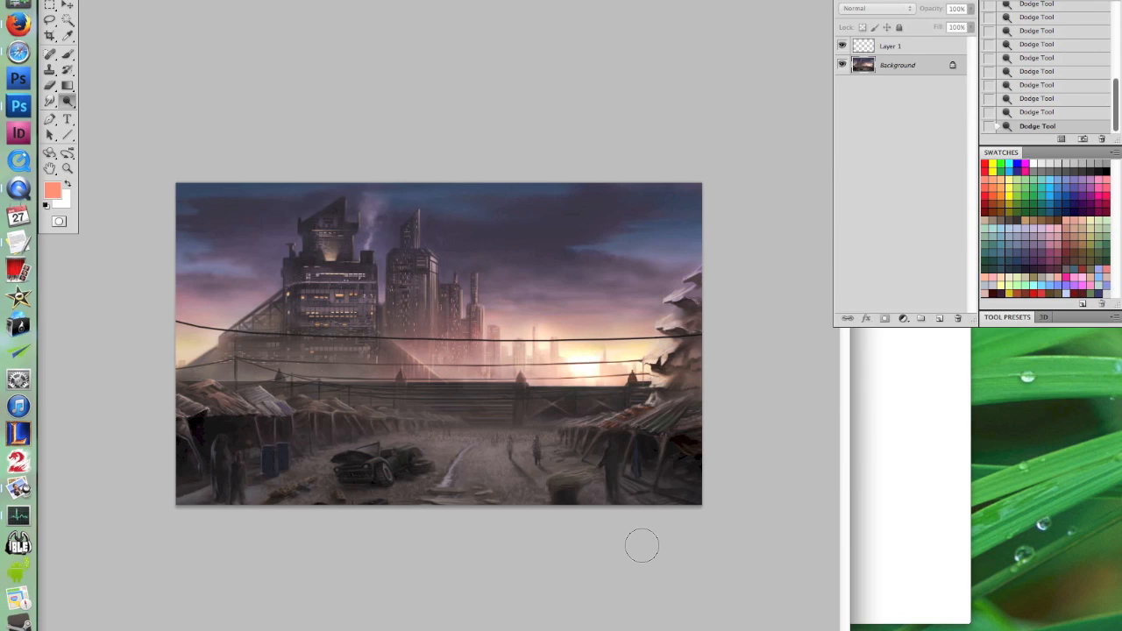
Compare the future_slum original with Snapshot 2 using the history states
scroll(1105, 118, up, 1)
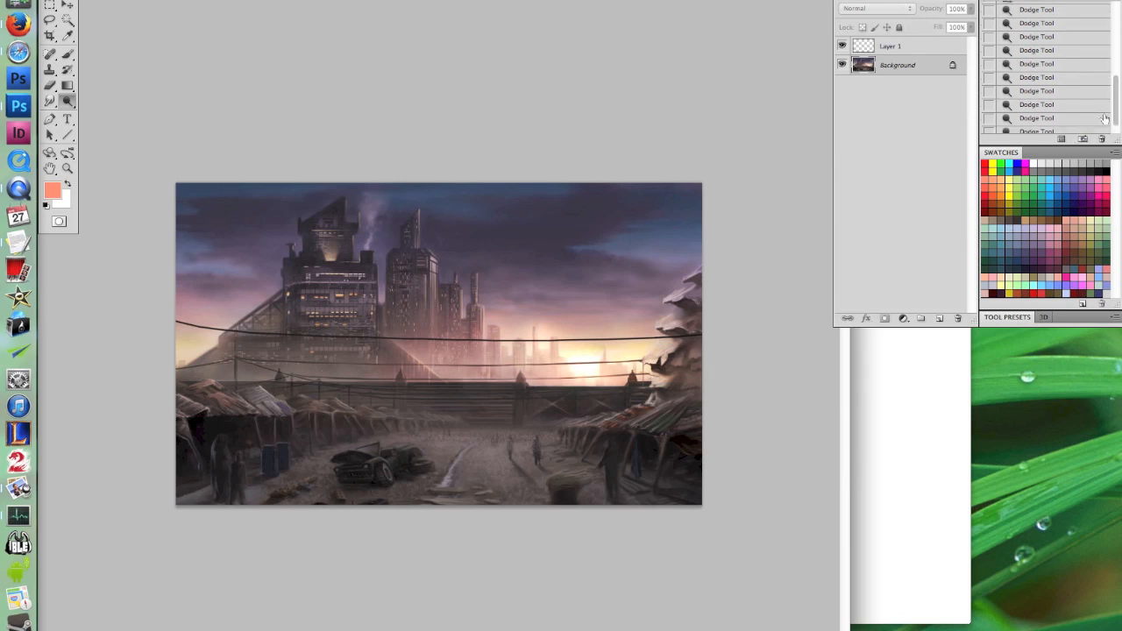
scroll(1105, 119, up, 10)
click(1043, 27)
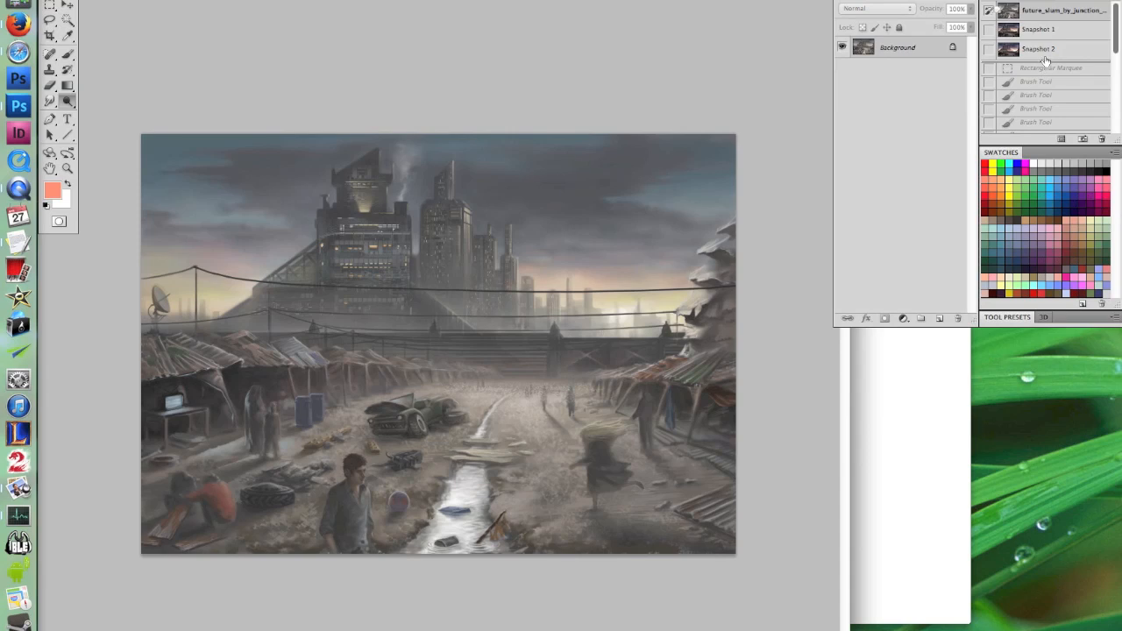
click(1044, 56)
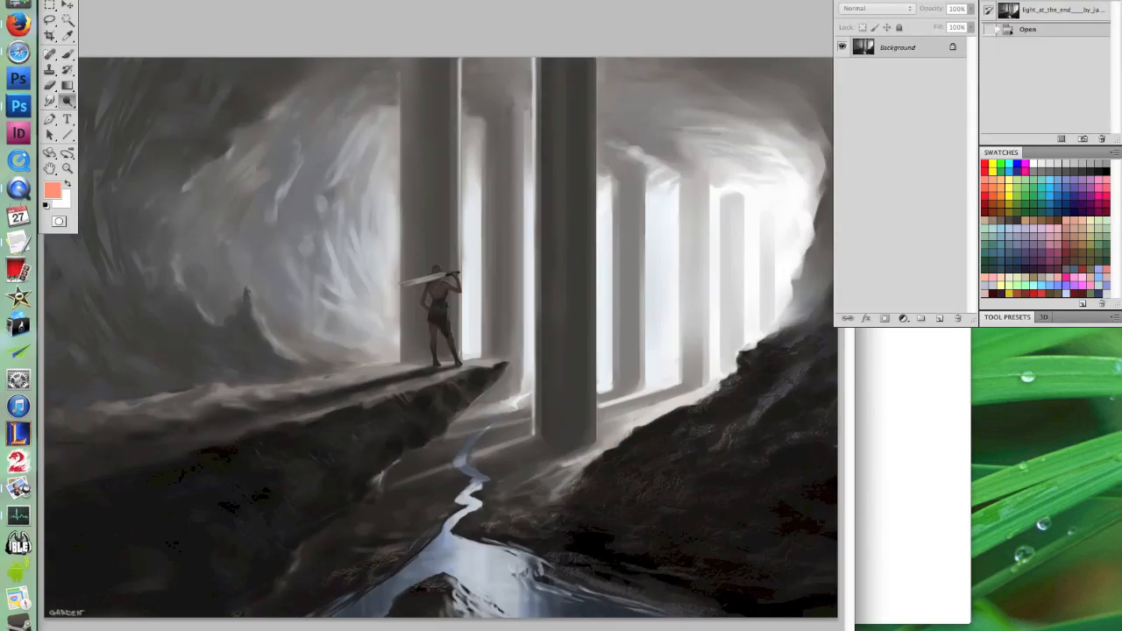
Duplicate the cave painting's Background layer twice, hide both copies, and add an empty layer above the Background
key(b)
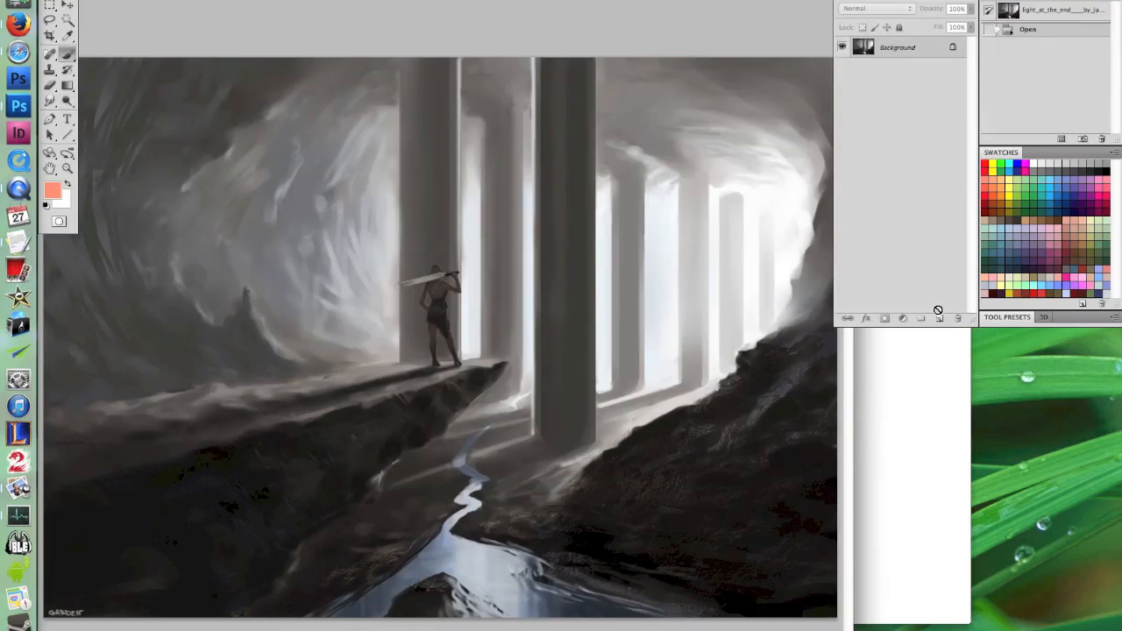
drag(909, 50, 937, 318)
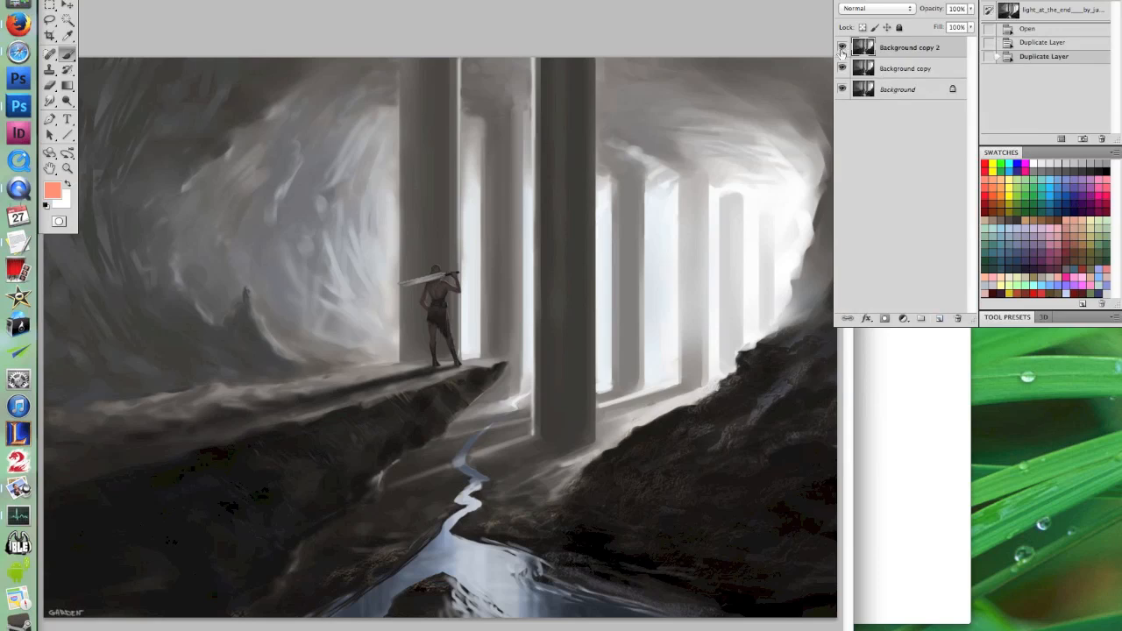
drag(842, 48, 842, 68)
key(ctrl+shift+alt+n)
Sketch orange composition marks with a vertical centre line, a cross over the columns and a loop over the cave wall, and revert them
right_click(581, 345)
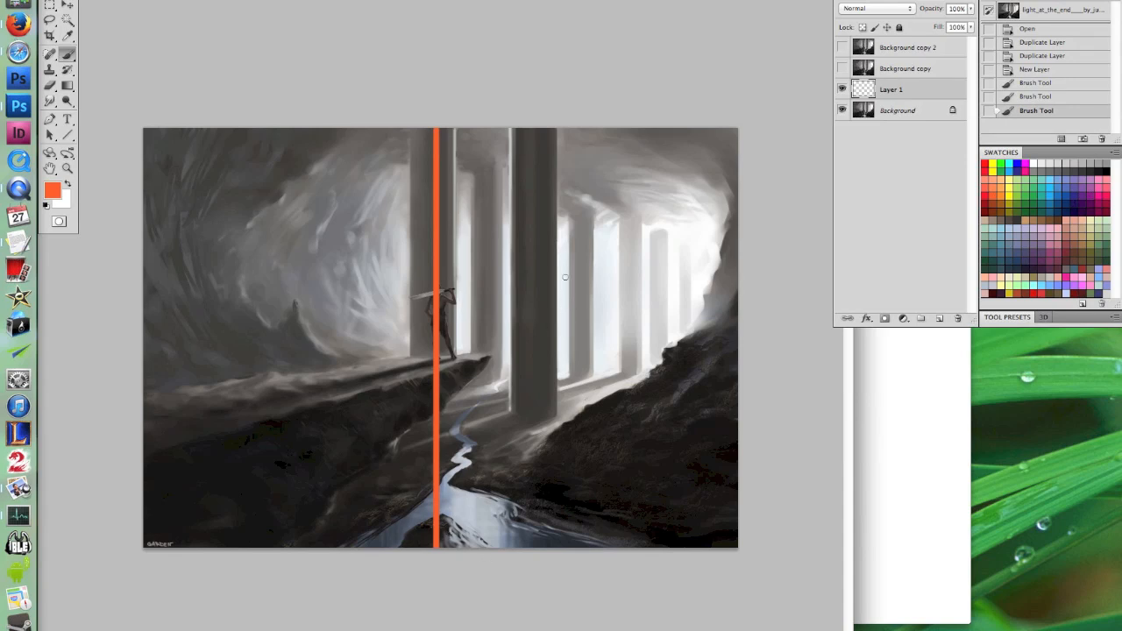
mouse_move(492, 215)
mouse_down()
mouse_move(538, 264)
mouse_move(689, 367)
mouse_move(635, 274)
mouse_move(494, 457)
mouse_up()
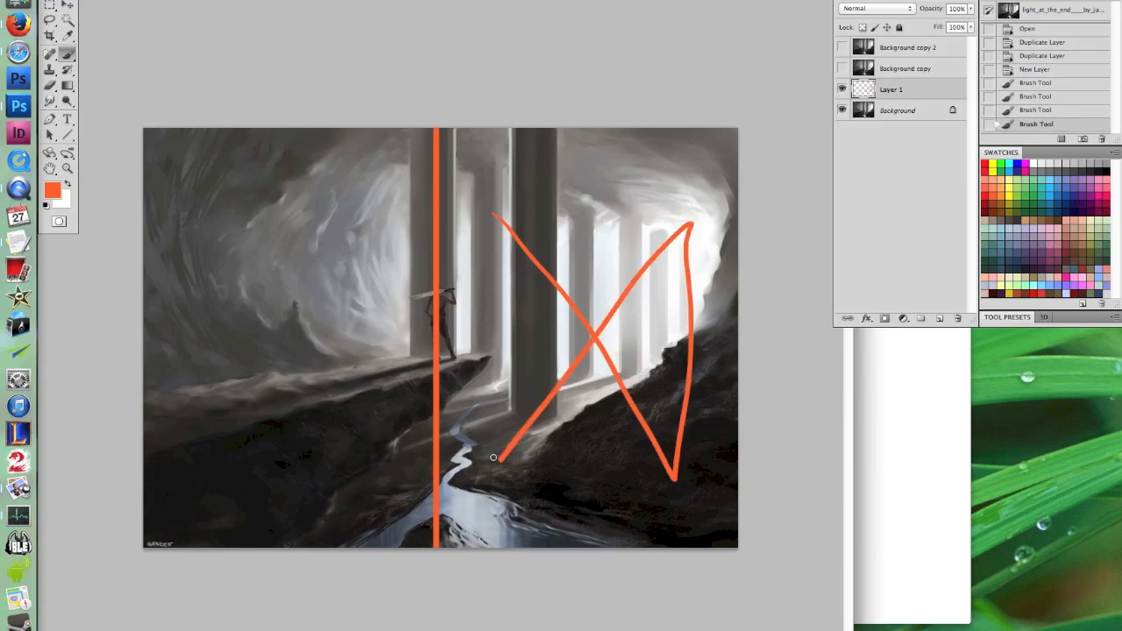
mouse_move(263, 193)
mouse_down()
mouse_move(214, 491)
mouse_move(320, 491)
mouse_move(358, 321)
mouse_move(320, 198)
mouse_up()
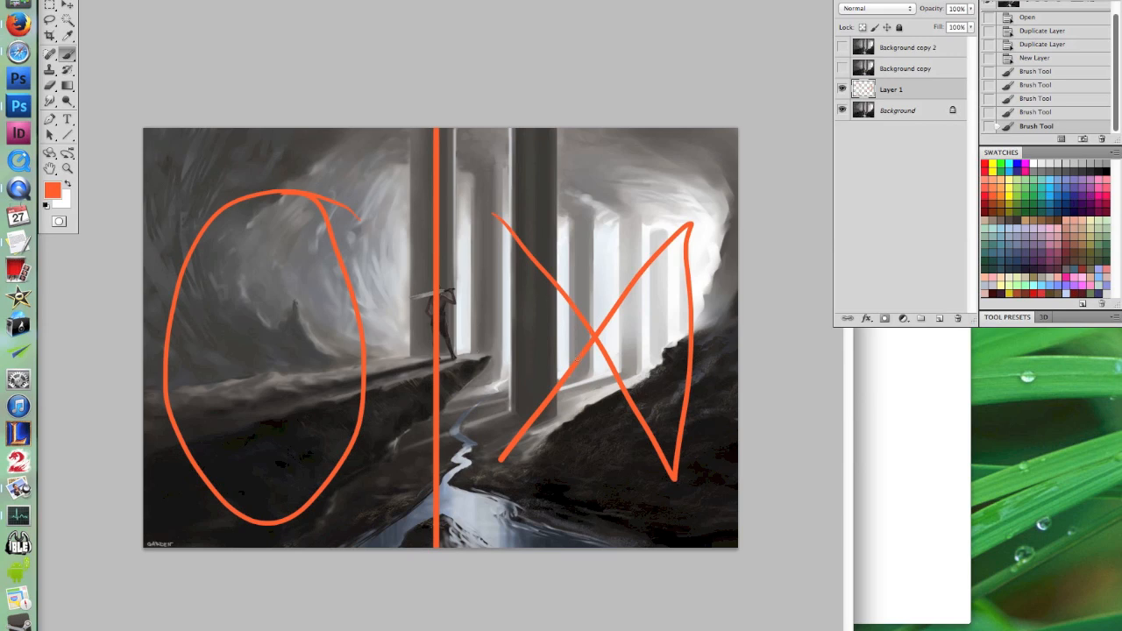
key(ctrl+z)
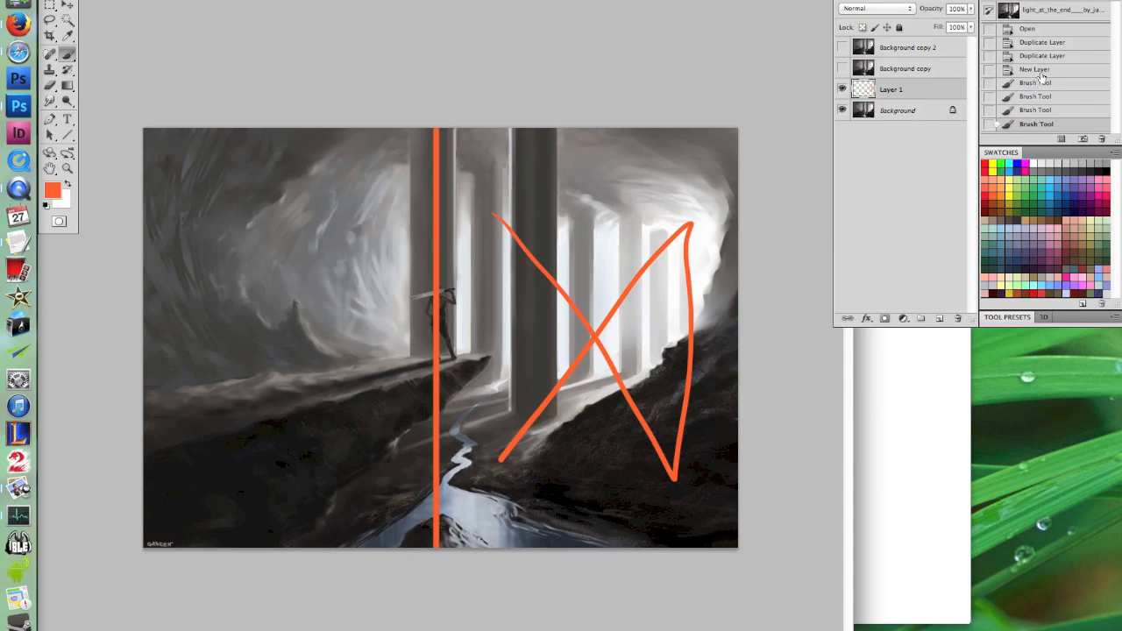
click(1038, 72)
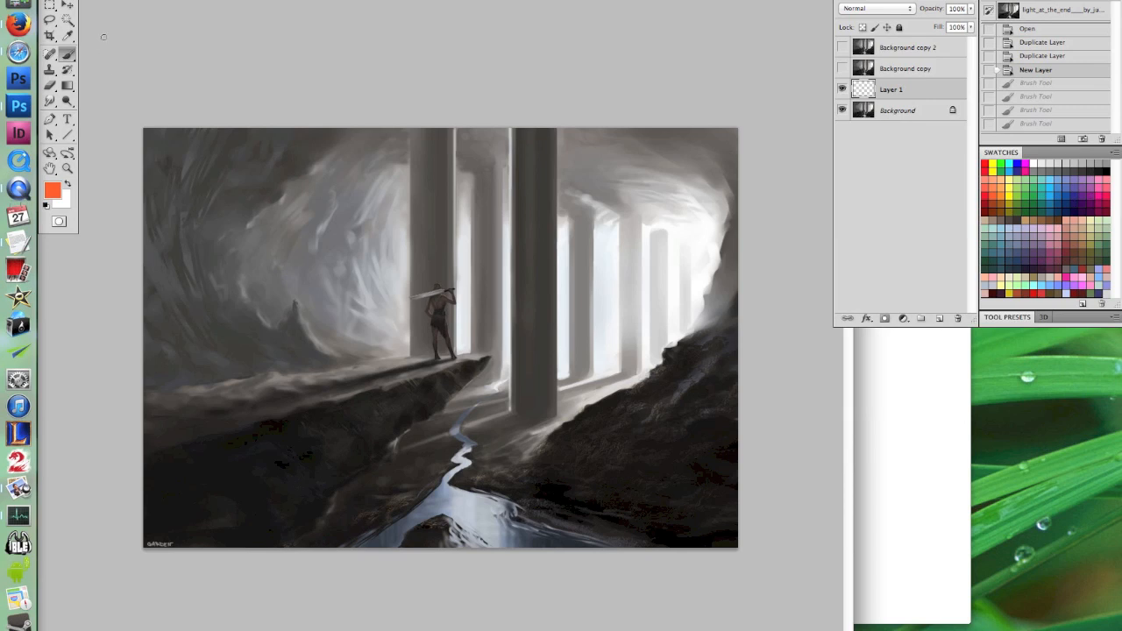
Select the standing figure and its rock ledge with the Lasso, trimming the selection closely along the figure's side
click(49, 19)
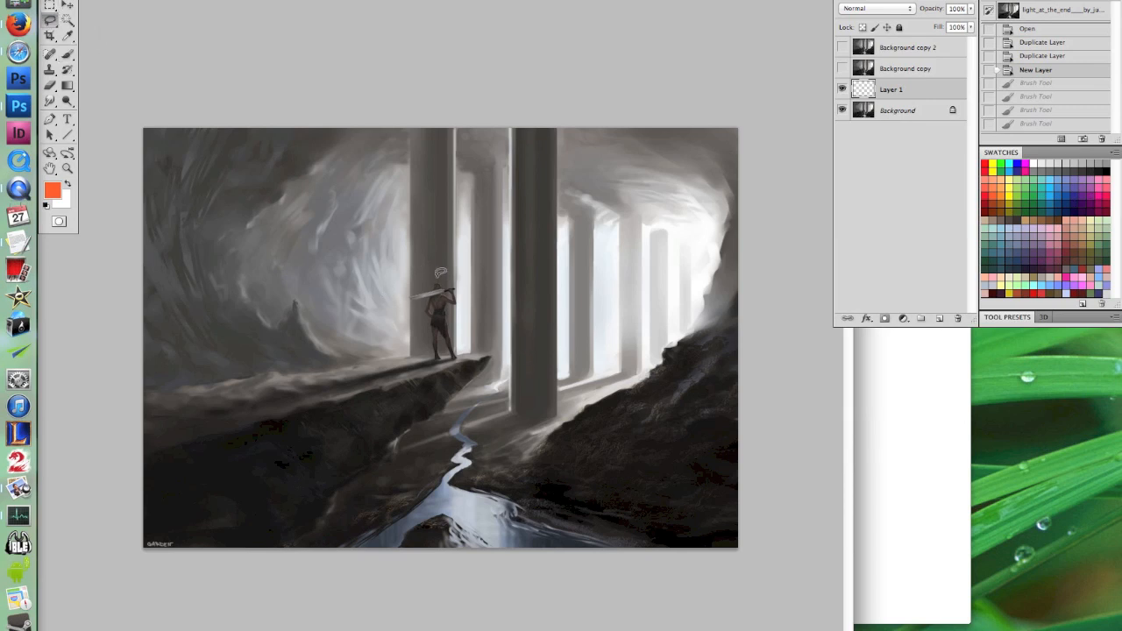
drag(441, 273, 399, 291)
mouse_move(387, 336)
mouse_down()
mouse_move(308, 366)
mouse_move(347, 494)
mouse_move(408, 460)
mouse_move(480, 384)
mouse_up()
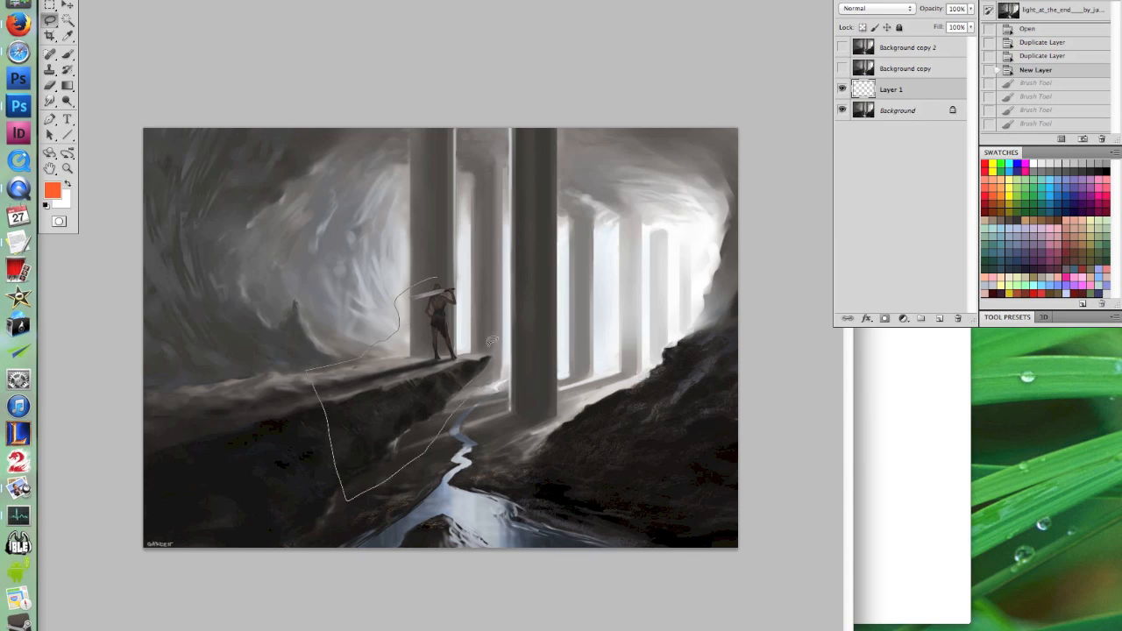
drag(462, 282, 443, 273)
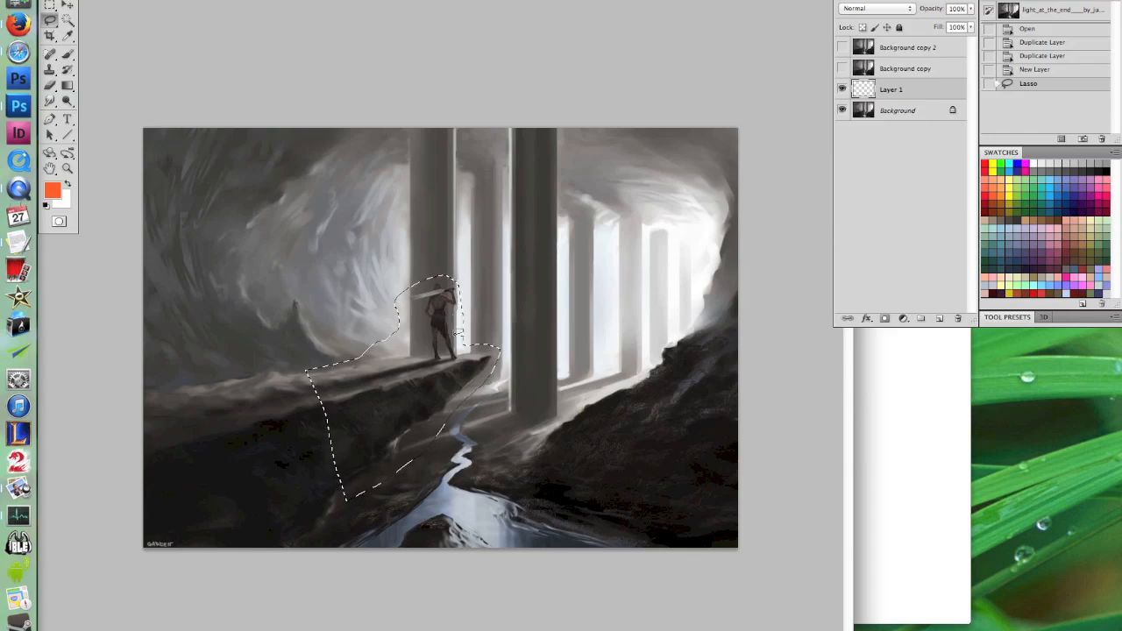
mouse_move(462, 349)
mouse_down()
mouse_move(480, 347)
mouse_move(456, 352)
mouse_up()
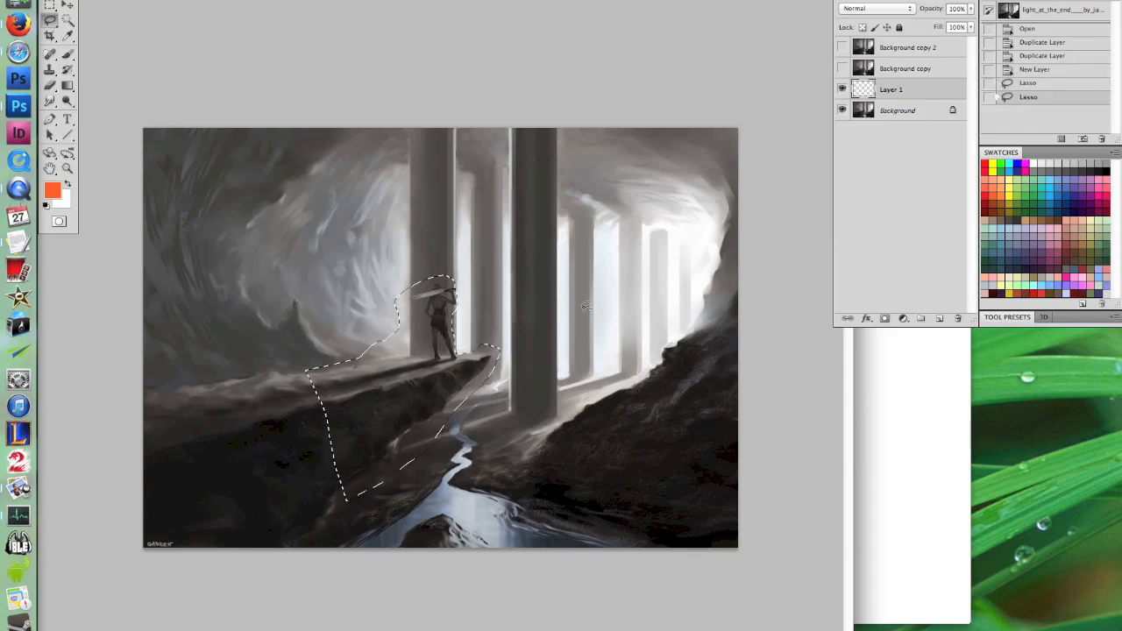
Paste the figure and ledge from the Background as a new layer, enlarge the copy, and place it over the cave's left foreground
key(ctrl+v)
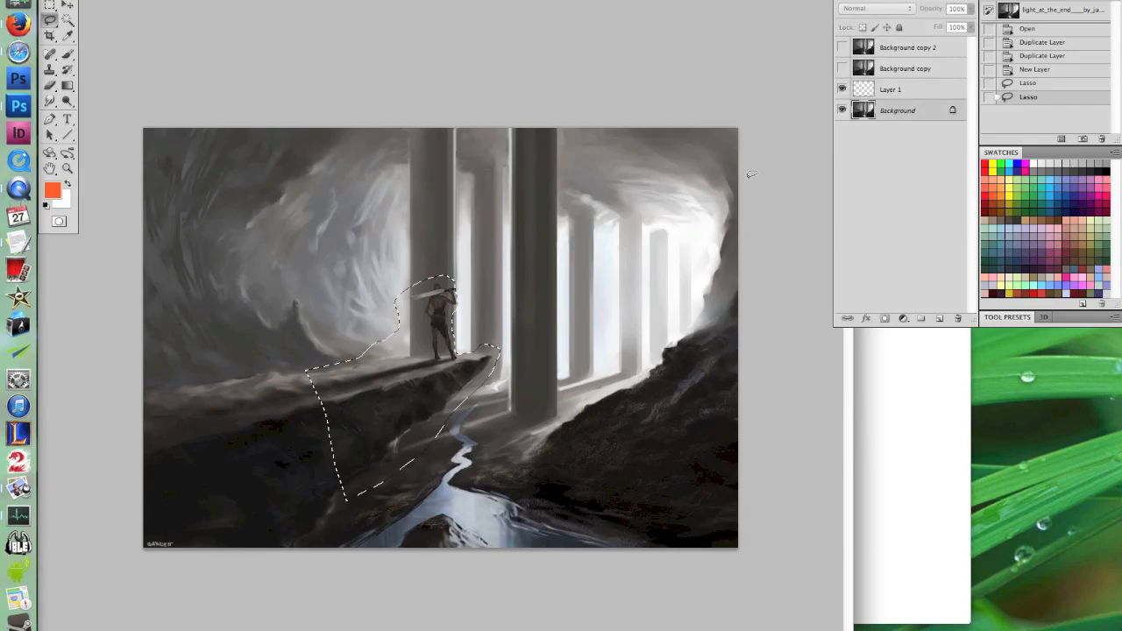
key(v)
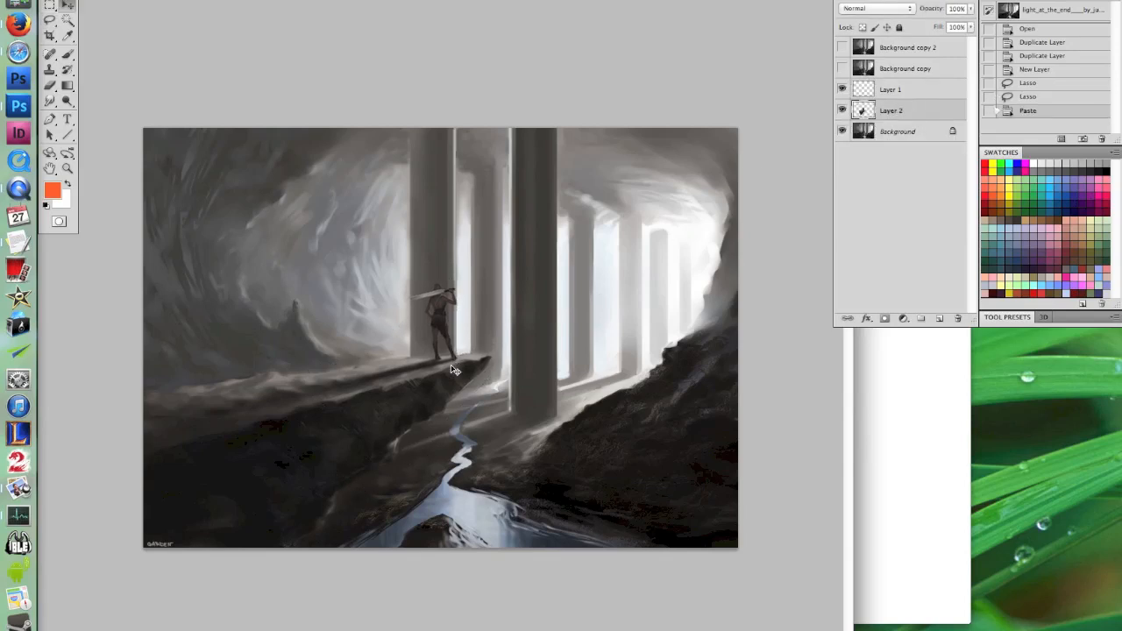
key(ctrl+t)
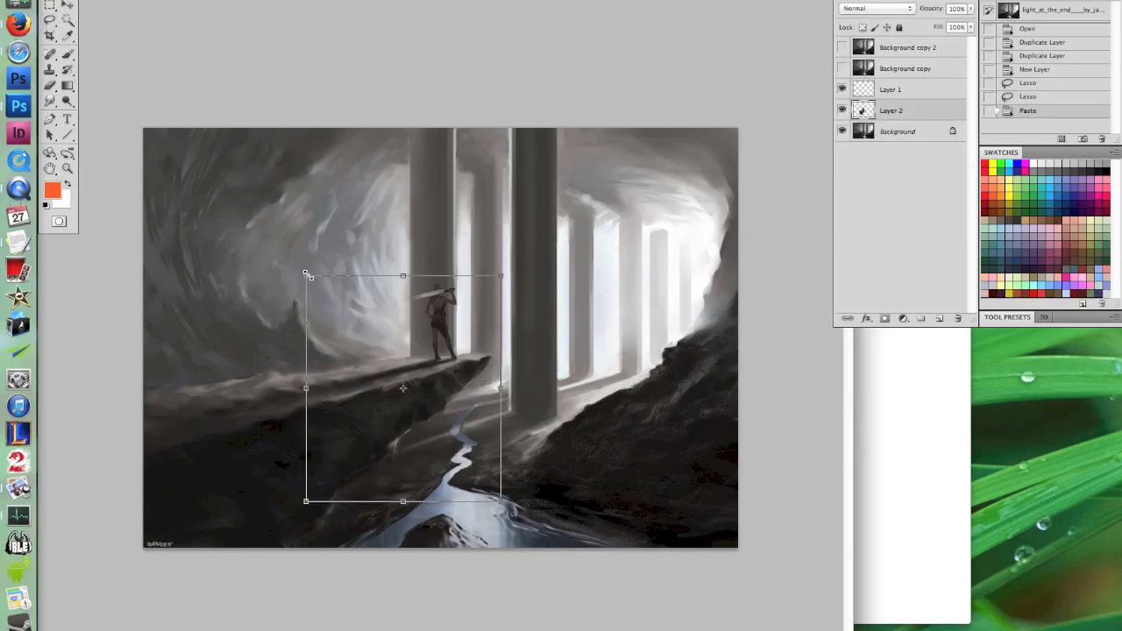
drag(307, 274, 220, 180)
drag(326, 348, 230, 411)
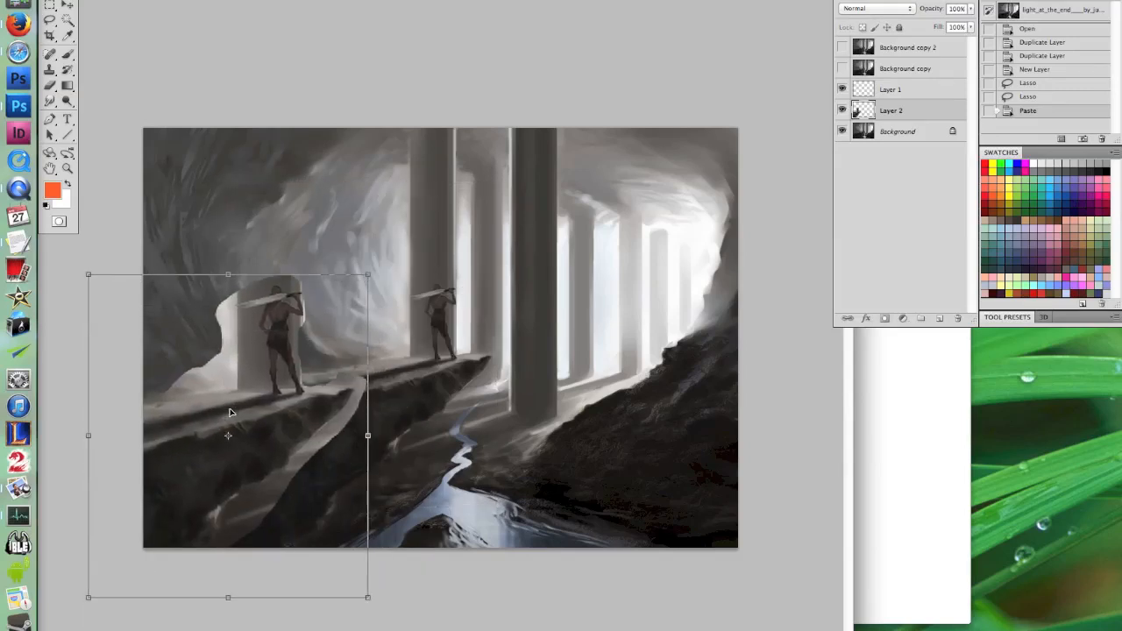
drag(367, 274, 412, 213)
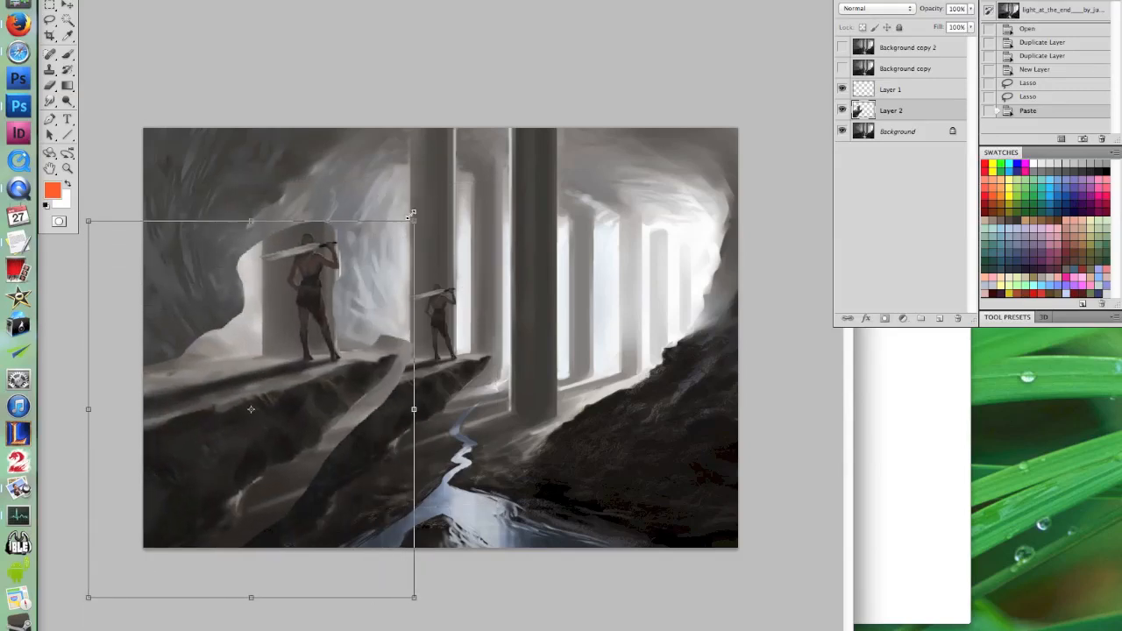
drag(369, 365, 370, 392)
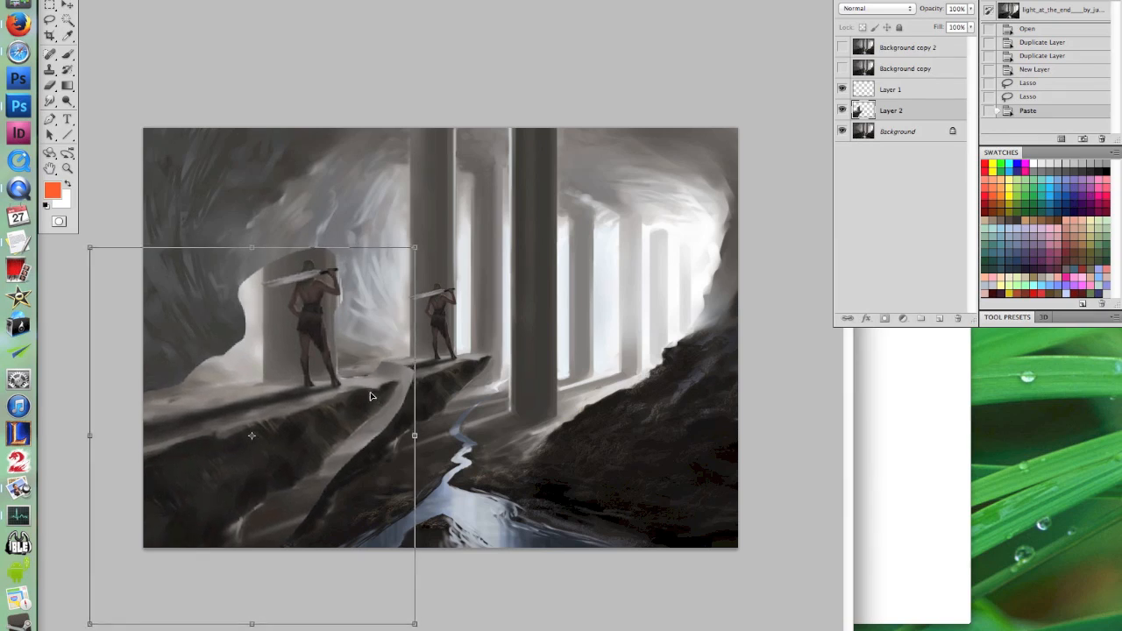
key(Return)
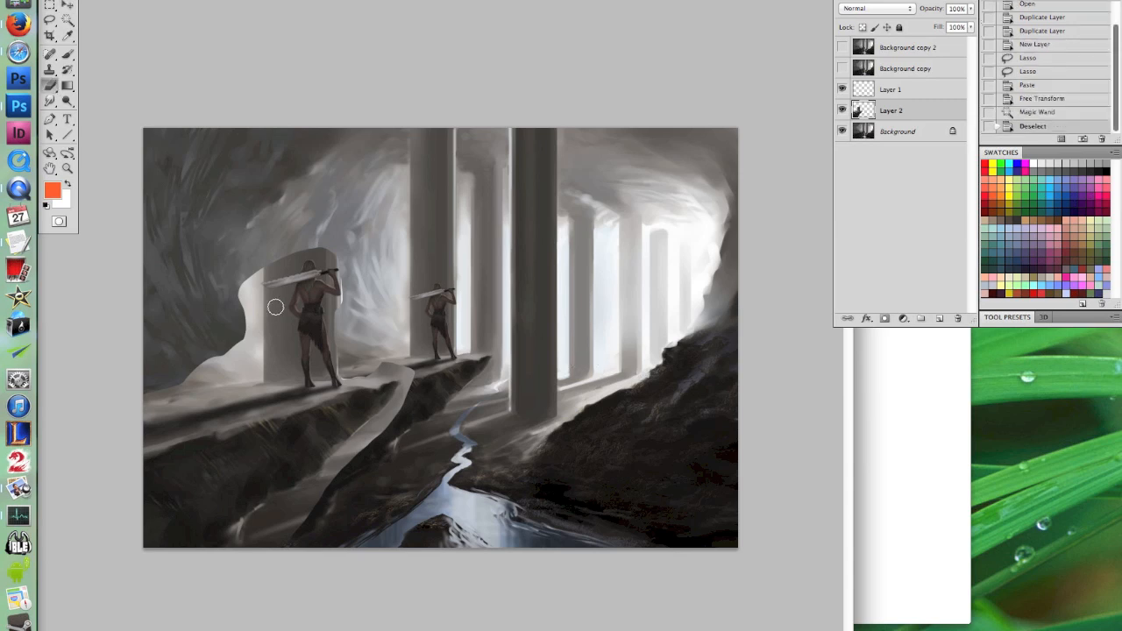
Erase the leftover surroundings around the enlarged figure and cover most of the original small figure with the column's dark tone
mouse_move(245, 291)
mouse_down()
mouse_move(263, 264)
mouse_move(247, 289)
mouse_move(268, 317)
mouse_move(239, 345)
mouse_move(264, 357)
mouse_move(224, 371)
mouse_move(251, 373)
mouse_up()
right_click(252, 361)
click(311, 485)
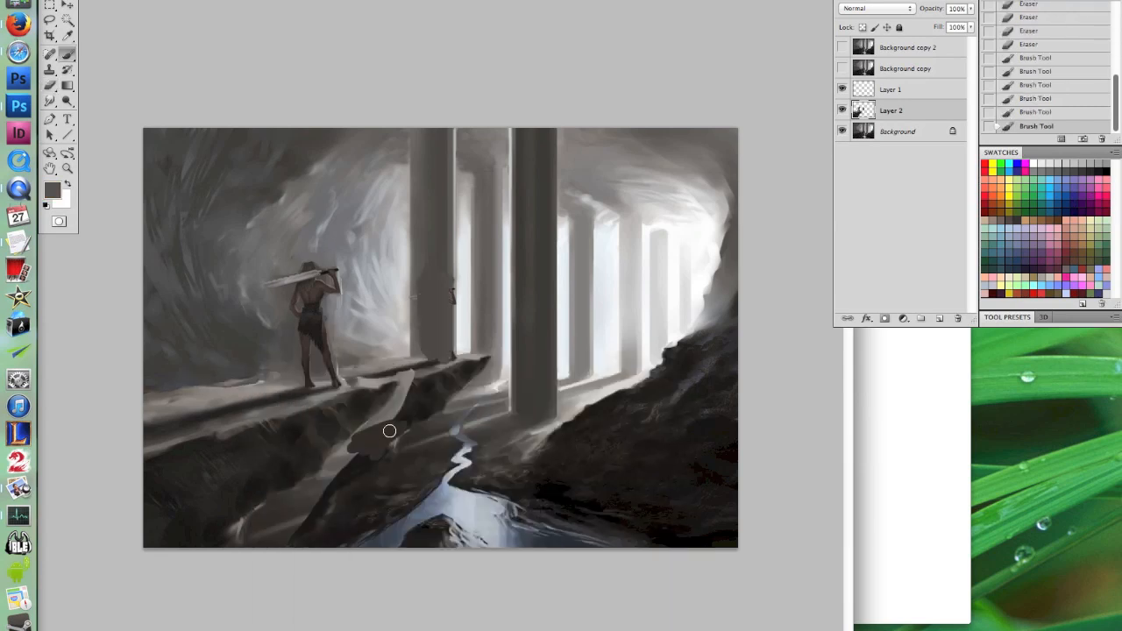
Paint sampled grey and dark rock tones over the slope below the enlarged ledge using a round brush at 100% hardness
mouse_move(389, 431)
mouse_down()
mouse_move(352, 444)
mouse_move(400, 418)
mouse_move(380, 457)
mouse_move(404, 435)
mouse_move(461, 457)
mouse_up()
right_click(411, 433)
click(450, 561)
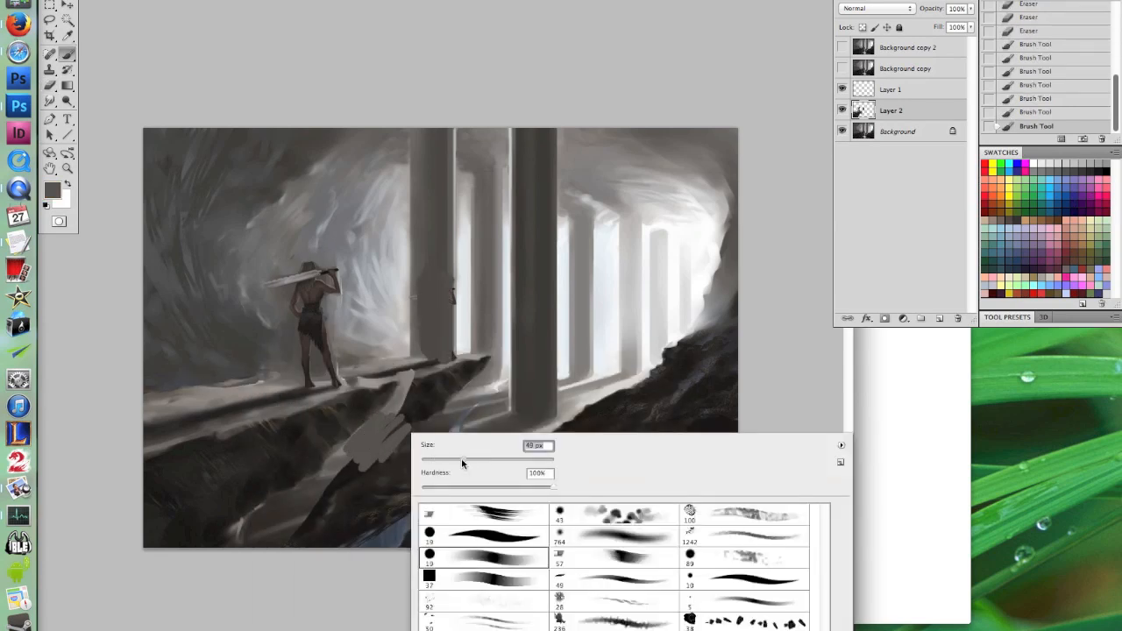
key(Return)
mouse_move(371, 438)
mouse_down()
mouse_move(424, 424)
mouse_move(373, 456)
mouse_move(370, 431)
mouse_move(319, 476)
mouse_move(371, 454)
mouse_move(358, 484)
mouse_move(406, 474)
mouse_move(325, 549)
mouse_move(369, 496)
mouse_move(292, 527)
mouse_move(294, 498)
mouse_move(277, 501)
mouse_move(326, 460)
mouse_move(260, 487)
mouse_move(249, 515)
mouse_move(272, 508)
mouse_move(249, 537)
mouse_move(259, 499)
mouse_move(228, 508)
mouse_up()
alt+click(405, 455)
alt+click(325, 511)
alt+click(288, 462)
drag(353, 423, 323, 461)
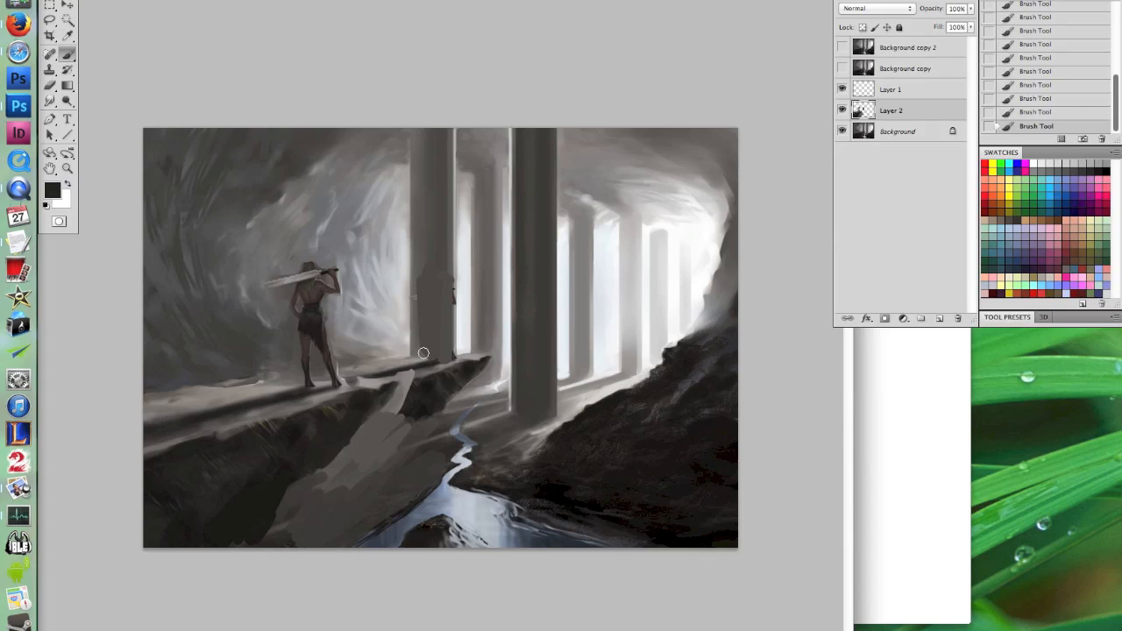
Paint sampled grey over the edge of the slope and the underside of the original small ledge
drag(379, 408, 356, 438)
alt+click(409, 428)
mouse_move(422, 390)
mouse_down()
mouse_move(411, 388)
mouse_move(385, 432)
mouse_up()
mouse_move(433, 379)
mouse_down()
mouse_move(418, 409)
mouse_move(439, 416)
mouse_up()
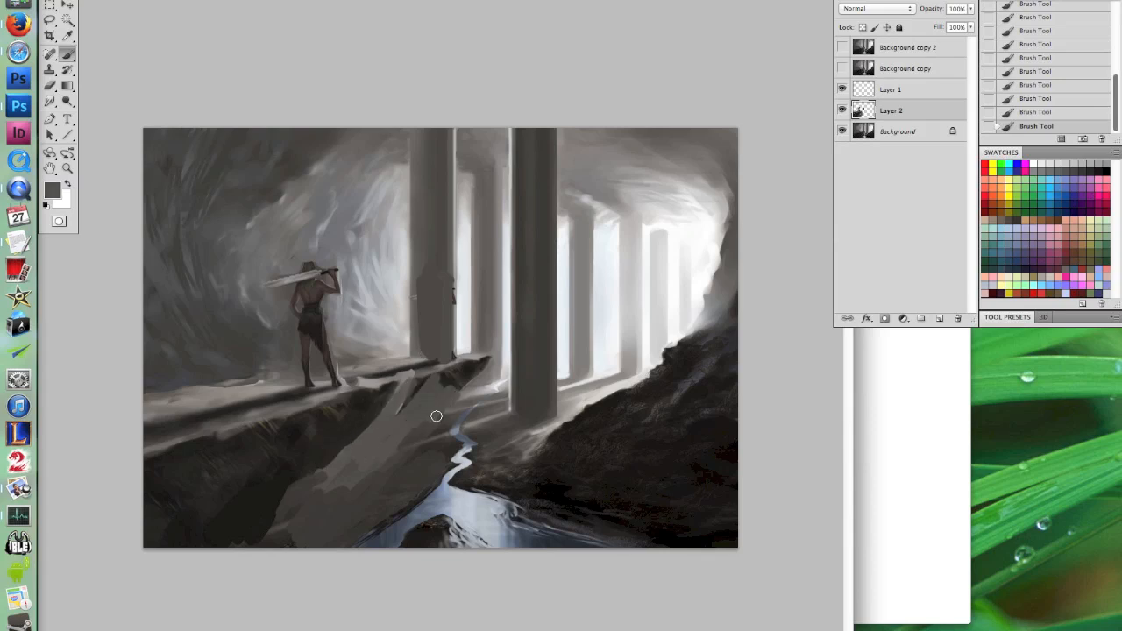
Adjust the brush and paint a pale light patch over the middle of the column behind the original figure
right_click(404, 290)
drag(443, 320, 467, 322)
click(432, 214)
alt+click(403, 273)
mouse_move(422, 255)
mouse_down()
mouse_move(418, 296)
mouse_move(426, 231)
mouse_move(443, 312)
mouse_move(452, 254)
mouse_move(459, 320)
mouse_up()
alt+click(469, 231)
mouse_move(449, 233)
mouse_down()
mouse_move(458, 275)
mouse_move(442, 263)
mouse_move(426, 302)
mouse_up()
Paint a new dark grey column from the cave ceiling to the floor just behind the enlarged figure
alt+click(425, 177)
mouse_move(372, 142)
mouse_down()
mouse_move(370, 320)
mouse_move(379, 138)
mouse_move(383, 301)
mouse_move(391, 157)
mouse_move(393, 301)
mouse_move(395, 123)
mouse_move(402, 347)
mouse_up()
alt+click(360, 172)
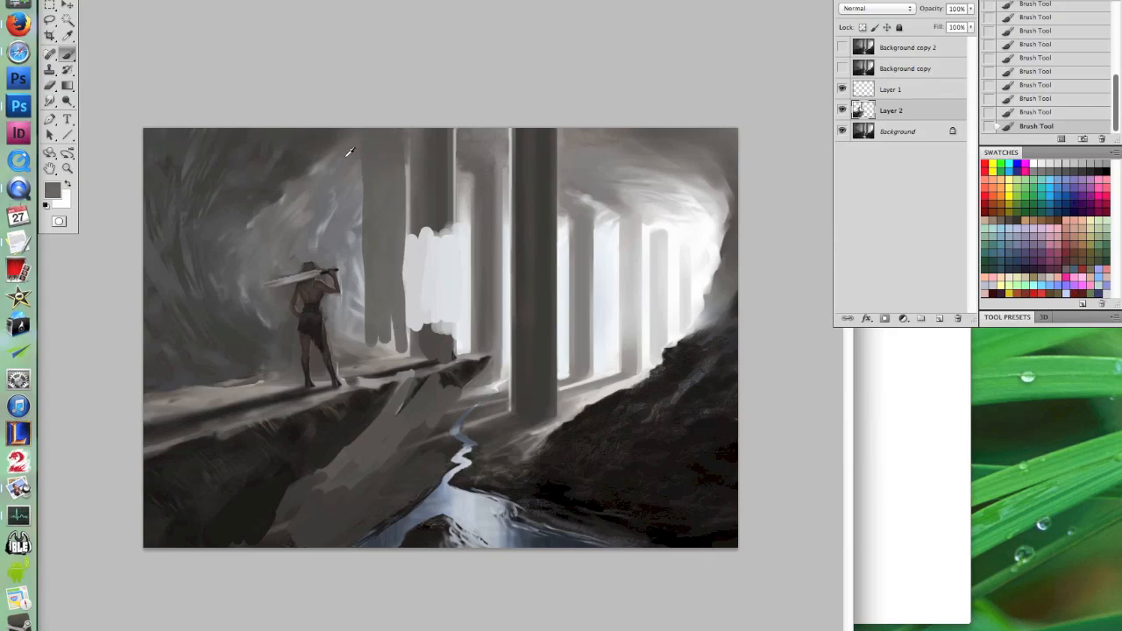
Replace the rest of the old column with pale light and cover the original ledge with sampled ground greys
alt+click(428, 258)
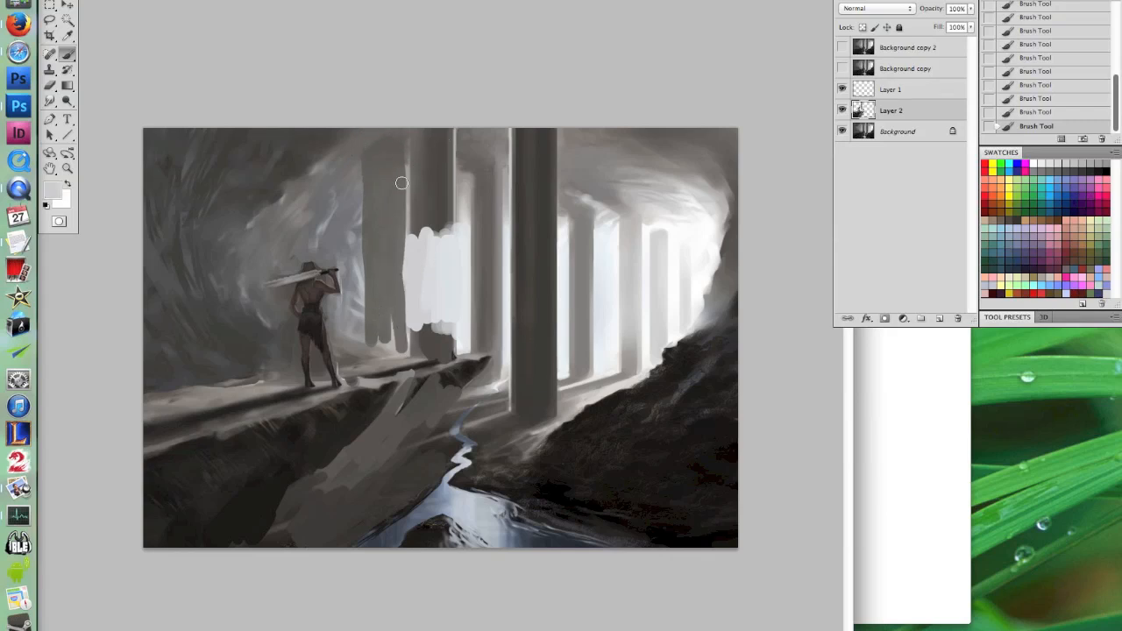
mouse_move(400, 183)
mouse_down()
mouse_move(446, 400)
mouse_move(463, 364)
mouse_move(436, 322)
mouse_move(418, 366)
mouse_move(450, 347)
mouse_move(423, 334)
mouse_move(415, 343)
mouse_move(459, 350)
mouse_move(457, 396)
mouse_move(476, 368)
mouse_up()
alt+click(385, 366)
alt+click(418, 366)
alt+click(431, 337)
alt+click(477, 372)
mouse_move(466, 414)
mouse_down()
mouse_move(416, 368)
mouse_move(444, 386)
mouse_move(420, 412)
mouse_up()
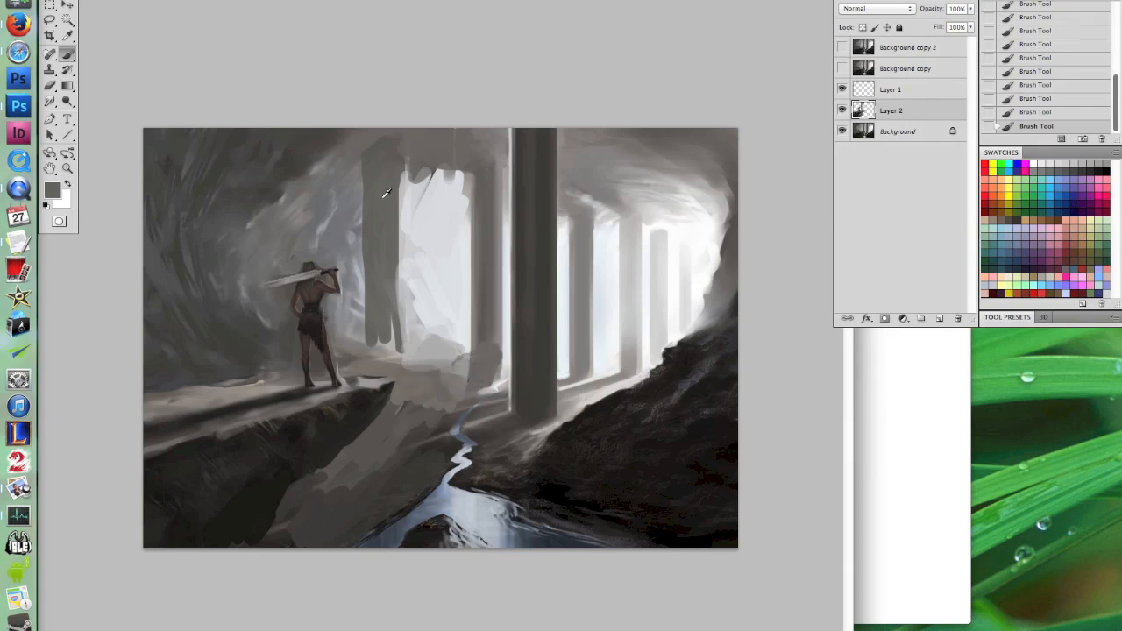
Shade the upper part of the bright opening in soft greys and fill in the new column's base
alt+click(405, 186)
mouse_move(403, 182)
mouse_down()
mouse_move(447, 167)
mouse_move(405, 174)
mouse_move(417, 178)
mouse_move(461, 147)
mouse_move(405, 181)
mouse_move(460, 149)
mouse_move(471, 200)
mouse_up()
alt+click(445, 167)
alt+click(425, 162)
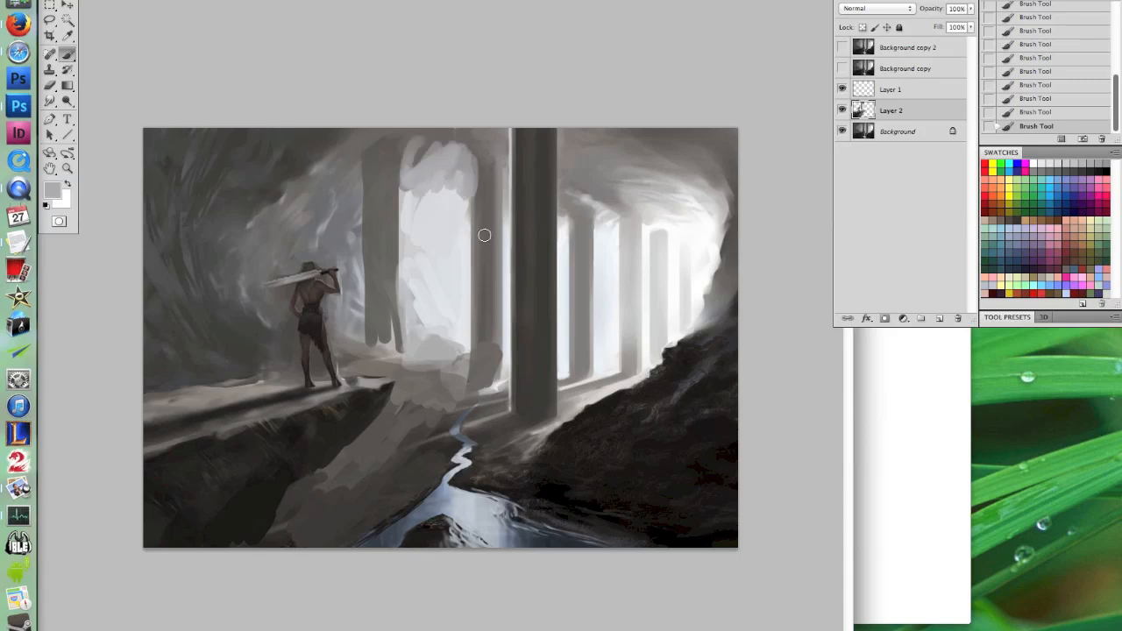
alt+click(386, 316)
drag(387, 321, 373, 340)
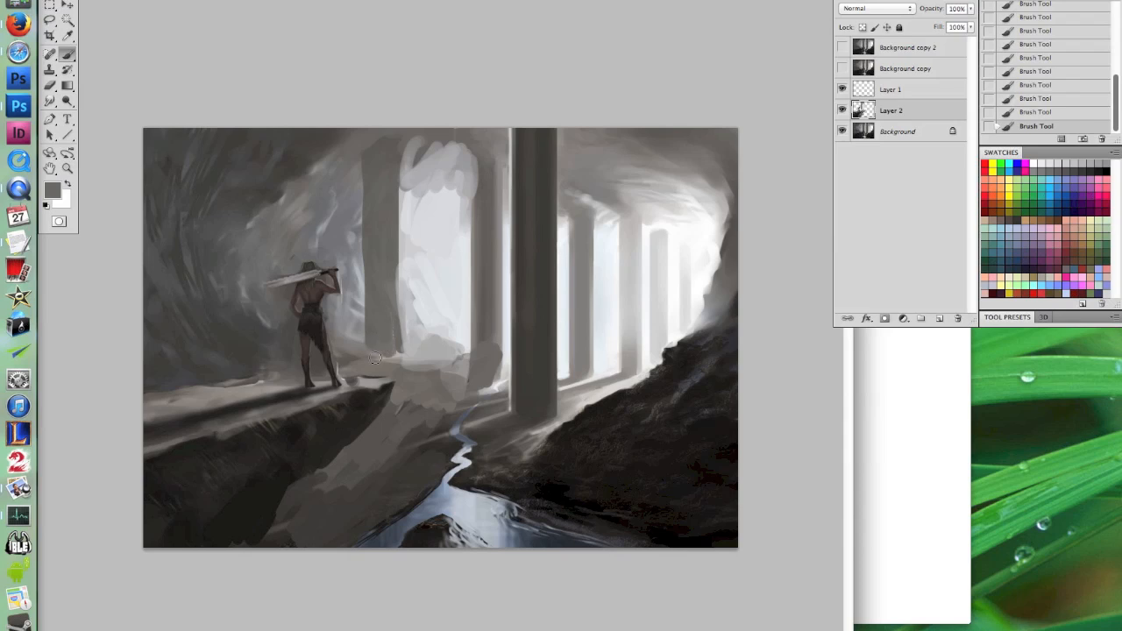
Select the Background layer and set the brush to Color mode with a size larger than 50 px
right_click(551, 464)
click(501, 530)
click(902, 133)
click(192, 2)
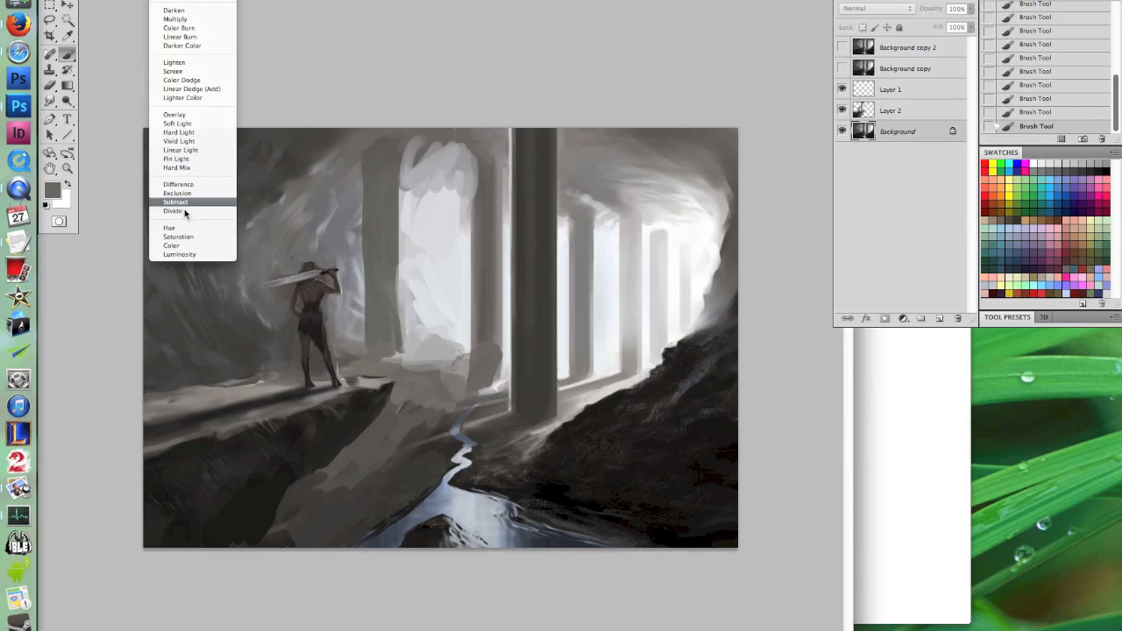
click(183, 245)
right_click(514, 489)
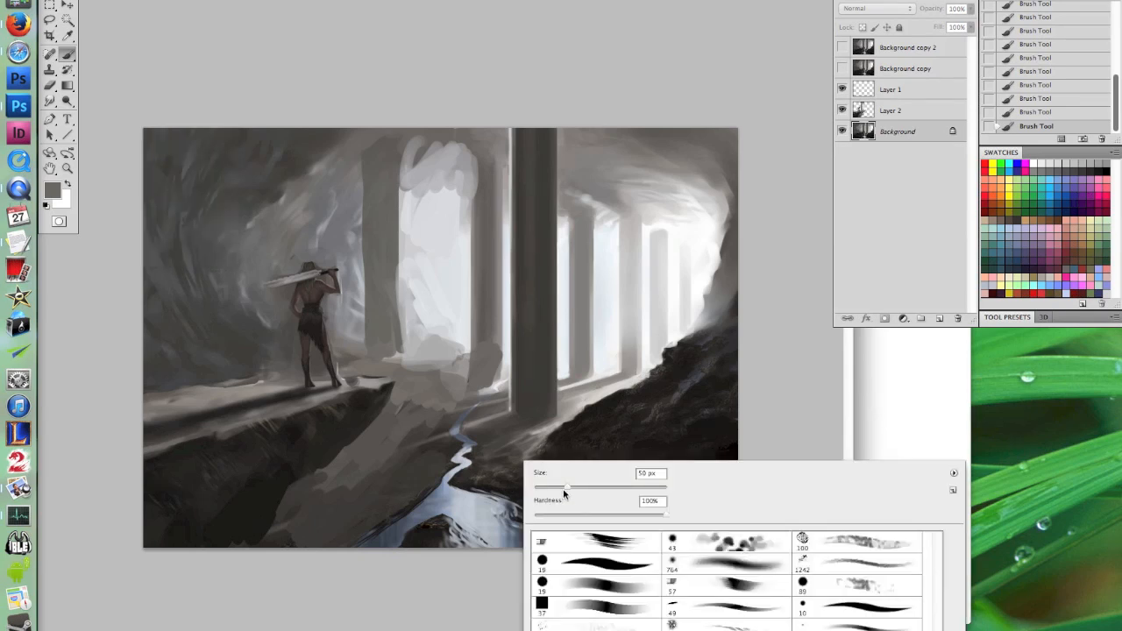
drag(567, 488, 575, 487)
click(435, 593)
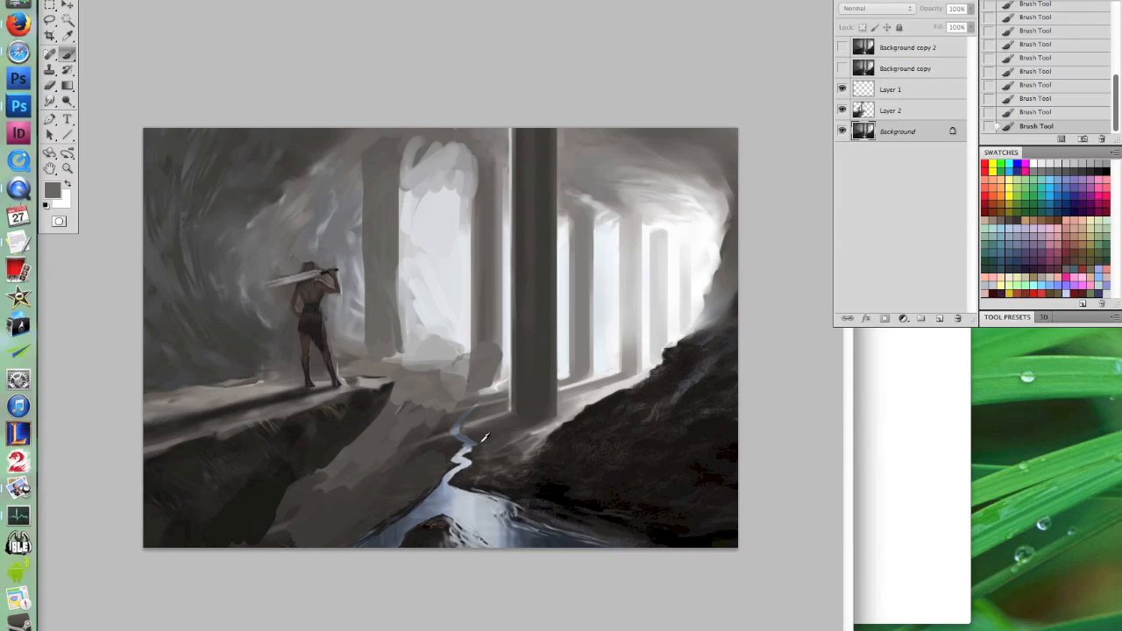
Neutralise the blue stream and foreground water by painting over them in Color mode with greys sampled from the surrounding rocks
alt+click(538, 428)
alt+click(381, 485)
mouse_move(456, 445)
mouse_down()
mouse_move(471, 433)
mouse_move(450, 424)
mouse_up()
alt+click(480, 509)
alt+click(488, 489)
alt+click(487, 440)
drag(447, 473, 450, 485)
Choose the hard round brush at 100% hardness and reduce its size
right_click(568, 389)
click(646, 517)
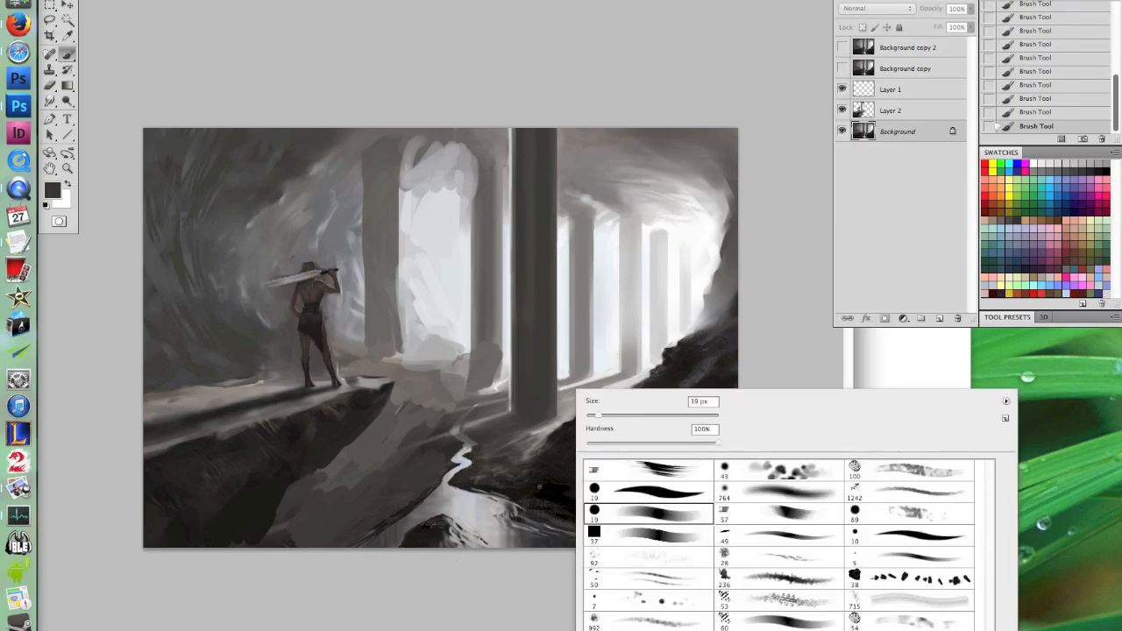
click(702, 401)
key(Return)
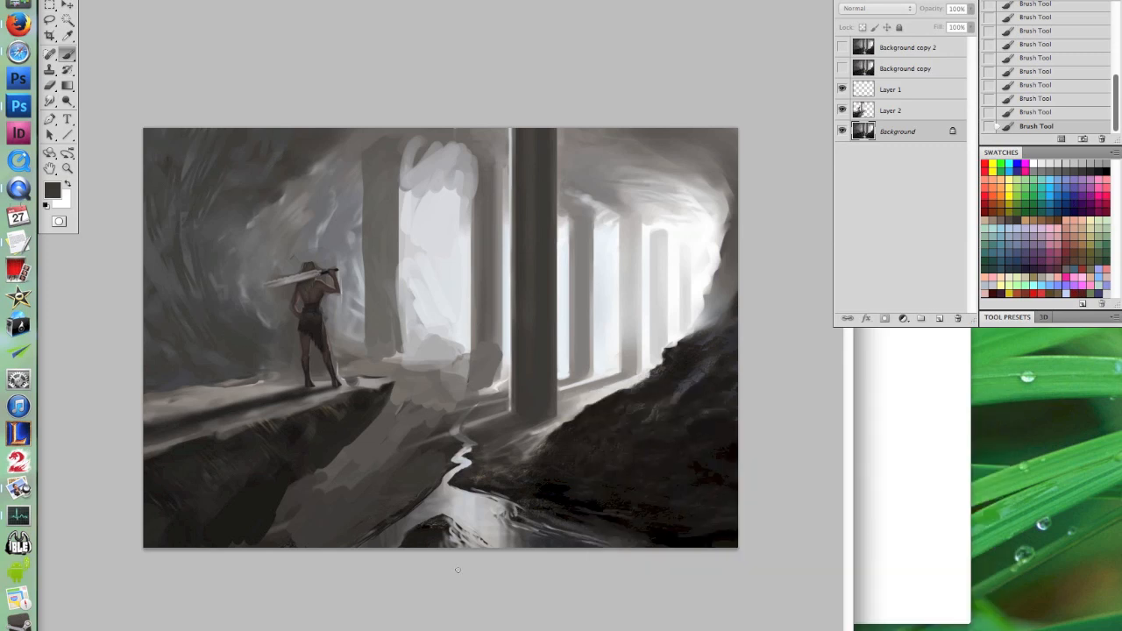
On Layer 2, outline a wider bend of the stream toward the ledge with light grey sampled from the lit ground and water
click(192, 1)
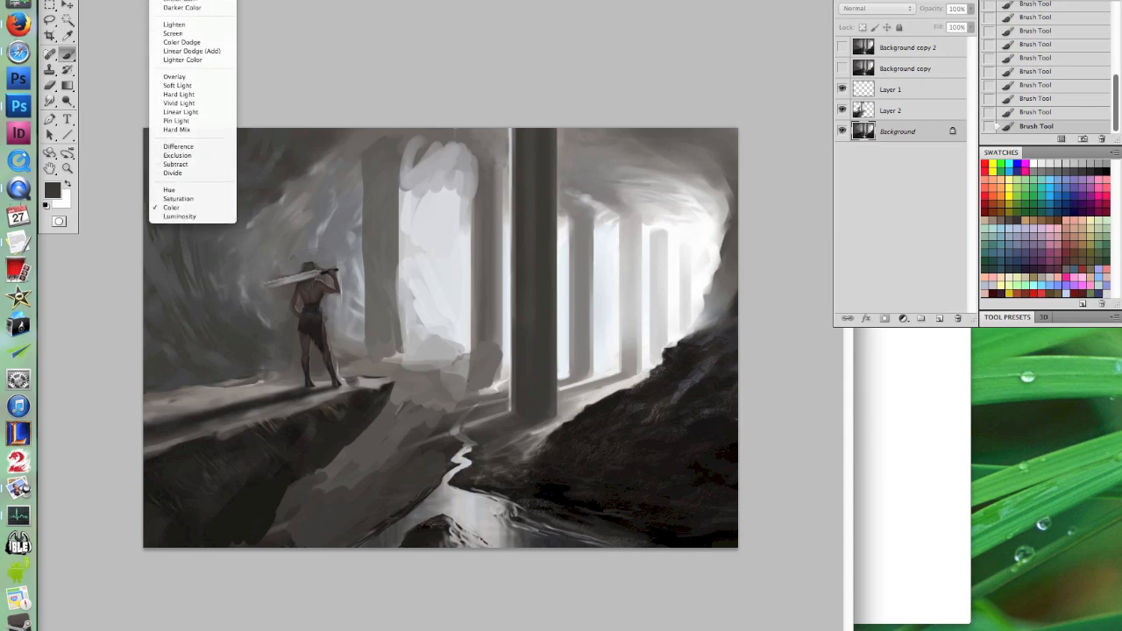
key(Escape)
click(902, 111)
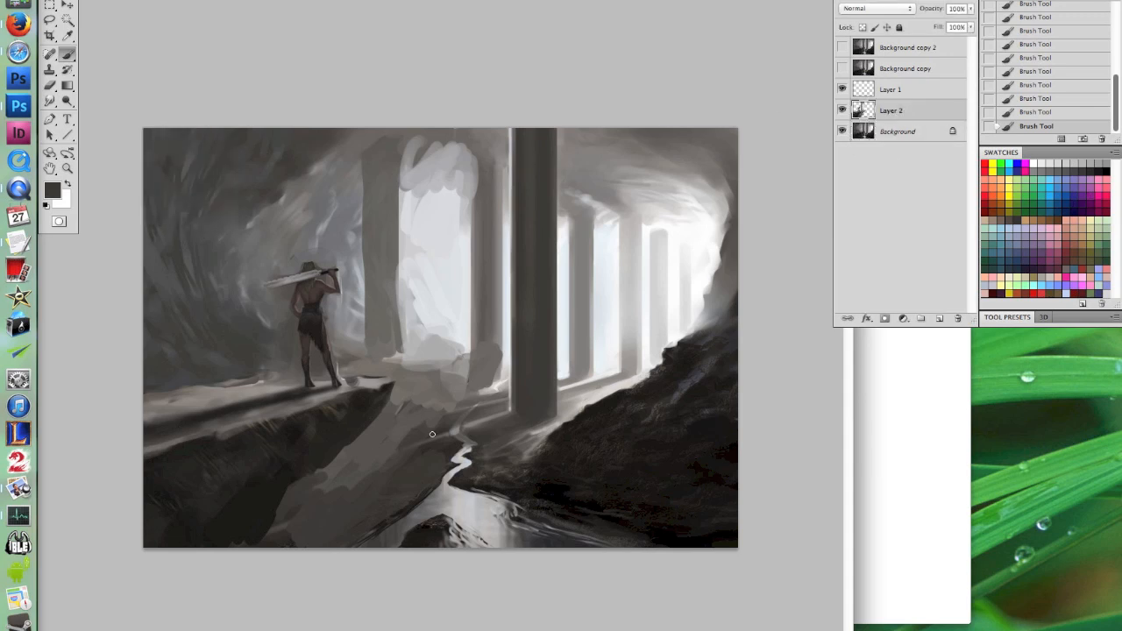
right_click(473, 470)
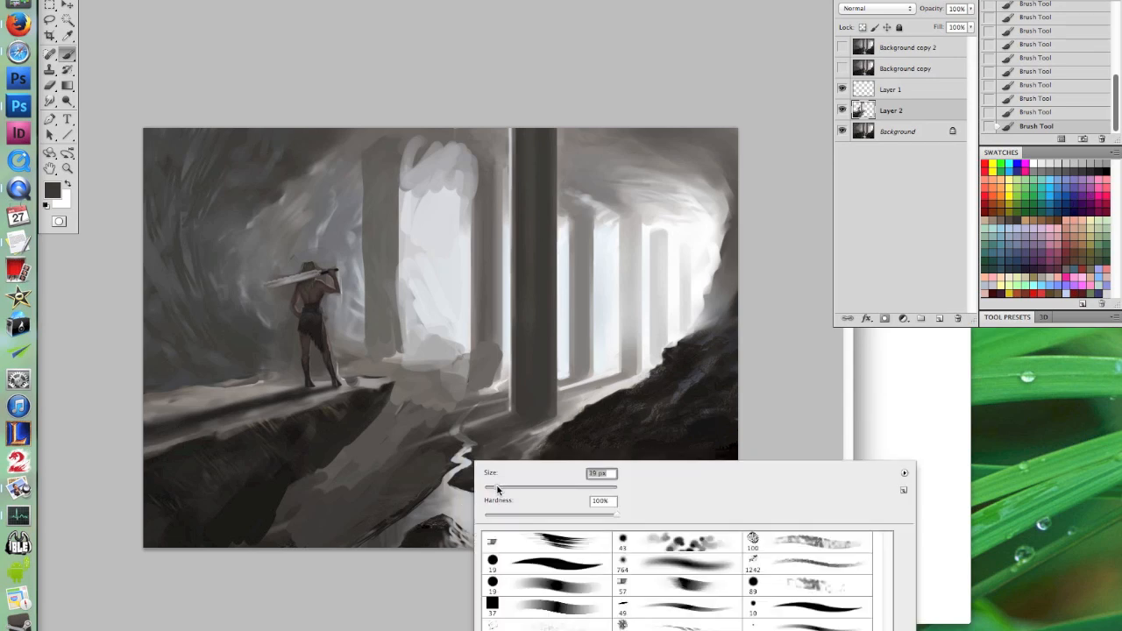
alt+click(458, 495)
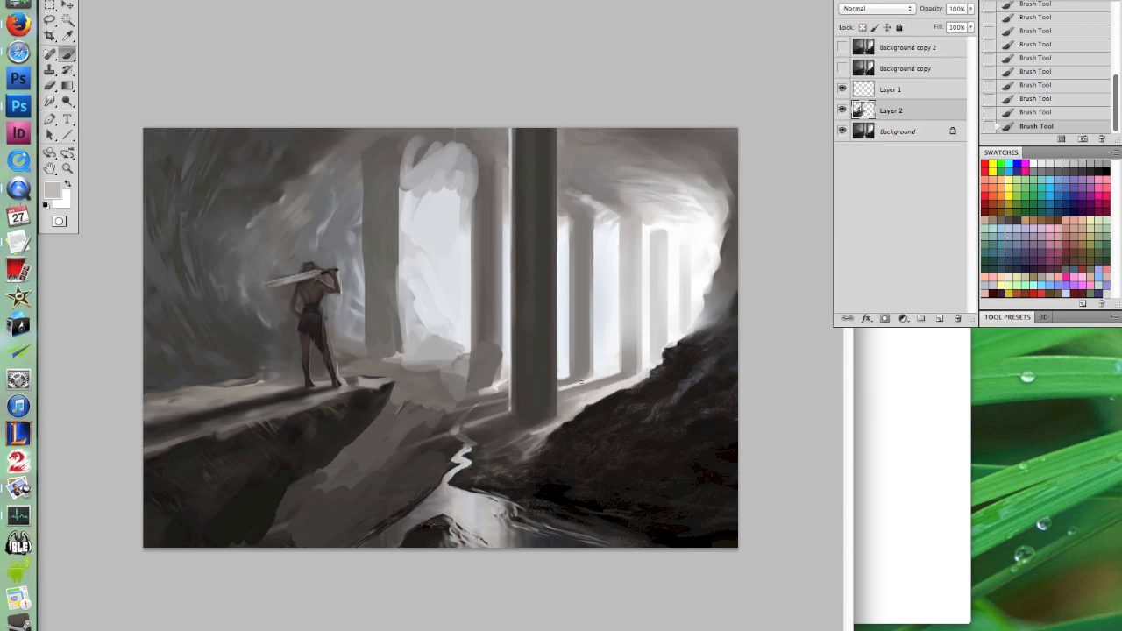
alt+click(609, 359)
alt+click(494, 386)
mouse_move(444, 486)
mouse_down()
mouse_move(363, 472)
mouse_move(343, 453)
mouse_move(371, 426)
mouse_move(365, 434)
mouse_move(484, 397)
mouse_up()
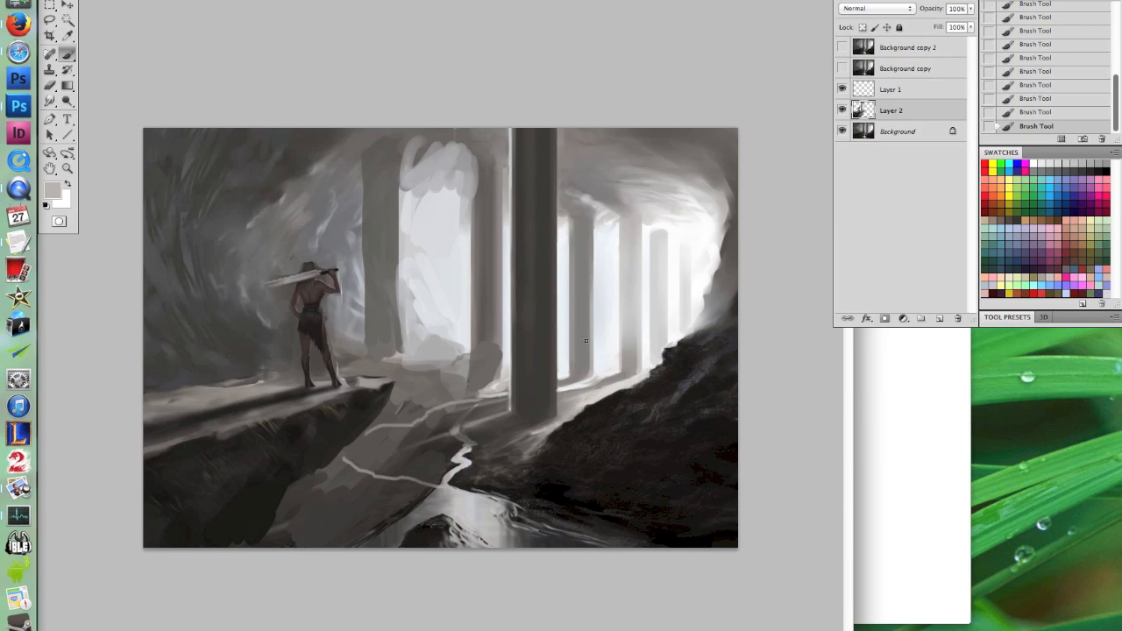
Adjust the brush size, widen the light strip along the far bank, and fill in the broad stream bend in greys
right_click(374, 441)
drag(400, 470, 392, 470)
key(Return)
mouse_move(373, 425)
mouse_down()
mouse_move(419, 418)
mouse_move(368, 428)
mouse_up()
drag(406, 421, 455, 403)
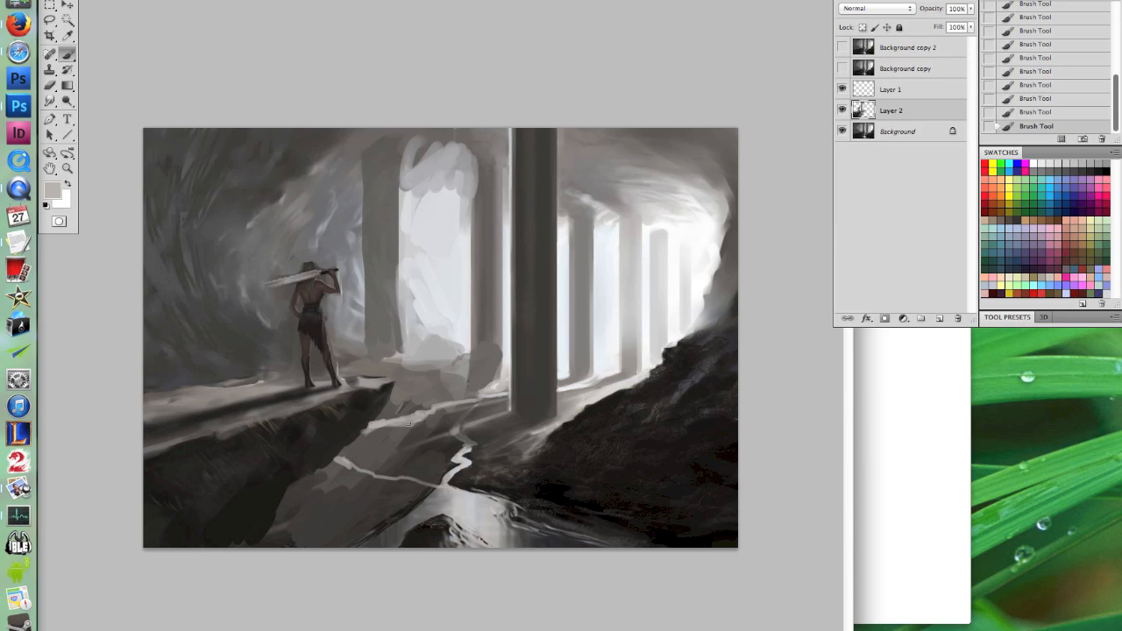
drag(447, 404, 508, 392)
alt+click(470, 414)
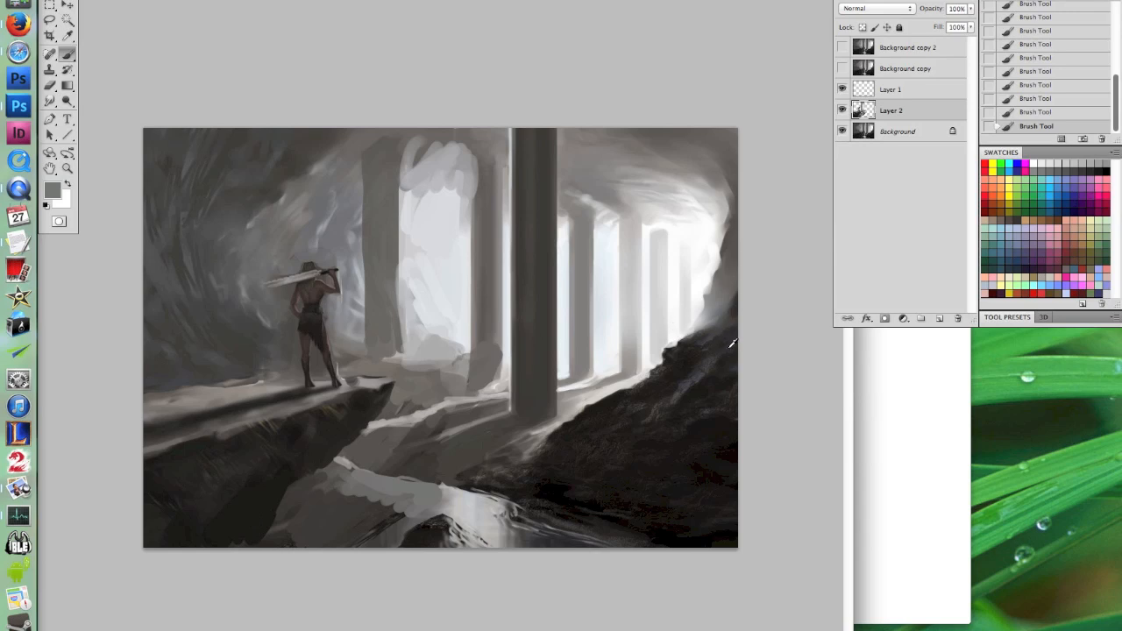
Block in dark jagged rock over the cave ceiling in the painting's upper-right corner
alt+click(725, 192)
mouse_move(682, 135)
mouse_down()
mouse_move(666, 132)
mouse_move(673, 156)
mouse_move(697, 151)
mouse_move(646, 131)
mouse_move(683, 163)
mouse_move(701, 159)
mouse_move(714, 207)
mouse_move(705, 147)
mouse_move(730, 172)
mouse_move(736, 263)
mouse_move(690, 147)
mouse_move(689, 93)
mouse_up()
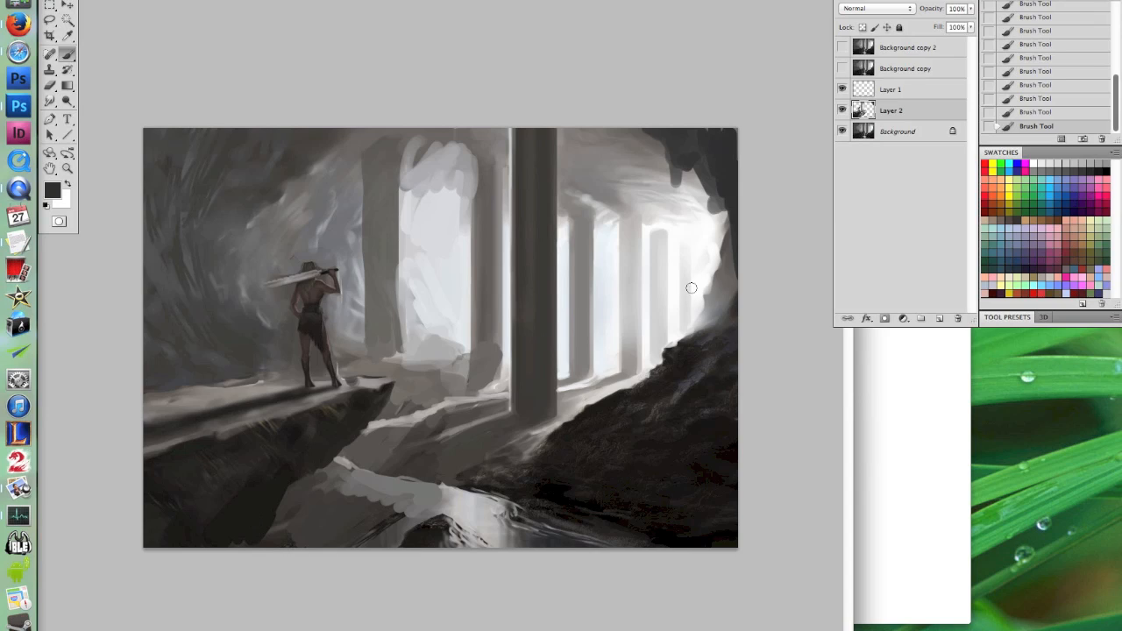
click(498, 355)
shift+click(728, 230)
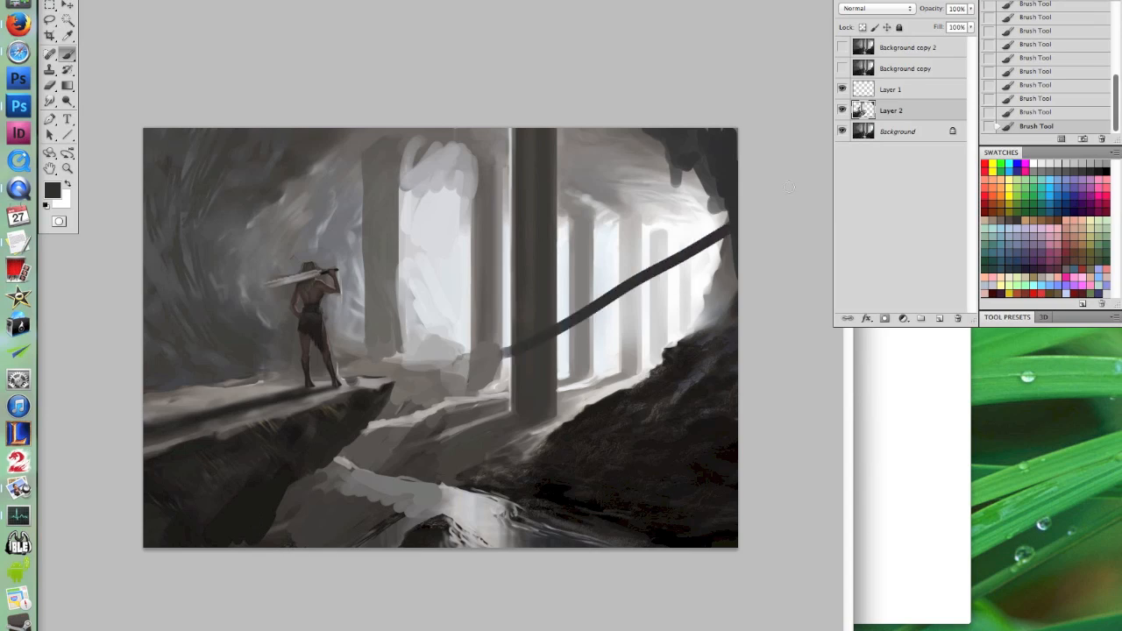
key(ctrl+z)
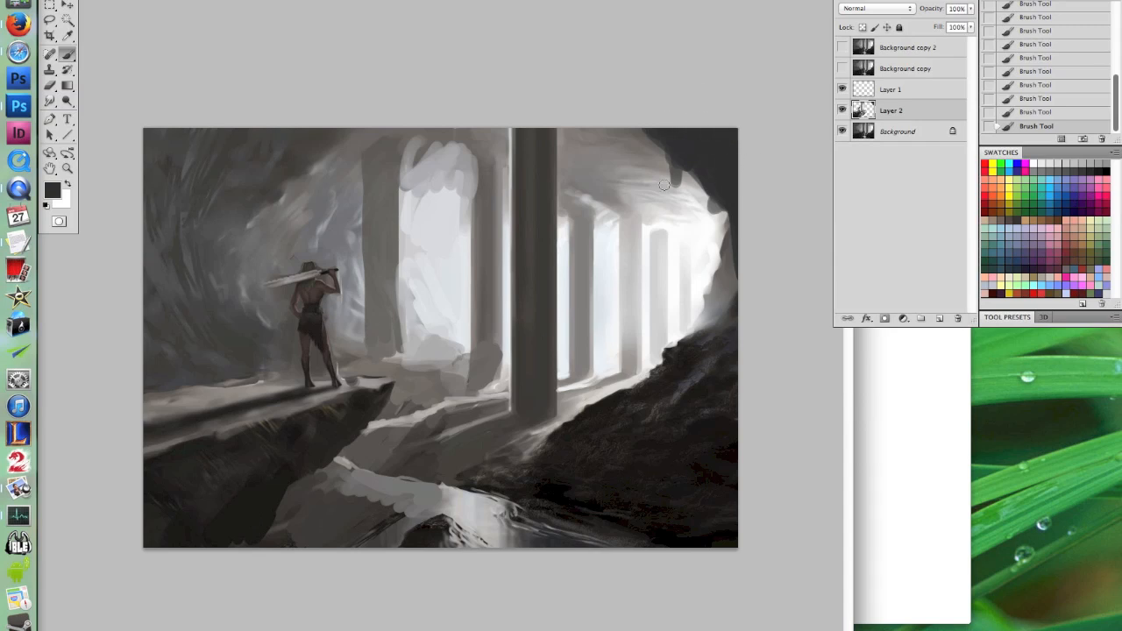
Extend the dark rock down the painting's right edge and roughen the contour around the bright cave opening with sampled tones
alt+click(660, 157)
alt+click(733, 210)
drag(734, 207, 733, 305)
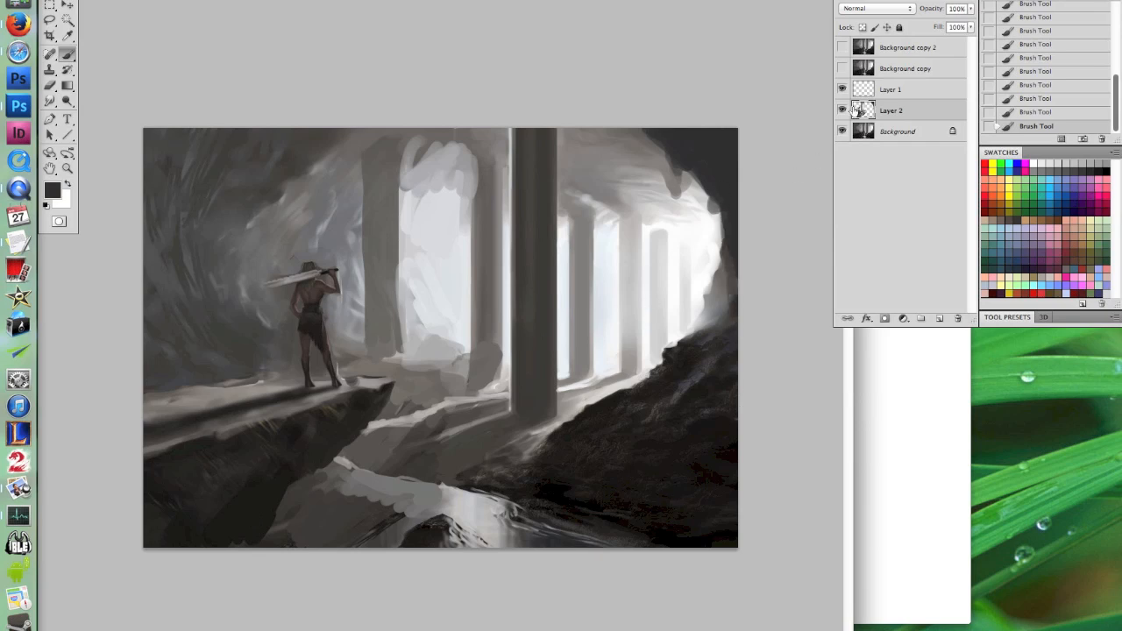
alt+click(684, 194)
alt+click(669, 149)
mouse_move(693, 175)
mouse_down()
mouse_move(716, 219)
mouse_move(720, 321)
mouse_move(720, 282)
mouse_up()
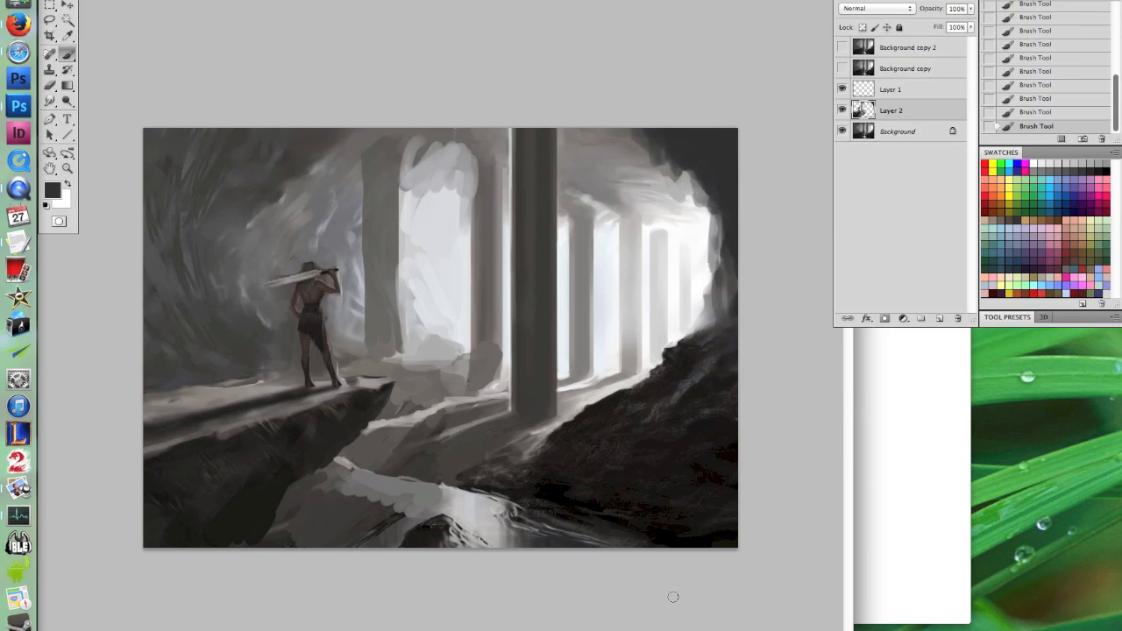
Paint lighter grey over the stream bend's water and refine it with a brush smaller than 65 px
alt+click(411, 489)
drag(364, 491, 445, 512)
right_click(537, 360)
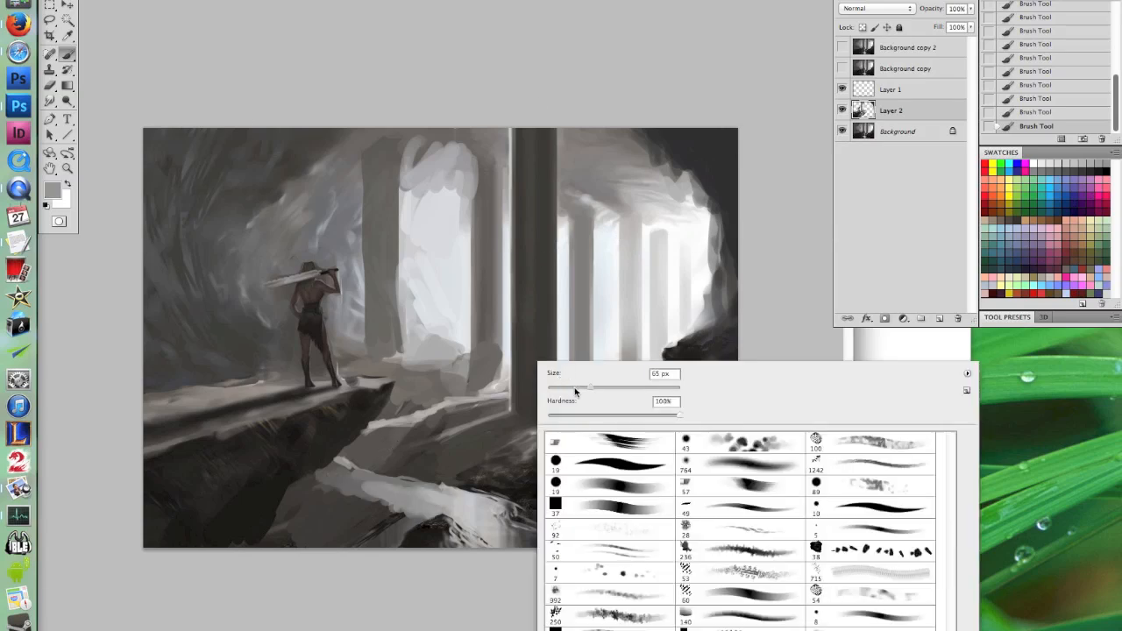
drag(576, 388, 571, 387)
click(446, 462)
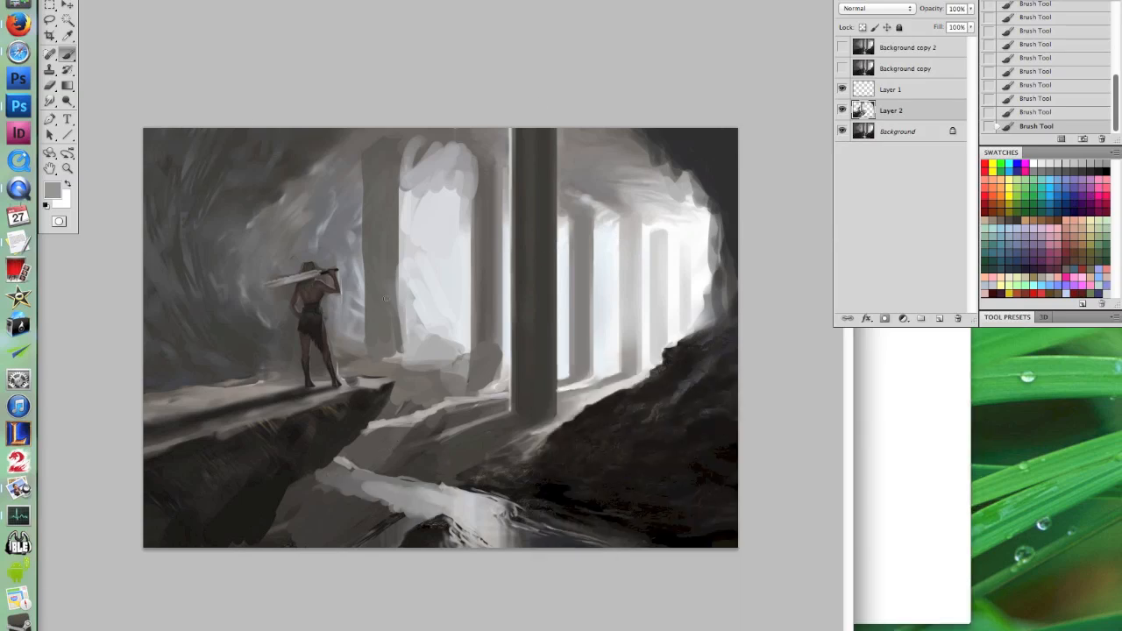
Brighten the figure's sword, arm, back and legs using the Dodge tool with a small soft brush
key(super+plus)
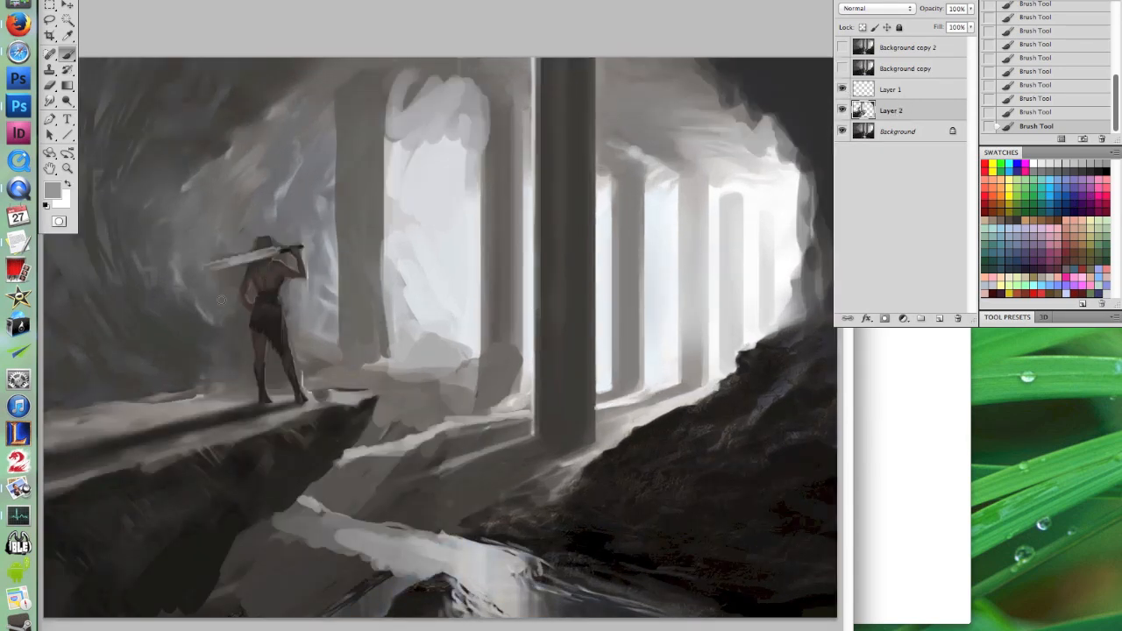
key(o)
right_click(313, 238)
text(20)
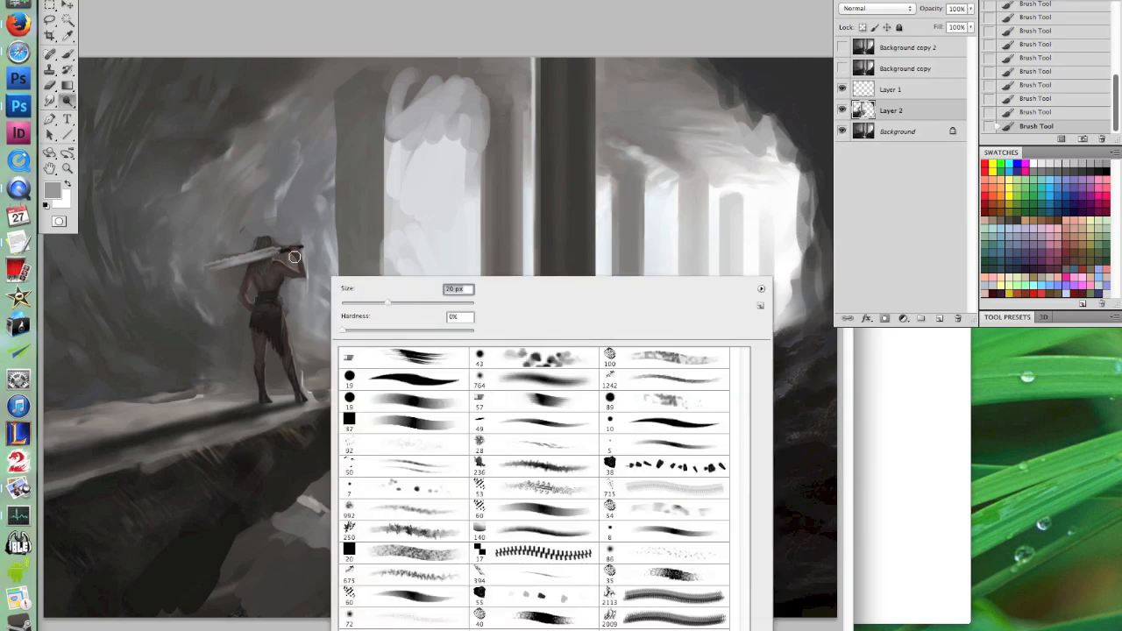
key(Return)
click(298, 258)
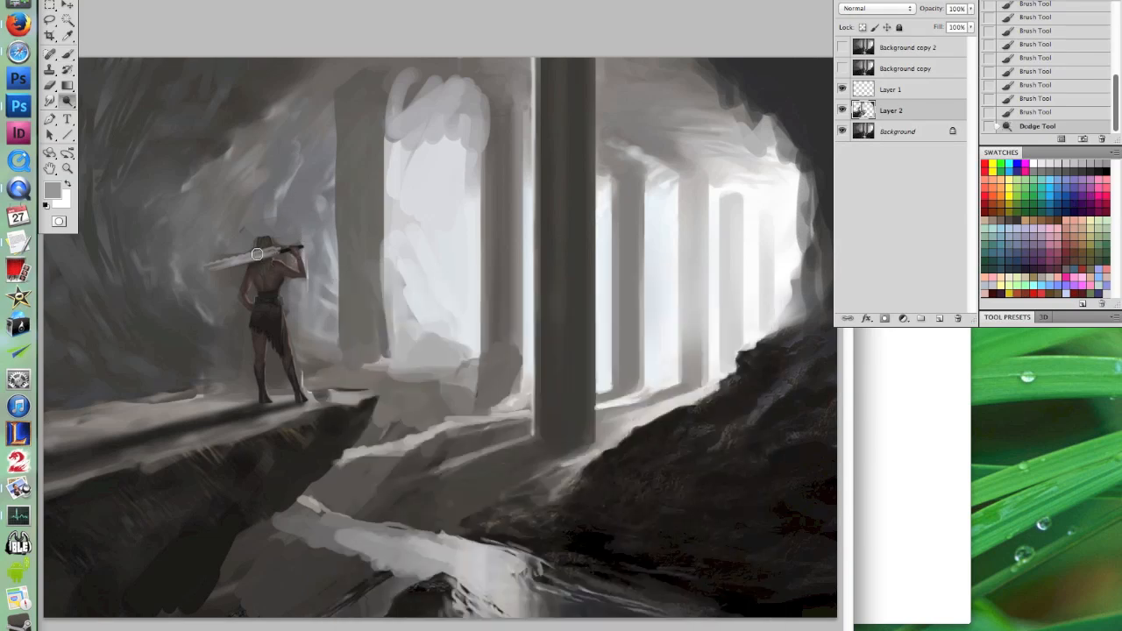
mouse_move(268, 269)
mouse_down()
mouse_move(246, 260)
mouse_move(277, 256)
mouse_move(266, 288)
mouse_move(302, 401)
mouse_move(294, 389)
mouse_up()
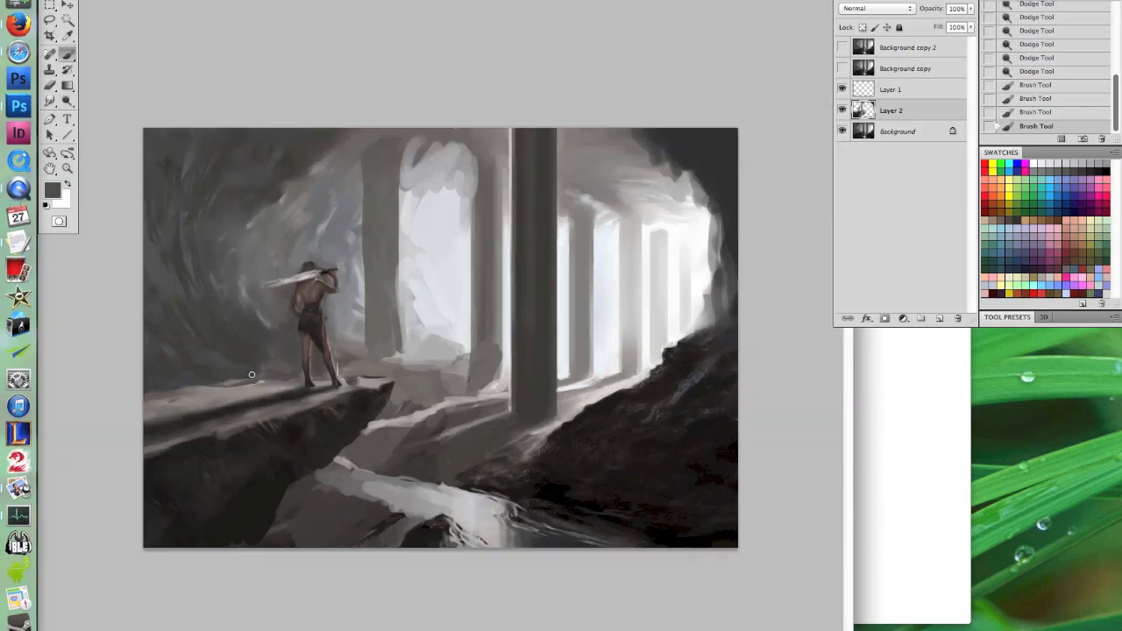
Touch up the rock along the ledge's back edge and behind the figure with brush strokes in sampled greys
drag(251, 375, 207, 377)
alt+click(344, 365)
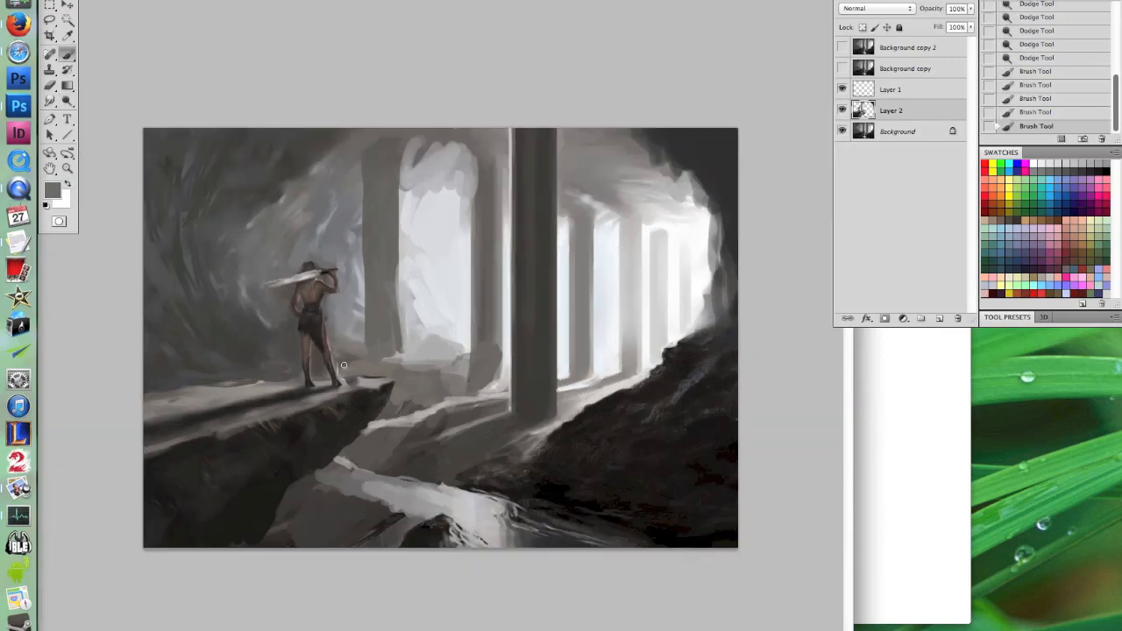
click(408, 366)
Compare the original painting with the reworked version by toggling the visibility of the Background copy 2 layer
click(841, 47)
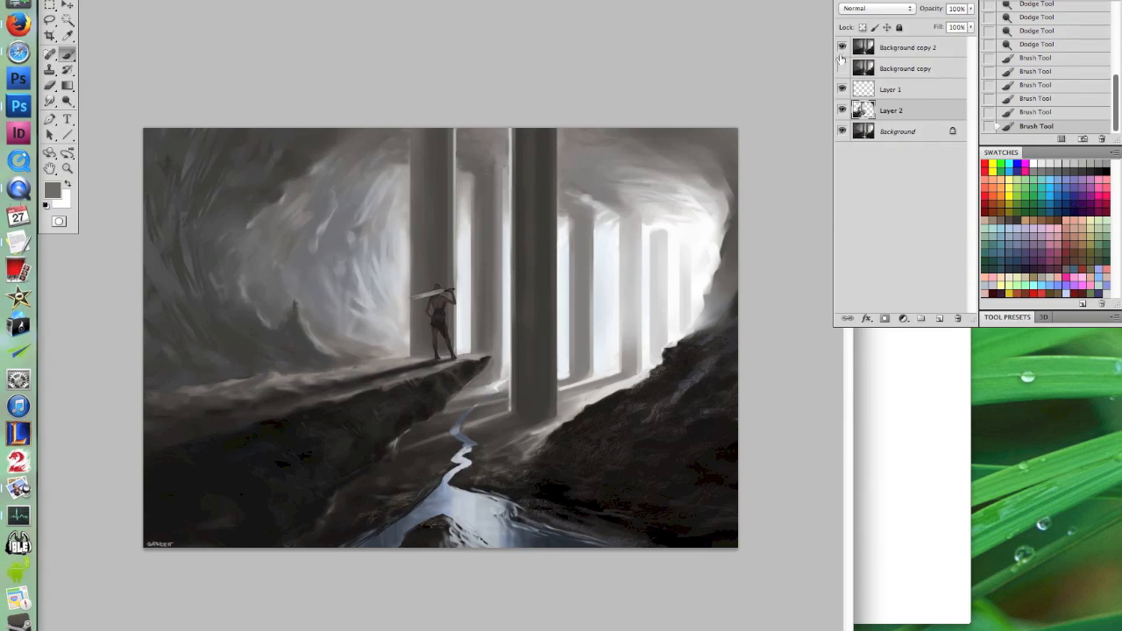
click(842, 48)
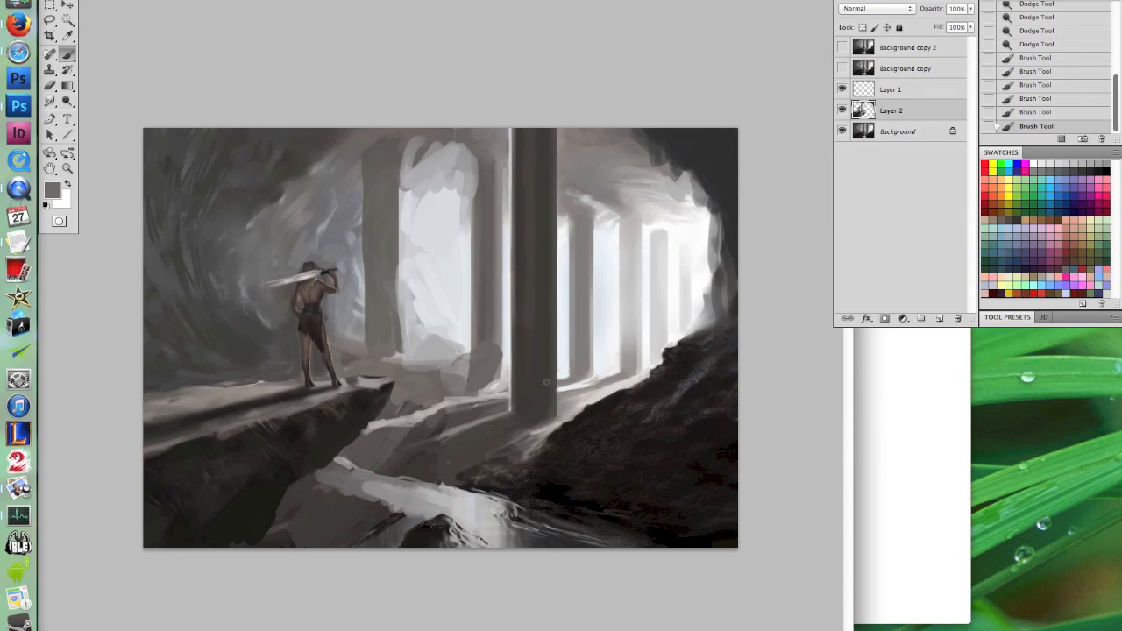
click(841, 48)
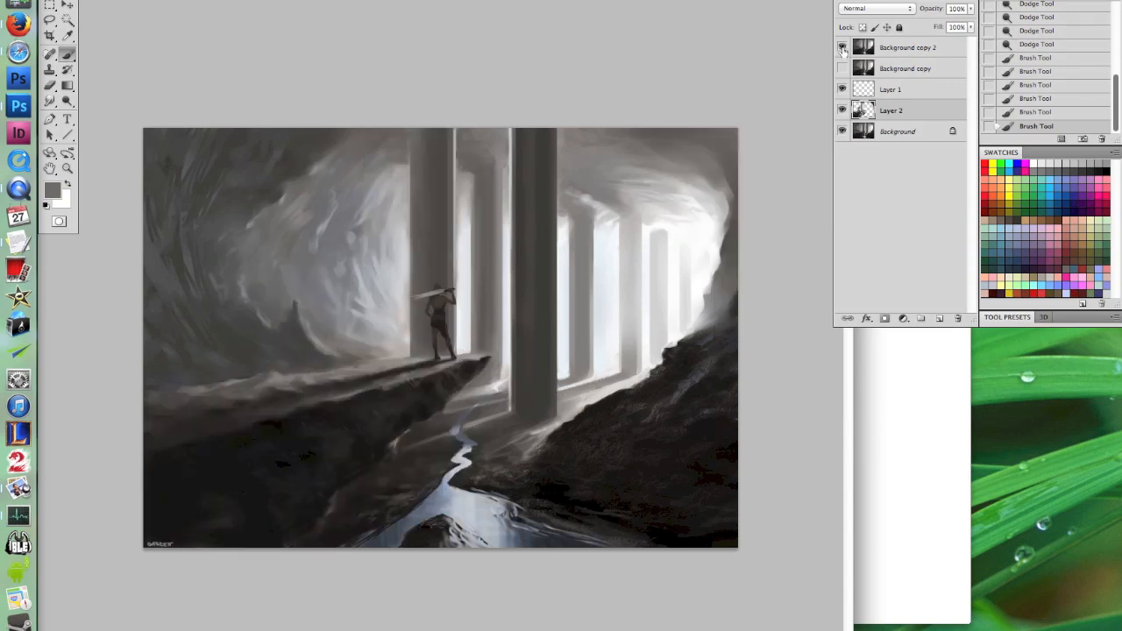
click(843, 49)
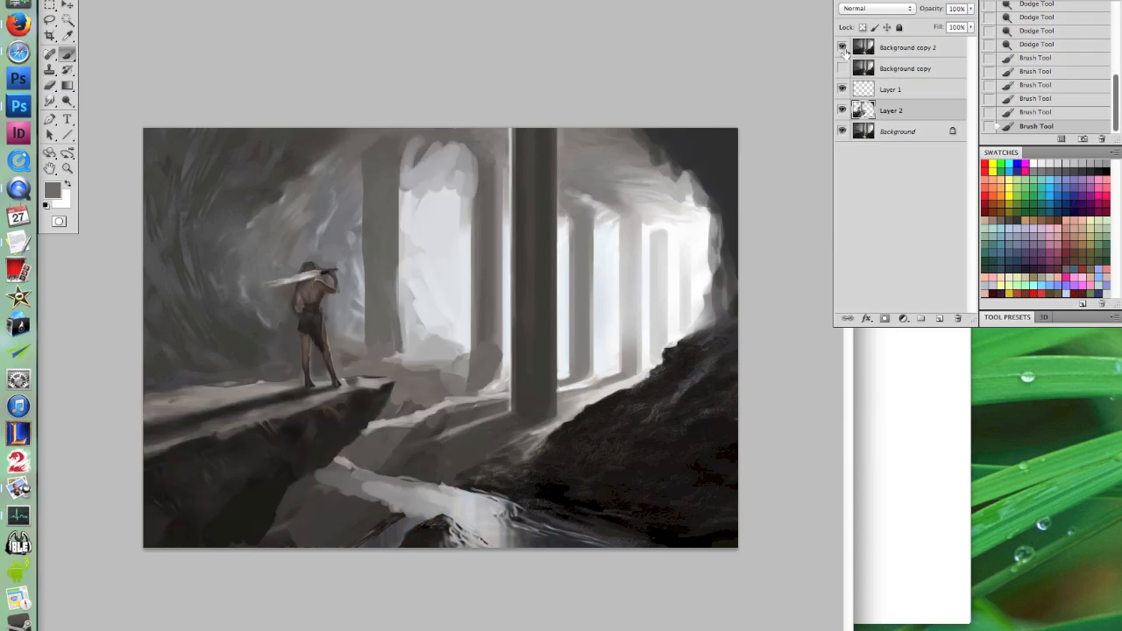
click(842, 48)
click(841, 48)
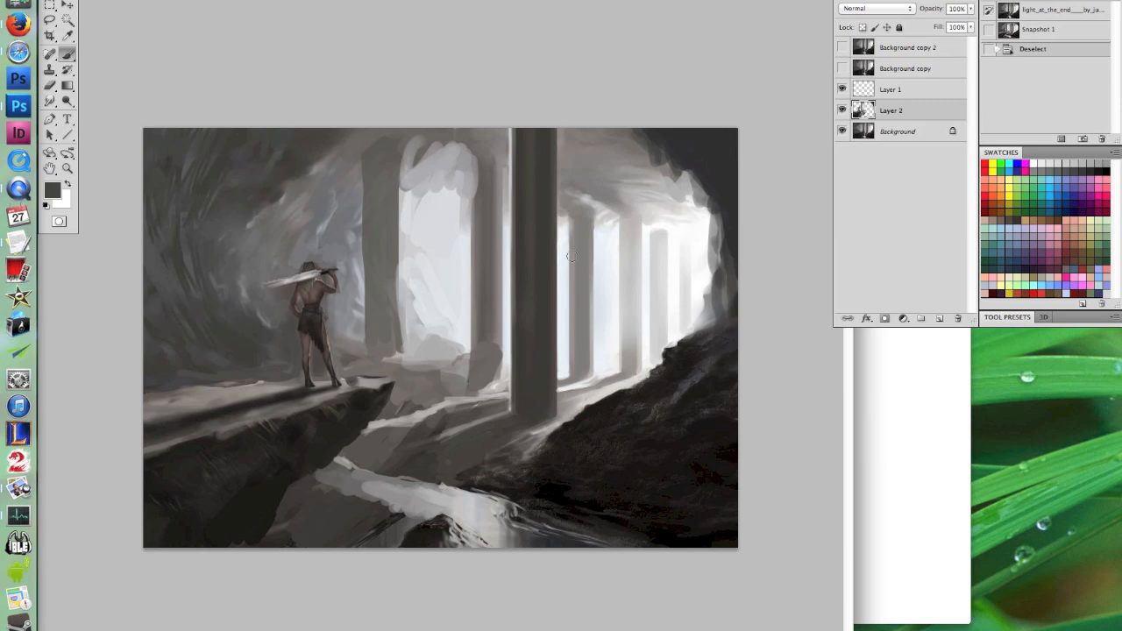
Add a new layer above Layer 2 and paint dark arched supports branching from the central column's top toward the ceiling
right_click(555, 305)
click(581, 82)
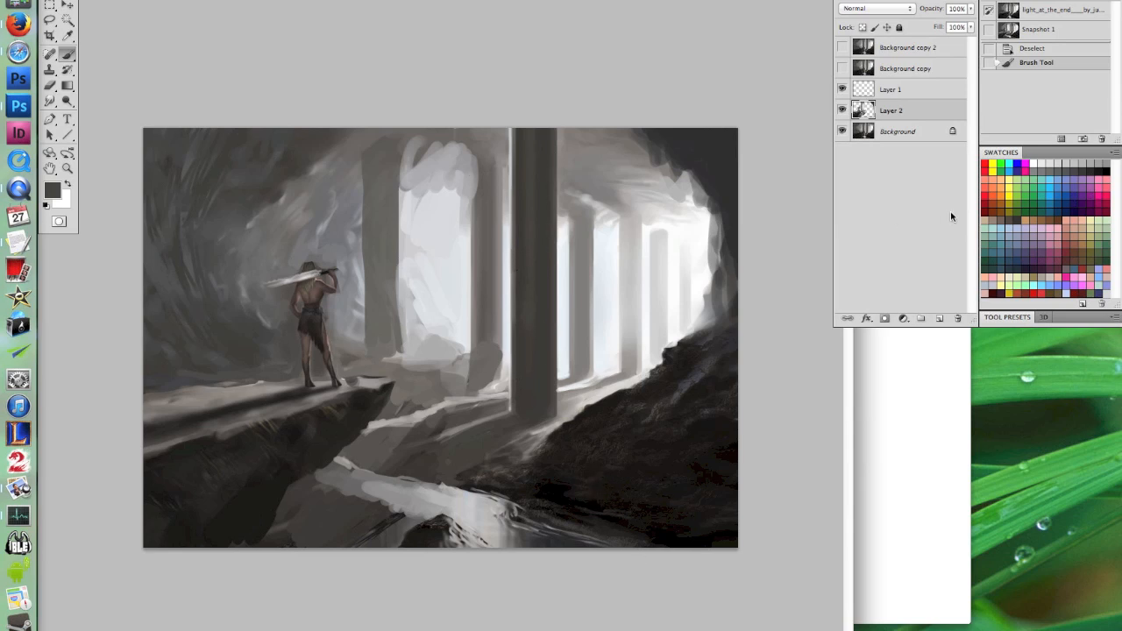
click(938, 318)
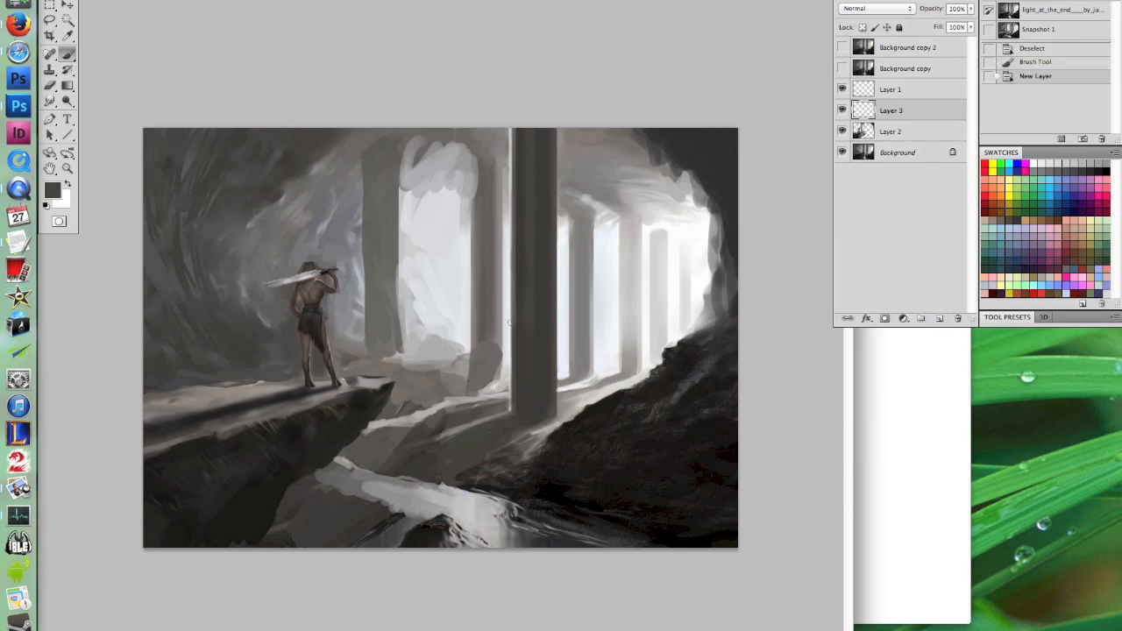
alt+click(567, 198)
drag(555, 215, 603, 129)
mouse_move(555, 216)
mouse_down()
mouse_move(561, 195)
mouse_move(552, 198)
mouse_up()
mouse_move(556, 184)
mouse_down()
mouse_move(568, 156)
mouse_move(552, 157)
mouse_move(556, 129)
mouse_move(571, 150)
mouse_move(578, 123)
mouse_move(570, 171)
mouse_move(590, 119)
mouse_move(565, 158)
mouse_up()
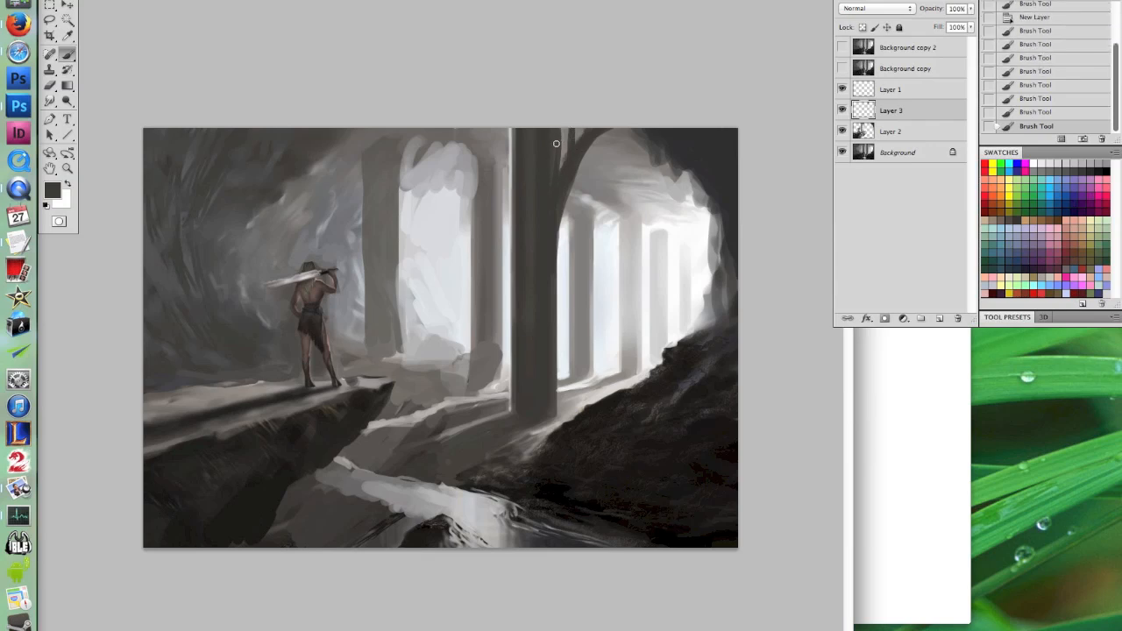
mouse_move(574, 144)
mouse_down()
mouse_move(558, 237)
mouse_move(580, 158)
mouse_move(556, 285)
mouse_move(558, 212)
mouse_move(598, 139)
mouse_move(646, 130)
mouse_up()
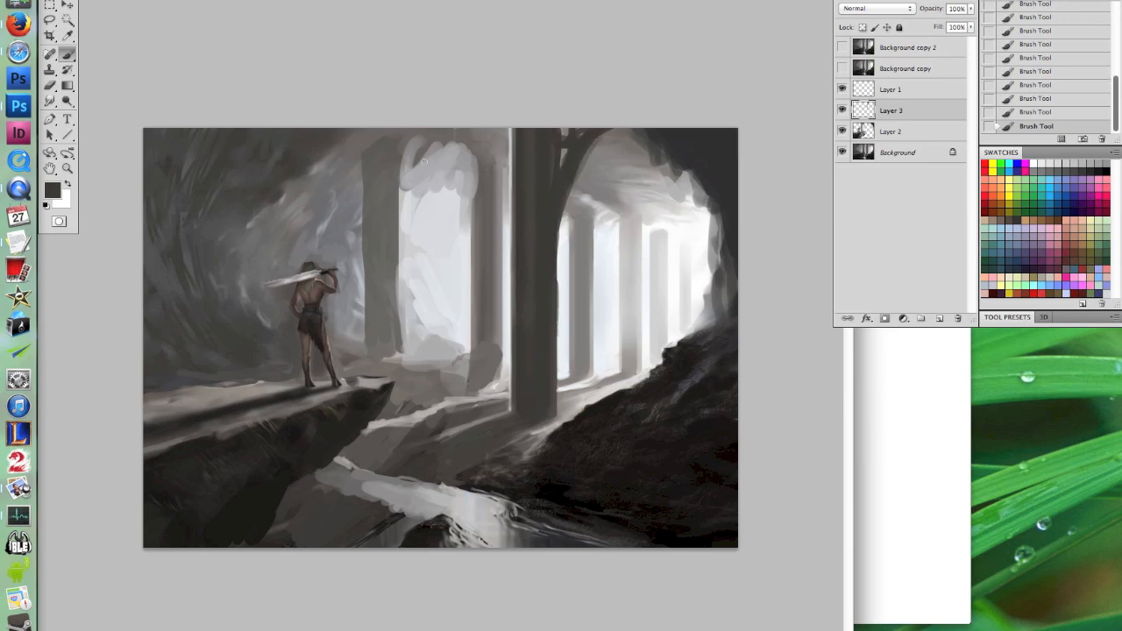
Paint a grey pointed arch spanning the top of the bright opening between the two columns behind the figure's ledge
alt+click(487, 222)
mouse_move(402, 166)
mouse_down()
mouse_move(471, 278)
mouse_move(451, 166)
mouse_move(400, 201)
mouse_up()
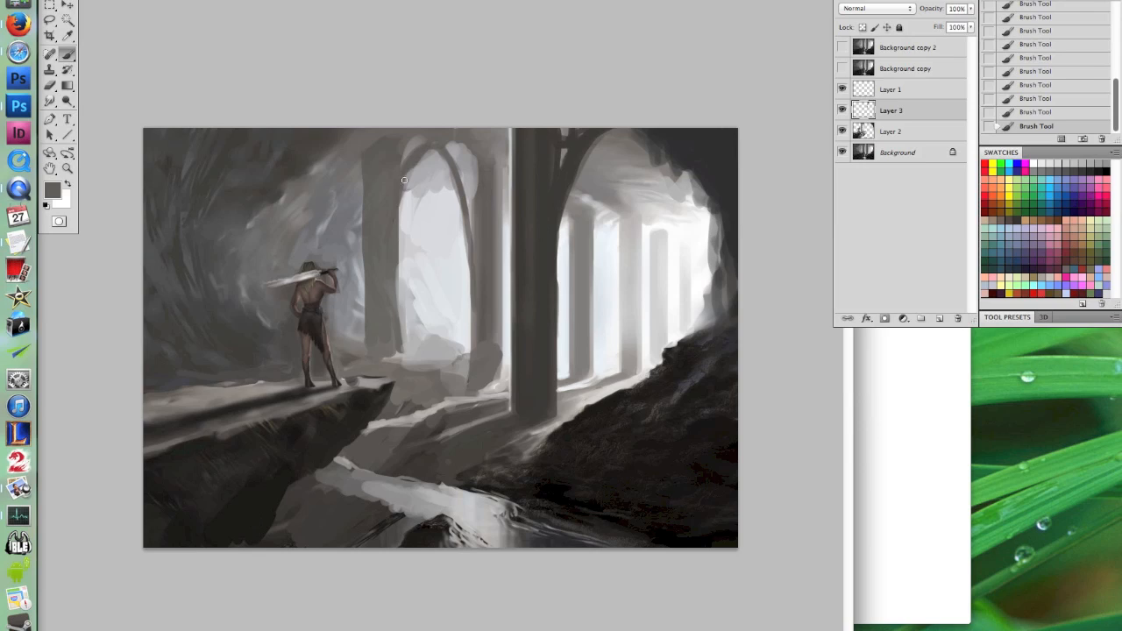
drag(478, 165, 473, 272)
drag(476, 229, 463, 187)
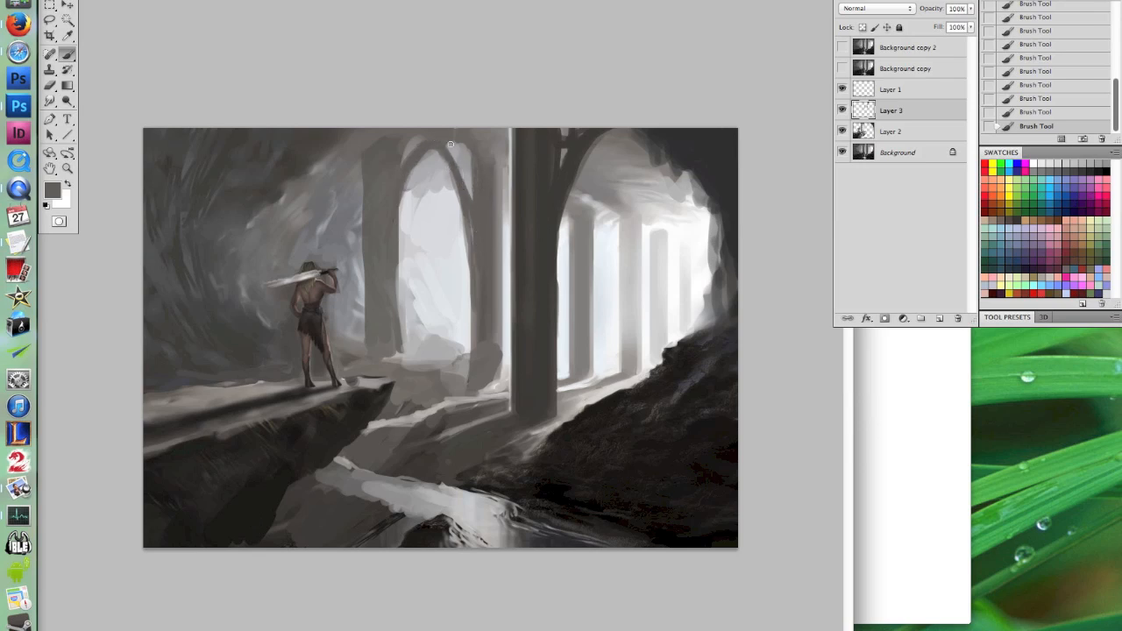
drag(449, 137, 460, 164)
Flare the top of the distant column beside the central pillar and paint broad bases on the central and left columns
alt+click(582, 230)
mouse_move(603, 215)
mouse_down()
mouse_move(603, 263)
mouse_move(592, 240)
mouse_up()
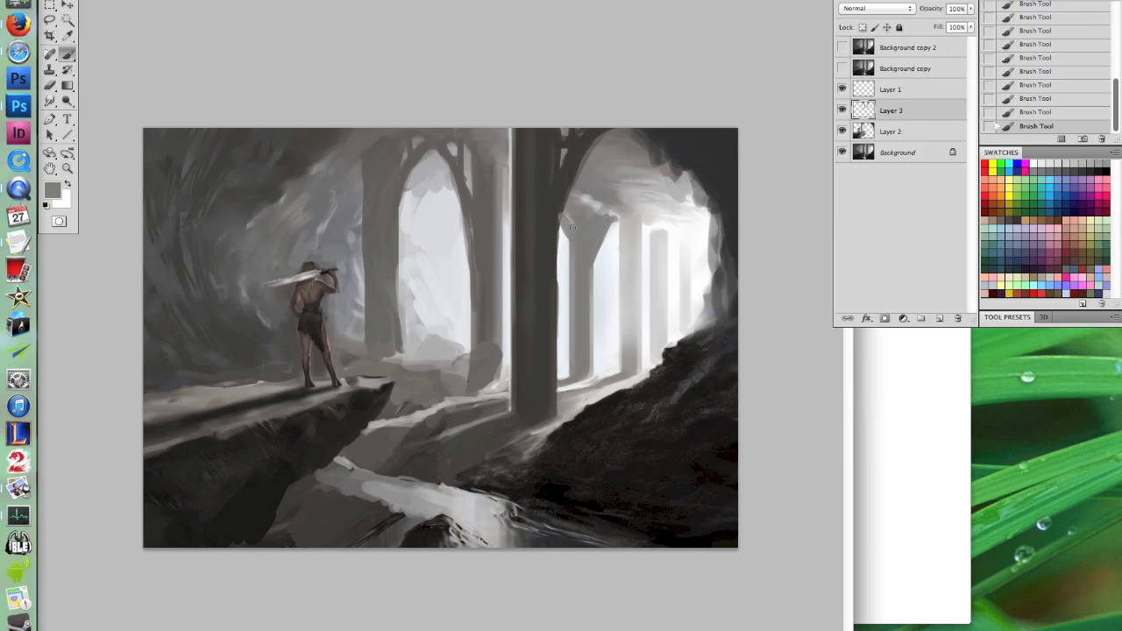
alt+click(537, 347)
mouse_move(558, 359)
mouse_down()
mouse_move(560, 411)
mouse_move(553, 350)
mouse_move(554, 388)
mouse_move(528, 411)
mouse_move(507, 366)
mouse_up()
alt+click(377, 302)
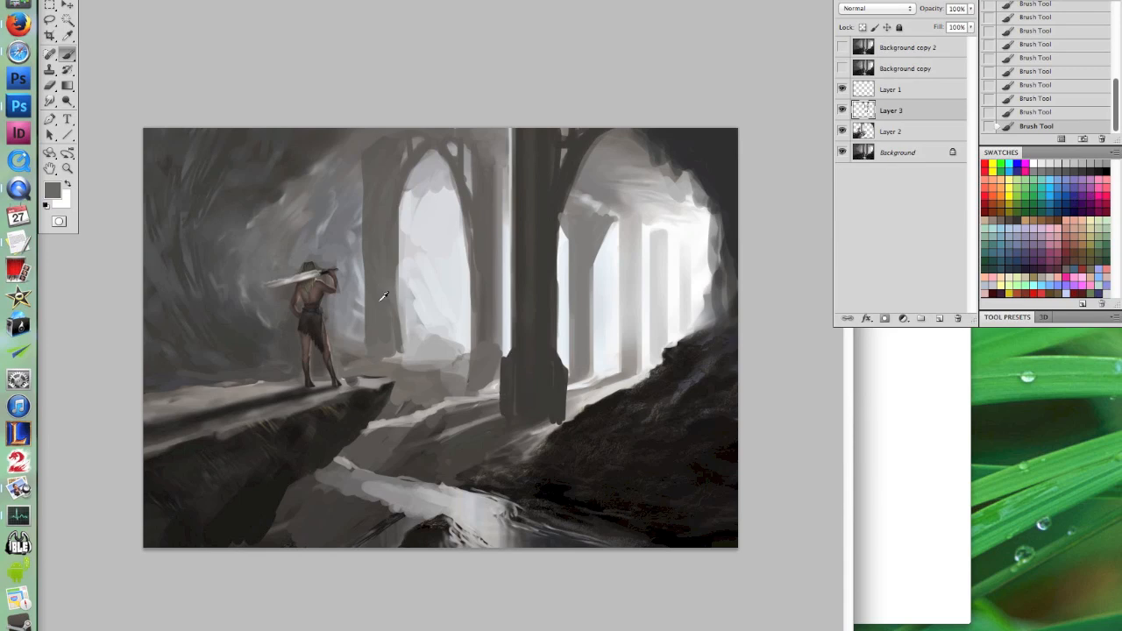
mouse_move(361, 314)
mouse_down()
mouse_move(361, 349)
mouse_move(358, 325)
mouse_move(405, 361)
mouse_move(394, 354)
mouse_up()
Paint a second, inner arch inside the left bright opening with grey sampled from the neighbouring column
alt+click(490, 249)
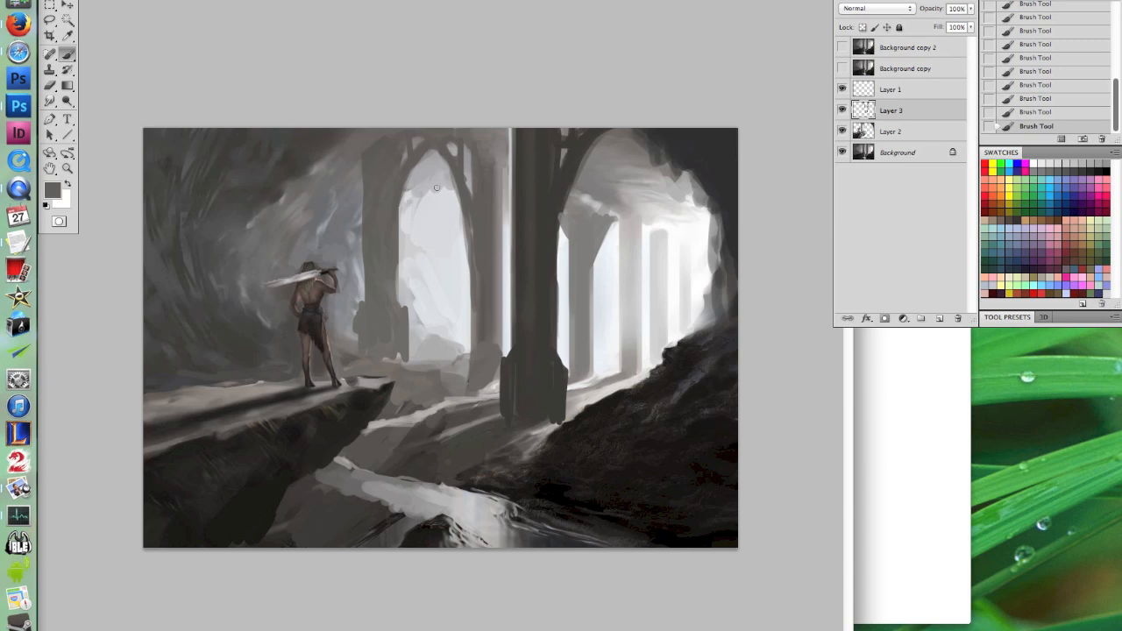
mouse_move(437, 188)
mouse_down()
mouse_move(407, 193)
mouse_move(445, 160)
mouse_up()
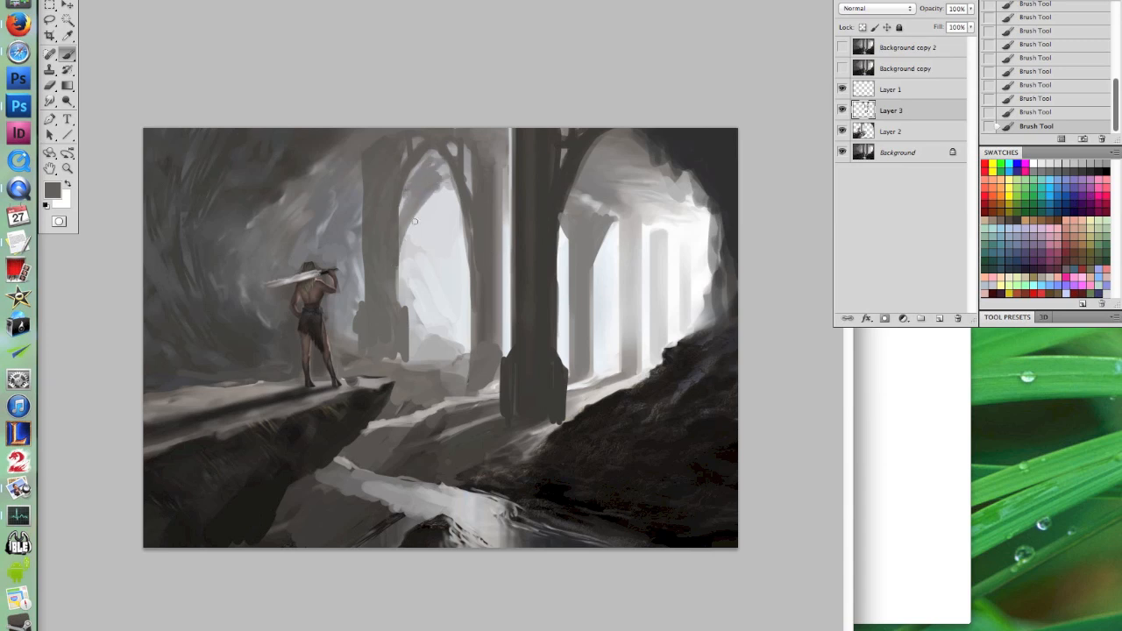
drag(414, 221, 399, 293)
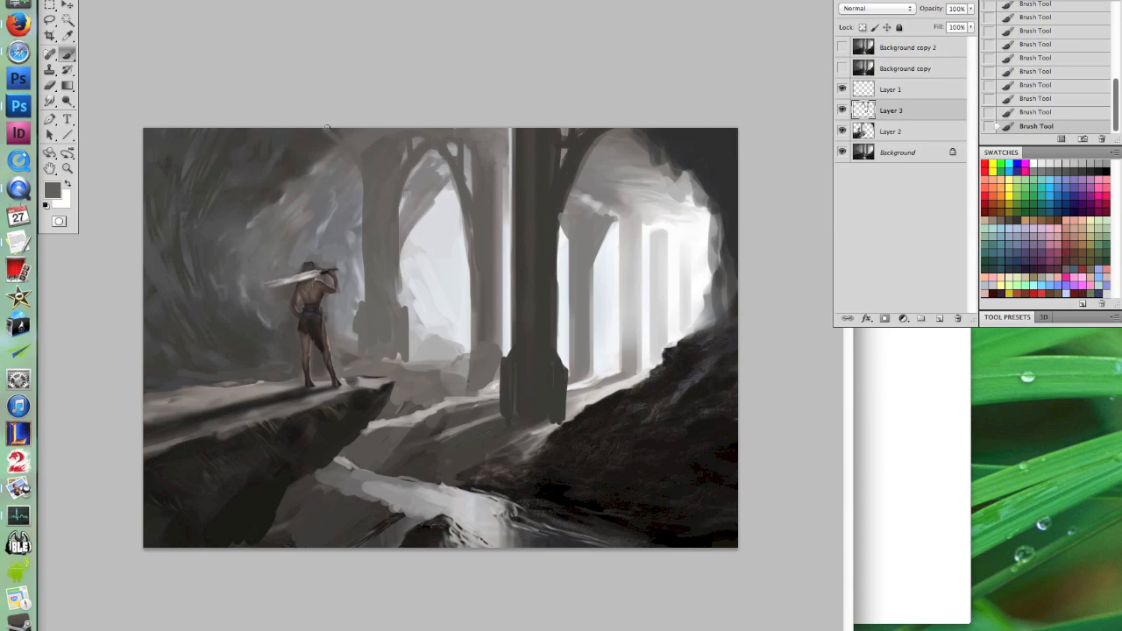
Paint a near-black curved rock frame over the cave's upper-left corner with a larger brush and colour sampled from the foreground ledge
alt+click(195, 464)
right_click(195, 465)
drag(235, 255, 257, 254)
key(Return)
mouse_move(166, 189)
mouse_down()
mouse_move(294, 105)
mouse_move(143, 129)
mouse_move(145, 110)
mouse_move(129, 205)
mouse_move(266, 110)
mouse_up()
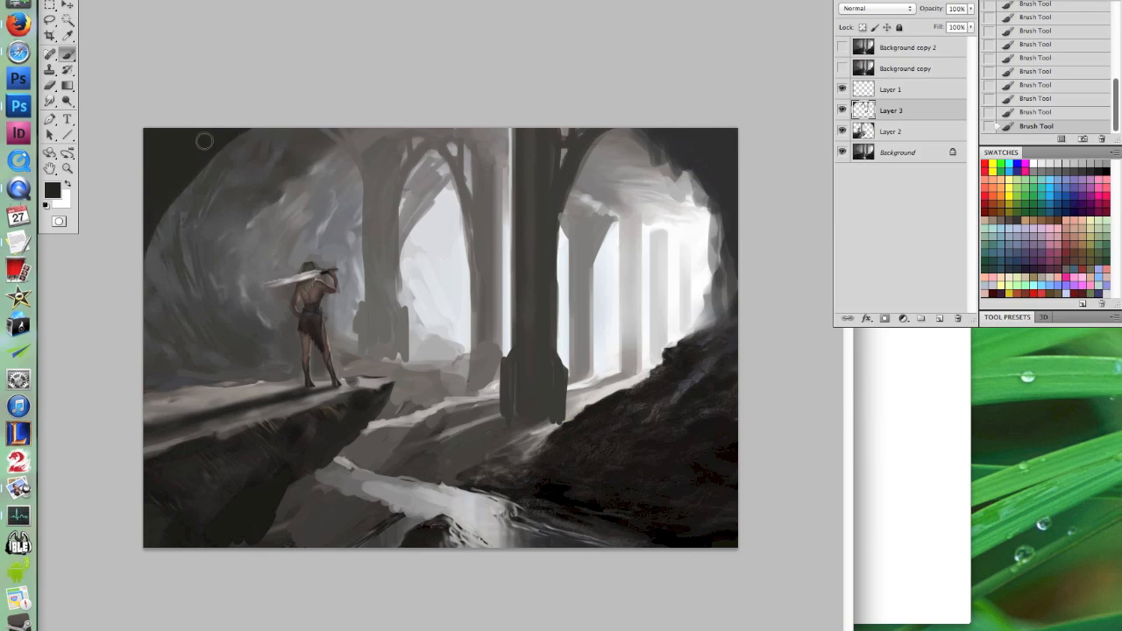
drag(133, 291, 131, 253)
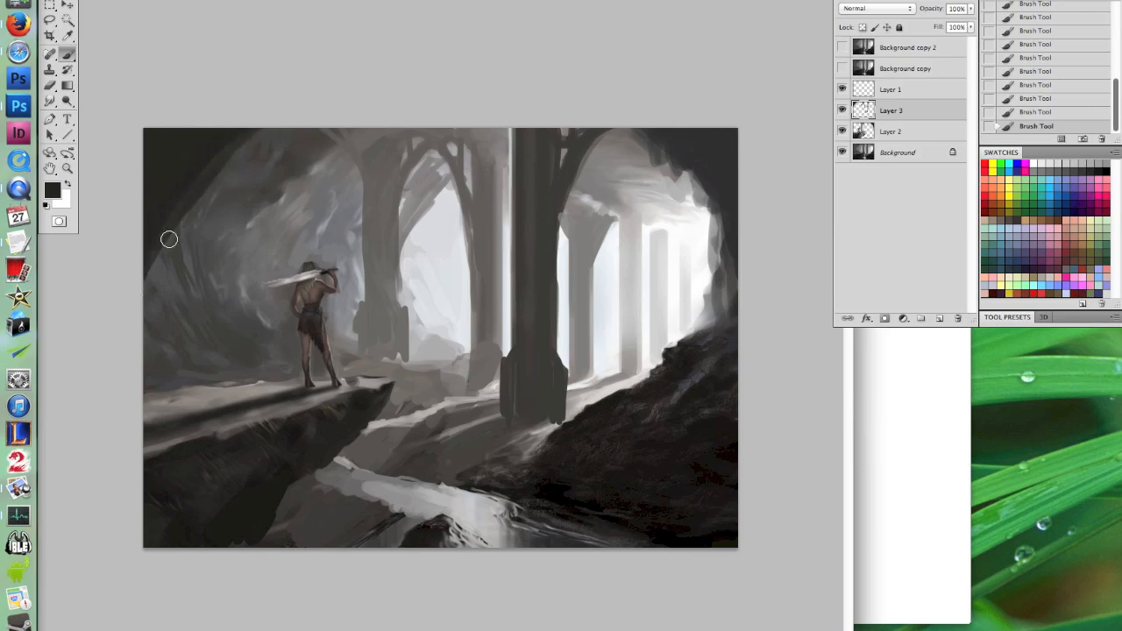
Paint a dark curved support flaring from the left side of the central column's top toward the ceiling
right_click(548, 202)
click(519, 165)
mouse_move(478, 130)
mouse_down()
mouse_move(523, 245)
mouse_move(502, 151)
mouse_move(519, 179)
mouse_up()
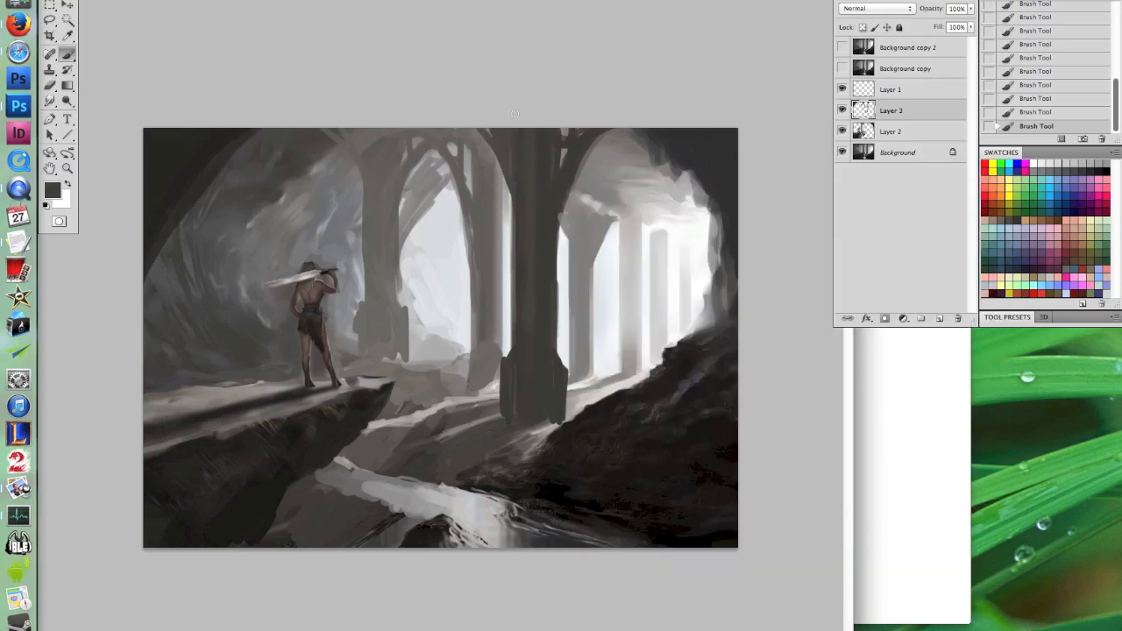
drag(507, 140, 510, 167)
Paint pale arches over the distant right columns, a grey base on the nearest one, and ruin silhouettes inside the left bright opening
alt+click(603, 248)
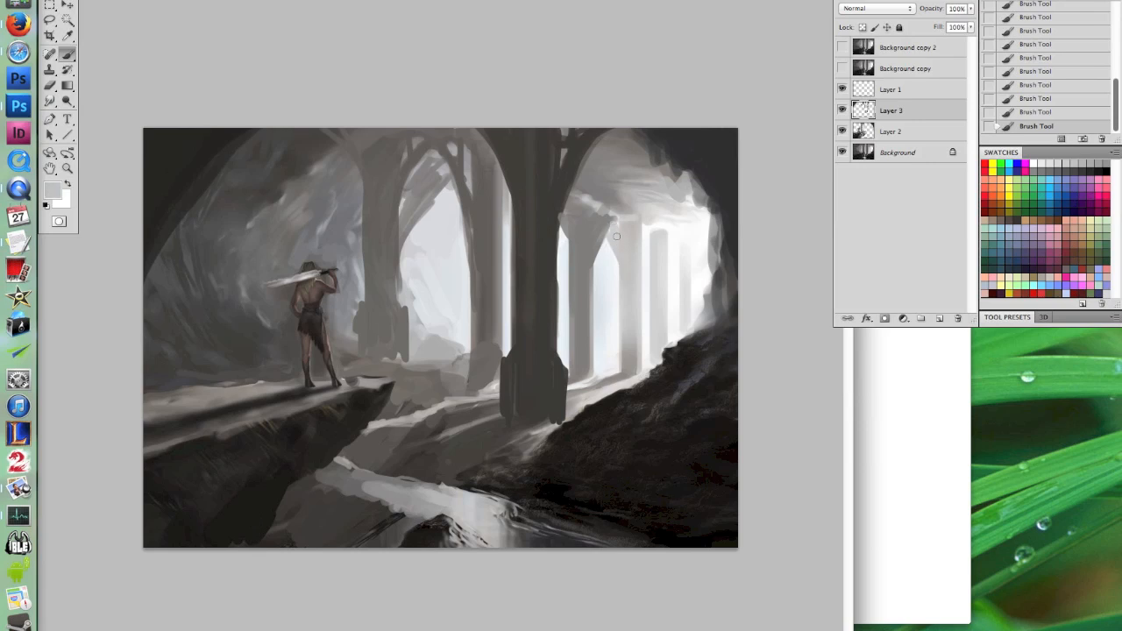
mouse_move(661, 241)
mouse_down()
mouse_move(701, 251)
mouse_move(699, 223)
mouse_move(666, 210)
mouse_move(639, 229)
mouse_up()
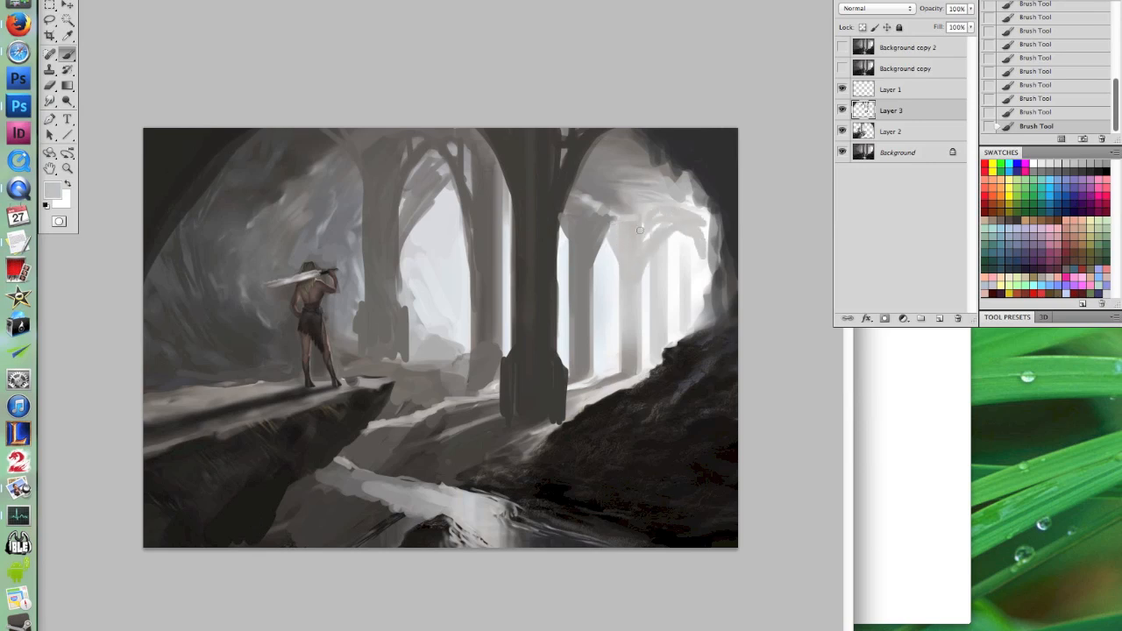
alt+click(585, 337)
mouse_move(587, 335)
mouse_down()
mouse_move(592, 368)
mouse_move(566, 368)
mouse_move(566, 340)
mouse_up()
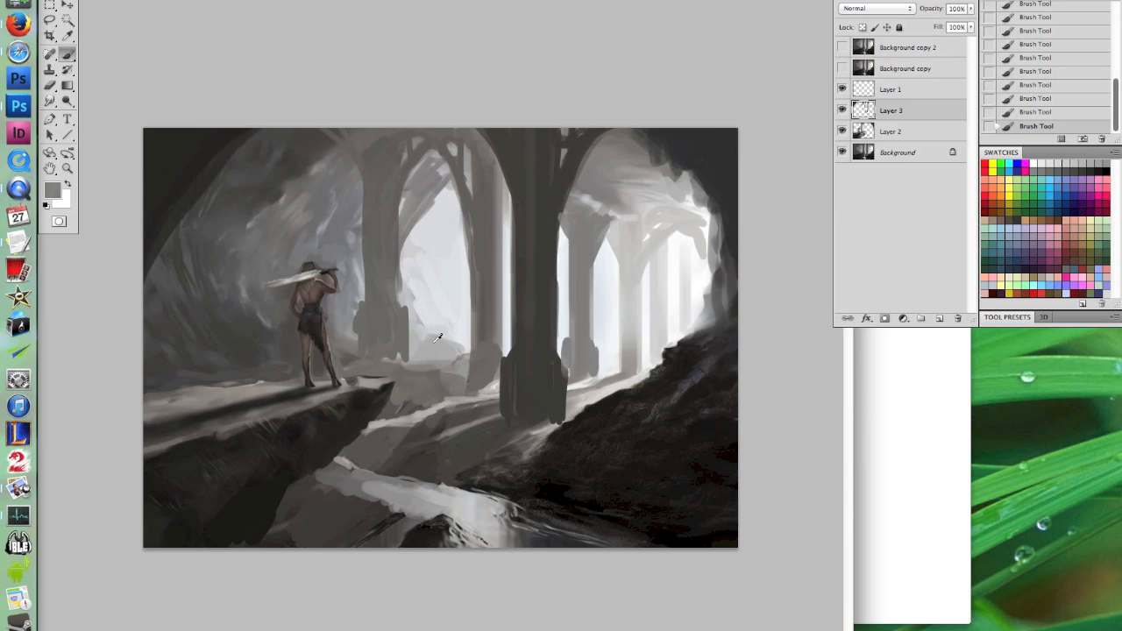
mouse_move(439, 338)
mouse_down()
mouse_move(432, 299)
mouse_move(445, 347)
mouse_move(441, 301)
mouse_move(458, 336)
mouse_move(429, 353)
mouse_move(506, 363)
mouse_up()
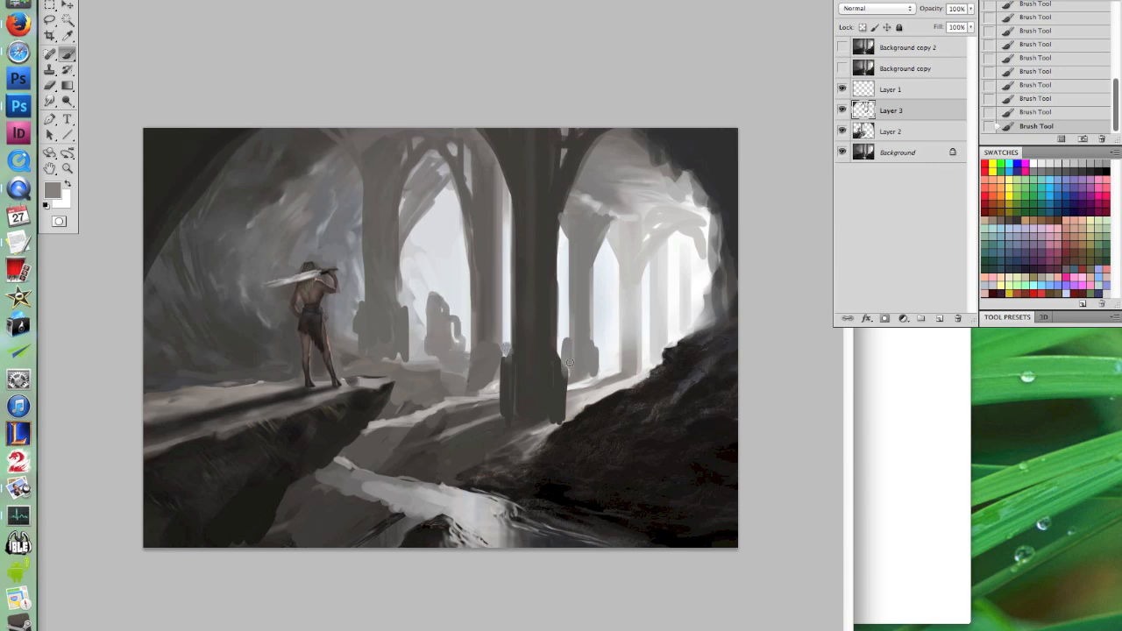
right_click(617, 384)
key(Escape)
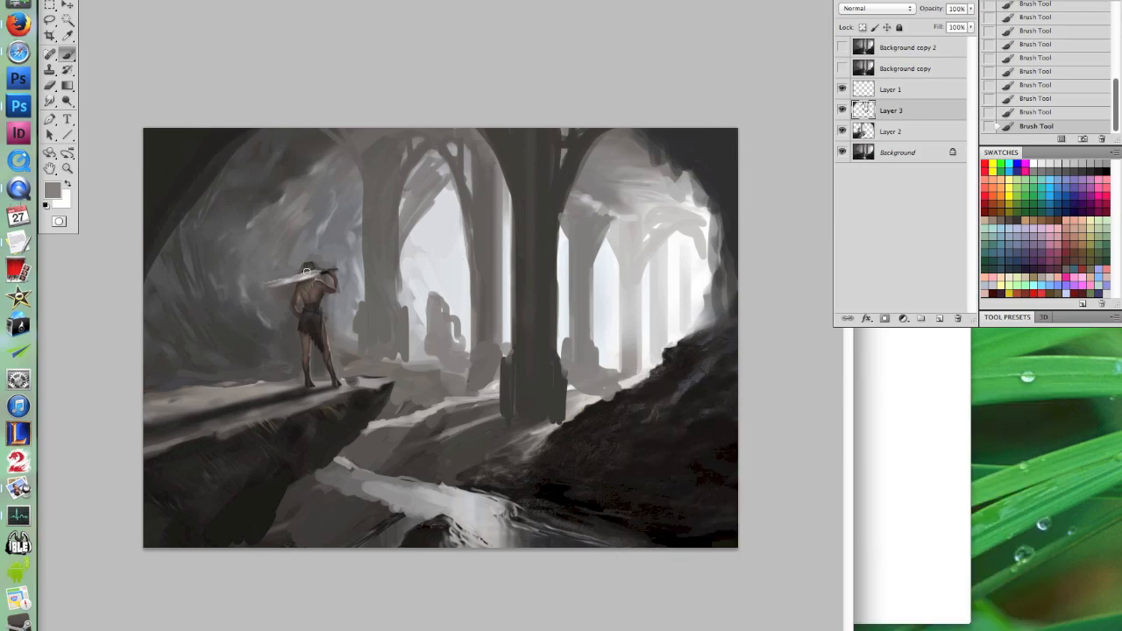
Paint a dark ruin shape with a lighter edge on the cave wall behind the figure, using sampled wall greys
alt+click(222, 271)
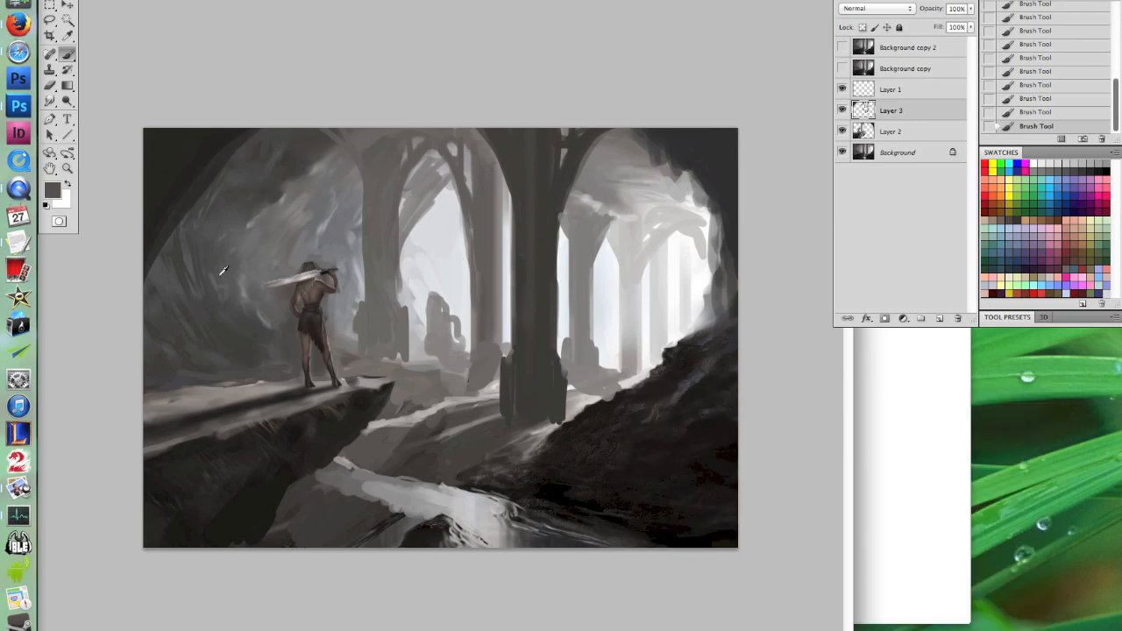
alt+click(221, 321)
mouse_move(218, 303)
mouse_down()
mouse_move(219, 271)
mouse_move(248, 270)
mouse_move(259, 360)
mouse_up()
alt+click(257, 225)
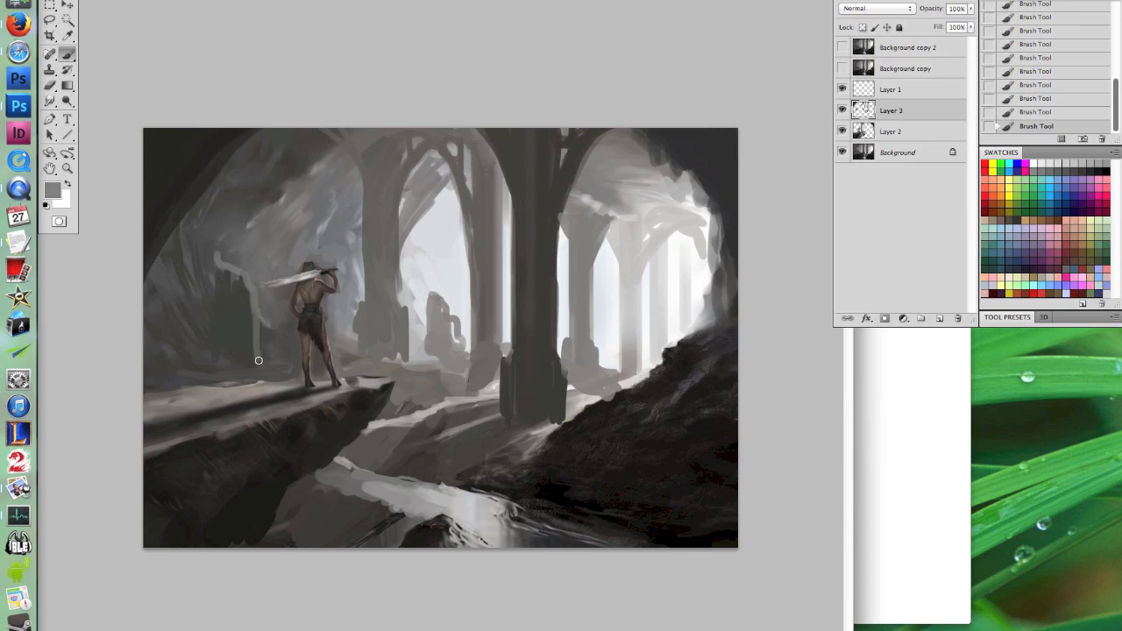
Enlarge the brush and paint pale mist over the bases of the distant right columns with colours sampled from the light
alt+click(346, 344)
right_click(502, 384)
mouse_move(545, 374)
mouse_down()
mouse_move(610, 332)
mouse_move(570, 390)
mouse_move(595, 390)
mouse_move(645, 358)
mouse_move(586, 370)
mouse_move(588, 359)
mouse_move(620, 367)
mouse_move(619, 382)
mouse_move(628, 351)
mouse_move(597, 347)
mouse_move(605, 317)
mouse_move(640, 303)
mouse_move(645, 359)
mouse_move(609, 304)
mouse_up()
alt+click(503, 293)
alt+click(558, 291)
alt+click(565, 288)
alt+click(588, 359)
alt+click(610, 307)
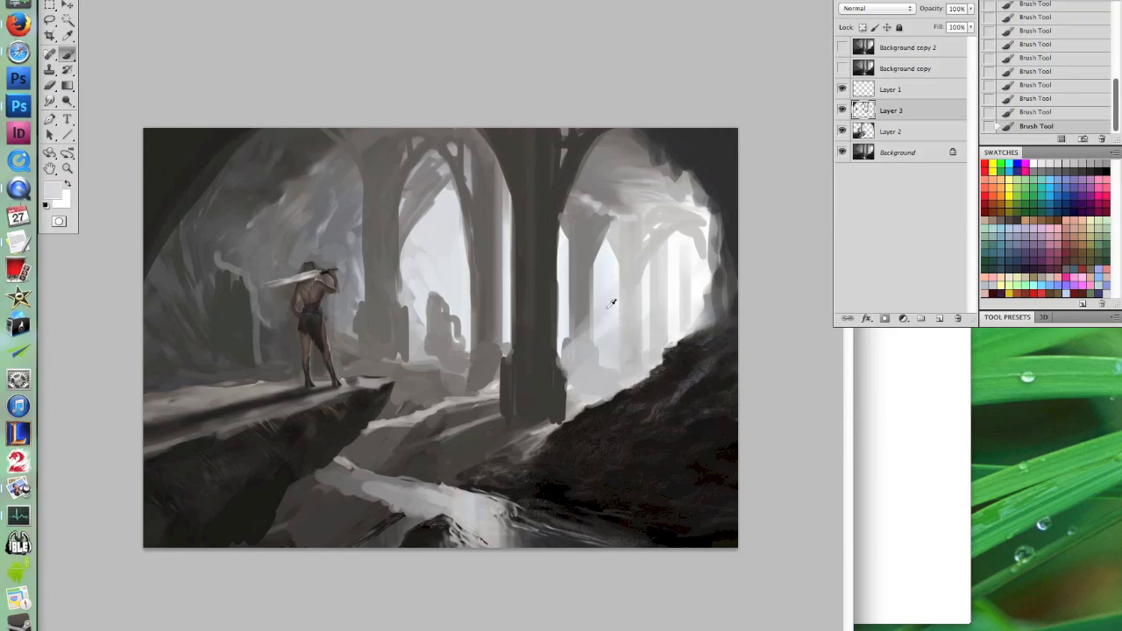
mouse_move(641, 340)
mouse_down()
mouse_move(668, 335)
mouse_move(655, 323)
mouse_up()
Spread grey mist over the central column's base and the ground in front of it
alt+click(593, 353)
mouse_move(465, 346)
mouse_down()
mouse_move(425, 387)
mouse_move(450, 350)
mouse_move(458, 386)
mouse_move(494, 366)
mouse_move(499, 403)
mouse_move(515, 396)
mouse_move(540, 428)
mouse_move(588, 380)
mouse_move(528, 384)
mouse_move(535, 417)
mouse_move(583, 377)
mouse_move(558, 423)
mouse_move(523, 426)
mouse_up()
alt+click(528, 384)
alt+click(607, 362)
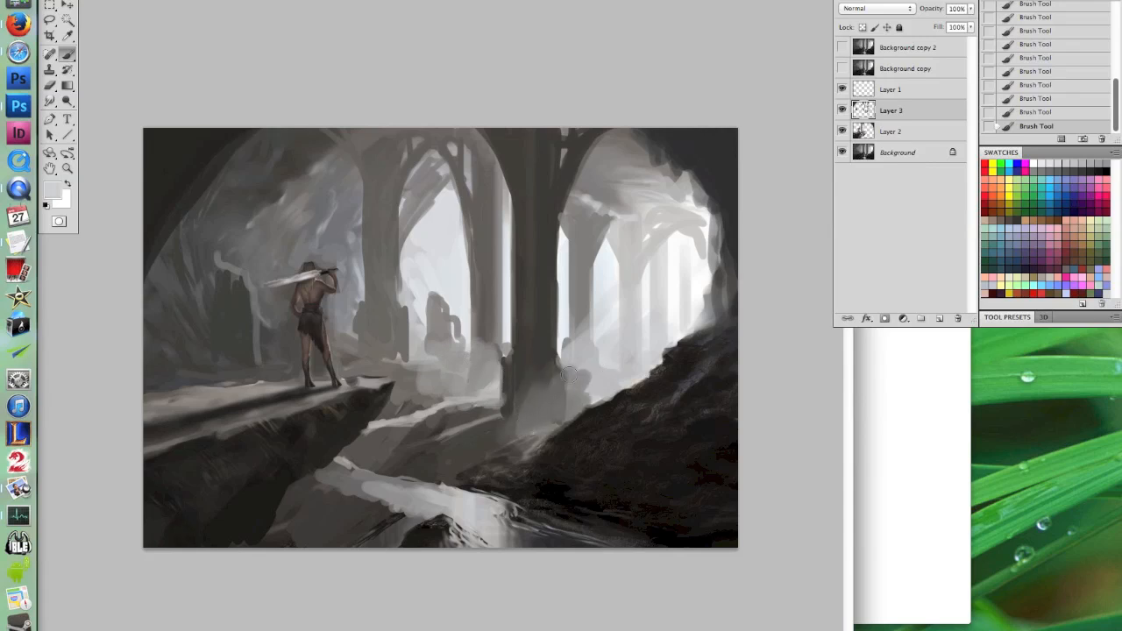
mouse_move(605, 368)
mouse_down()
mouse_move(533, 406)
mouse_move(546, 418)
mouse_move(525, 424)
mouse_move(525, 343)
mouse_move(471, 397)
mouse_move(488, 399)
mouse_move(492, 433)
mouse_move(525, 390)
mouse_move(529, 414)
mouse_move(544, 405)
mouse_move(509, 410)
mouse_move(476, 392)
mouse_move(440, 441)
mouse_move(449, 414)
mouse_move(486, 427)
mouse_move(505, 451)
mouse_up()
alt+click(535, 402)
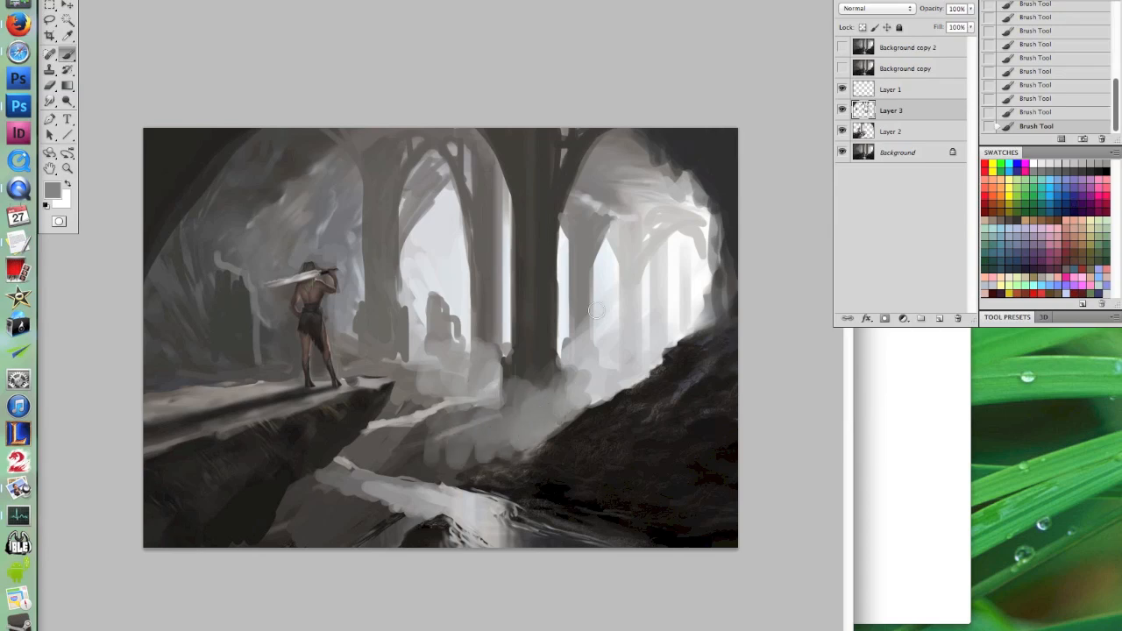
Paint soft grey mist around the left column's base and the rocks below the left bright opening
alt+click(469, 437)
alt+click(423, 282)
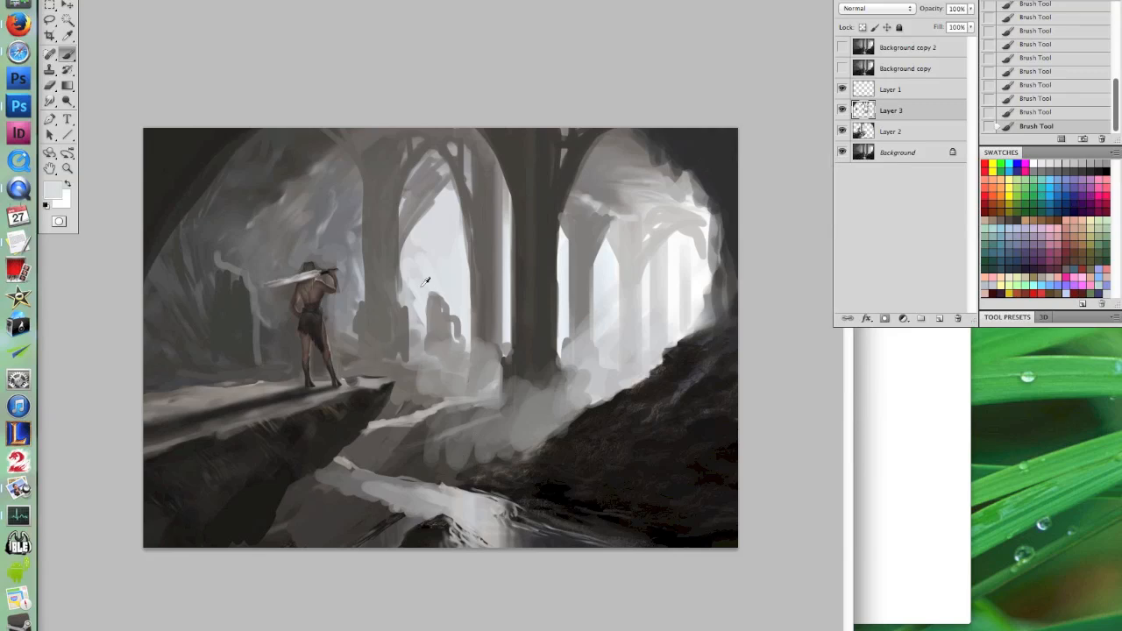
mouse_move(373, 332)
mouse_down()
mouse_move(370, 368)
mouse_move(438, 337)
mouse_up()
alt+click(391, 329)
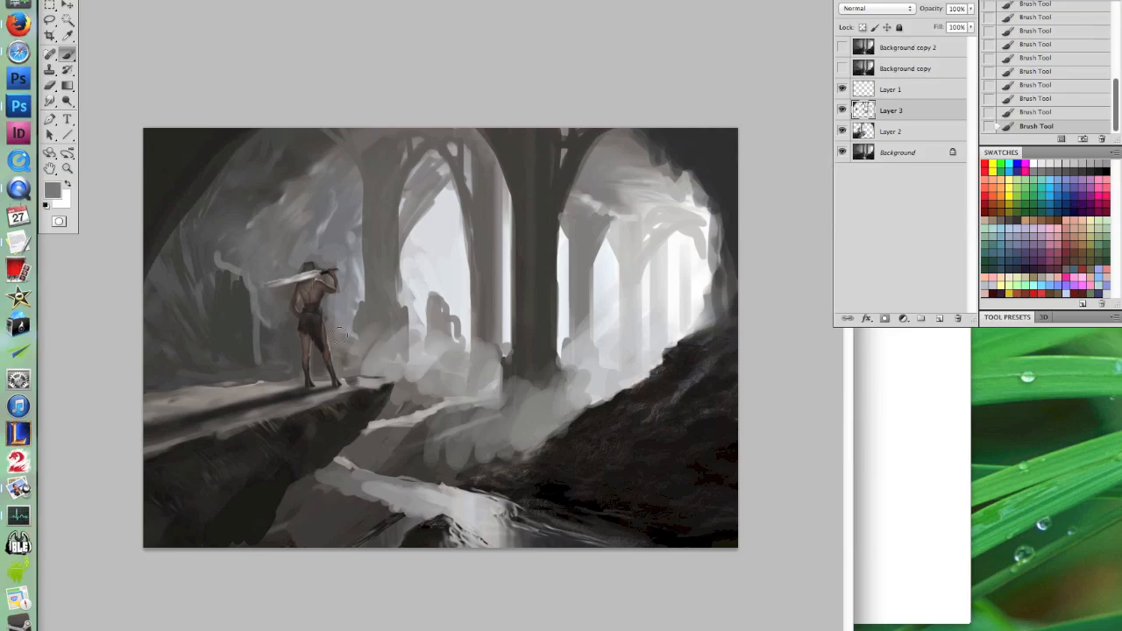
mouse_move(361, 361)
mouse_down()
mouse_move(444, 366)
mouse_move(407, 343)
mouse_move(454, 328)
mouse_move(420, 337)
mouse_move(438, 338)
mouse_move(444, 364)
mouse_up()
alt+click(465, 374)
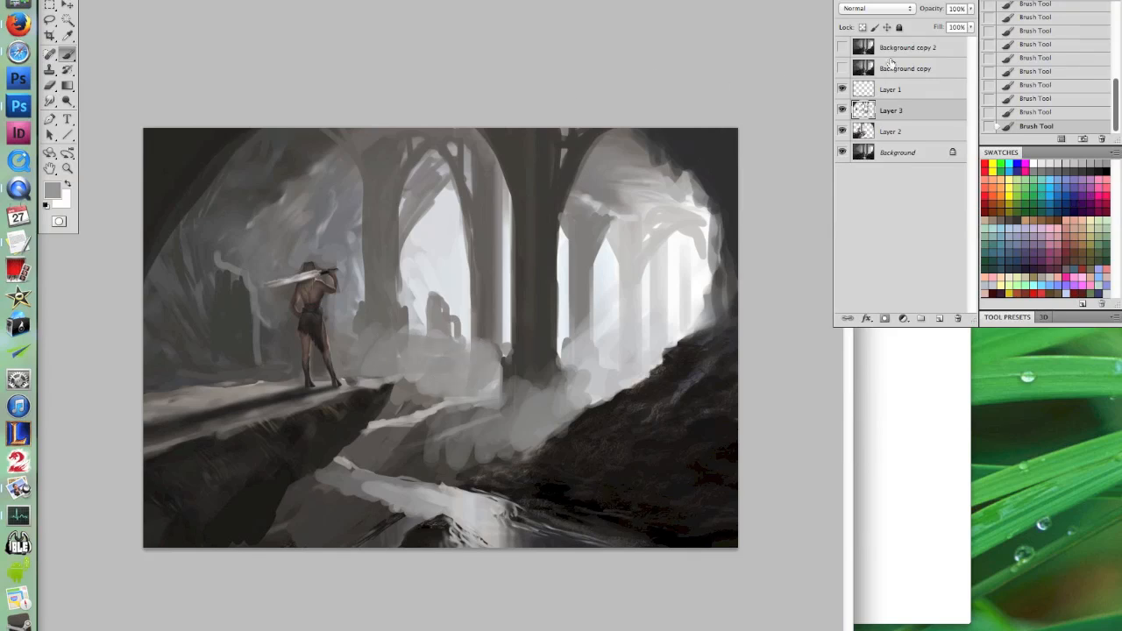
Toggle Layer 3's visibility to compare the cave with and without the arches and mist, and select Layer 2
click(841, 110)
click(841, 110)
click(841, 110)
click(904, 133)
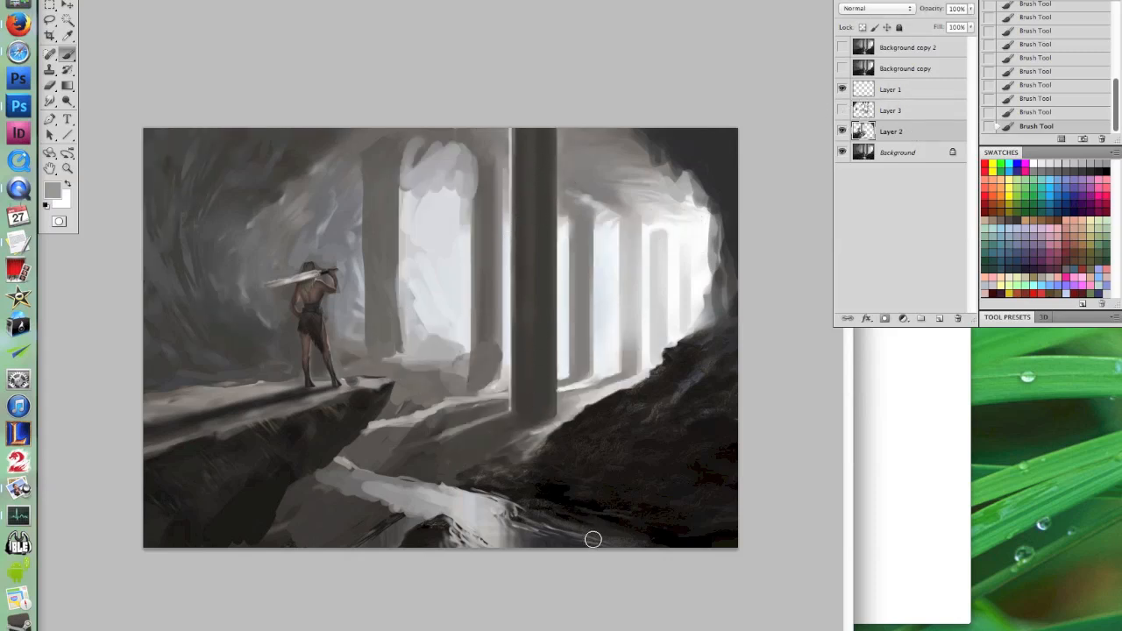
Return the cave painting to a standard window and close it without saving the changes
key(f)
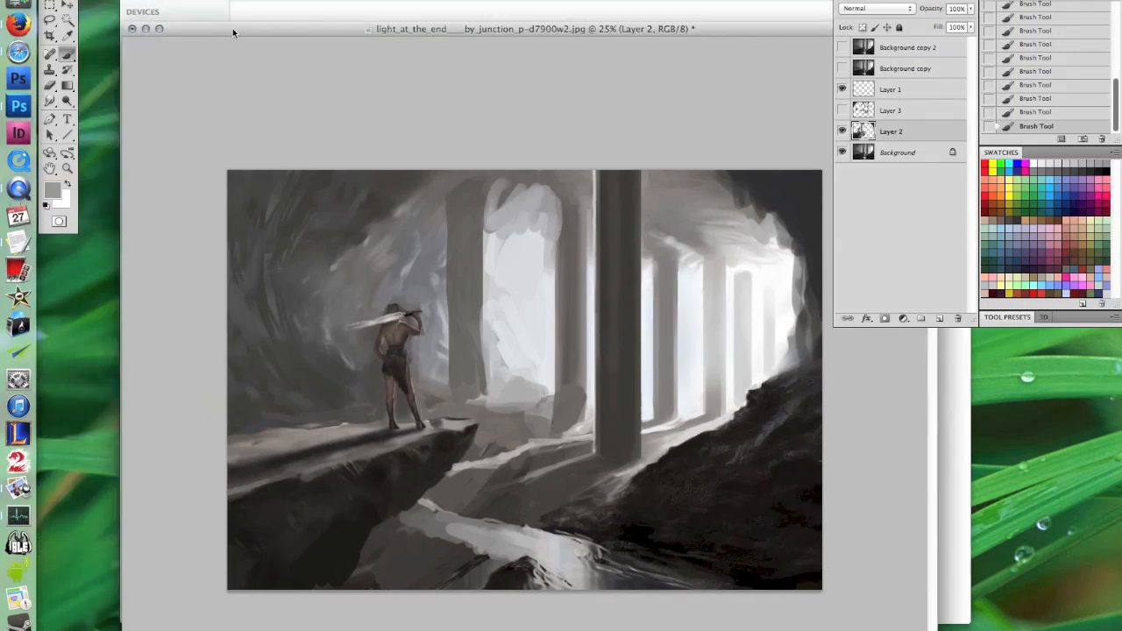
click(132, 28)
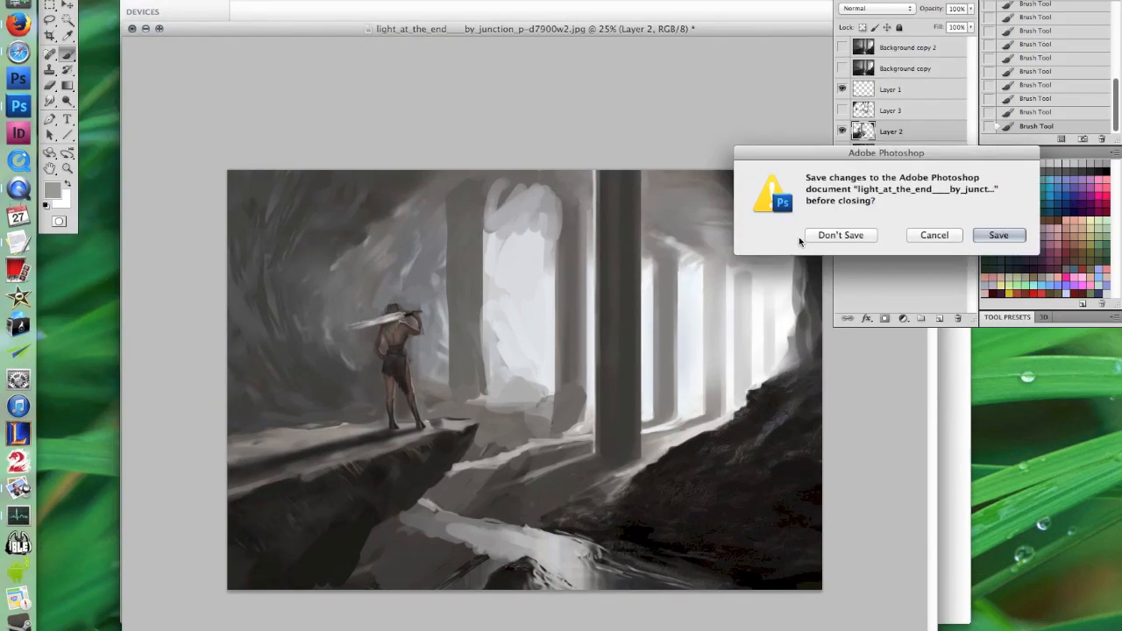
click(789, 235)
click(653, 354)
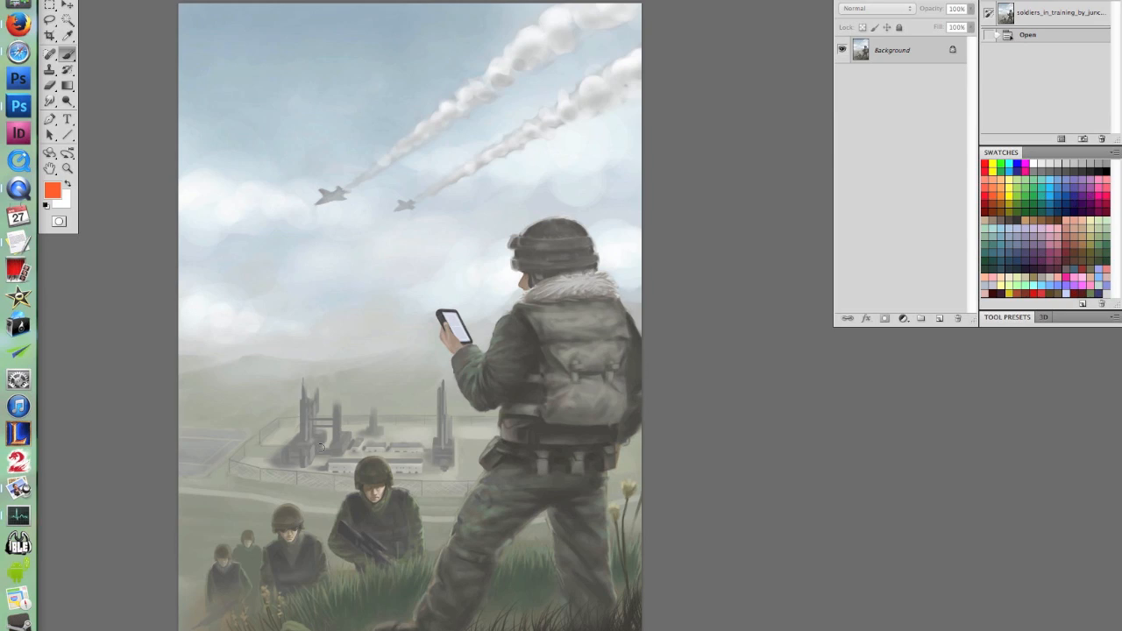
Duplicate the soldier painting's Background layer twice and hide both copies
drag(891, 62, 939, 317)
drag(925, 57, 937, 316)
drag(841, 50, 842, 76)
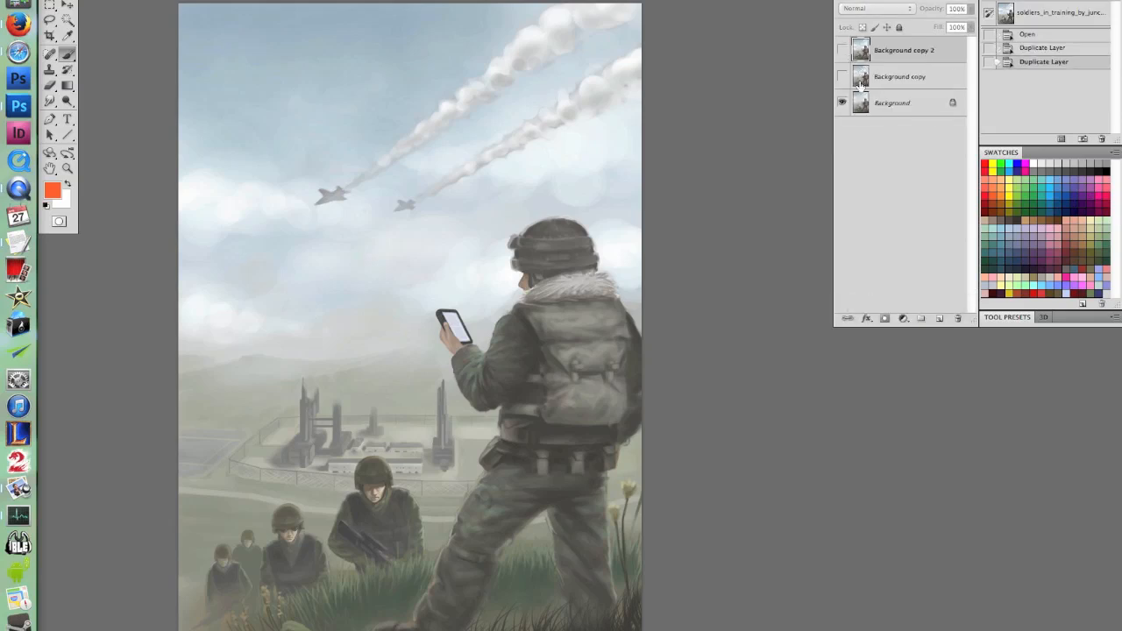
Apply Levels to the Background layer with a black input level of 26 and a midtone value of 0.83
click(919, 107)
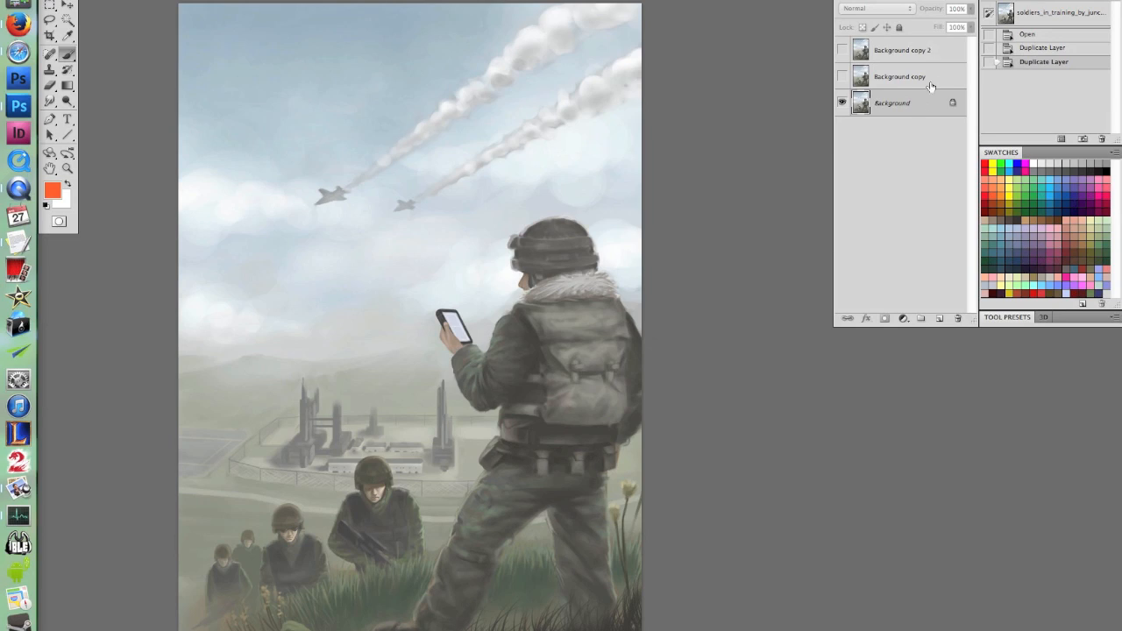
key(ctrl+l)
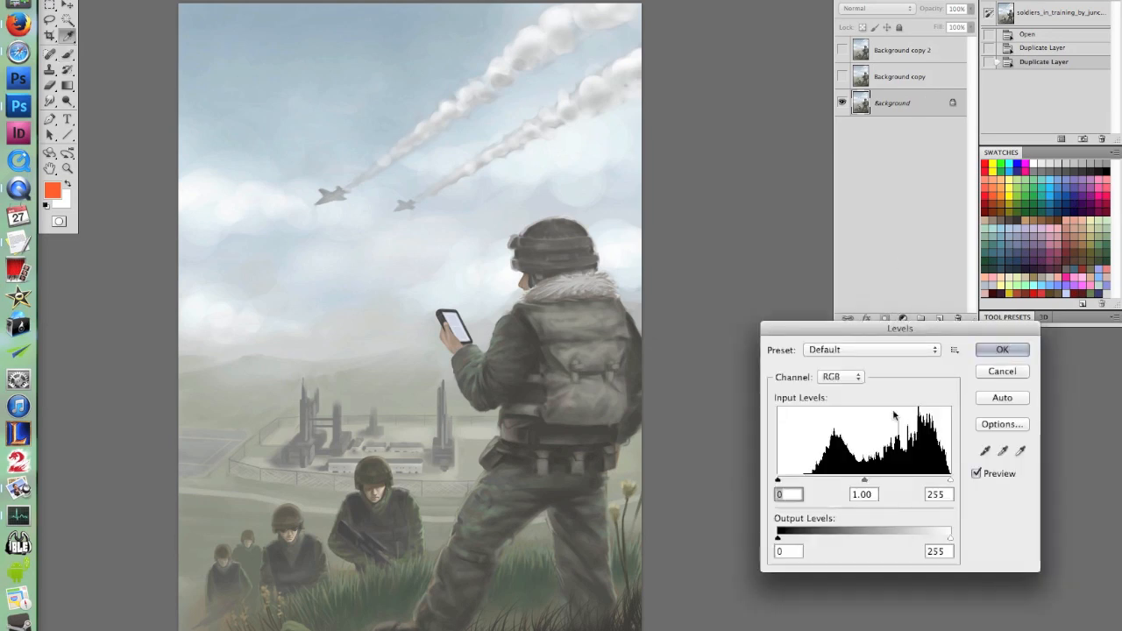
drag(777, 482, 800, 482)
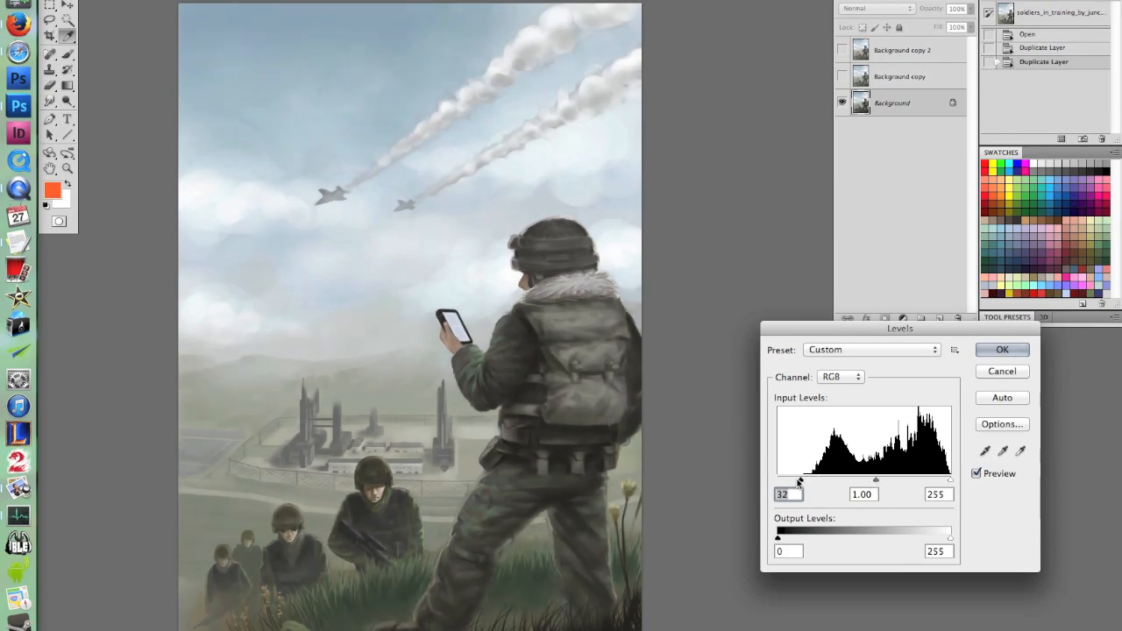
mouse_move(800, 482)
mouse_down()
mouse_move(873, 482)
mouse_move(795, 482)
mouse_up()
drag(872, 482, 881, 482)
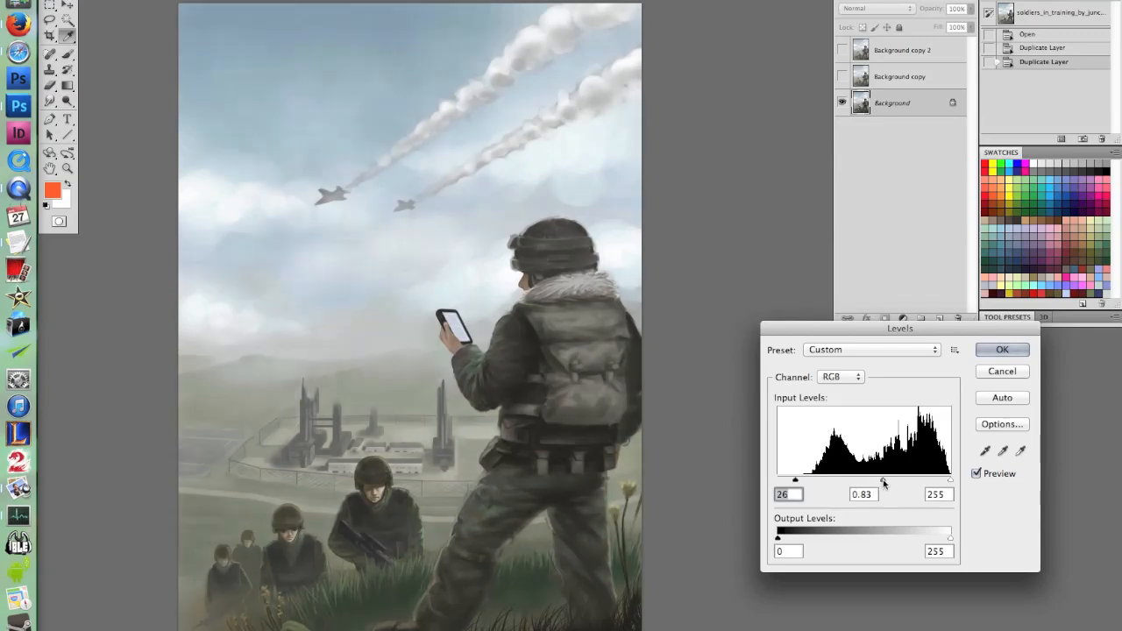
click(1001, 350)
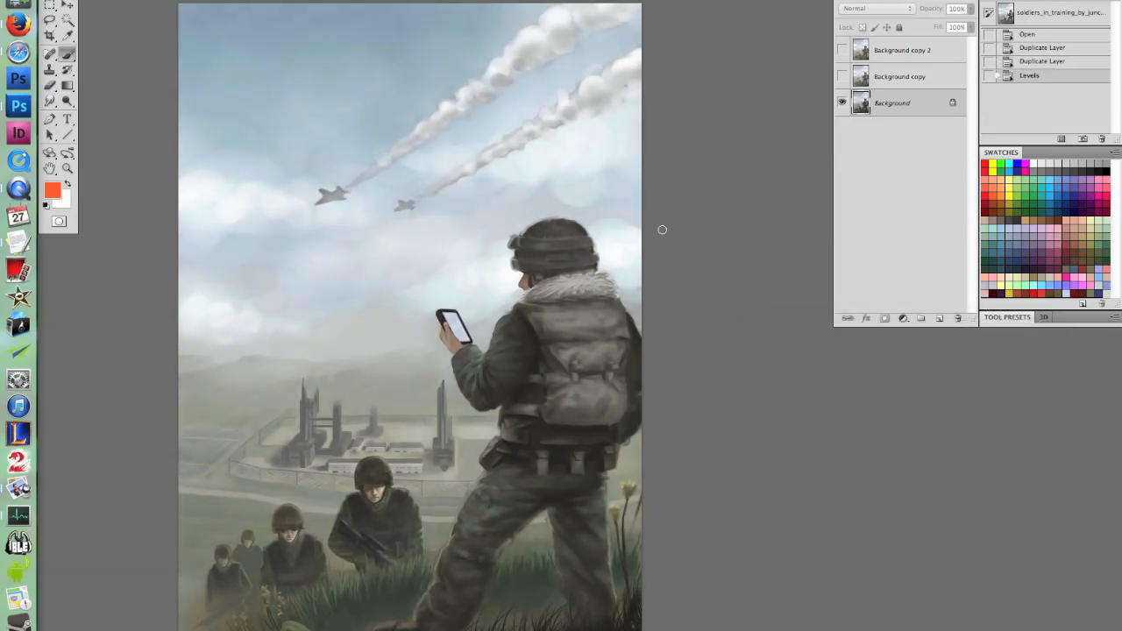
Add a new layer and draw orange posture lines on the standing soldier from foot to hip and from hip to head
click(51, 6)
key(b)
click(938, 318)
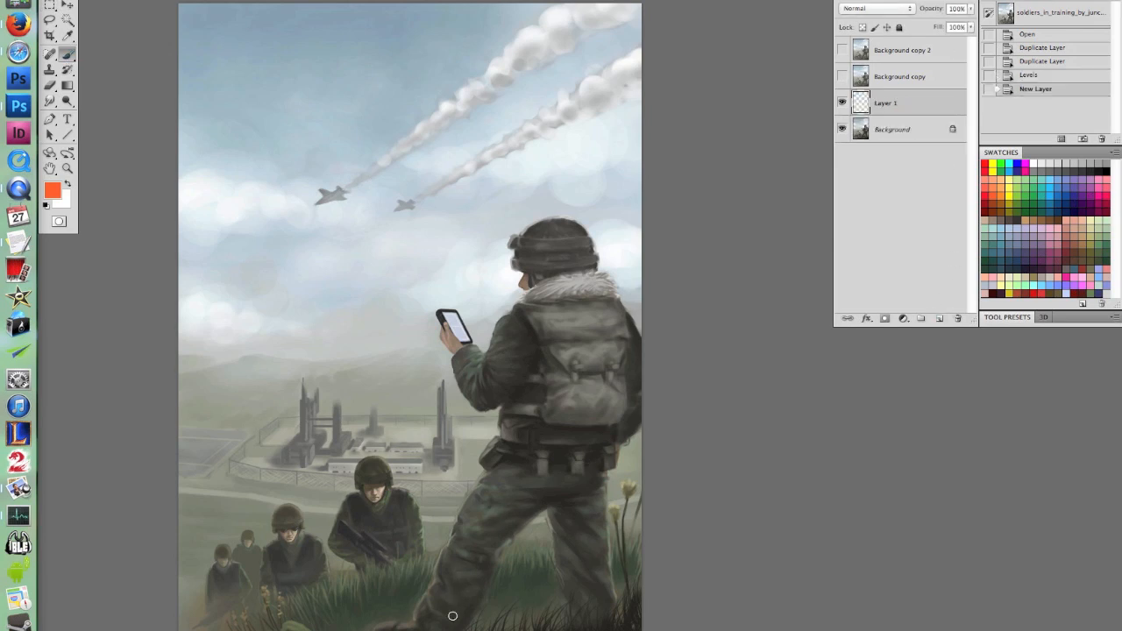
drag(444, 629, 534, 461)
drag(540, 413, 554, 230)
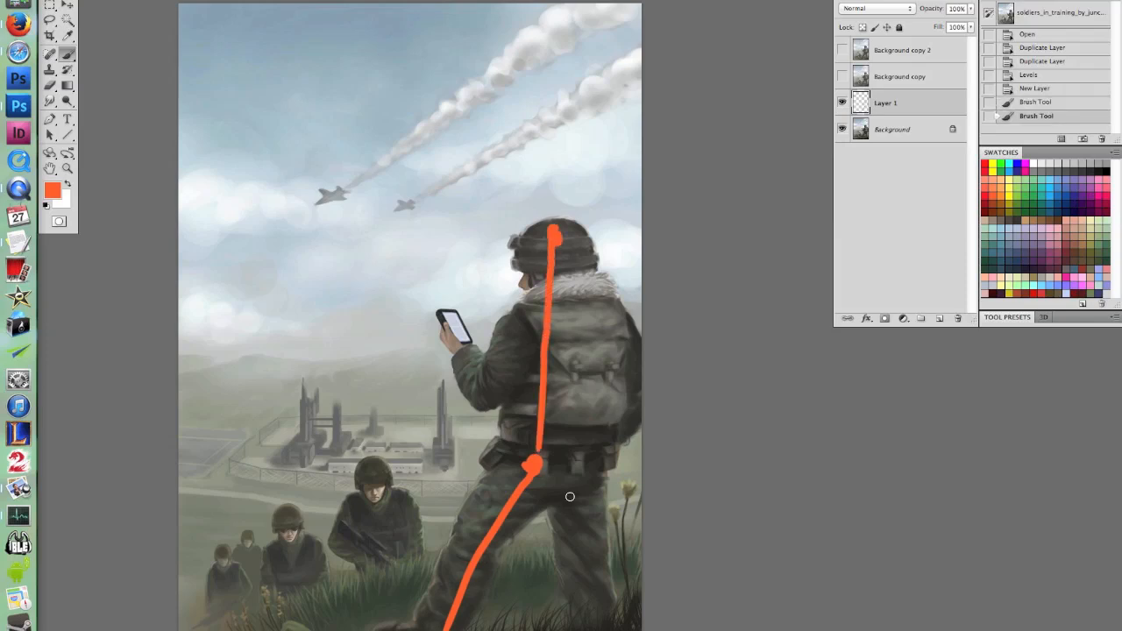
Hide the posture lines, lasso the standing soldier's upper body on the Background, paste it onto a new layer, and move it up
click(841, 102)
click(893, 128)
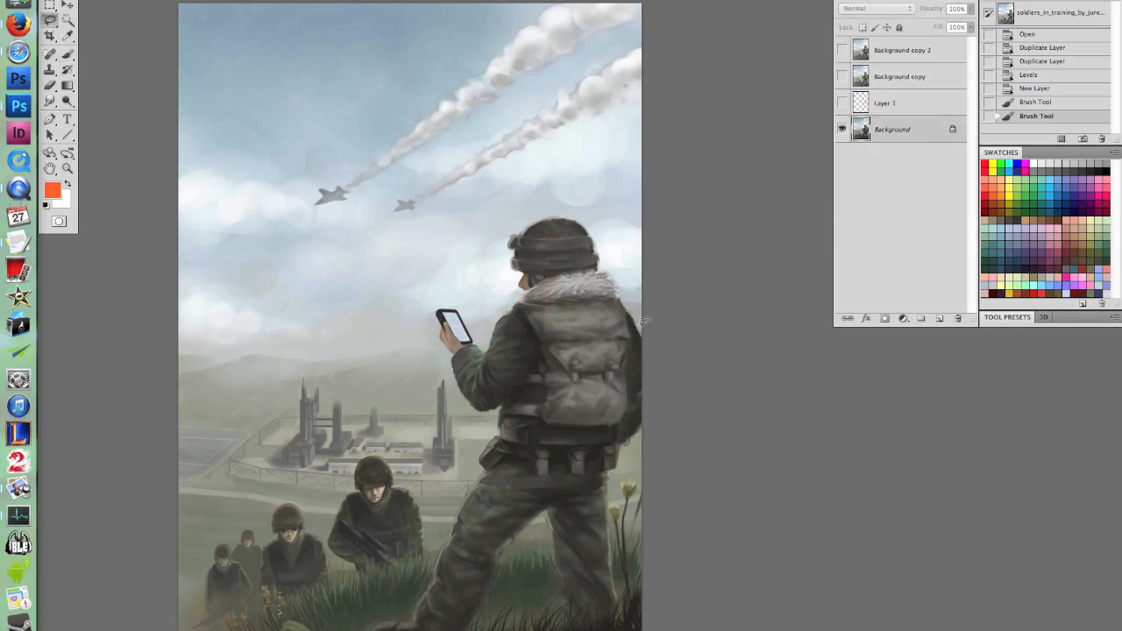
mouse_move(428, 342)
mouse_down()
mouse_move(469, 439)
mouse_move(479, 436)
mouse_move(477, 468)
mouse_move(589, 479)
mouse_move(631, 457)
mouse_move(671, 380)
mouse_move(638, 248)
mouse_move(614, 223)
mouse_move(572, 206)
mouse_move(521, 218)
mouse_move(494, 249)
mouse_move(488, 295)
mouse_move(447, 301)
mouse_up()
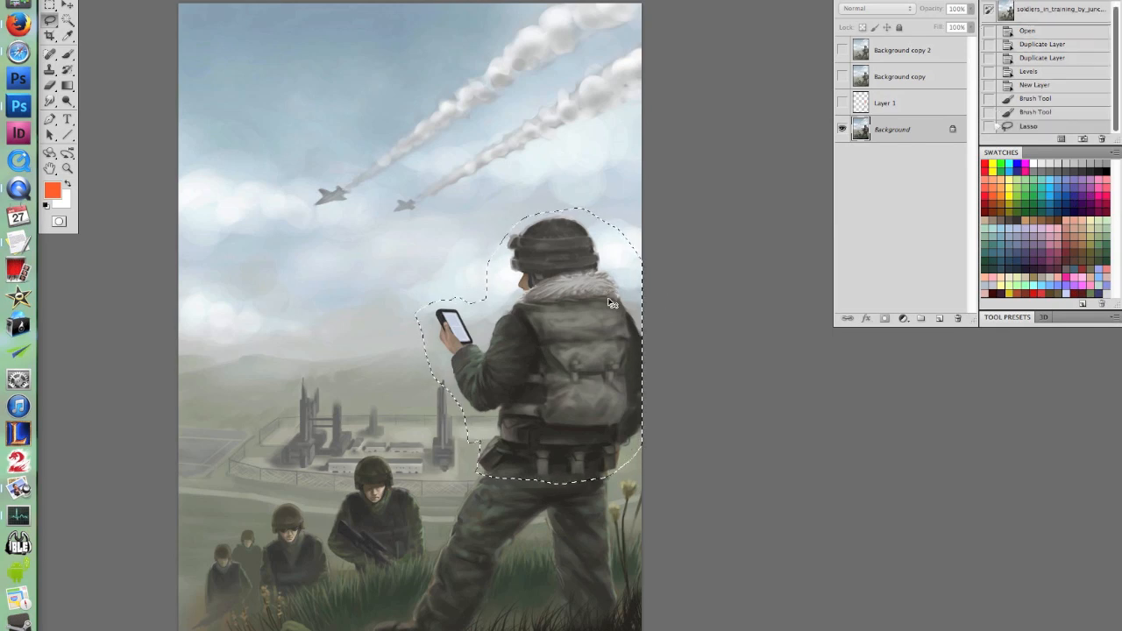
key(ctrl+c)
key(ctrl+v)
key(v)
drag(543, 363, 541, 323)
With the raised torso hidden, lasso the soldier's belt and legs on the Background, paste them onto a new layer, and show the torso again
click(842, 129)
click(894, 156)
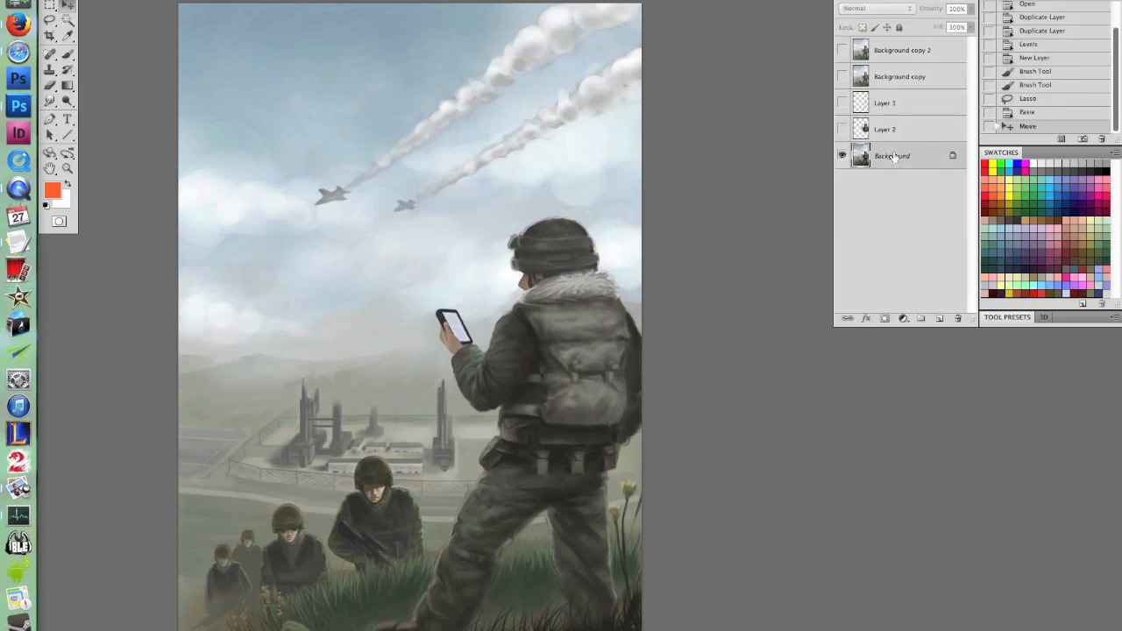
key(l)
mouse_move(409, 604)
mouse_down()
mouse_move(448, 628)
mouse_move(483, 622)
mouse_move(501, 564)
mouse_move(531, 528)
mouse_move(547, 530)
mouse_move(562, 603)
mouse_move(620, 608)
mouse_move(620, 483)
mouse_up()
drag(628, 439, 484, 432)
drag(441, 557, 442, 553)
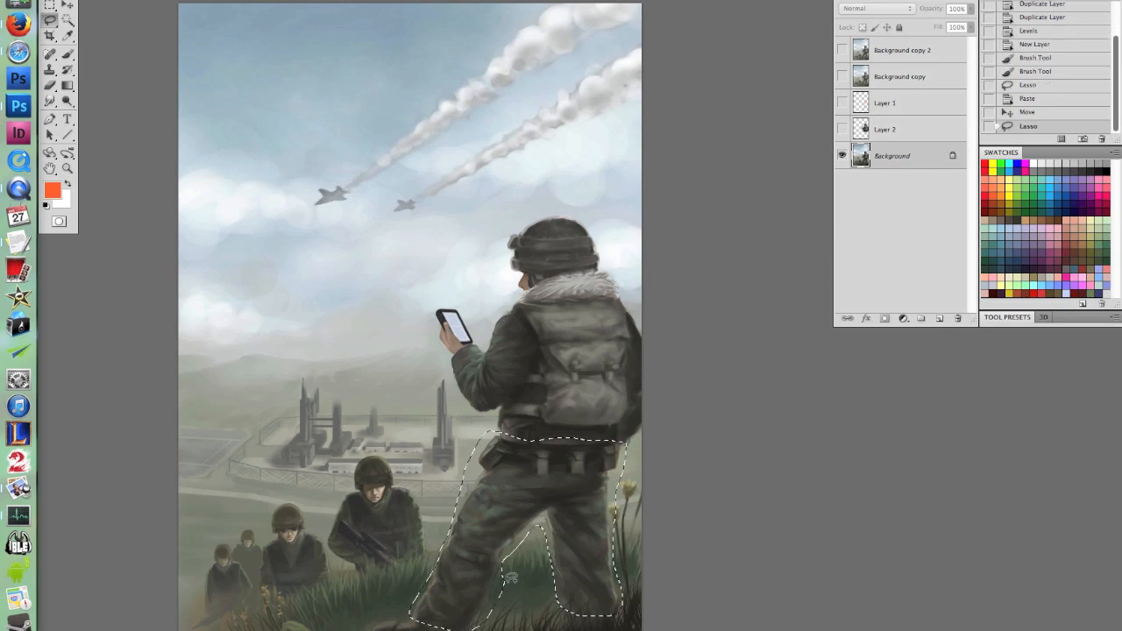
drag(504, 605, 560, 605)
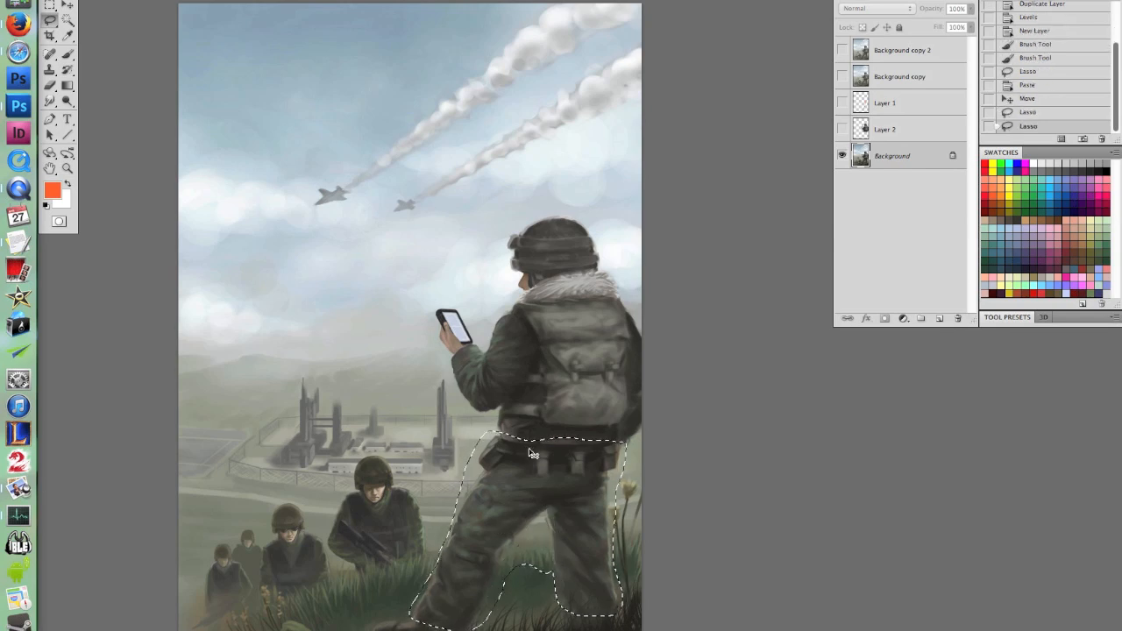
key(super+c)
key(super+v)
key(v)
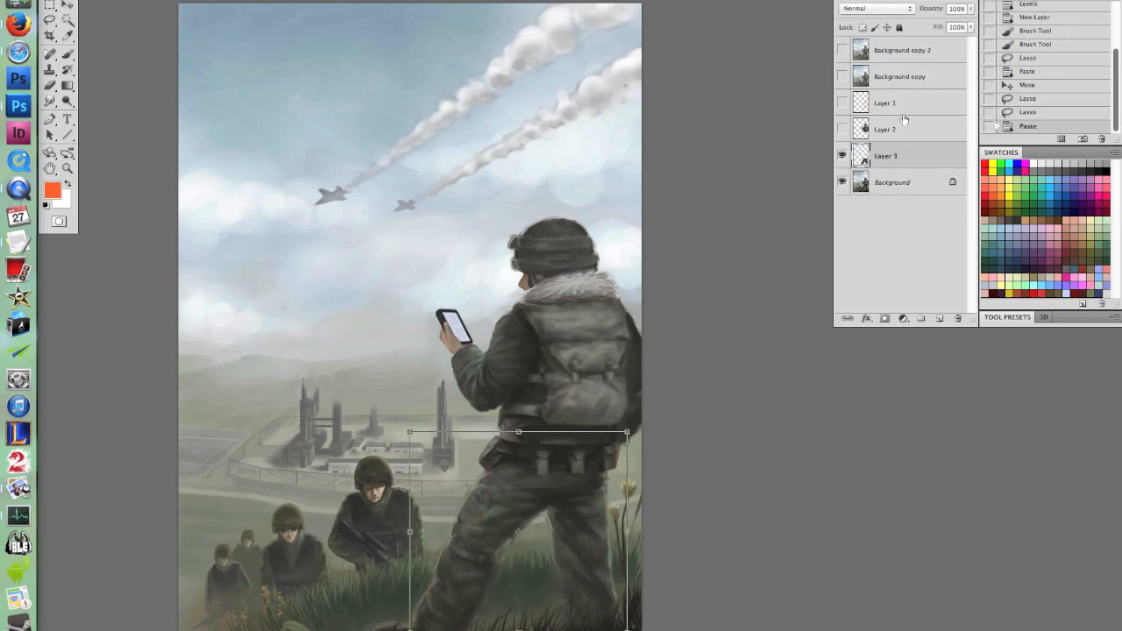
click(841, 130)
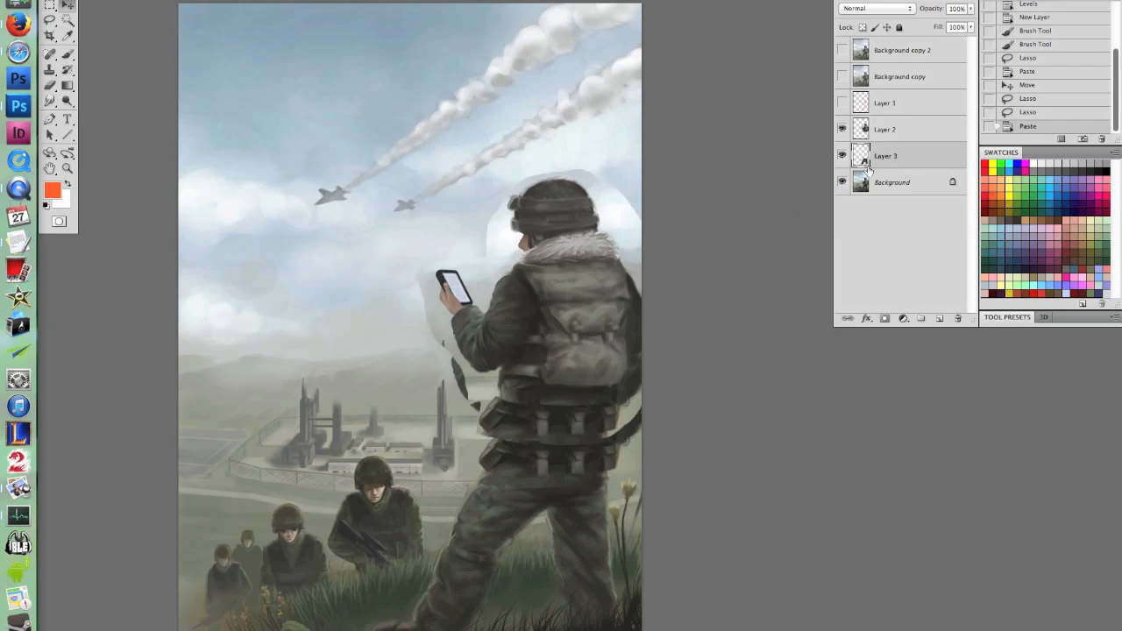
Stretch the pasted legs layer upward until the belt meets the raised torso, and merge the torso layer into it
key(super+t)
drag(515, 430, 519, 382)
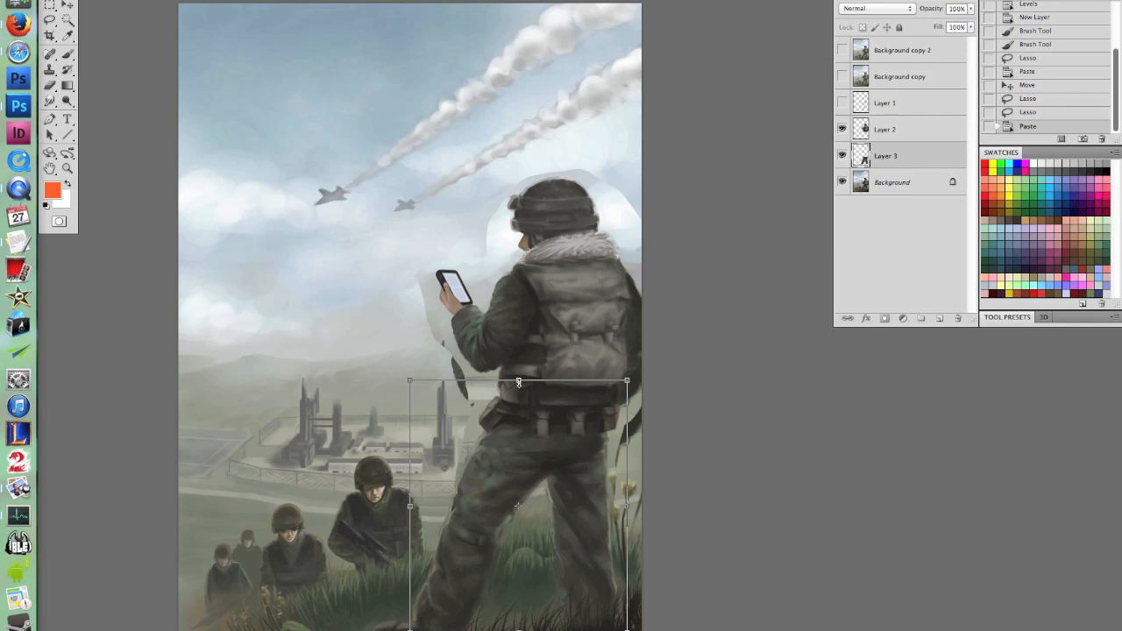
key(Return)
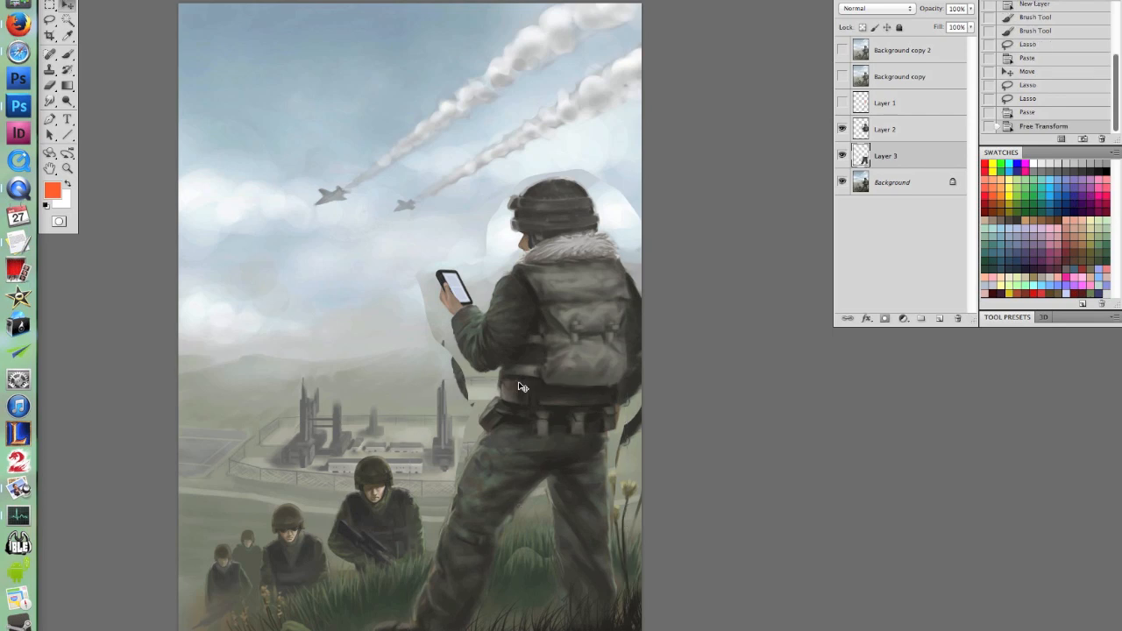
click(891, 133)
key(super+e)
Compare the standing soldier's original and corrected proportions by toggling the merged layer's visibility
click(843, 130)
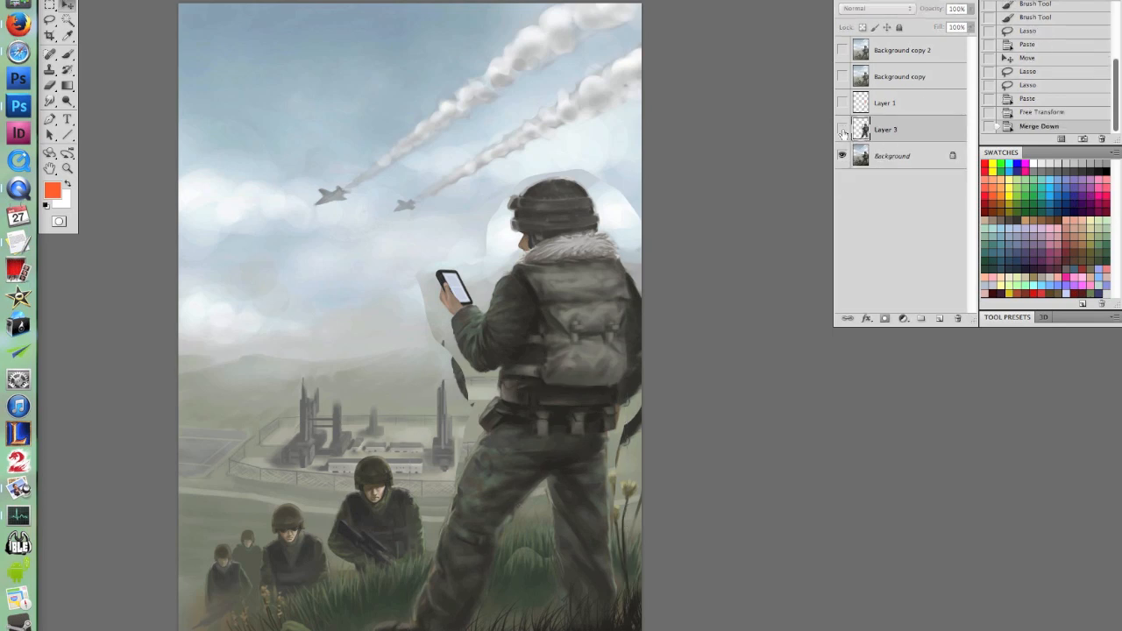
click(842, 130)
key(super+minus)
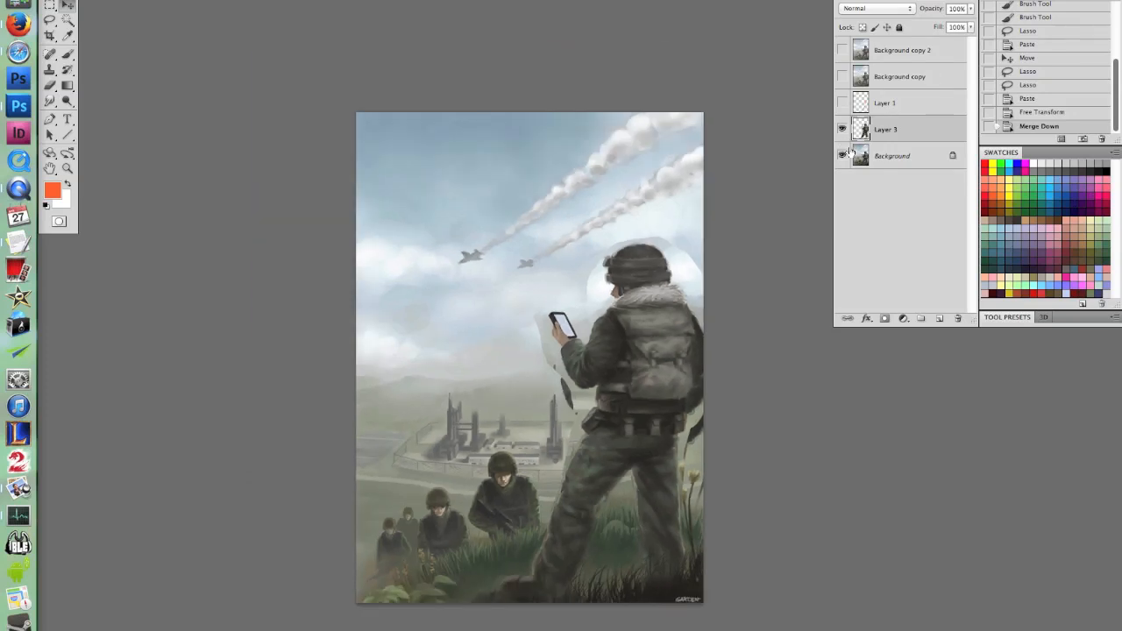
click(842, 129)
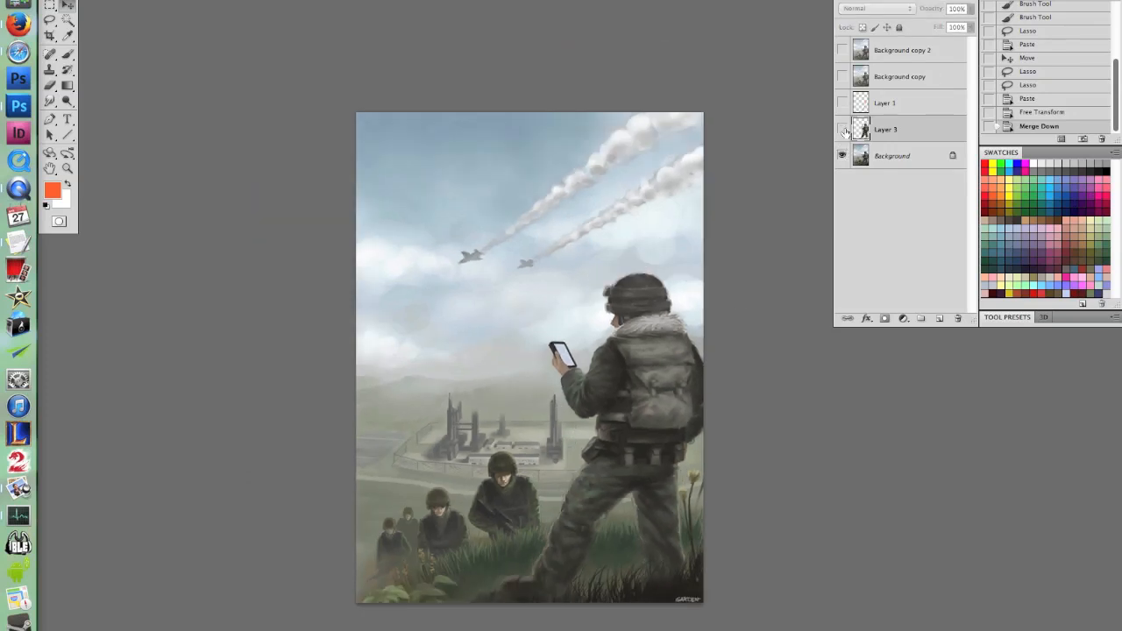
click(843, 129)
click(842, 129)
click(842, 130)
Brush sampled background colours over the leftover cut-out edges around the standing soldier's head, arm and legs
key(super+equal)
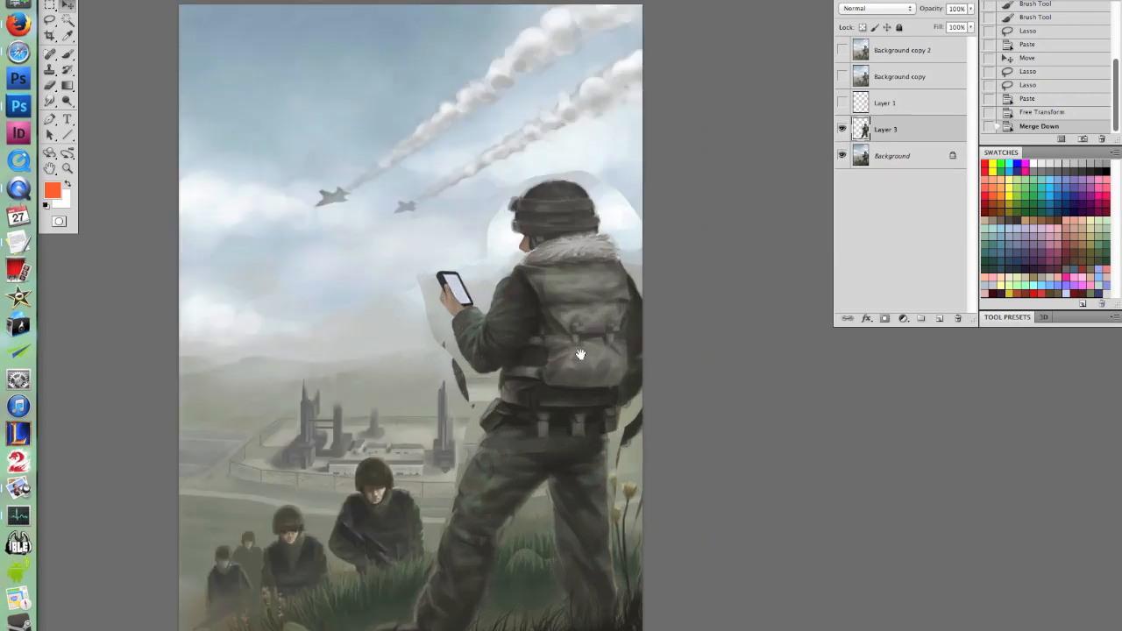
scroll(575, 355, up, 1)
click(72, 57)
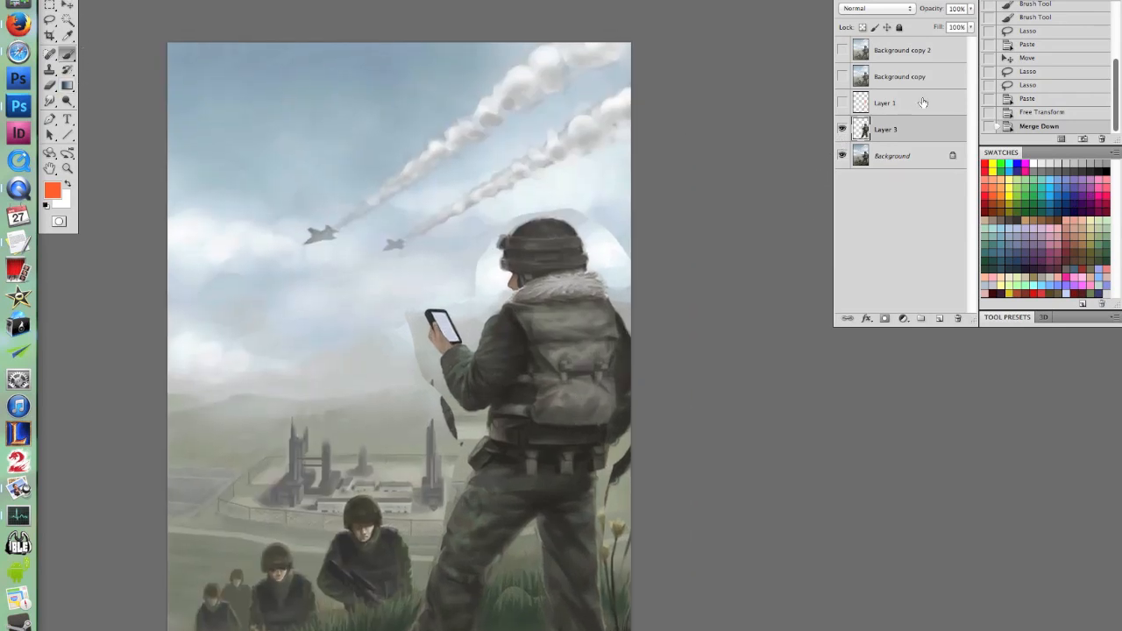
alt+click(409, 340)
mouse_move(410, 346)
mouse_down()
mouse_move(435, 382)
mouse_move(437, 356)
mouse_move(432, 385)
mouse_move(457, 424)
mouse_up()
alt+click(436, 403)
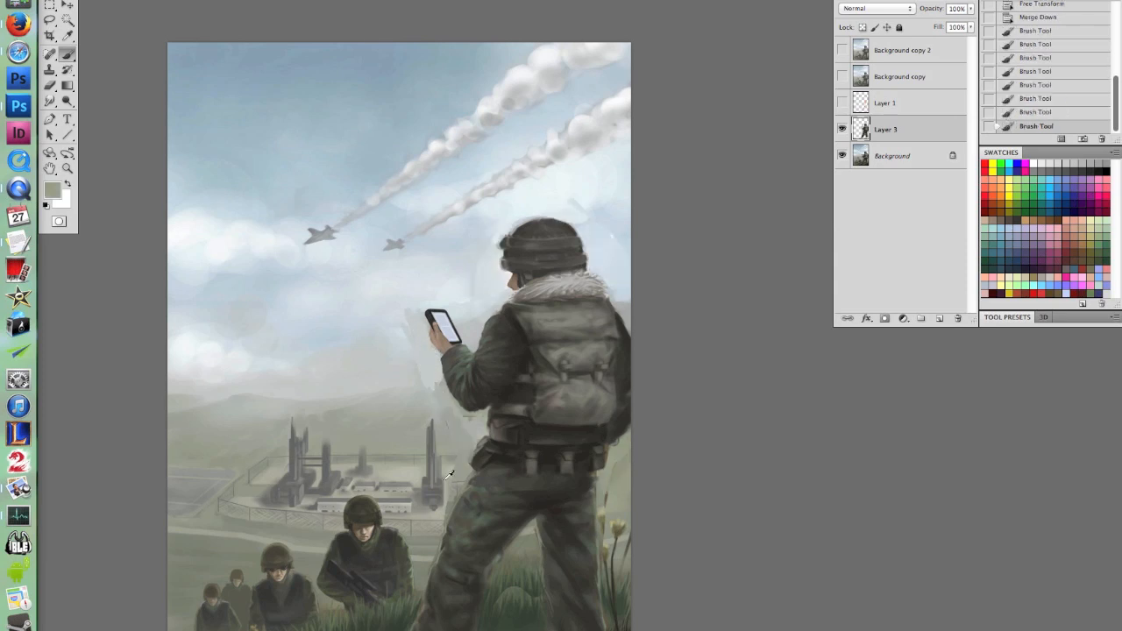
drag(447, 490, 452, 526)
Blend the haze beside the phone and arm and the grass between the legs, and merge the layer into the Background
alt+click(414, 369)
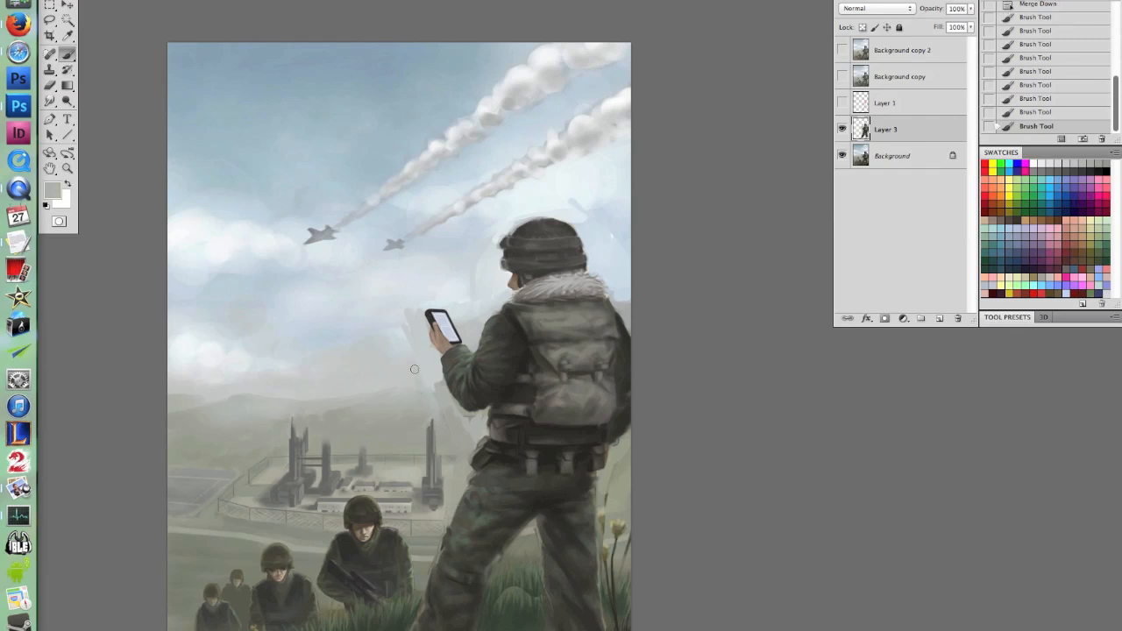
click(435, 376)
alt+click(399, 324)
alt+click(521, 553)
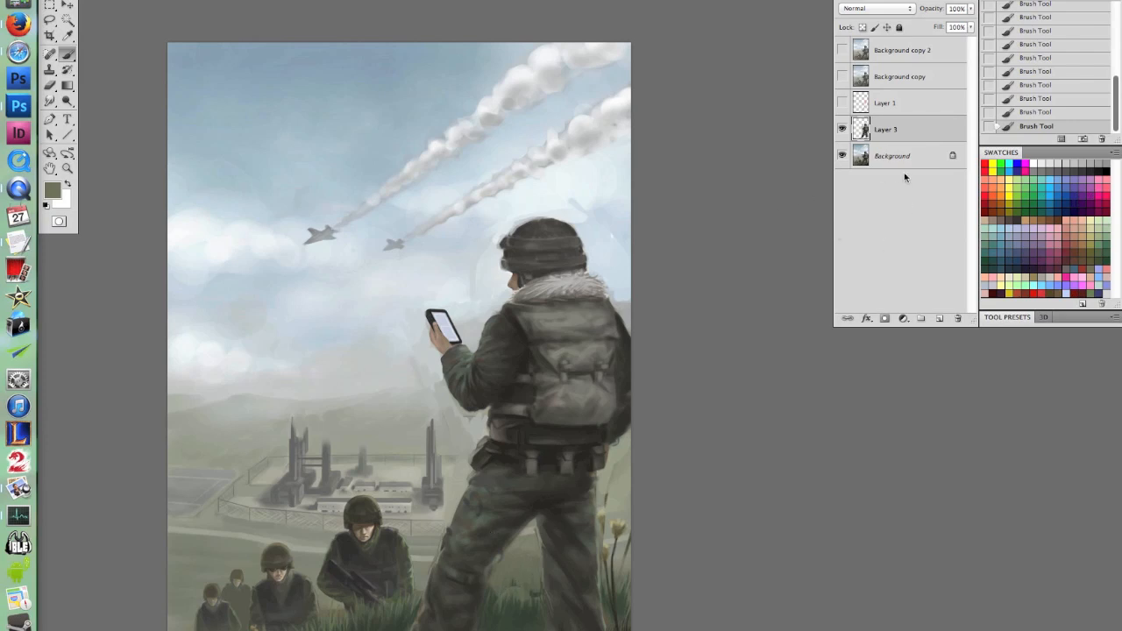
key(ctrl+e)
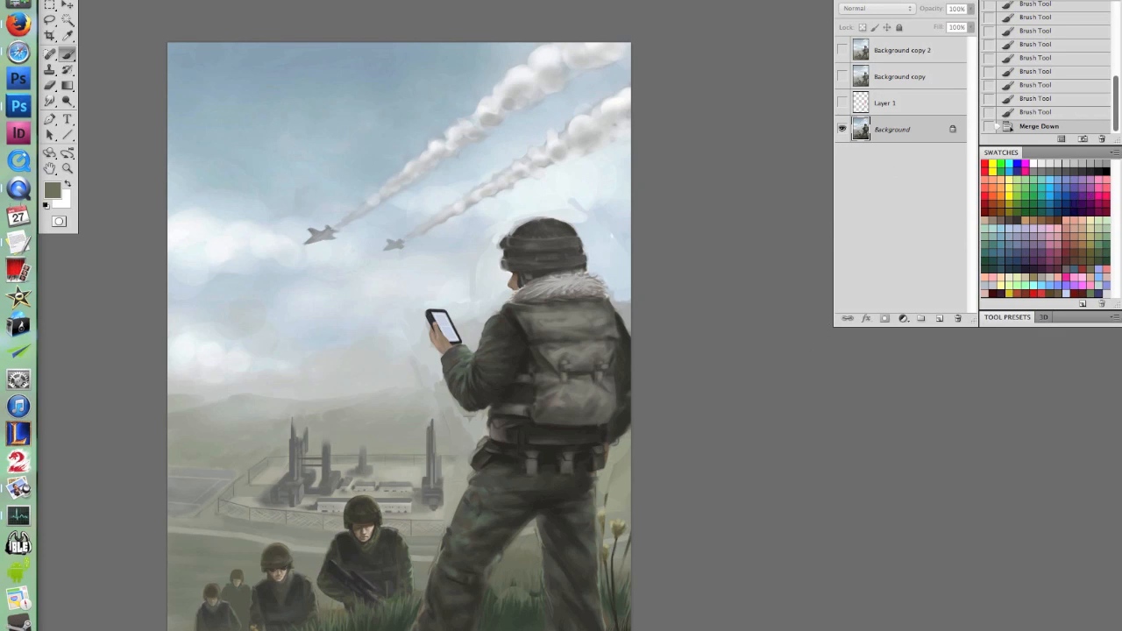
Intensify the Background layer's colours with a Vibrance adjustment
click(168, 0)
mouse_move(228, 0)
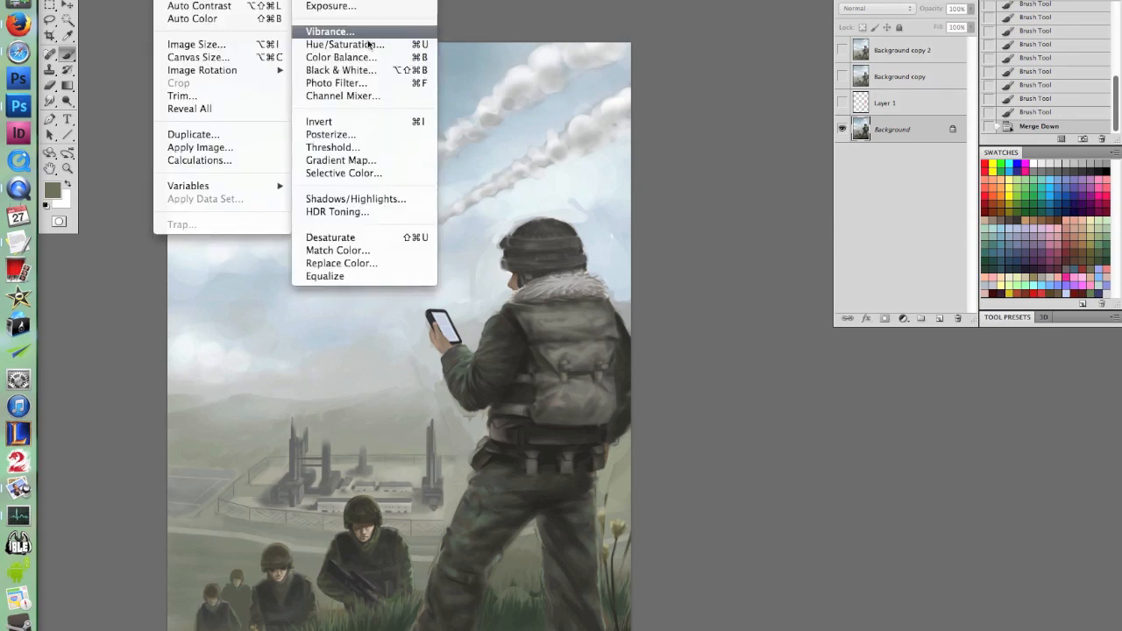
click(369, 36)
drag(882, 56, 905, 58)
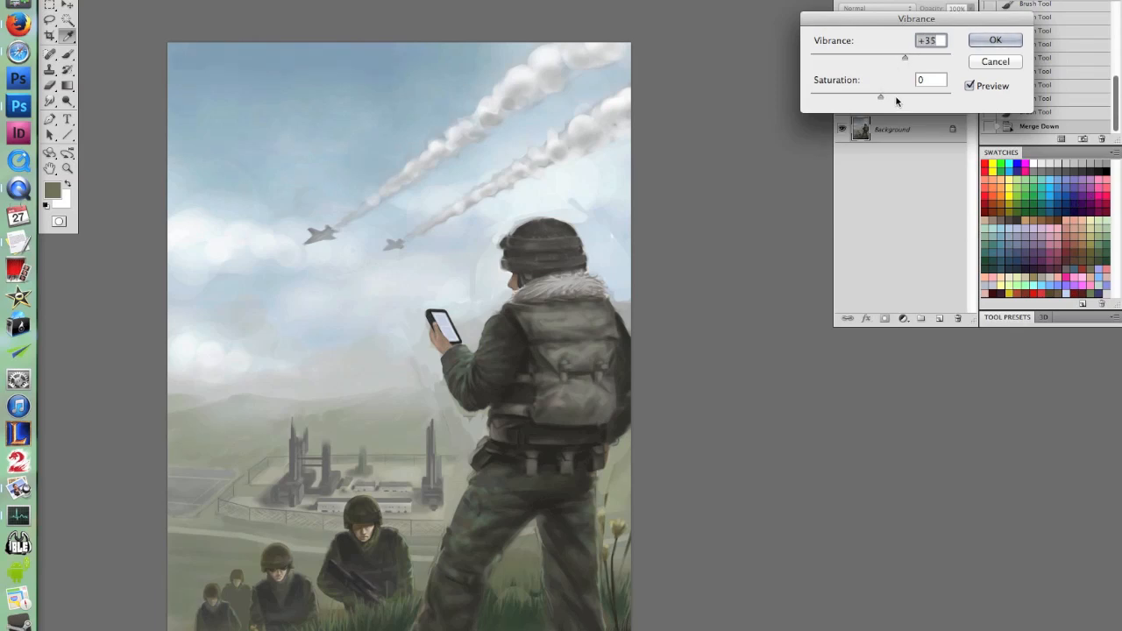
drag(896, 98, 899, 58)
click(994, 41)
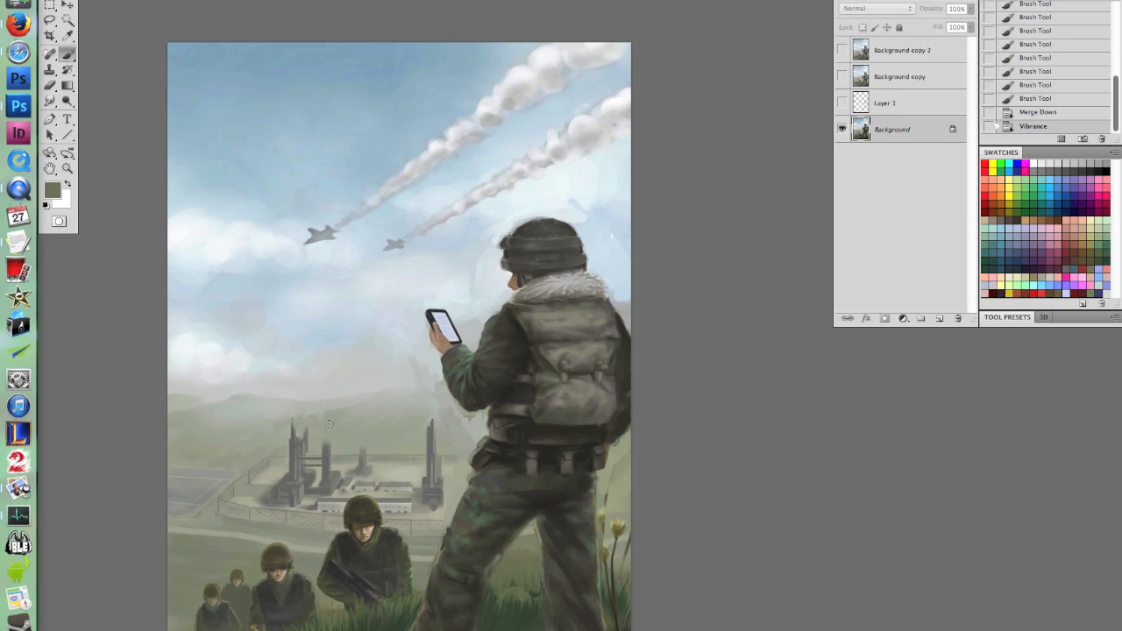
Circle the hazy horizon and the two jets with the brush, undoing each mark
mouse_move(347, 344)
mouse_down()
mouse_move(200, 397)
mouse_move(326, 425)
mouse_move(423, 412)
mouse_move(407, 377)
mouse_move(311, 353)
mouse_up()
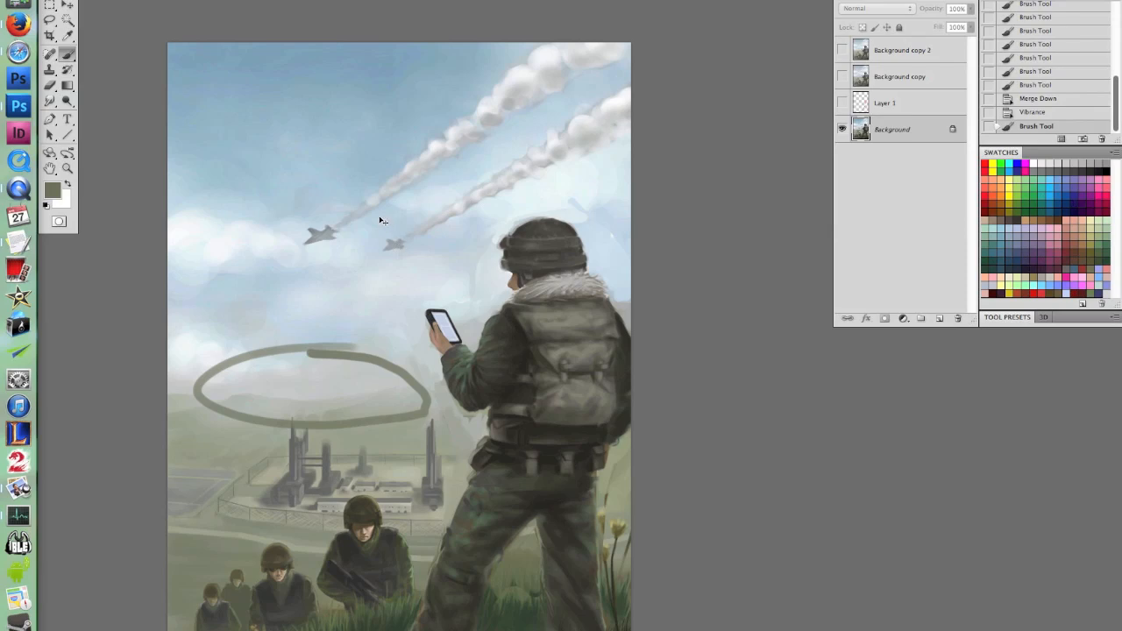
key(super+z)
mouse_move(359, 186)
mouse_down()
mouse_move(349, 184)
mouse_move(388, 333)
mouse_move(338, 194)
mouse_up()
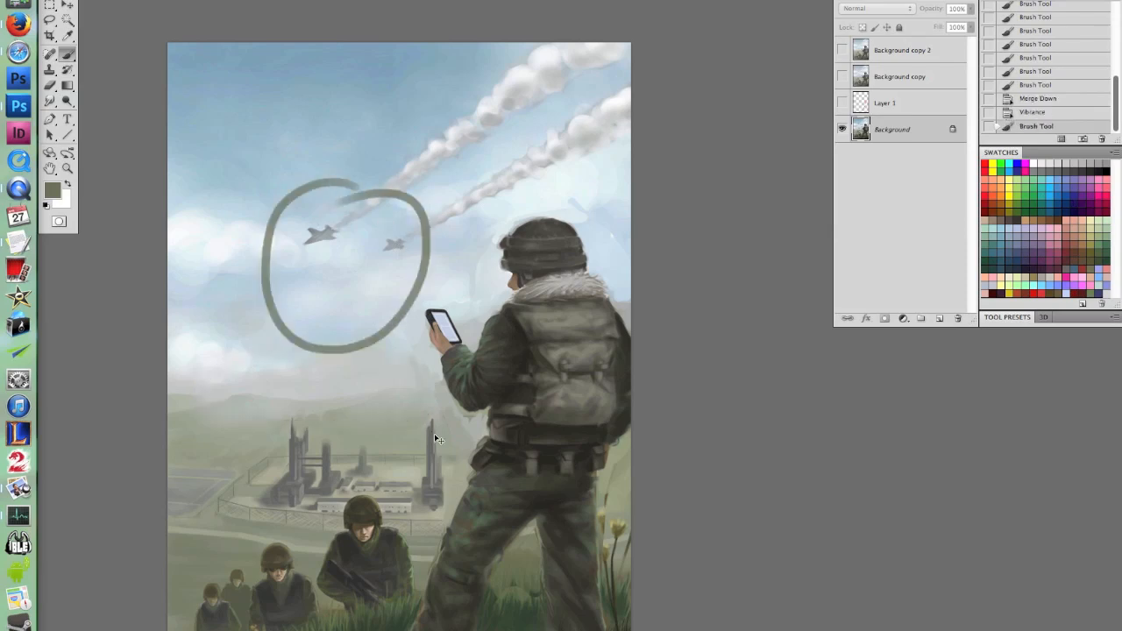
key(super+z)
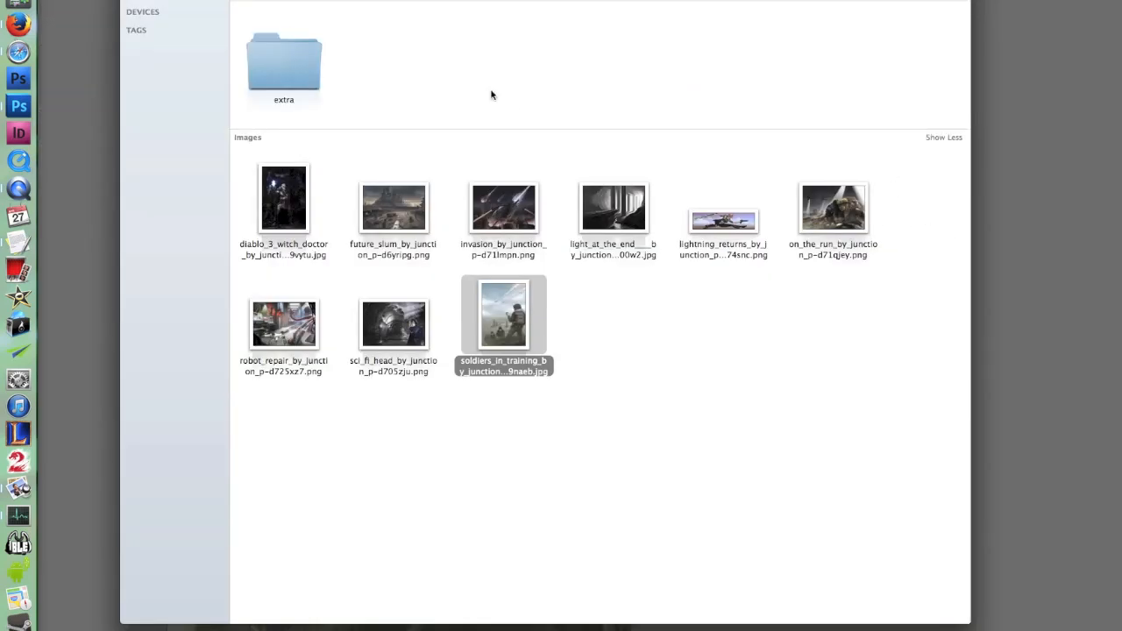
Open Ascending_Mount_Masada_by_malter1.jpg from the extra folder in Adobe Photoshop CS5.1 and centre it in view
double_click(290, 48)
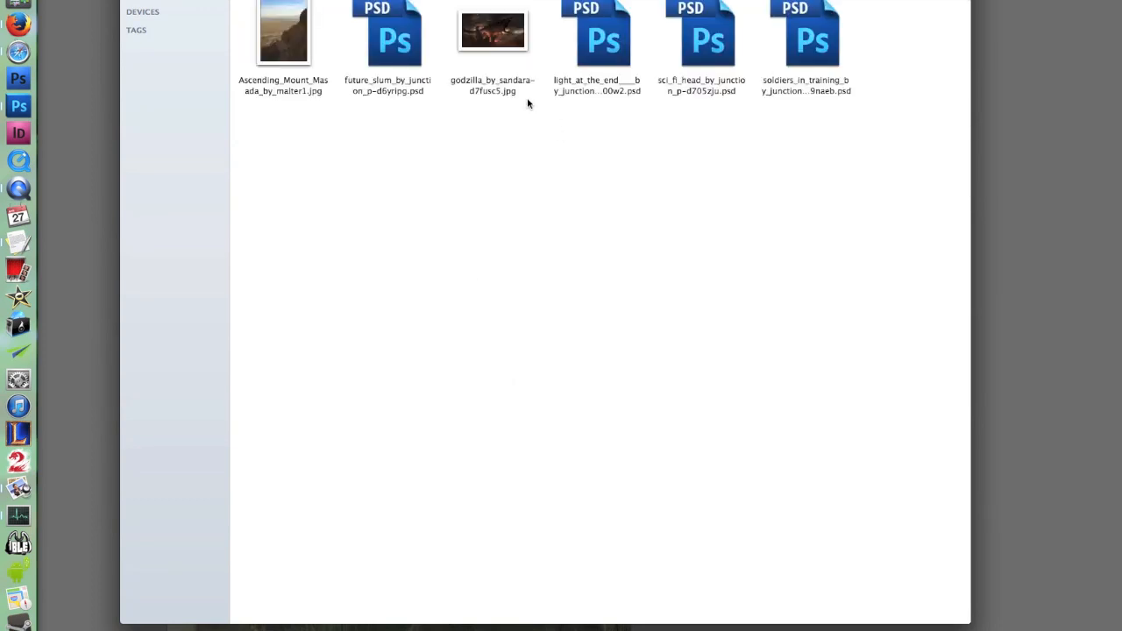
click(279, 31)
right_click(281, 32)
mouse_move(307, 50)
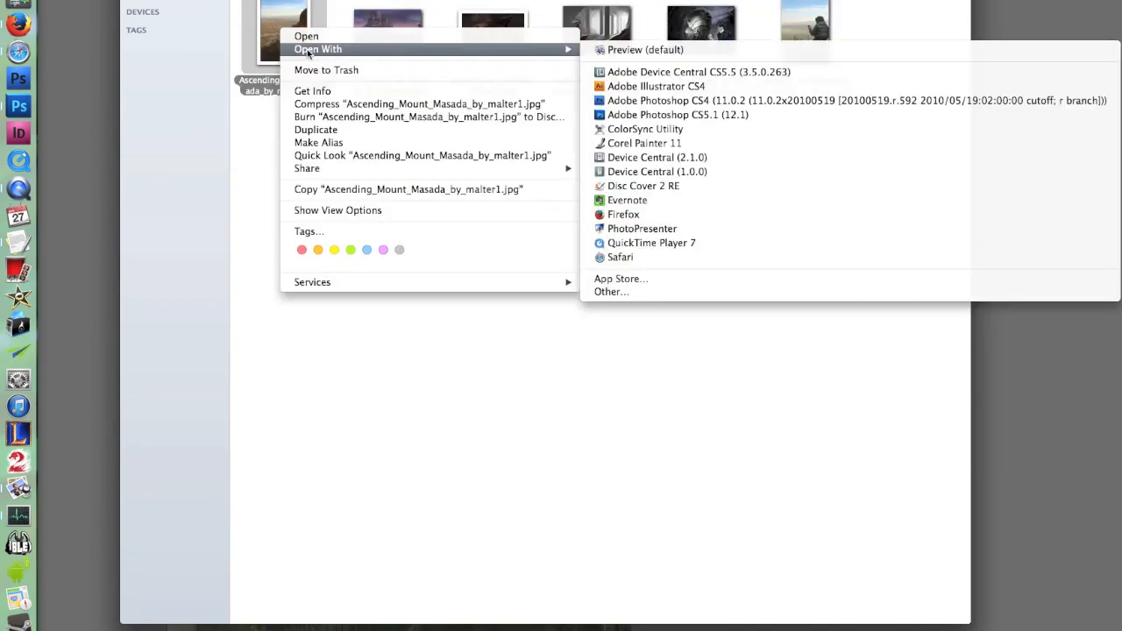
click(657, 114)
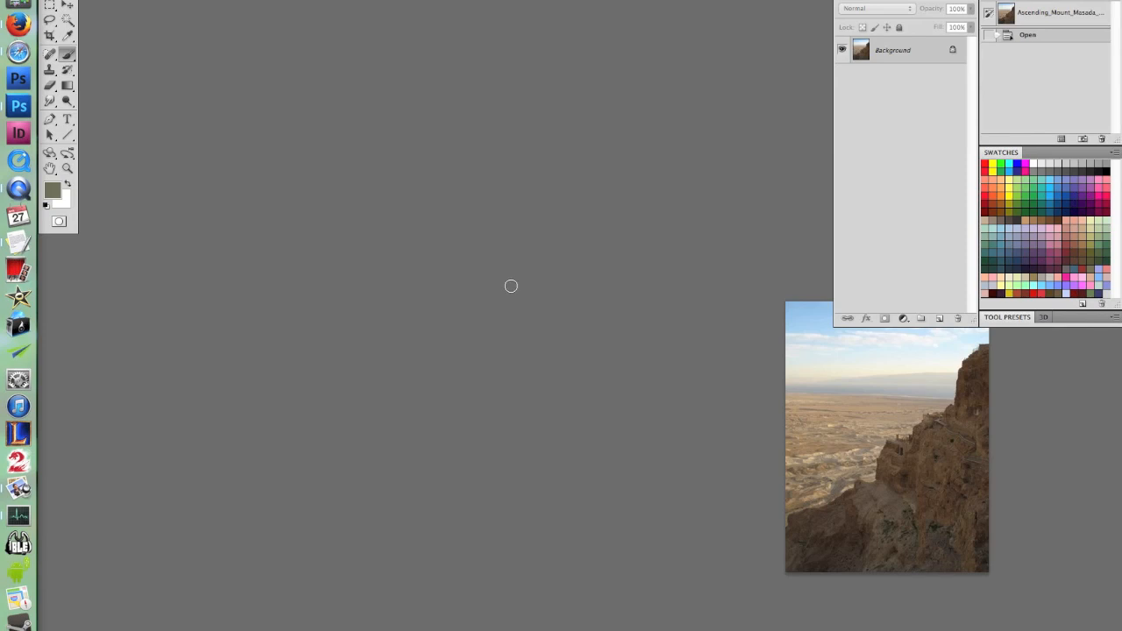
drag(904, 487, 516, 412)
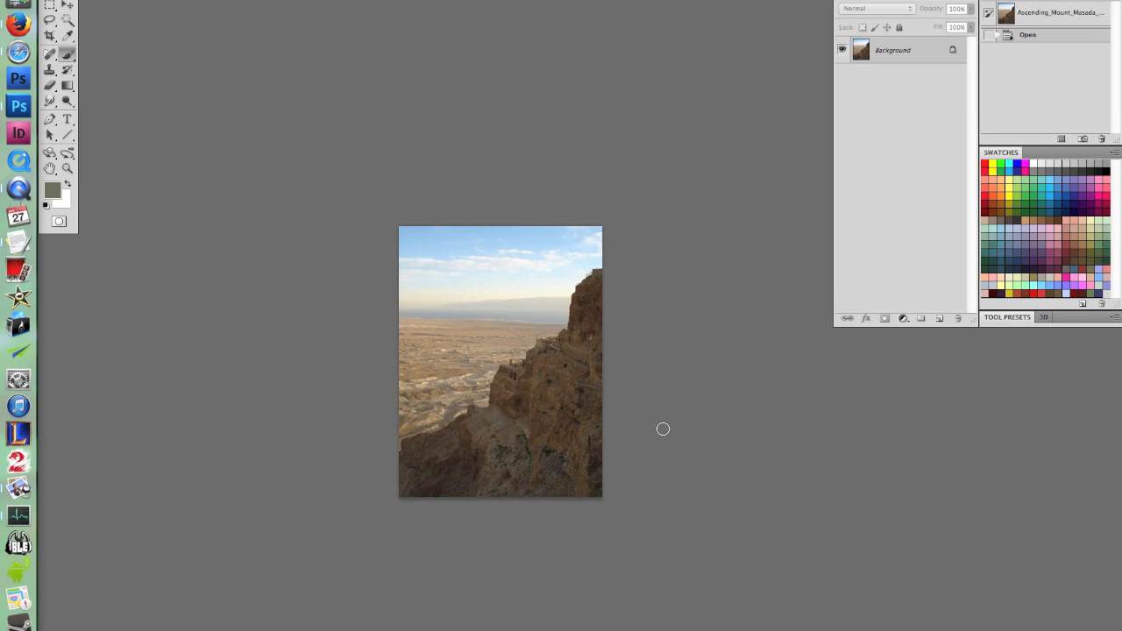
Lasso the sky and desert area of the Masada photo and paste it into the soldiers painting as a new layer
click(50, 19)
drag(388, 263, 395, 355)
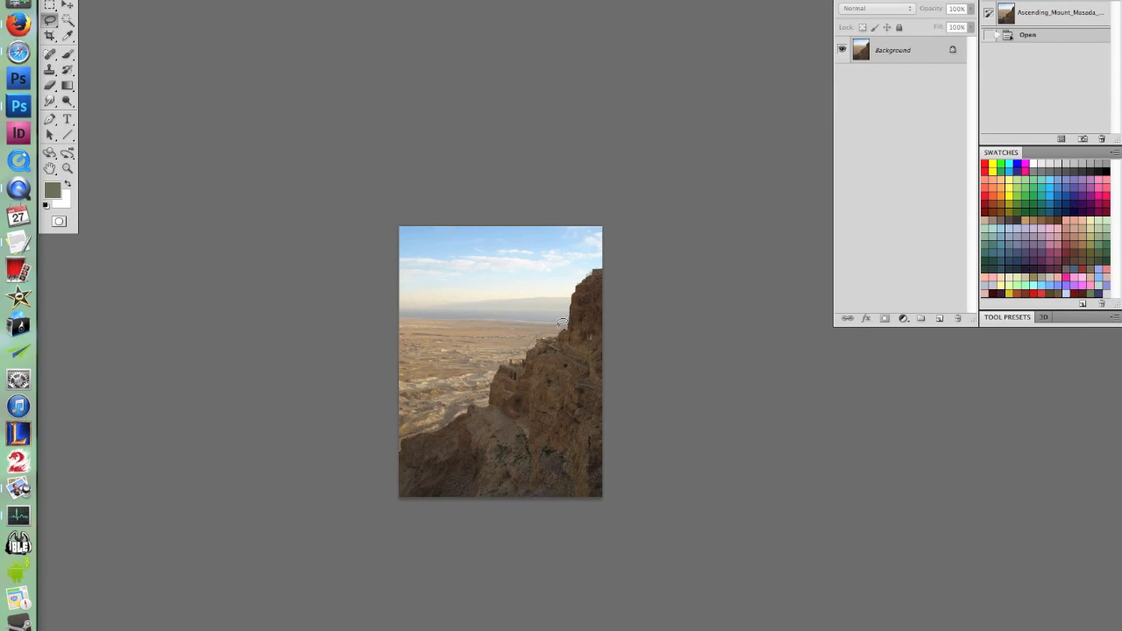
mouse_move(572, 281)
mouse_down()
mouse_move(603, 257)
mouse_move(590, 193)
mouse_move(376, 142)
mouse_up()
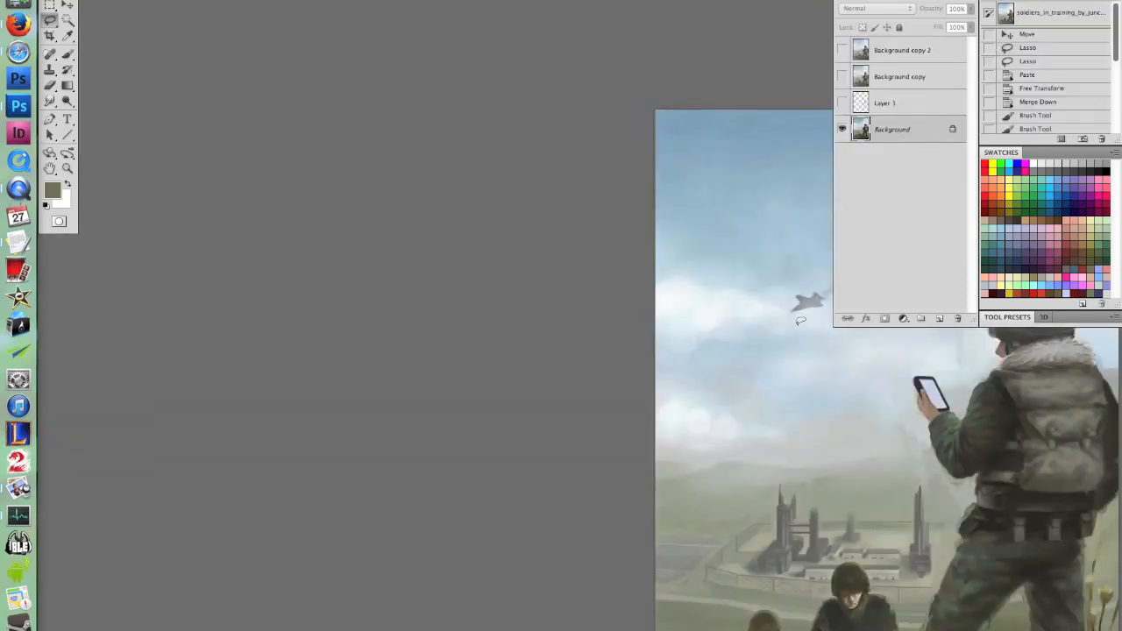
mouse_move(799, 321)
mouse_down()
mouse_move(556, 333)
mouse_move(436, 305)
mouse_move(414, 312)
mouse_up()
key(super+v)
key(v)
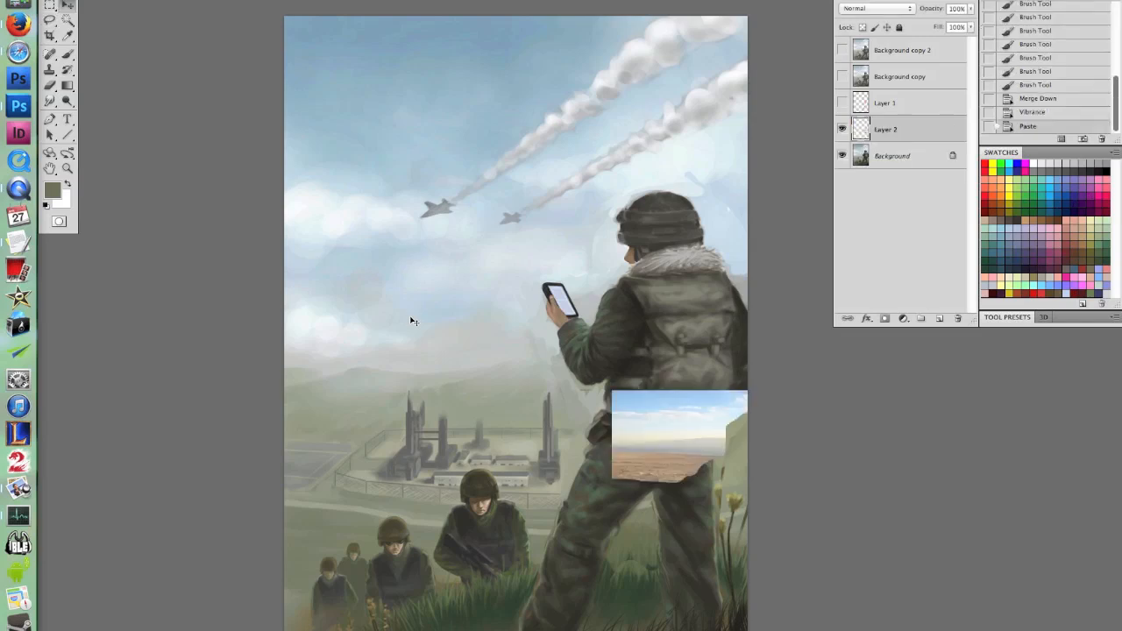
Enlarge the pasted desert photo, rotate it slightly counterclockwise, and position it across the painting's full width at the horizon
key(super+t)
drag(617, 396, 385, 147)
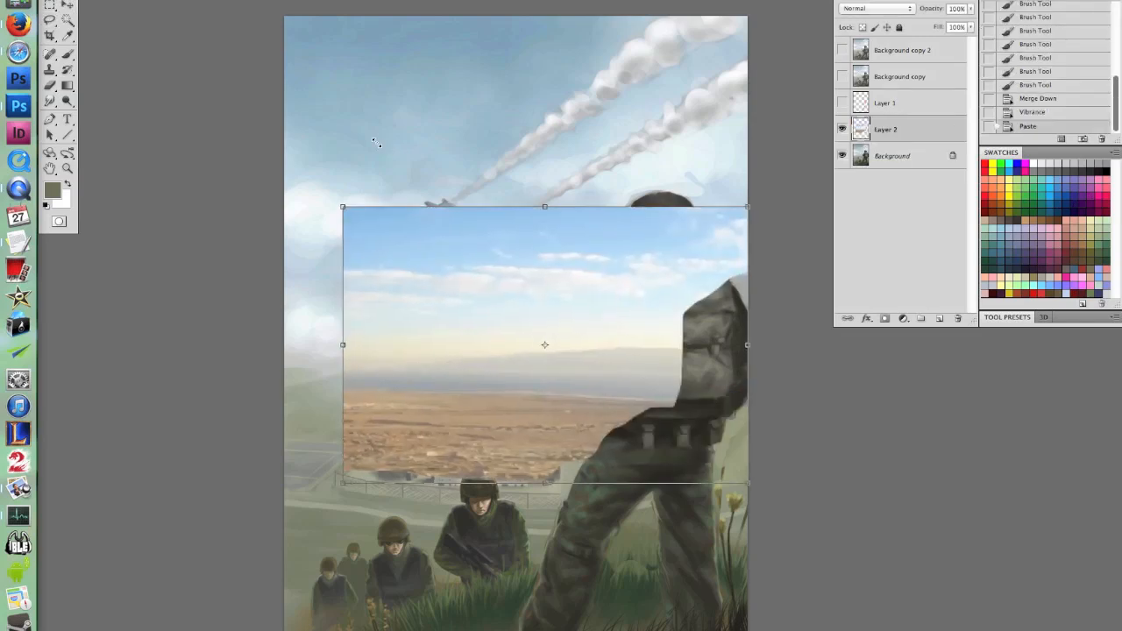
drag(659, 111, 646, 106)
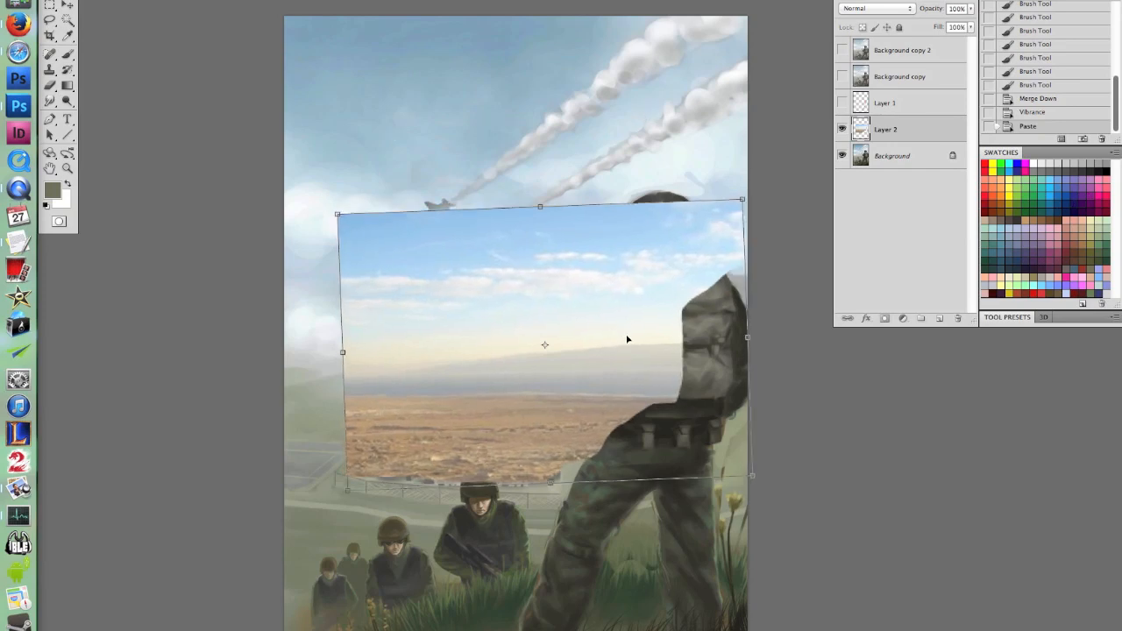
drag(626, 338, 572, 293)
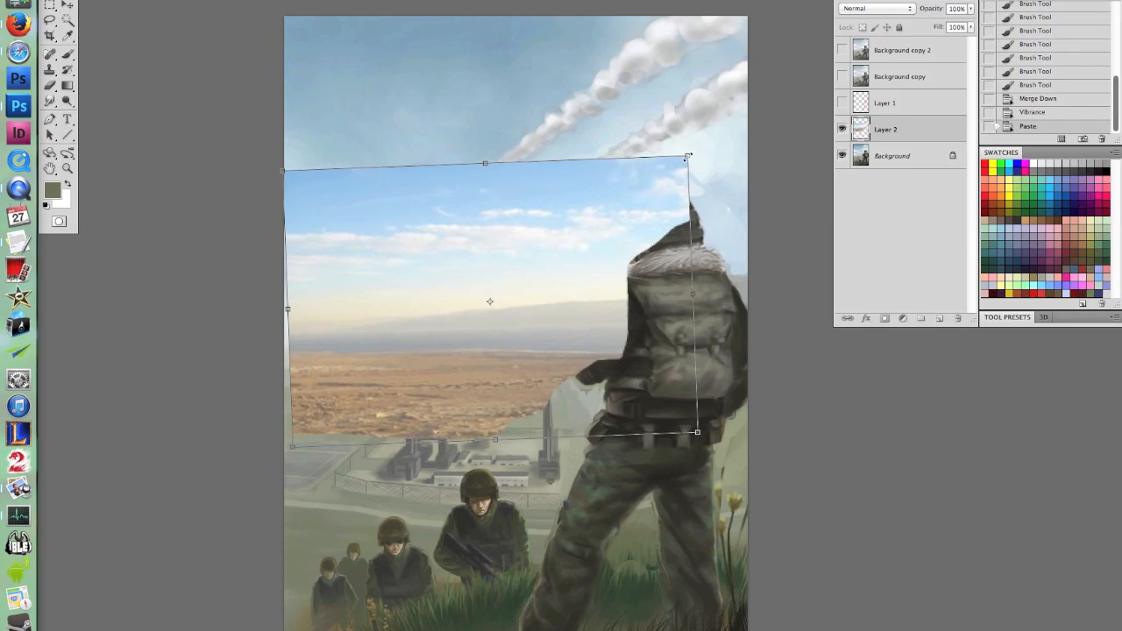
drag(687, 156, 749, 104)
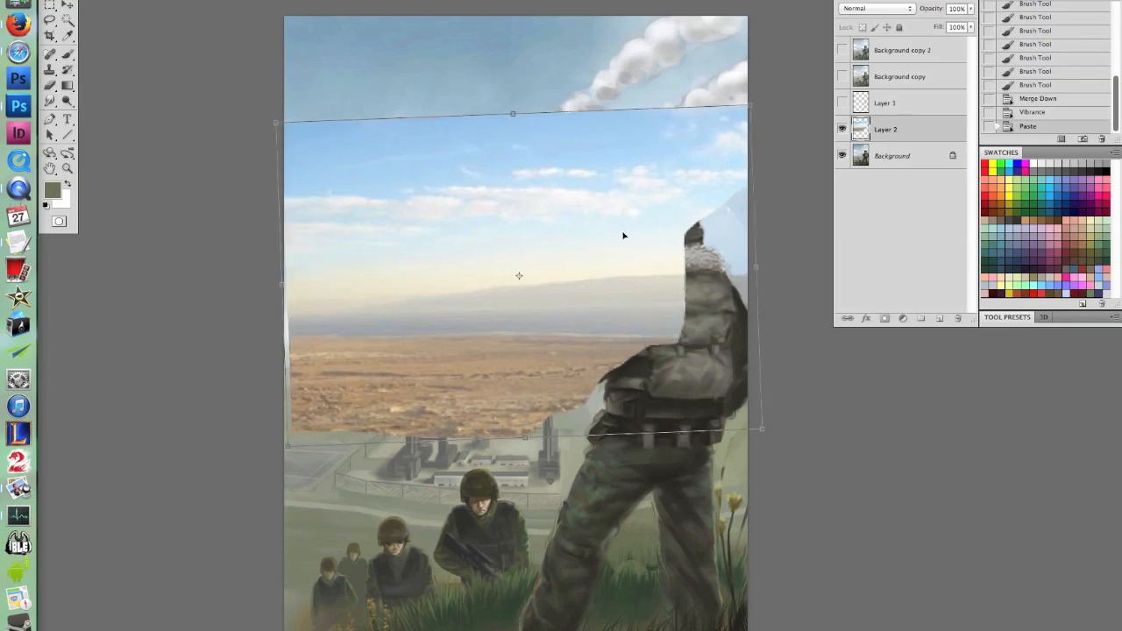
drag(623, 235, 617, 233)
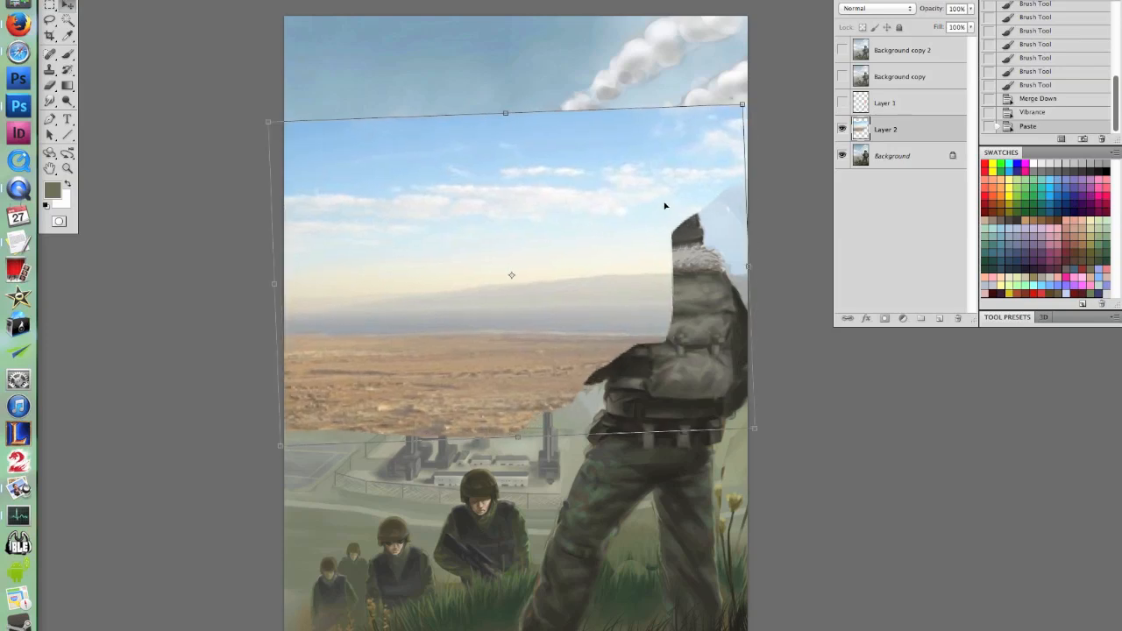
key(Return)
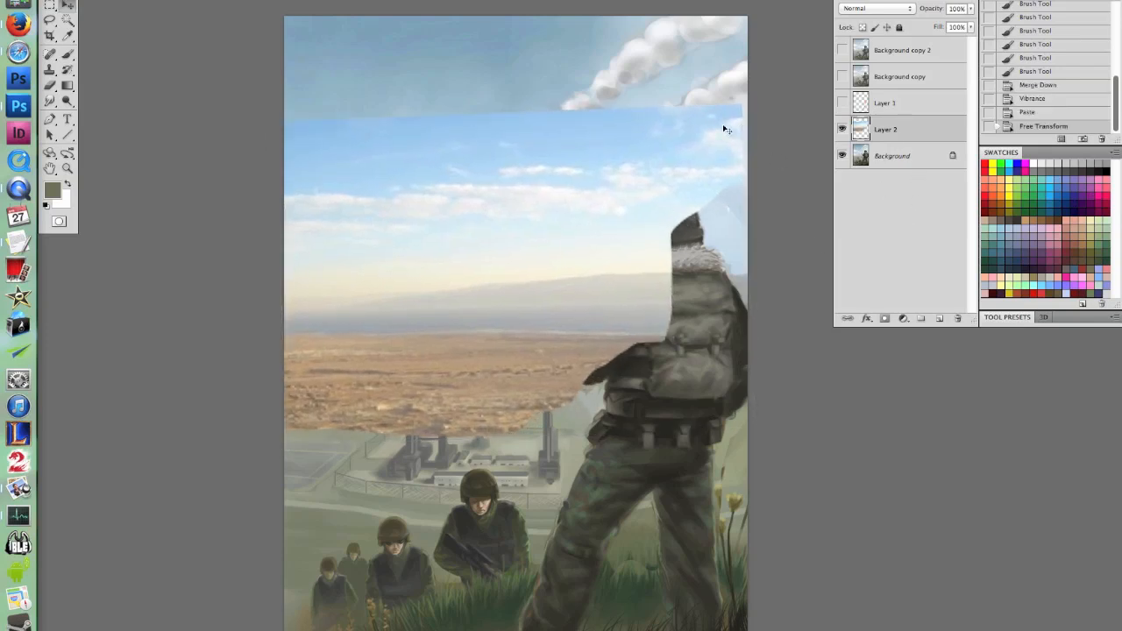
Add a layer mask to the desert photo and paint it black over the standing soldier's head, phone, arm and torso
click(885, 319)
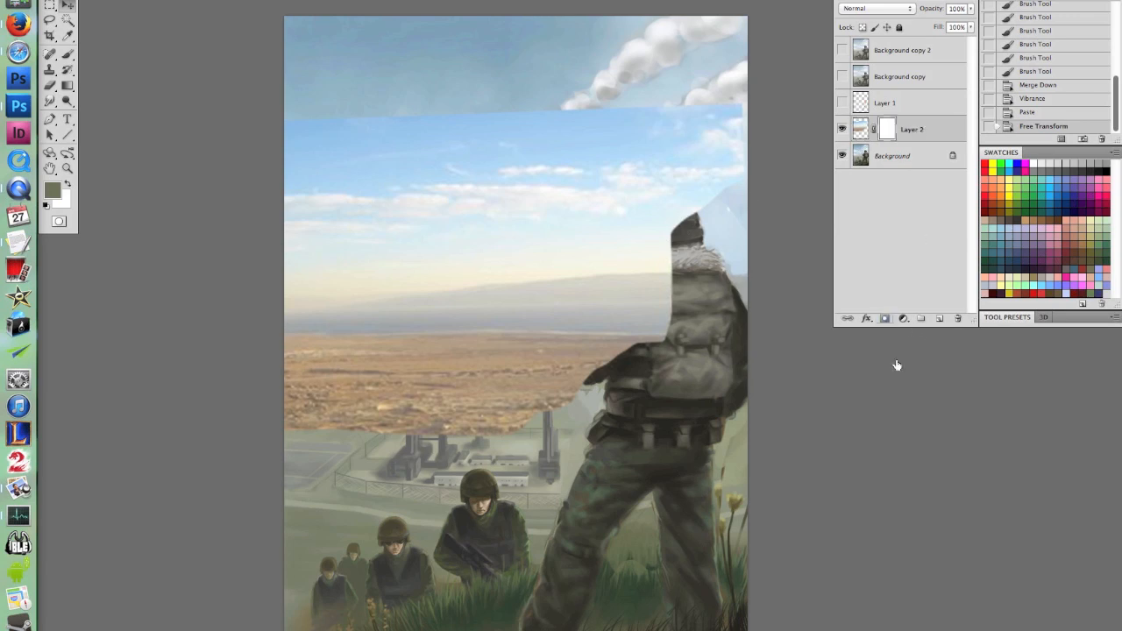
click(66, 53)
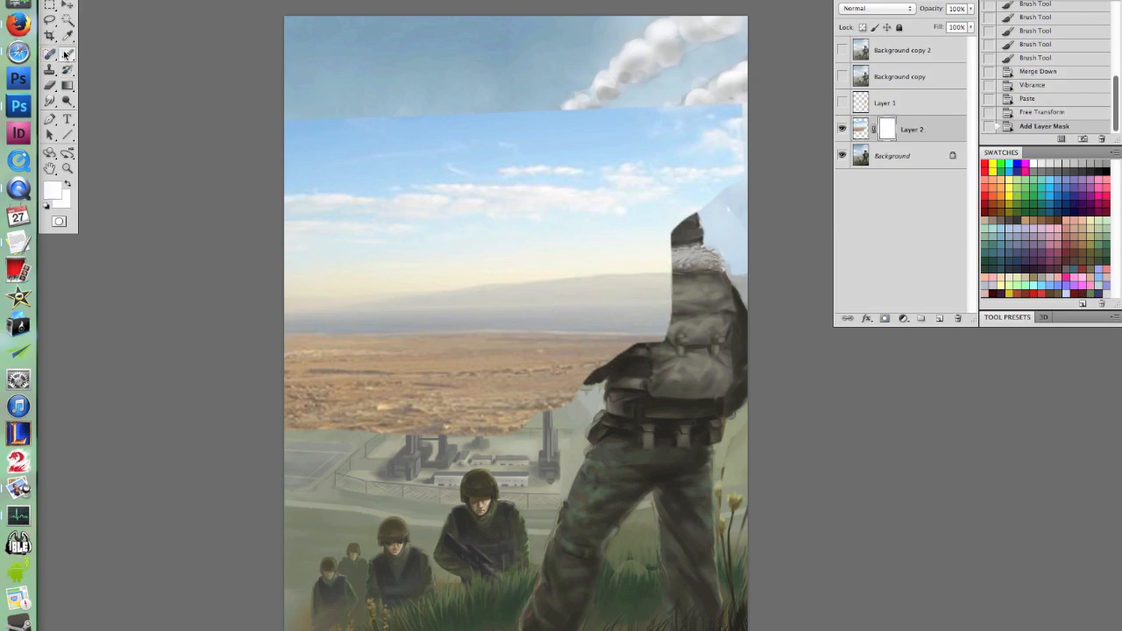
key(d)
key(x)
right_click(613, 310)
click(659, 329)
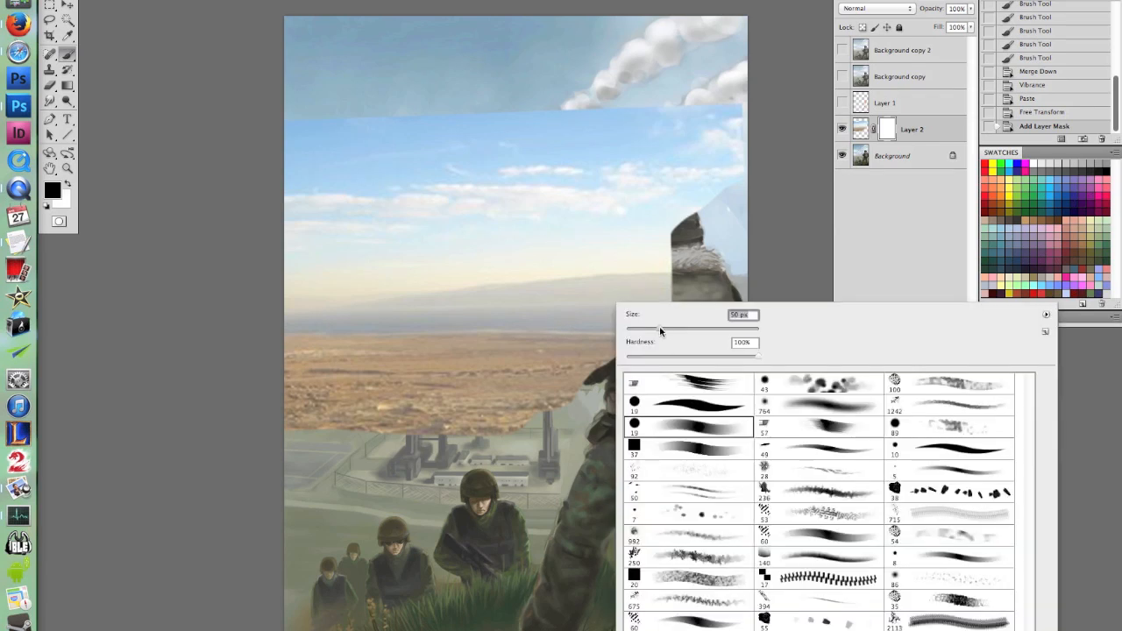
click(637, 229)
drag(641, 180, 614, 218)
mouse_move(614, 219)
mouse_down()
mouse_move(655, 187)
mouse_move(628, 267)
mouse_move(673, 226)
mouse_move(679, 250)
mouse_move(640, 351)
mouse_move(599, 306)
mouse_move(566, 346)
mouse_move(549, 295)
mouse_move(532, 325)
mouse_move(545, 320)
mouse_move(612, 360)
mouse_move(566, 376)
mouse_move(606, 338)
mouse_up()
drag(687, 206, 671, 245)
Set the brush to 57 px with 52% hardness and paint the mask white to restore the photo tightly around the soldier's head, phone and arm
right_click(668, 252)
click(731, 356)
click(748, 302)
click(726, 276)
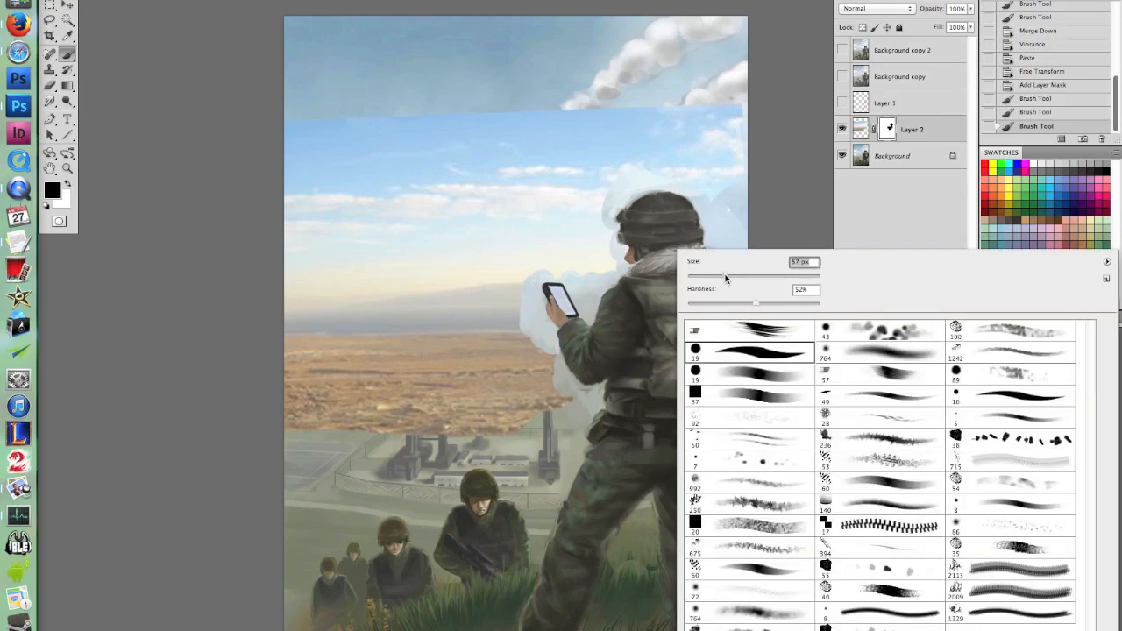
click(487, 257)
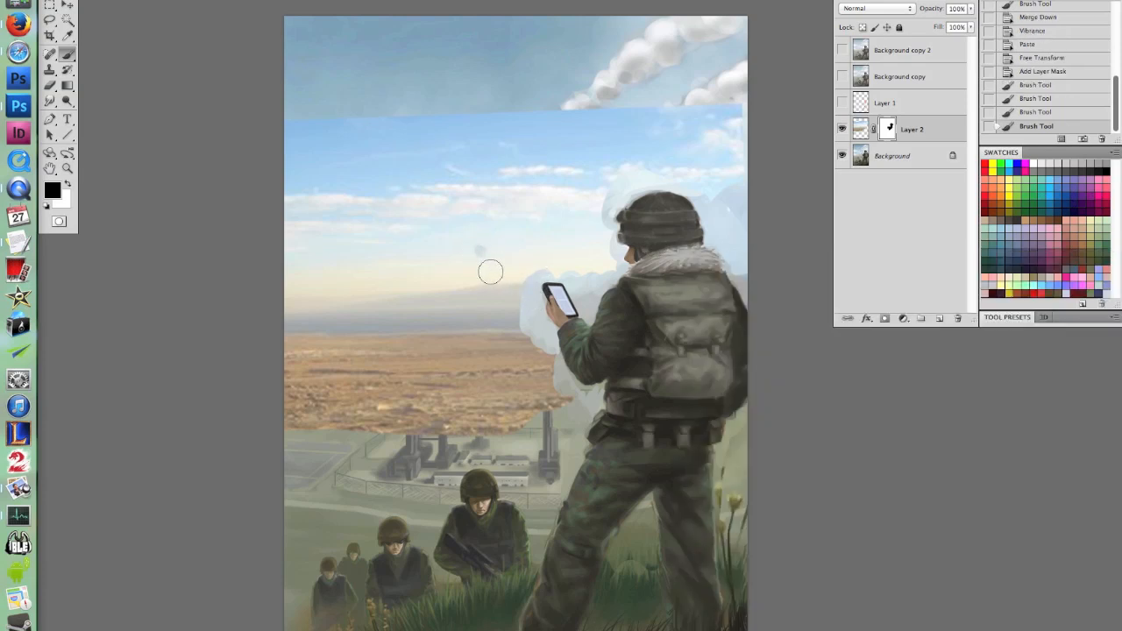
key(x)
mouse_move(503, 268)
mouse_down()
mouse_move(534, 329)
mouse_move(548, 325)
mouse_move(532, 307)
mouse_move(564, 376)
mouse_up()
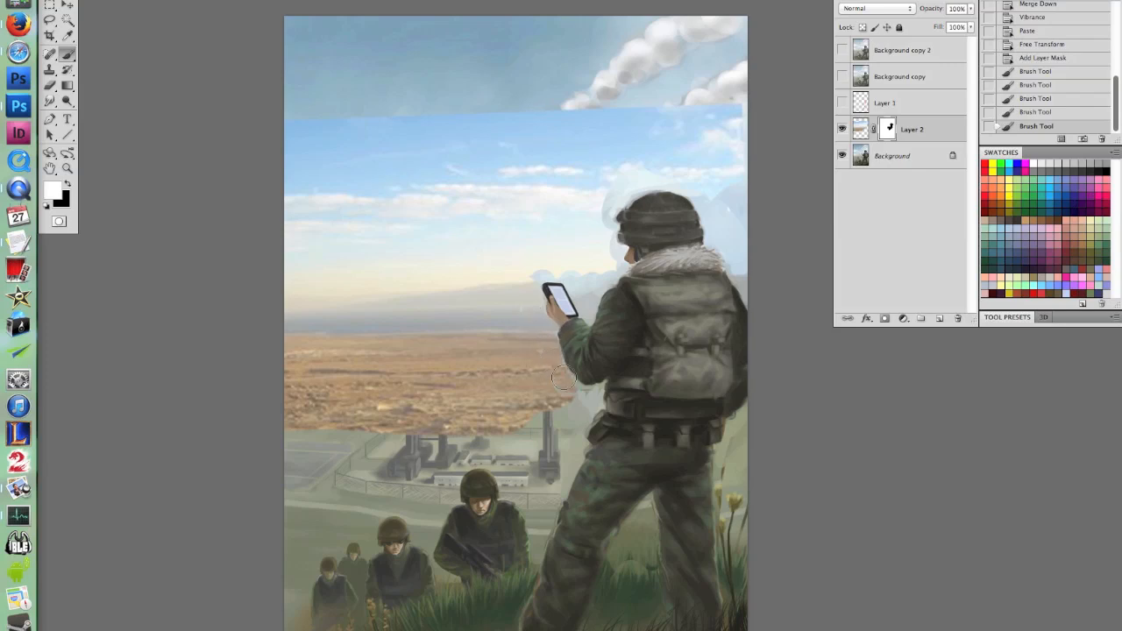
mouse_move(528, 326)
mouse_down()
mouse_move(586, 301)
mouse_move(588, 311)
mouse_move(580, 303)
mouse_move(593, 276)
mouse_move(594, 298)
mouse_move(618, 251)
mouse_up()
drag(625, 193, 601, 220)
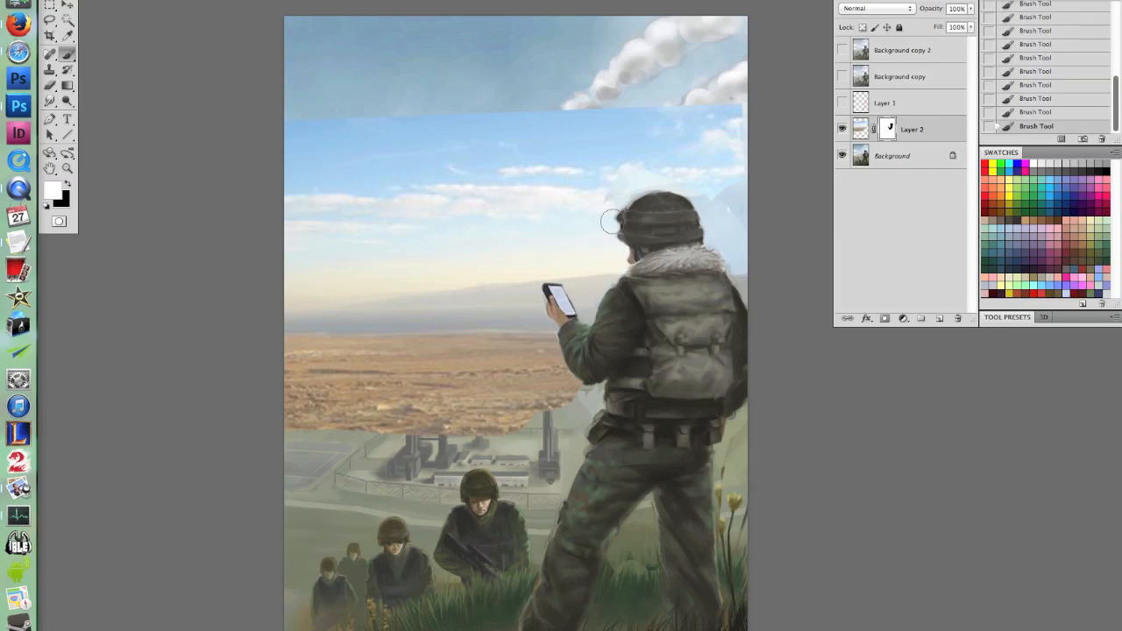
drag(680, 175, 716, 236)
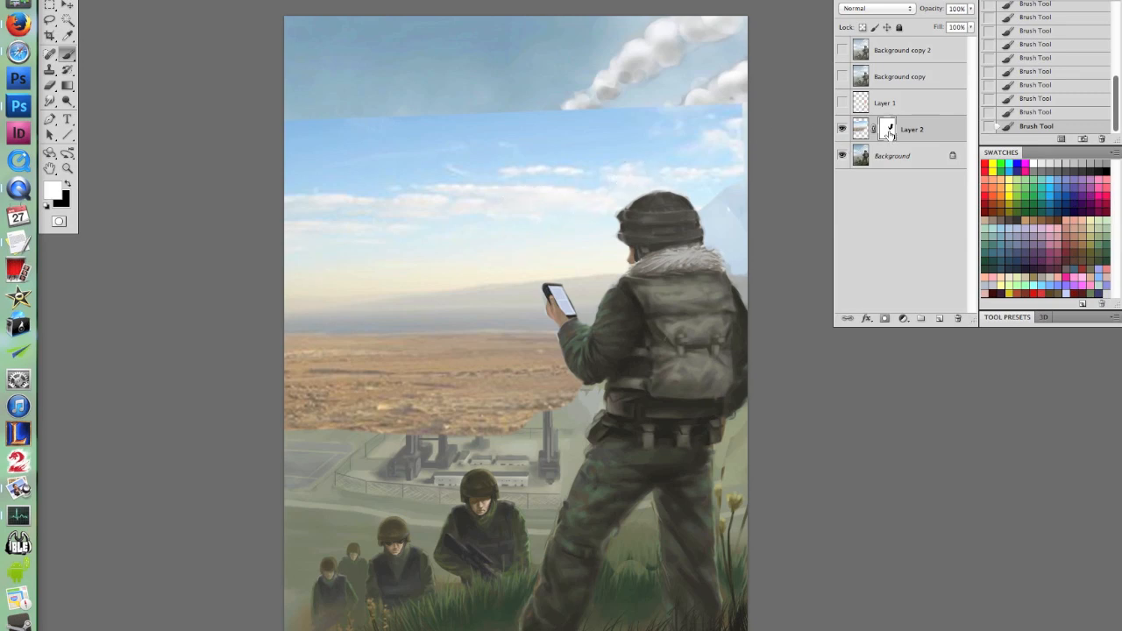
Try moving the desert photo upward together with its linked layer mask, and undo the move
key(v)
drag(578, 292, 574, 250)
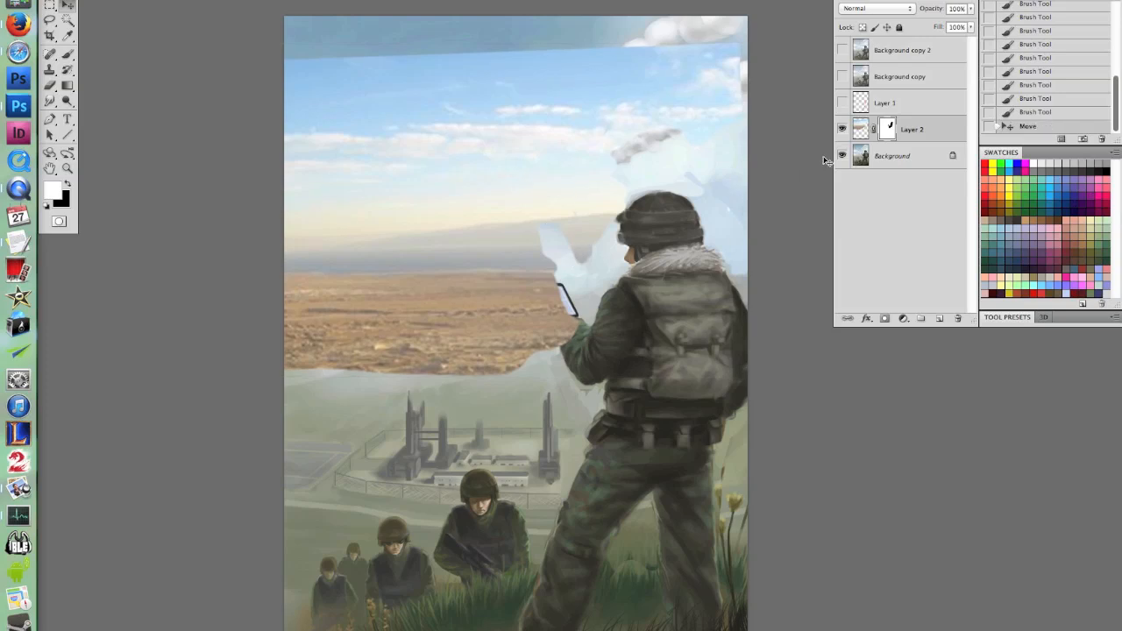
key(ctrl+z)
Unlink the layer mask from the desert photo, test moving the photo on its own, and undo that move
click(872, 130)
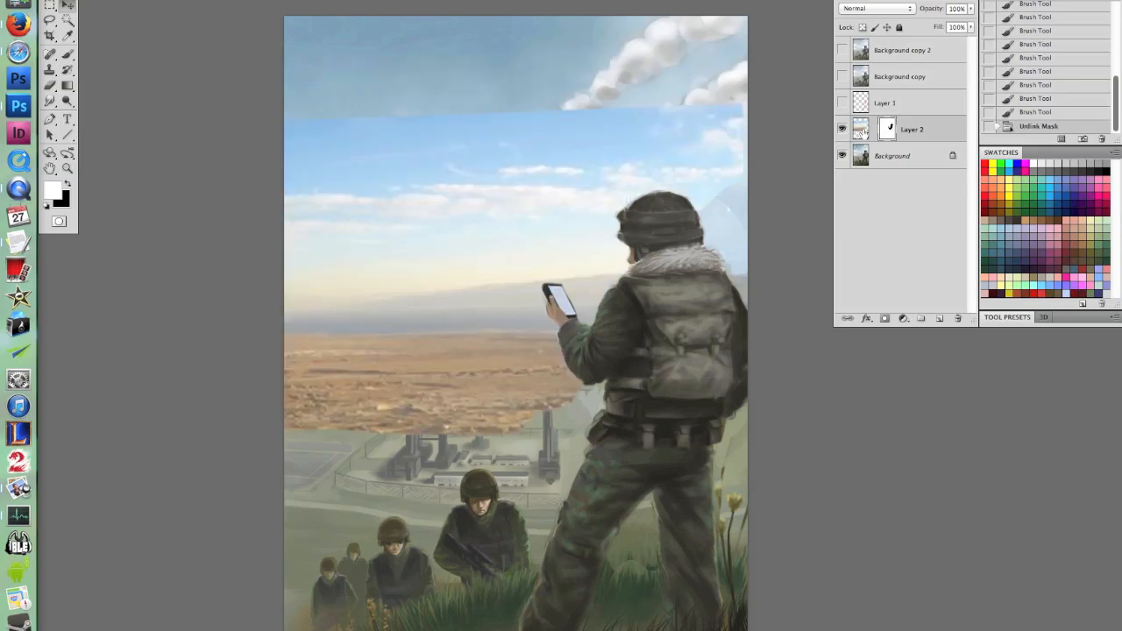
click(859, 133)
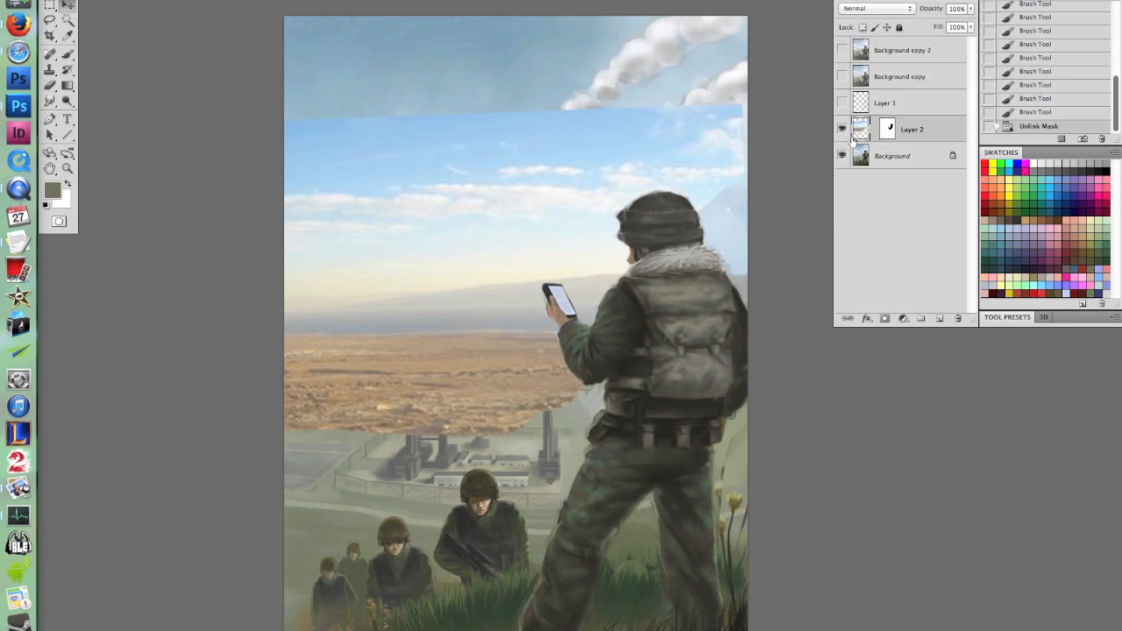
mouse_move(611, 277)
mouse_down()
mouse_move(600, 263)
mouse_move(593, 280)
mouse_up()
key(ctrl+z)
Hide the desert photo, draw an orange horizon line across the Background layer with a hard 19 px brush, and undo the line
click(841, 131)
click(905, 156)
key(b)
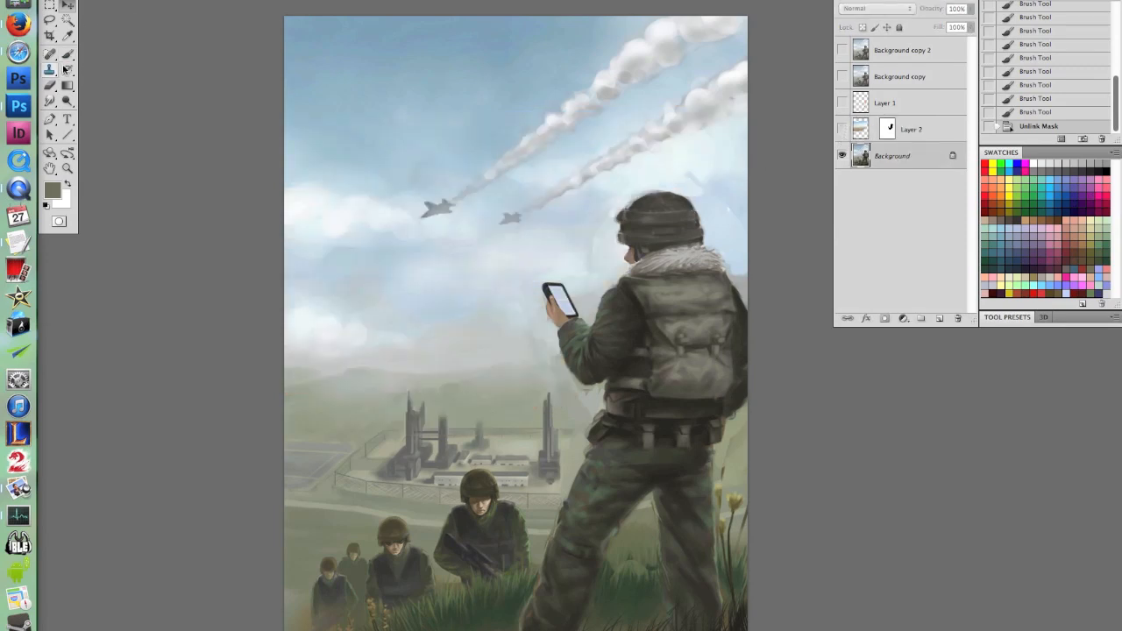
click(1000, 191)
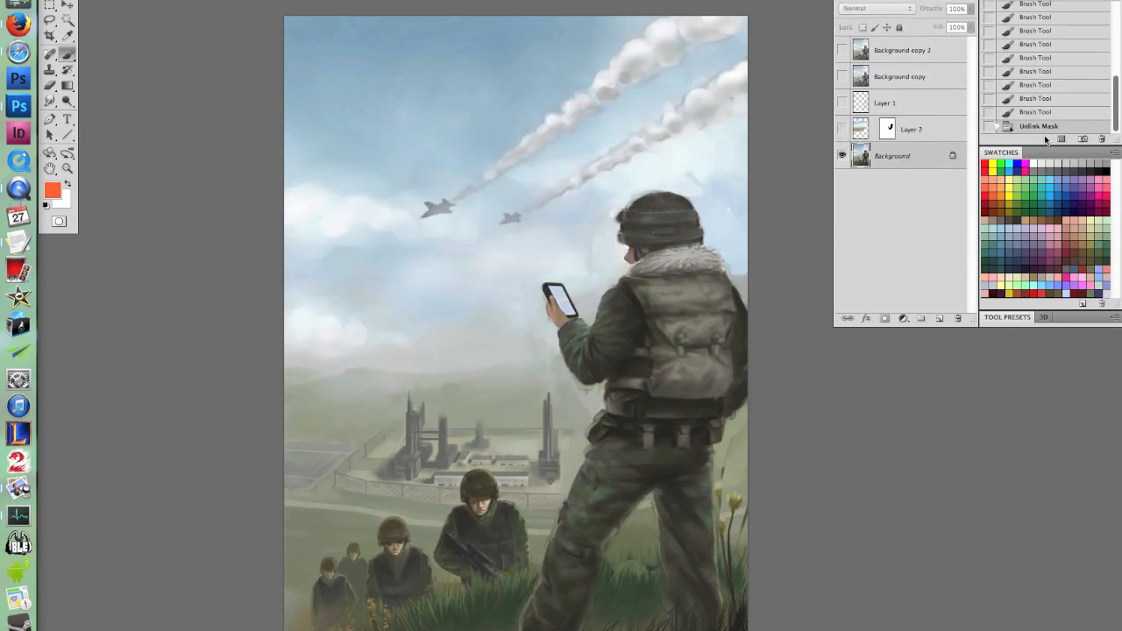
right_click(519, 397)
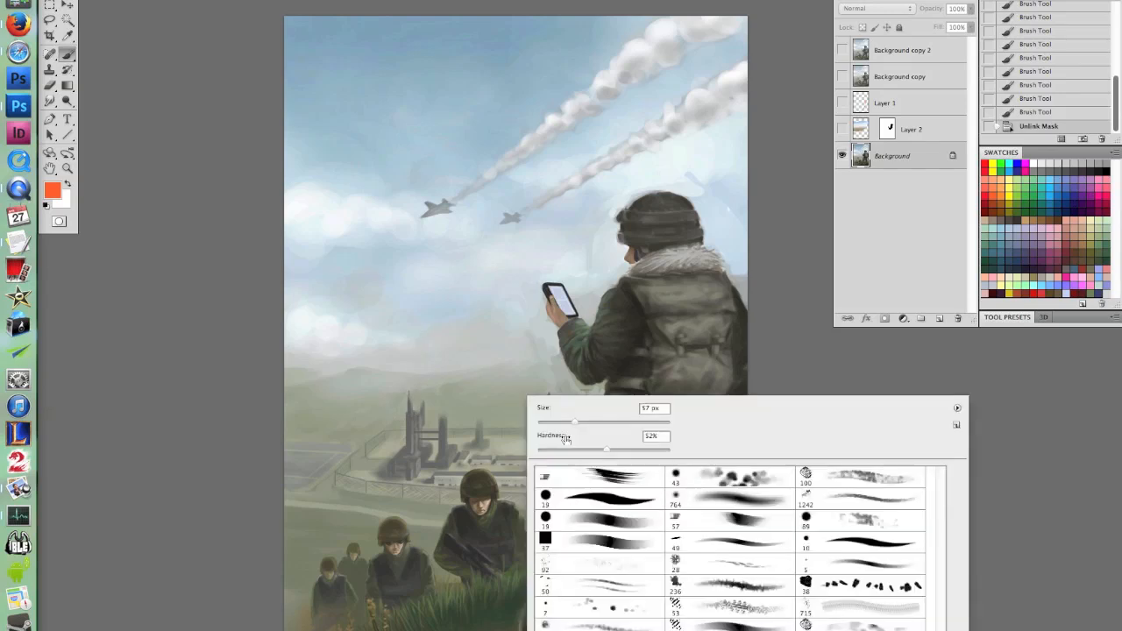
click(608, 503)
click(271, 376)
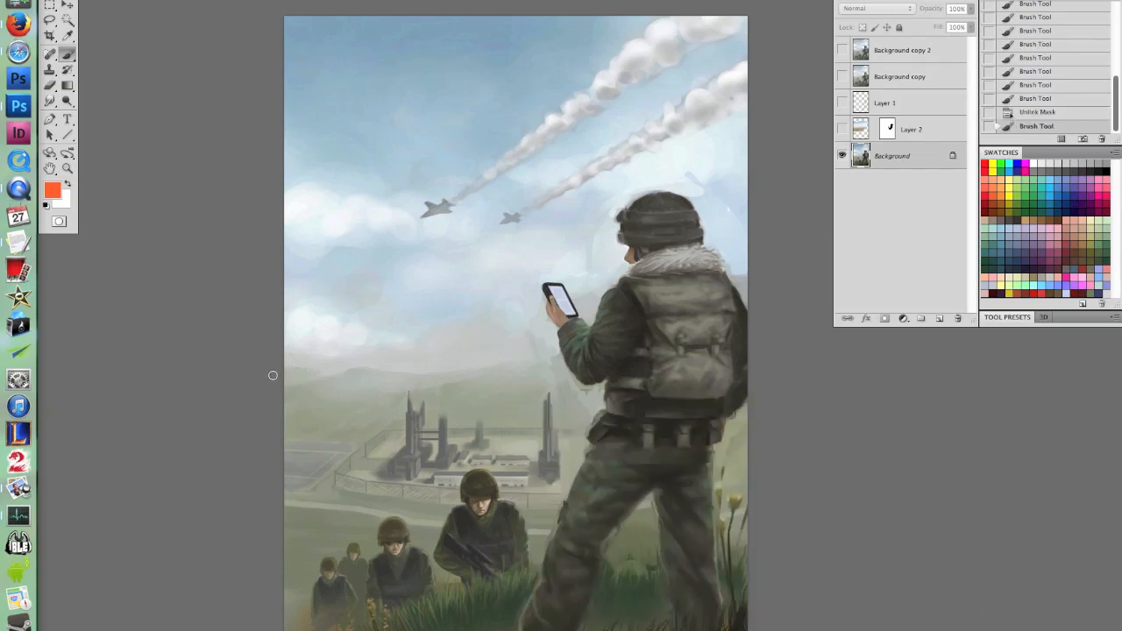
mouse_move(270, 376)
mouse_down()
mouse_move(342, 376)
mouse_move(797, 455)
mouse_up()
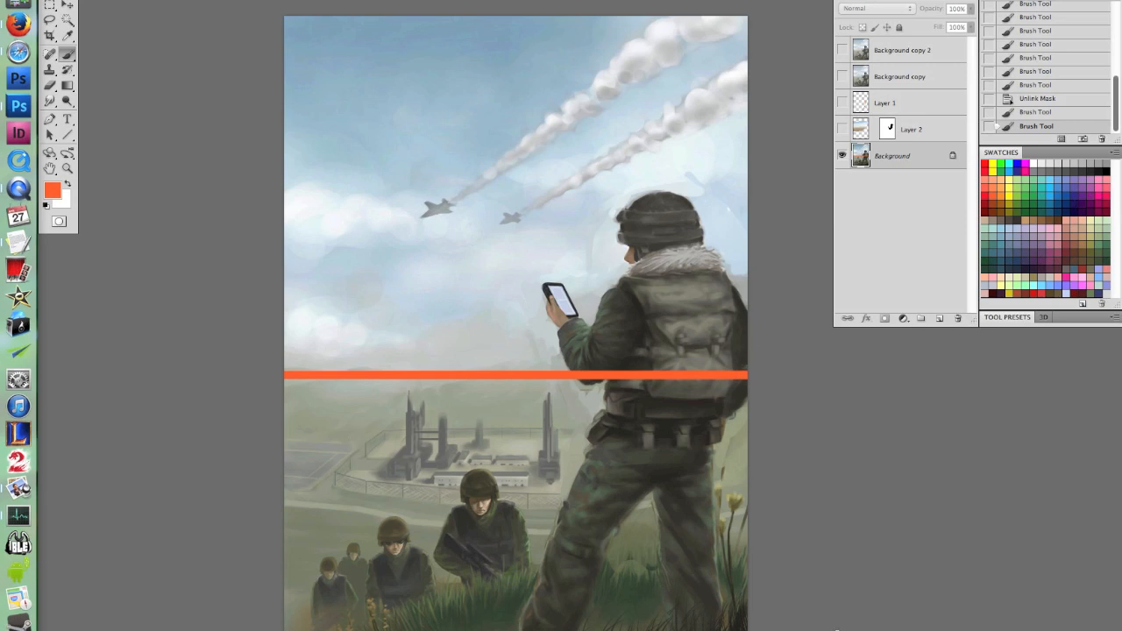
key(ctrl+z)
Reduce the brush size, draw a thinner orange horizon line across the painting just above the factory, and undo it
right_click(373, 372)
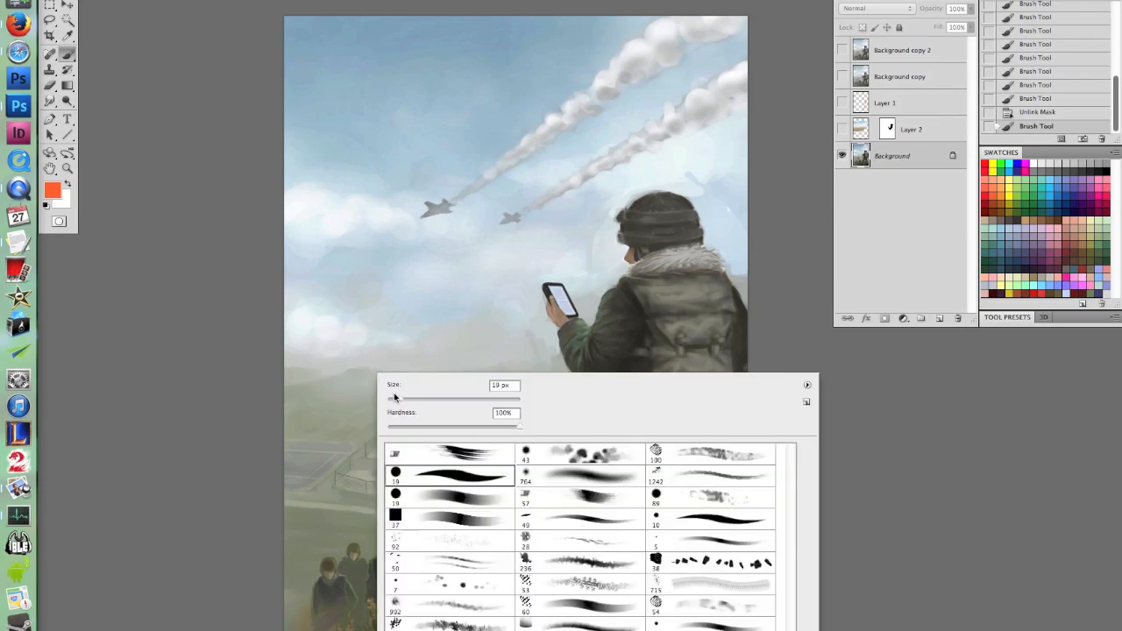
drag(397, 402, 397, 403)
click(149, 436)
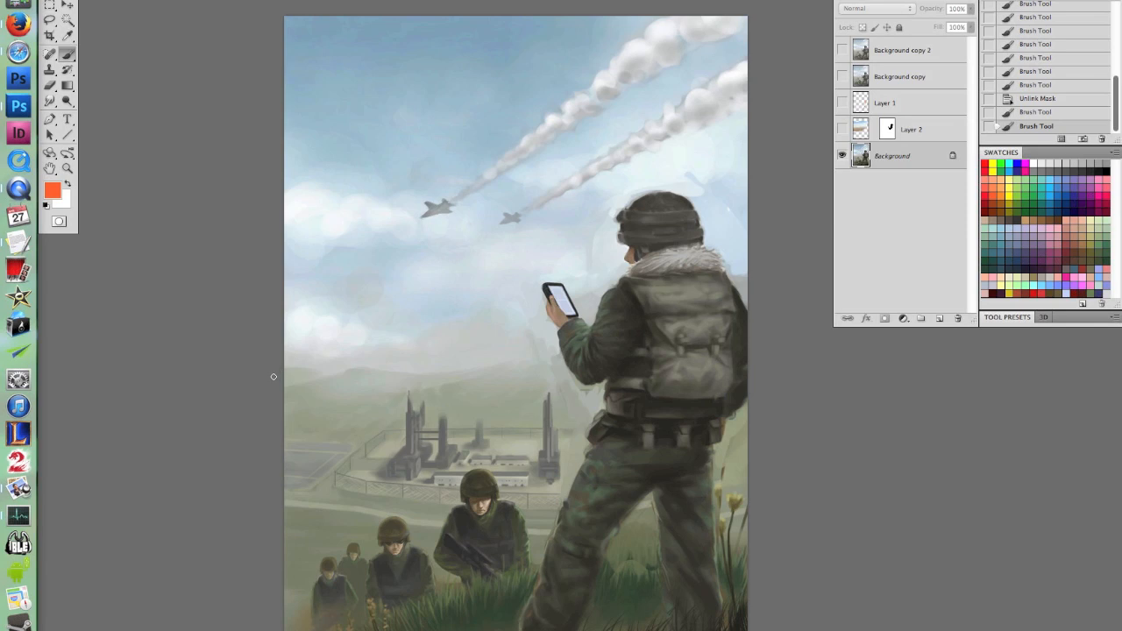
mouse_move(274, 377)
mouse_down()
mouse_move(499, 384)
mouse_move(829, 424)
mouse_up()
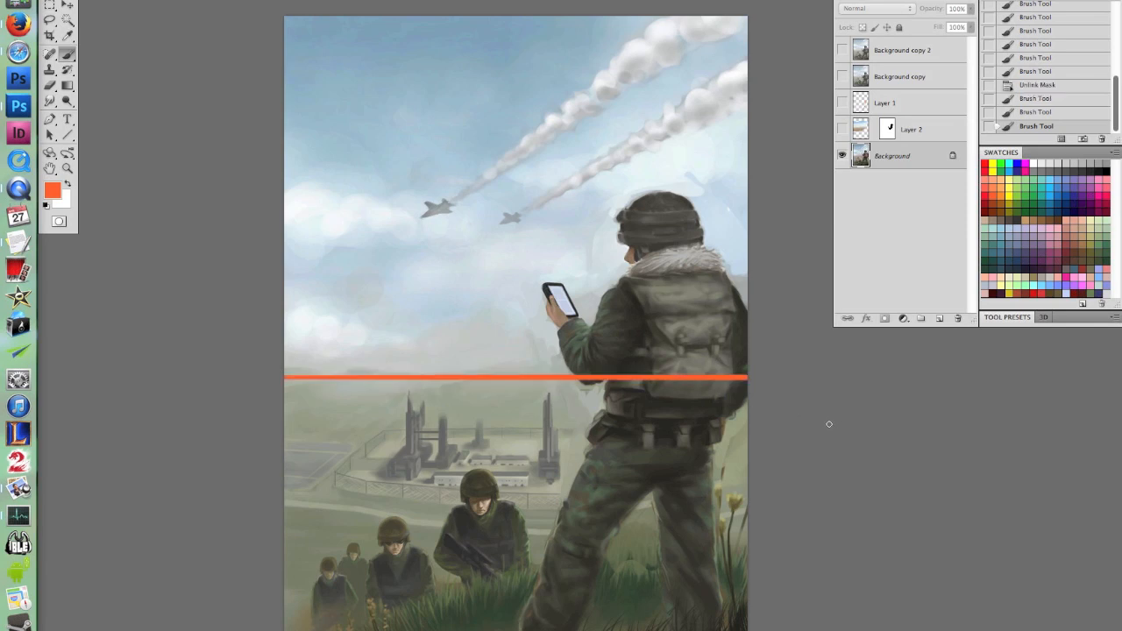
key(super+z)
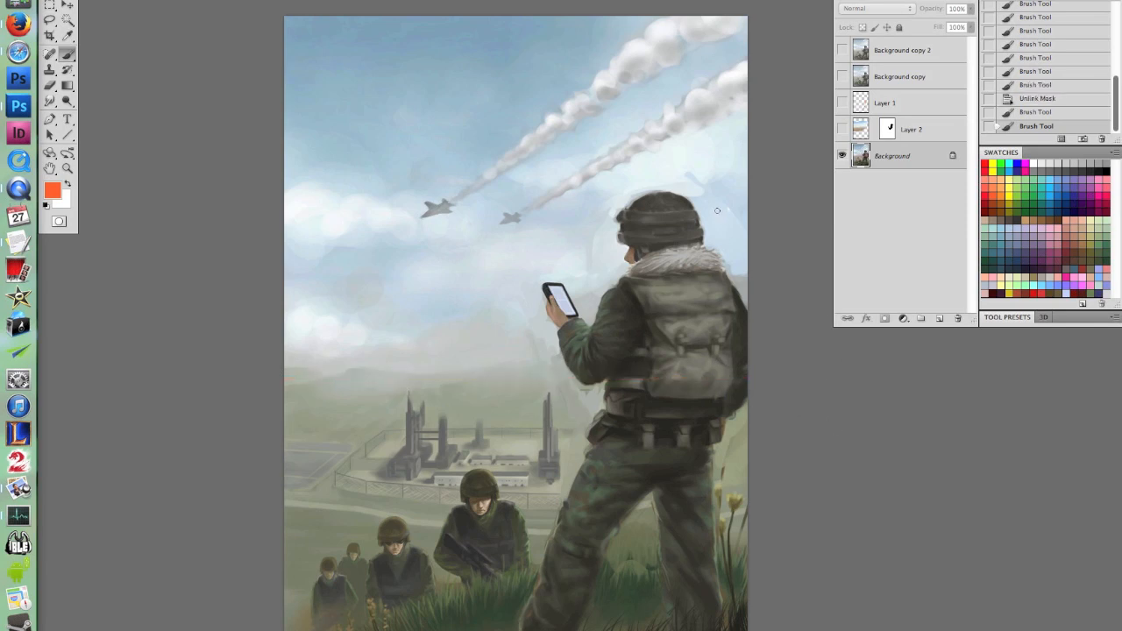
Sketch an orange arc and down arrow on the helmet plus horizontal lines above the head and at the painted horizon, and undo them all
drag(638, 212, 697, 207)
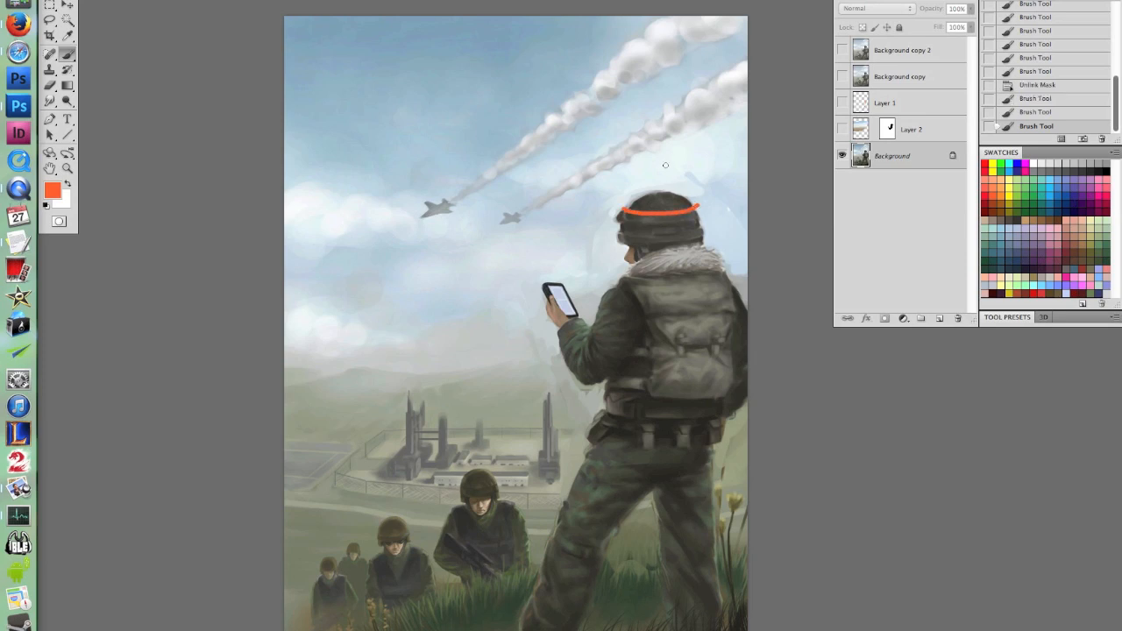
mouse_move(664, 165)
mouse_down()
mouse_move(664, 211)
mouse_move(680, 198)
mouse_up()
drag(753, 175, 156, 203)
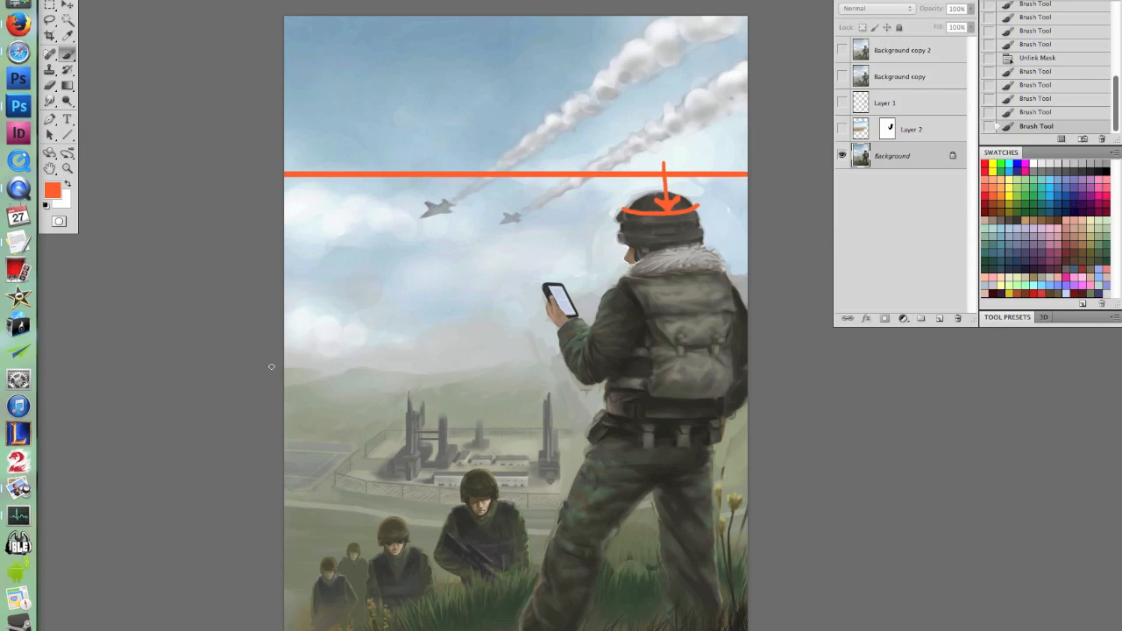
drag(270, 366, 753, 366)
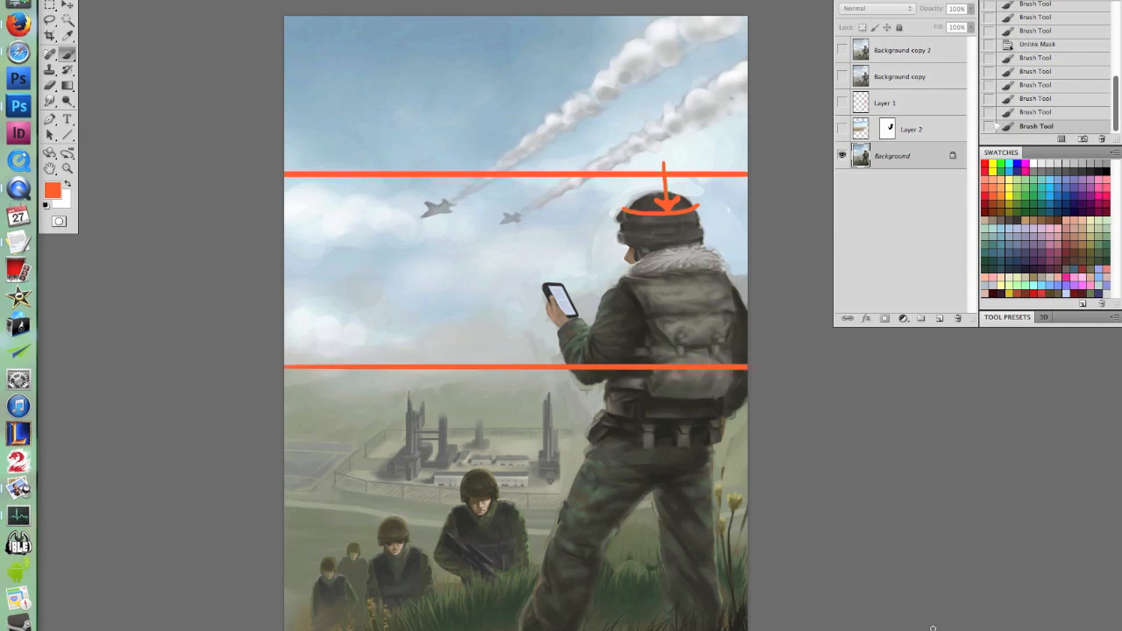
key(alt+super+z)
key(alt+super+z)
key(alt+super+z)
key(alt+super+z)
key(alt+super+z)
key(alt+super+z)
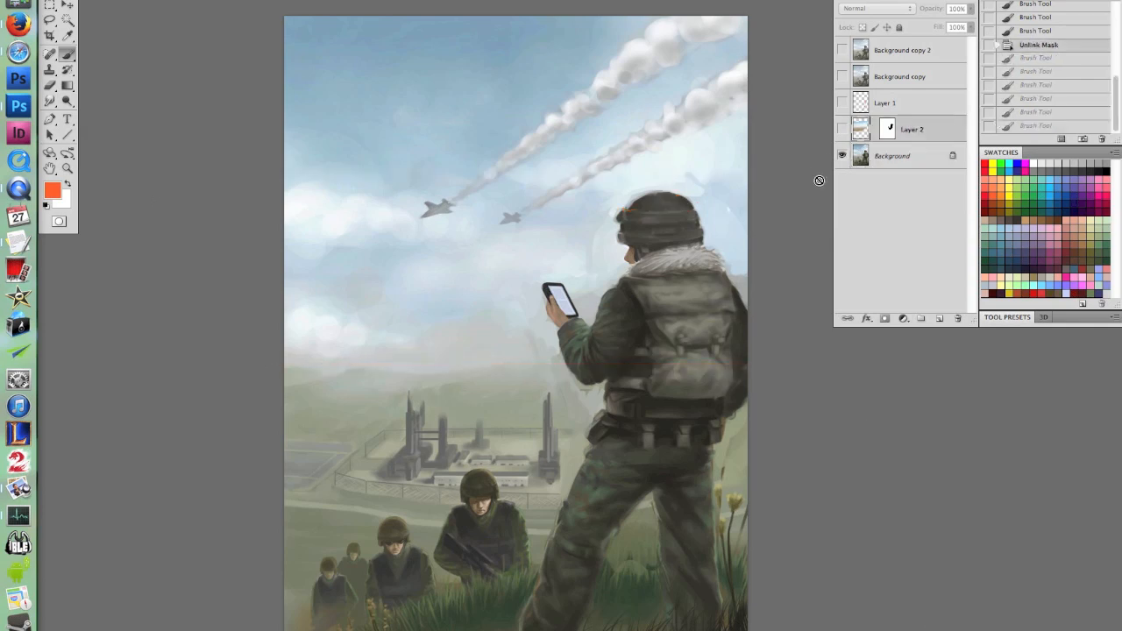
Draw an orange horizon line across the Background layer at the height of the soldier's phone, and undo it
click(905, 156)
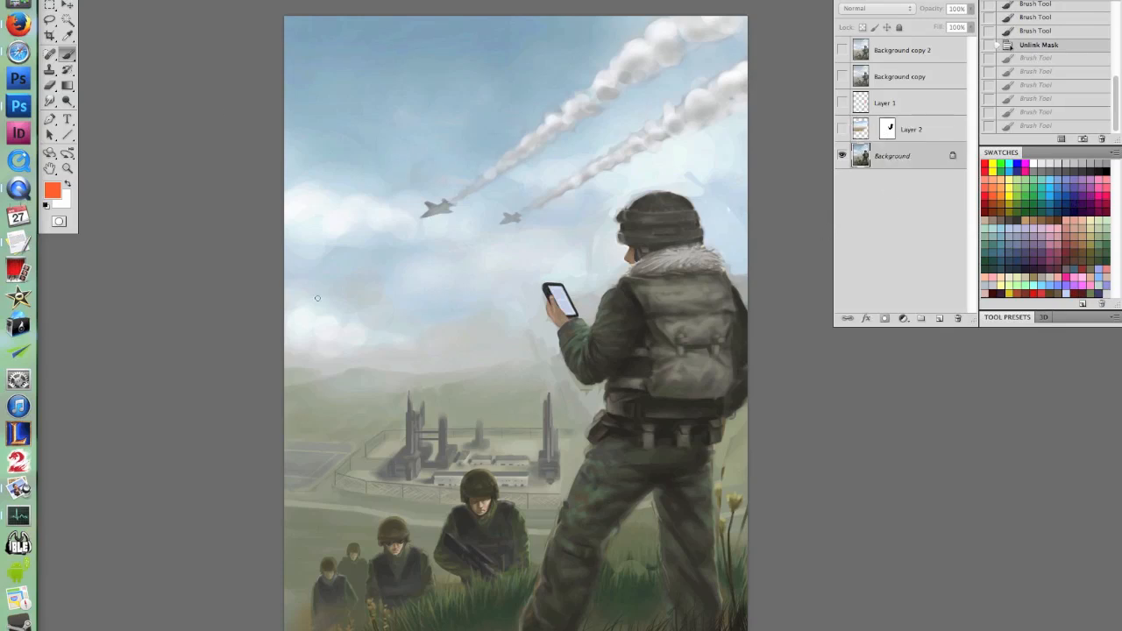
mouse_move(272, 287)
mouse_down()
mouse_move(754, 287)
mouse_move(194, 342)
mouse_up()
key(super+z)
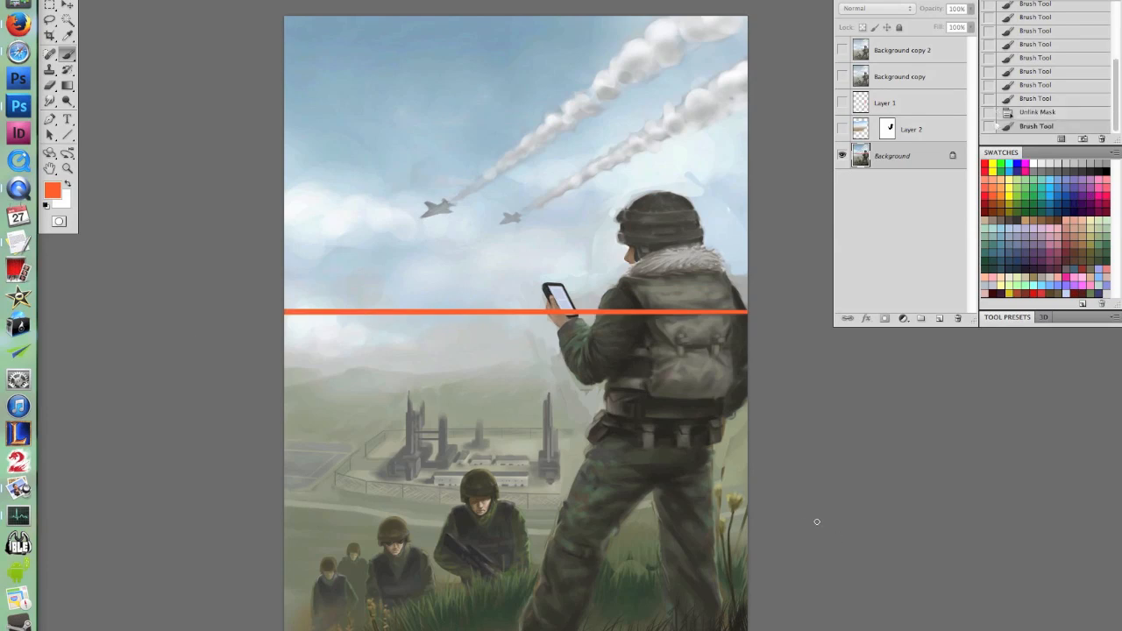
key(super+z)
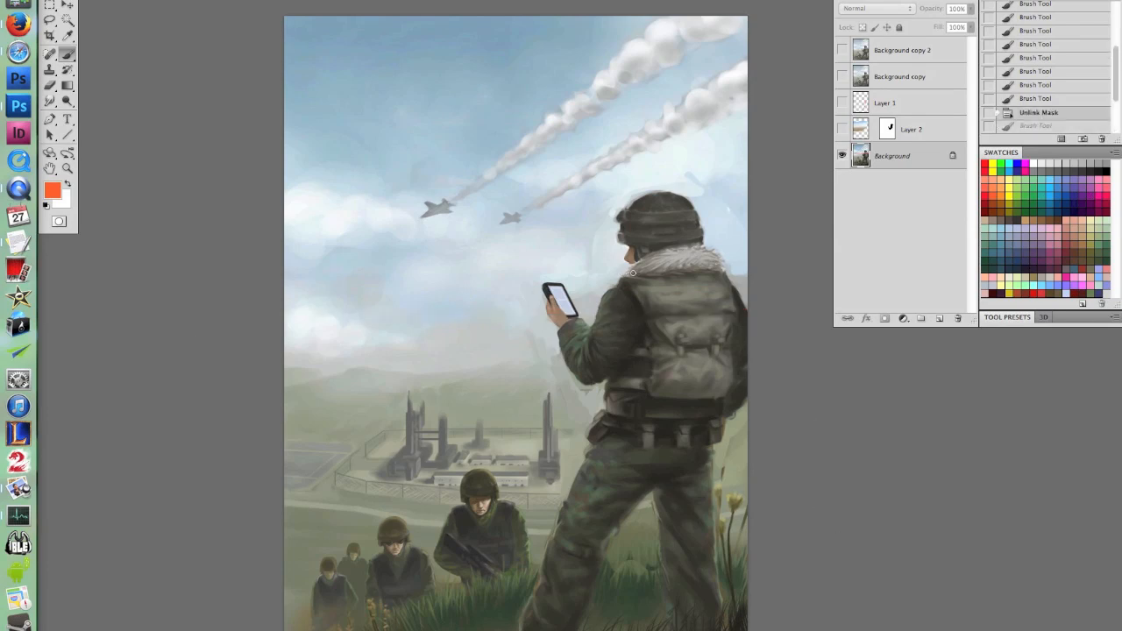
Sketch orange direction marks on the standing soldier's back, including a downward arrow from the neck, and undo them
drag(656, 473, 666, 359)
mouse_move(637, 391)
mouse_down()
mouse_move(653, 374)
mouse_move(694, 399)
mouse_up()
key(super+z)
drag(665, 244, 692, 292)
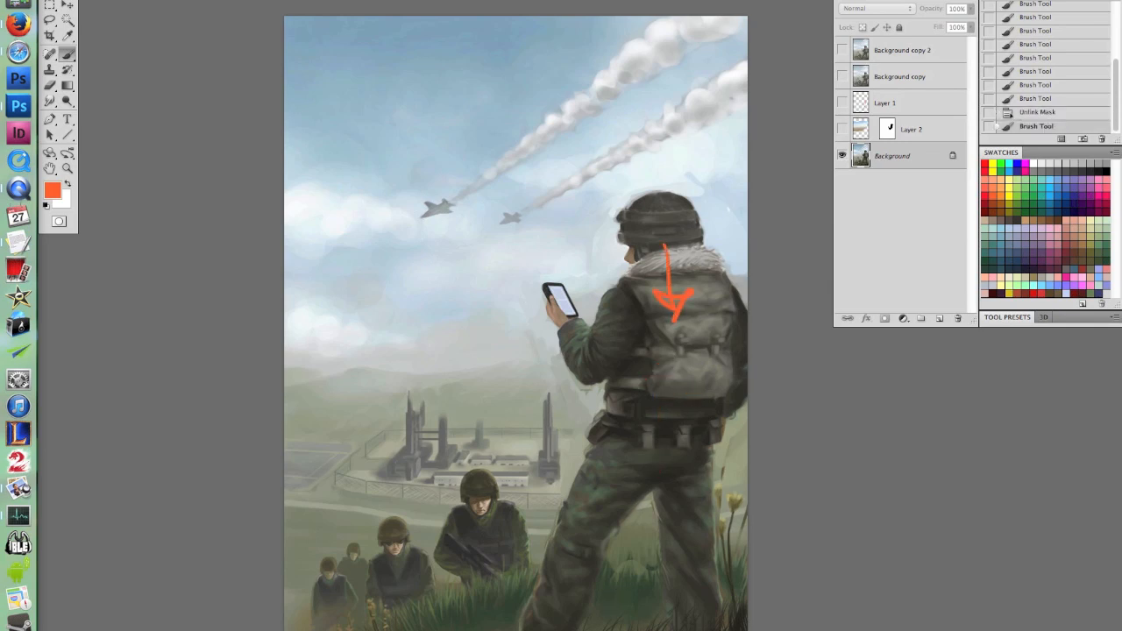
key(super+z)
Draw trial orange horizon lines at the soldier's shoulder height and just below the phone, undoing each one
drag(698, 282, 176, 317)
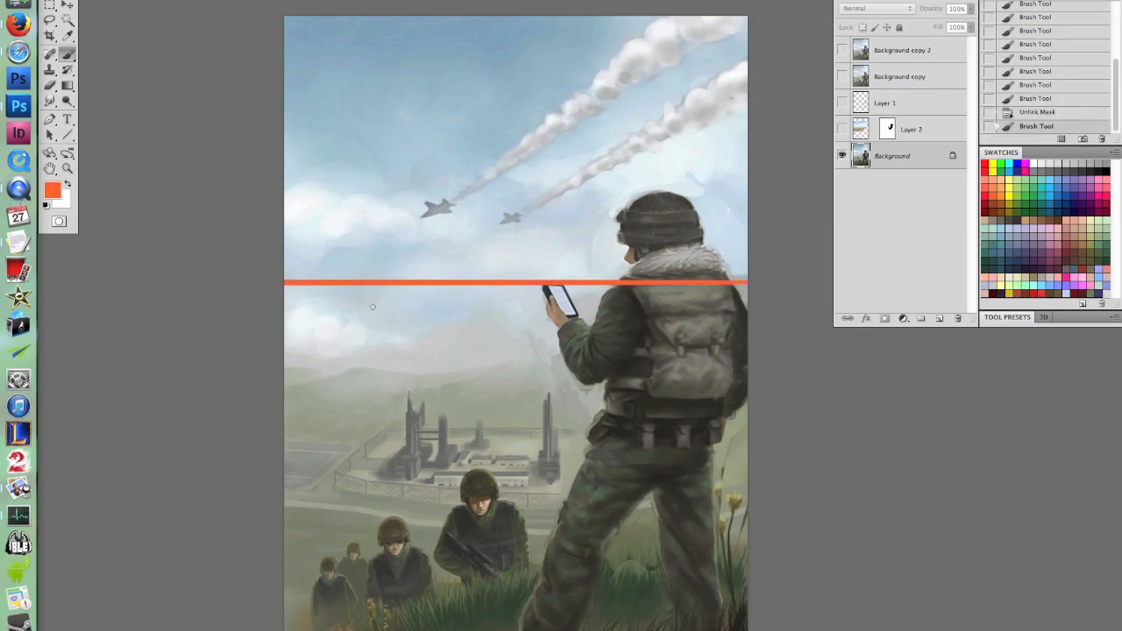
key(super+z)
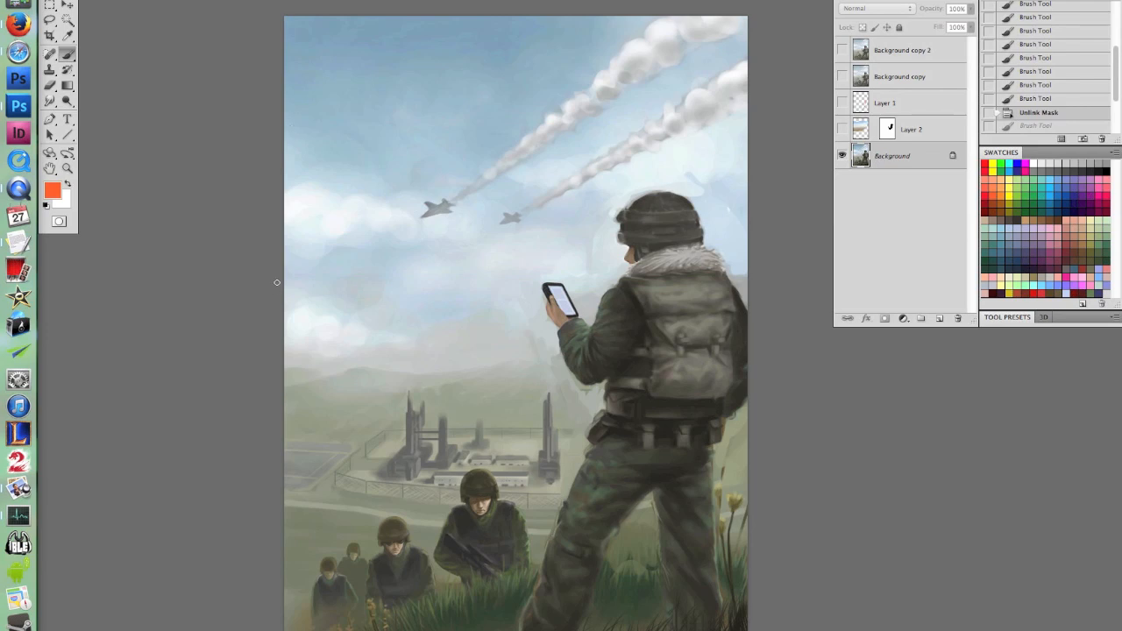
mouse_move(275, 318)
mouse_down()
mouse_move(921, 393)
mouse_move(912, 406)
mouse_up()
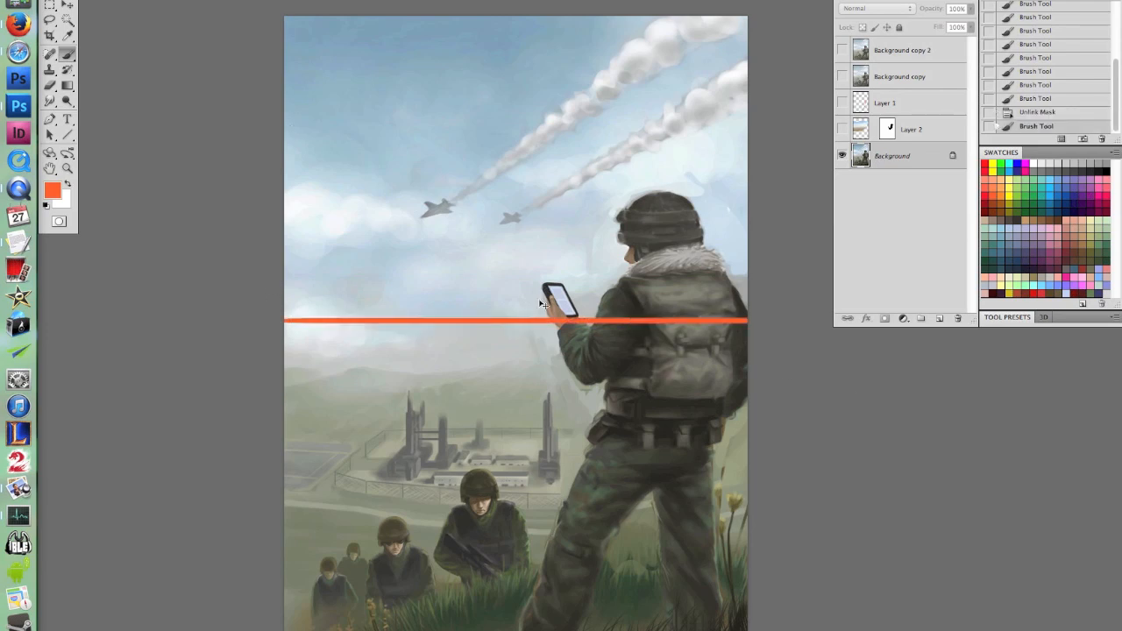
key(super+z)
Show the desert photo layer again and move the unmasked image up so its horizon sits level with the soldier's phone
click(842, 129)
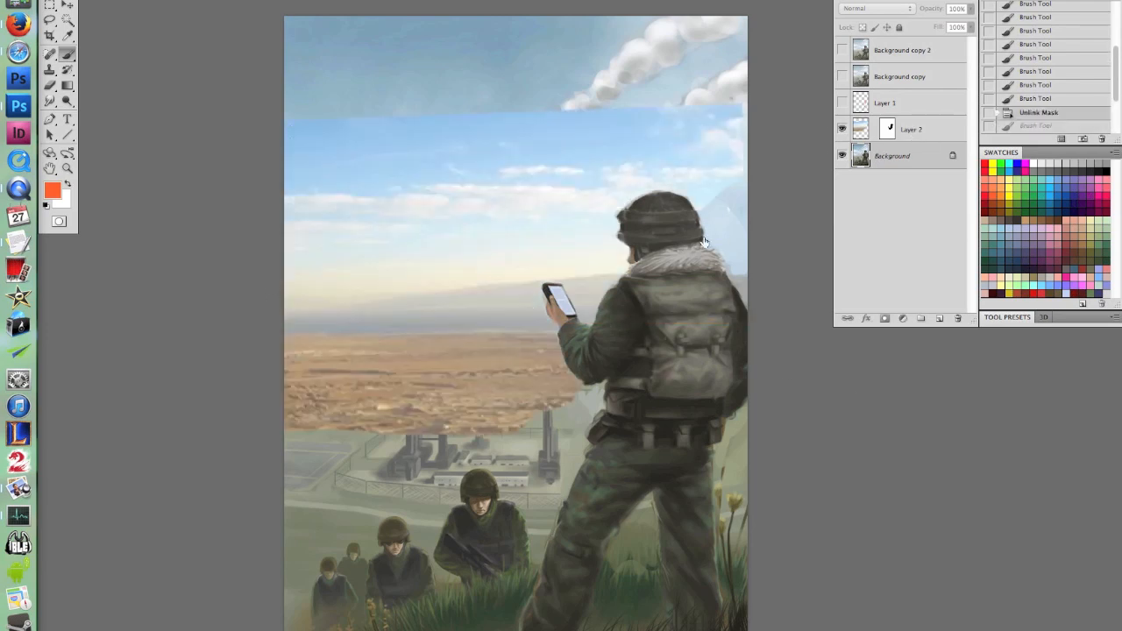
click(872, 131)
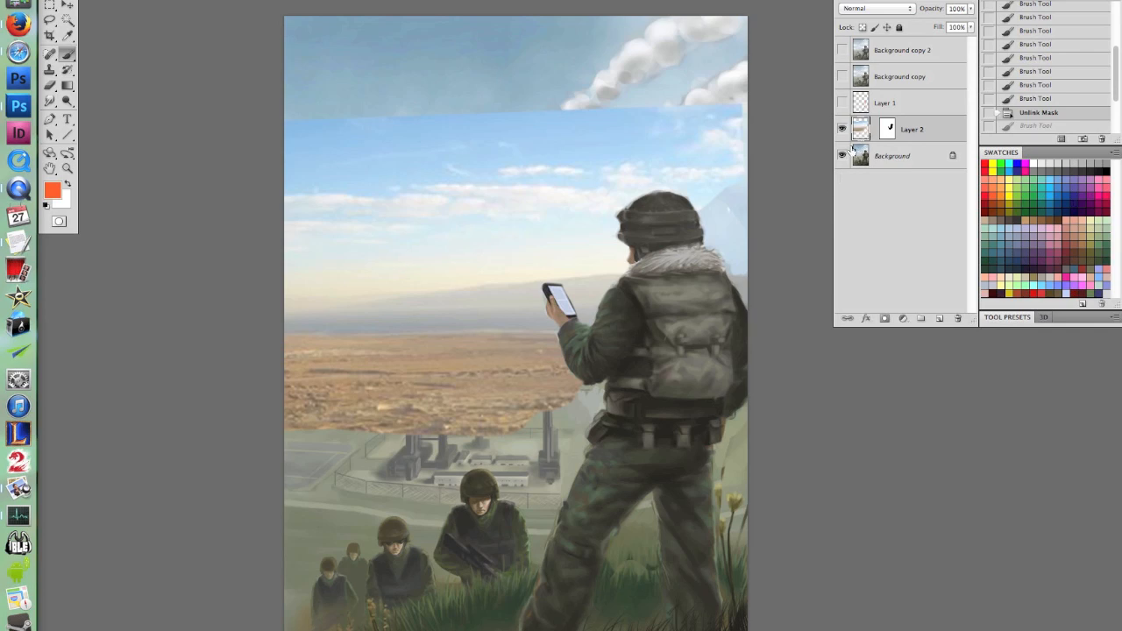
key(v)
drag(508, 352, 514, 314)
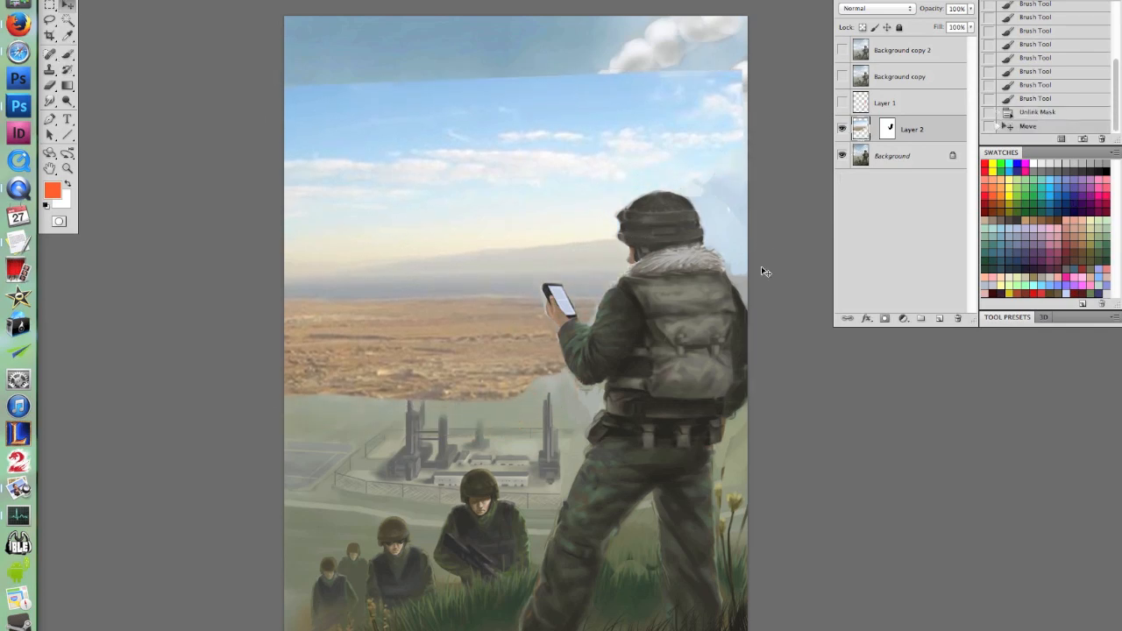
drag(378, 288, 430, 289)
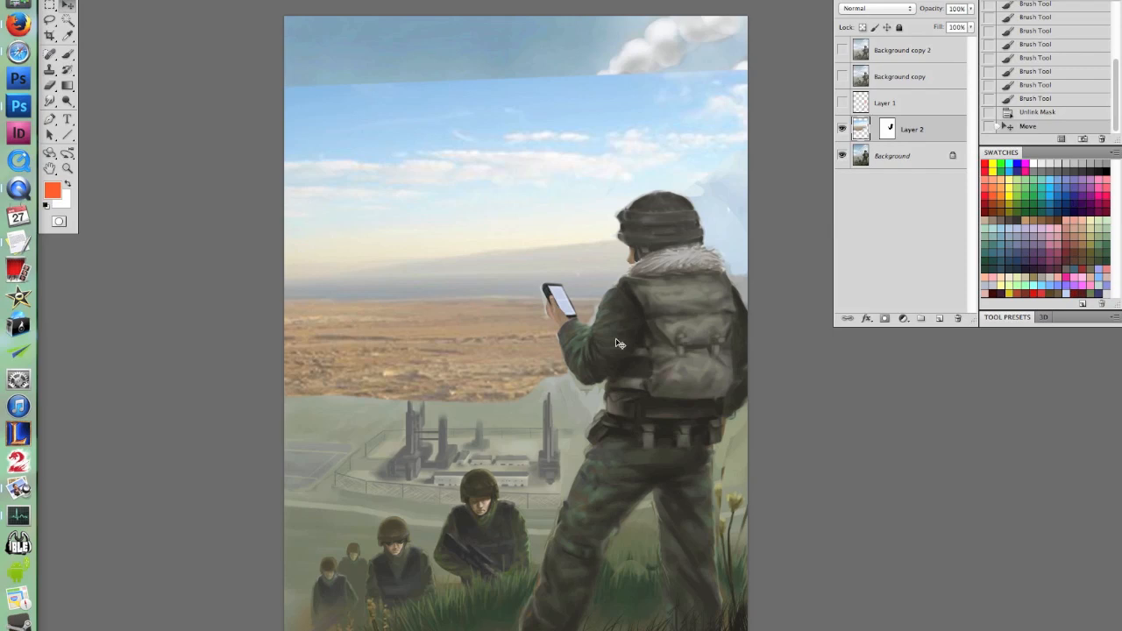
Enter Quick Mask mode and draw a short vertical black-to-white gradient at the desert horizon, covering the sky with the mask
click(68, 86)
right_click(415, 179)
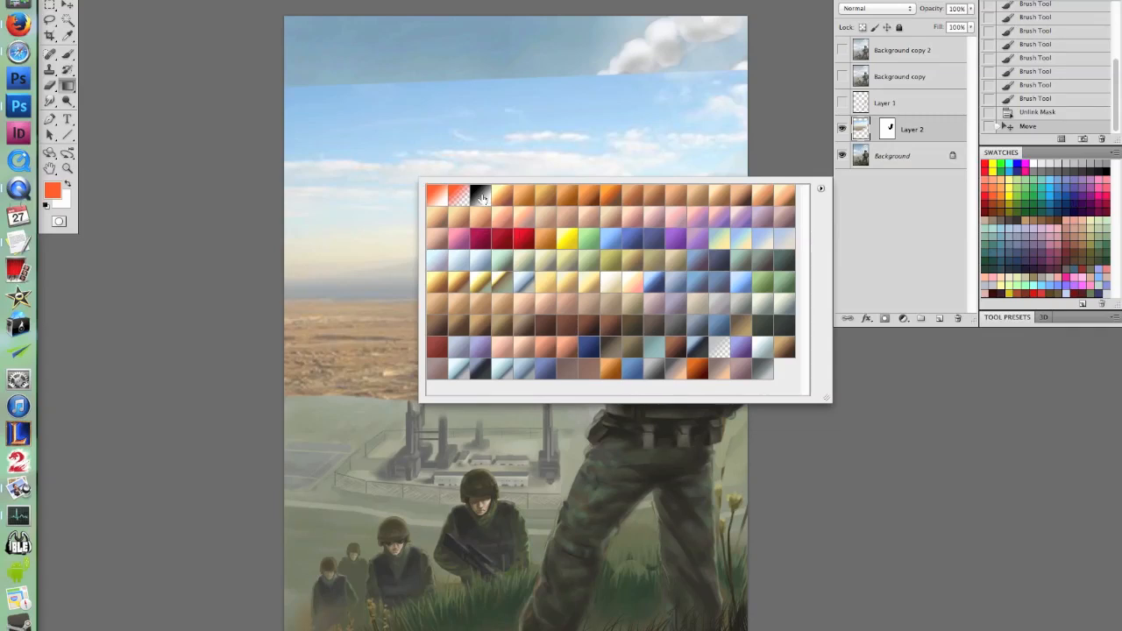
click(131, 137)
key(q)
key(d)
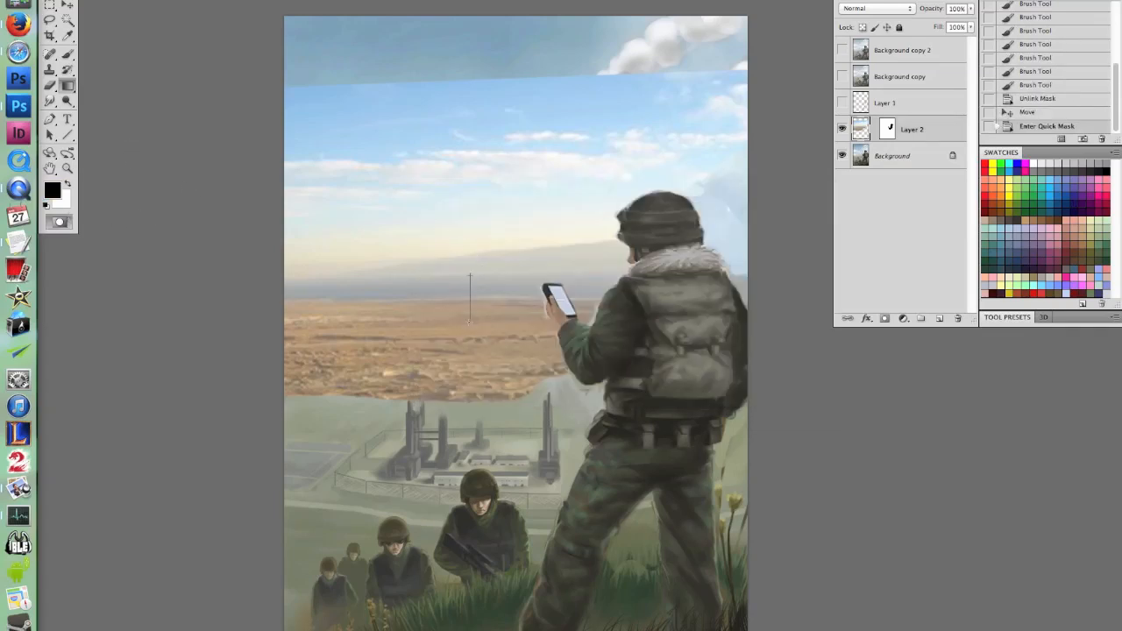
drag(472, 311, 472, 310)
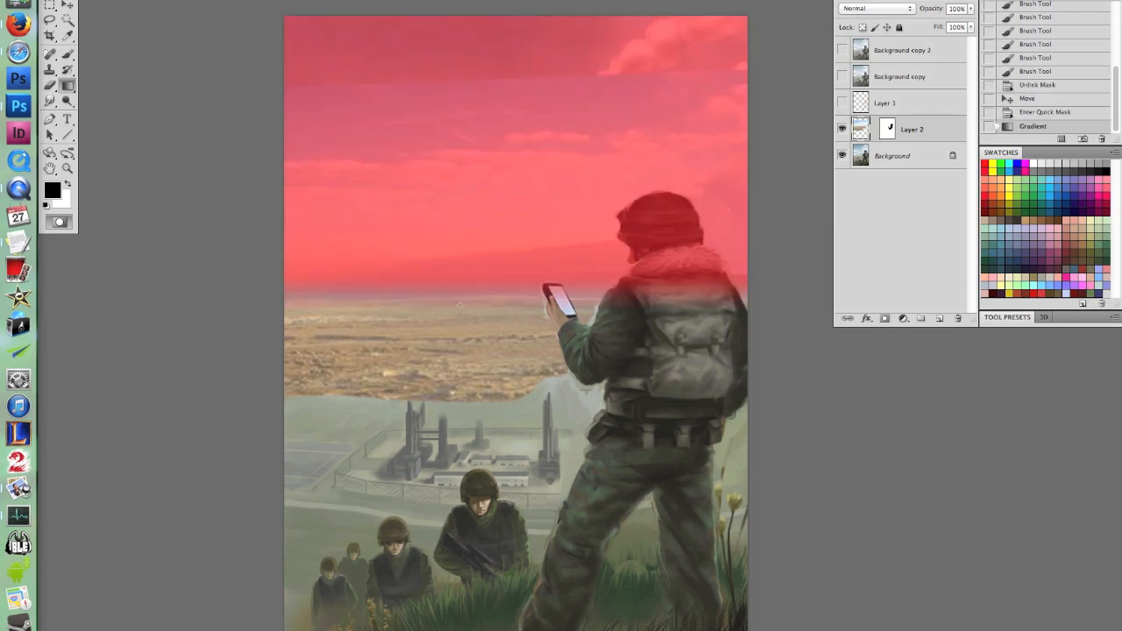
Convert the Quick Mask into a selection, hide its outline, and tint the desert ground with the Green Photo Filter
key(q)
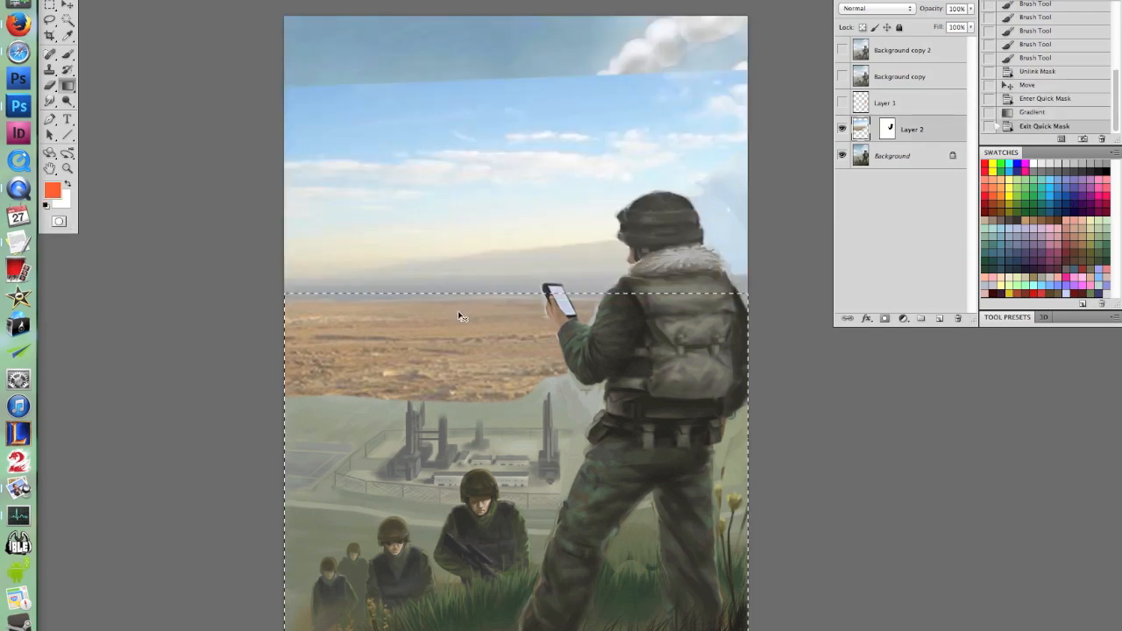
key(ctrl+h)
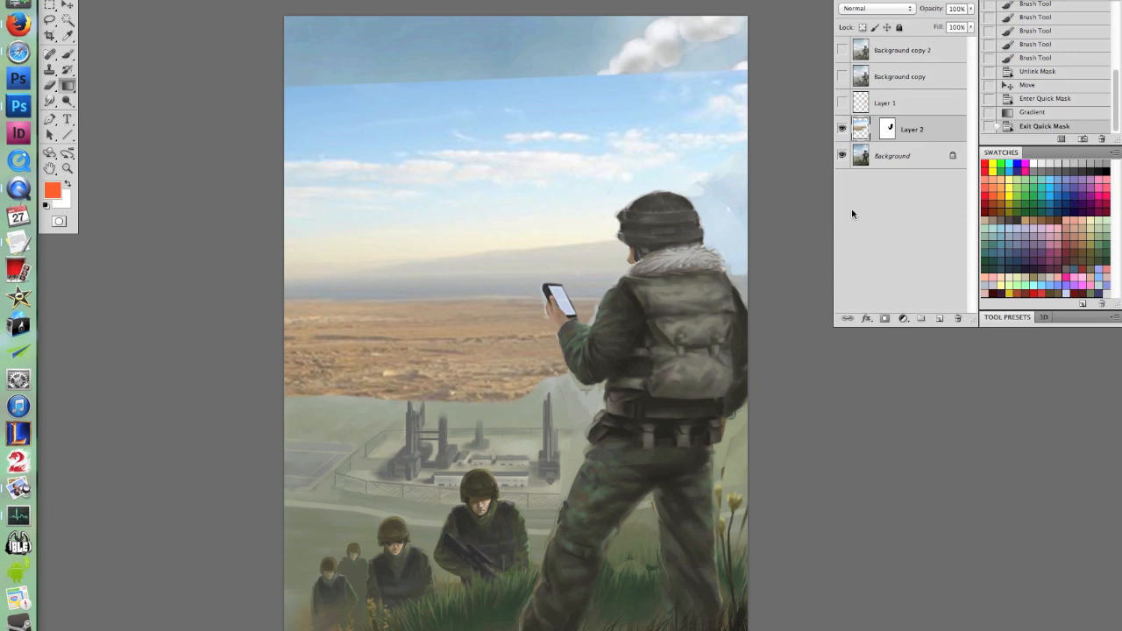
key(ctrl+shift+p)
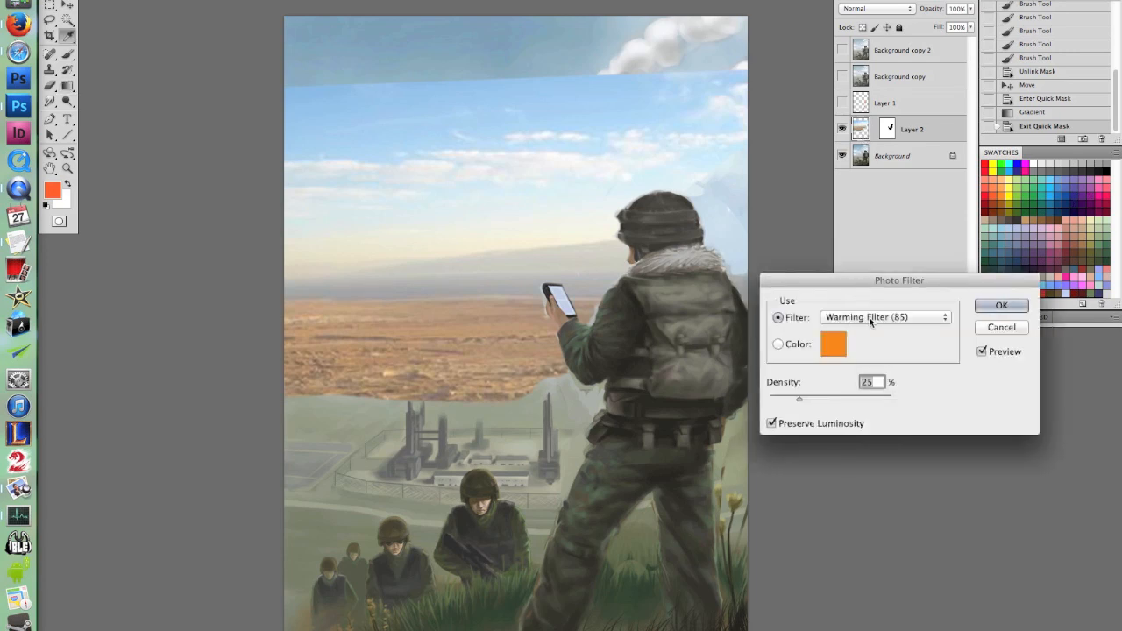
click(871, 319)
click(861, 438)
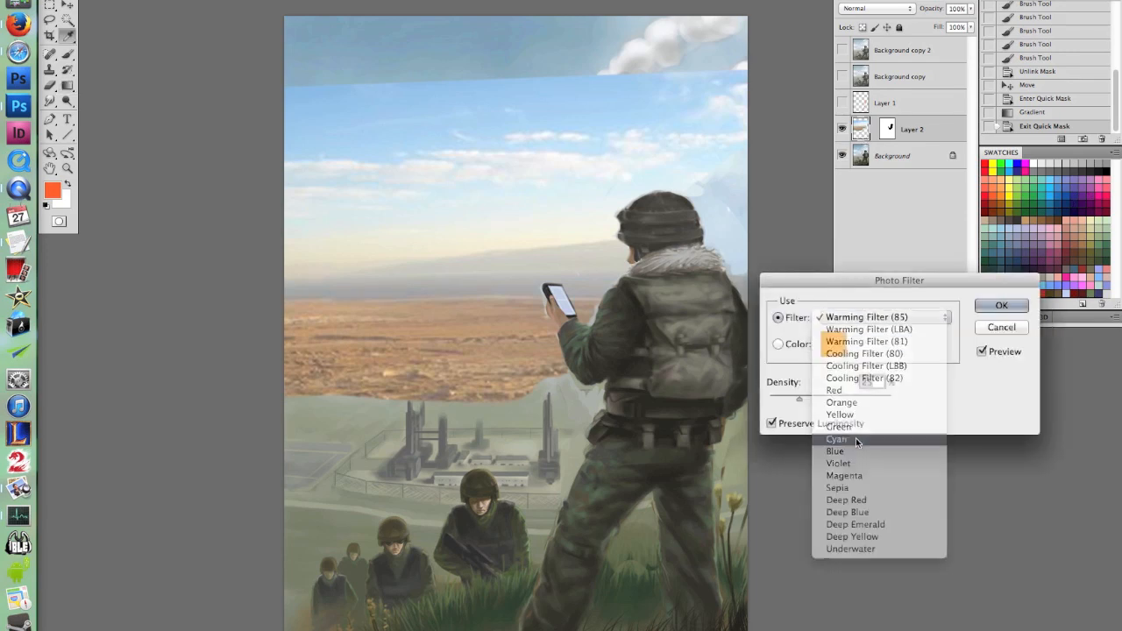
click(846, 317)
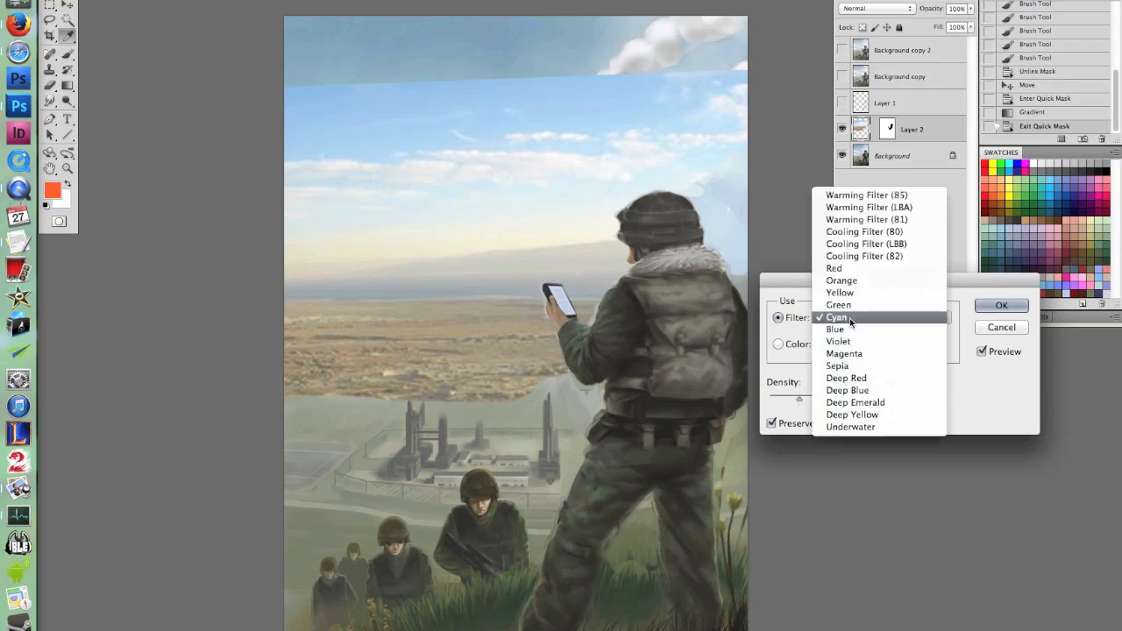
click(839, 306)
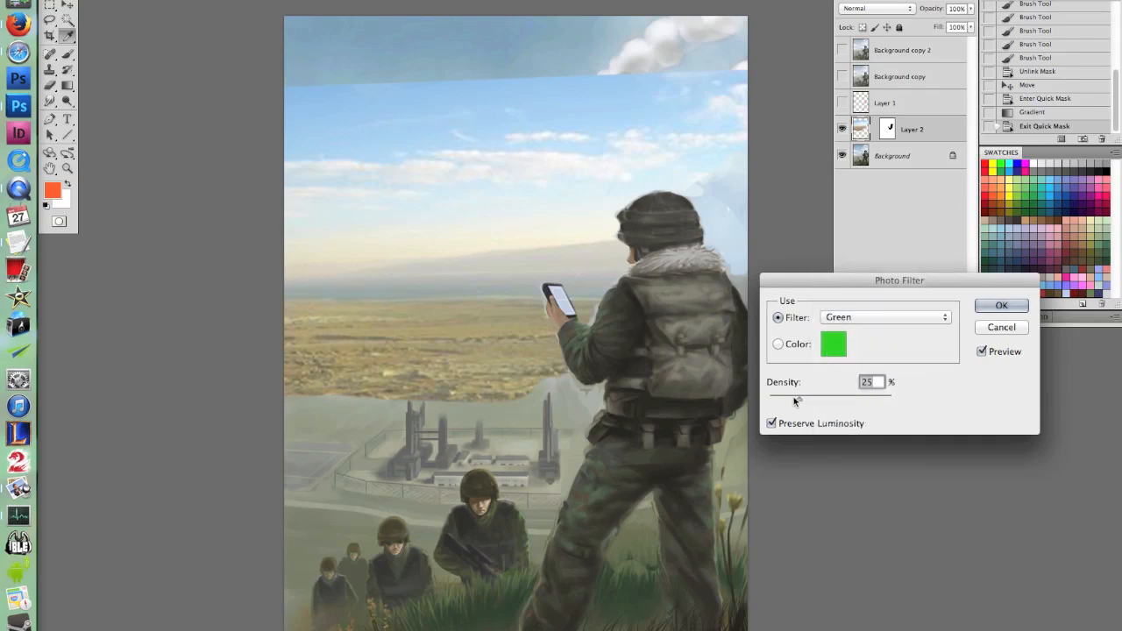
mouse_move(797, 399)
mouse_down()
mouse_move(787, 401)
mouse_move(803, 401)
mouse_up()
click(1000, 305)
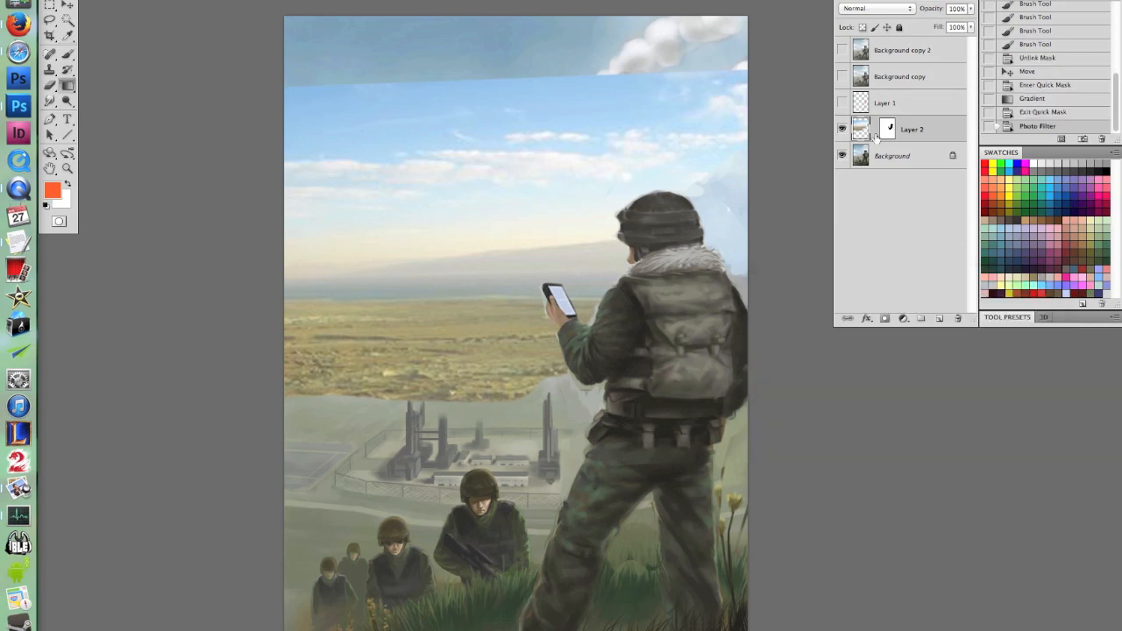
Compare the scene with Layer 2 hidden and shown, and apply a Cyan Photo Filter to the selected ground
click(842, 130)
click(841, 129)
click(841, 130)
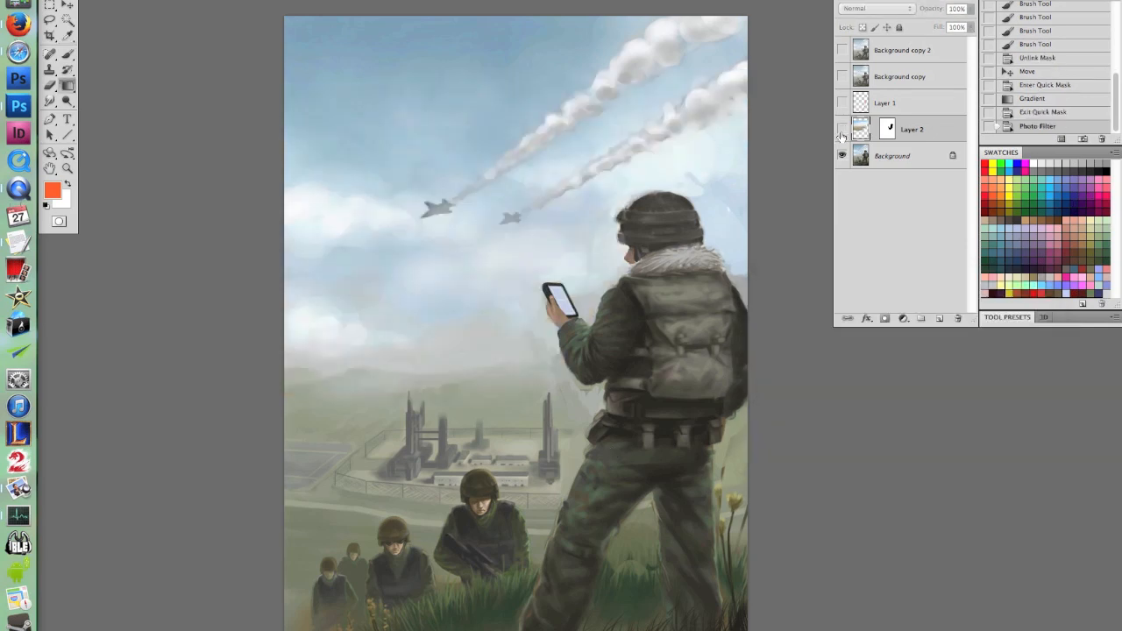
click(842, 130)
key(super+shift+p)
click(846, 321)
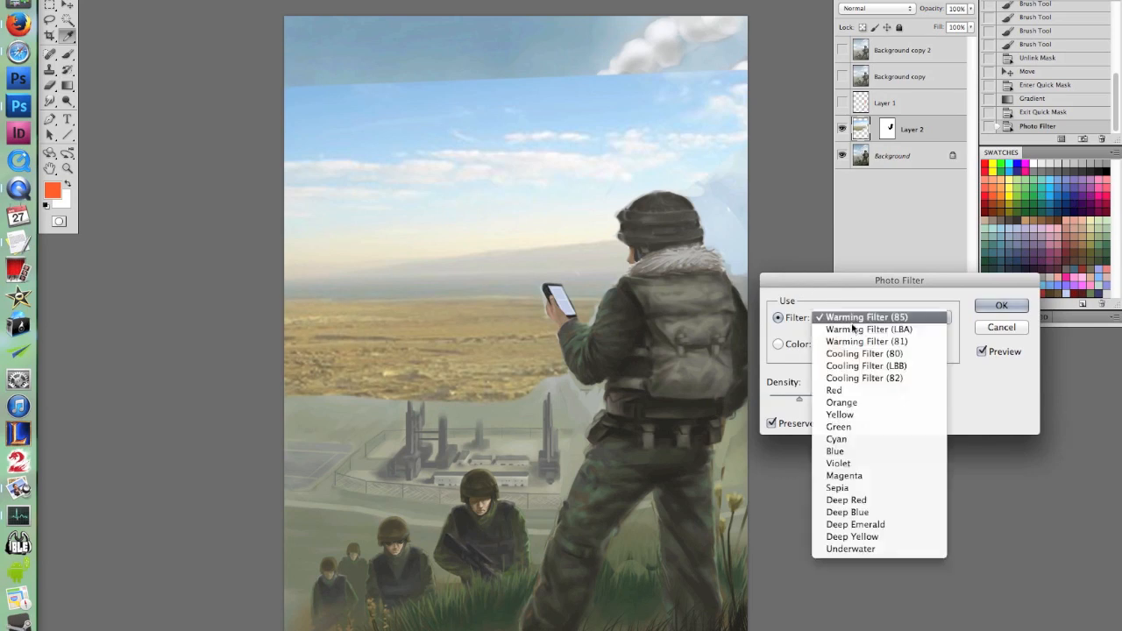
click(863, 438)
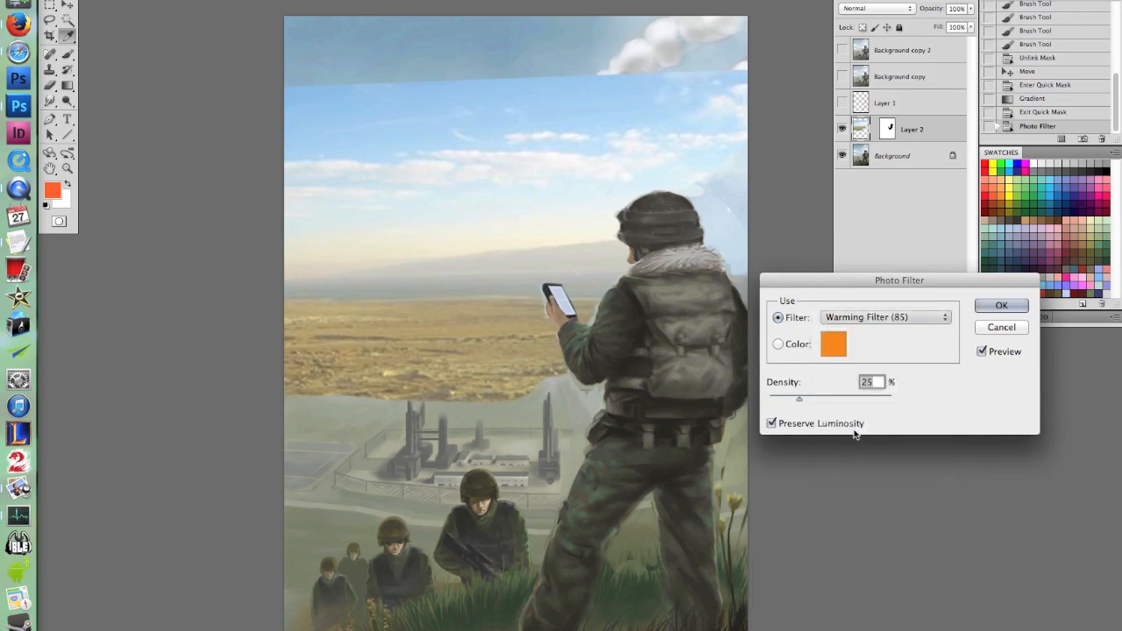
click(999, 306)
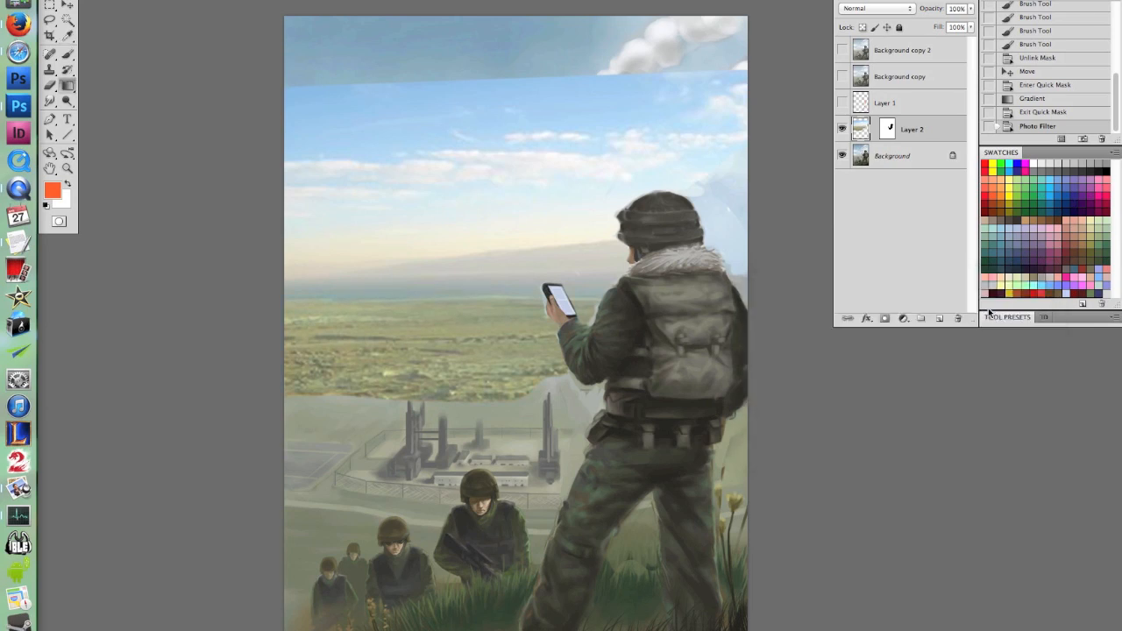
Use Levels to raise the selected ground's black output level to 23, and deselect it
key(super+l)
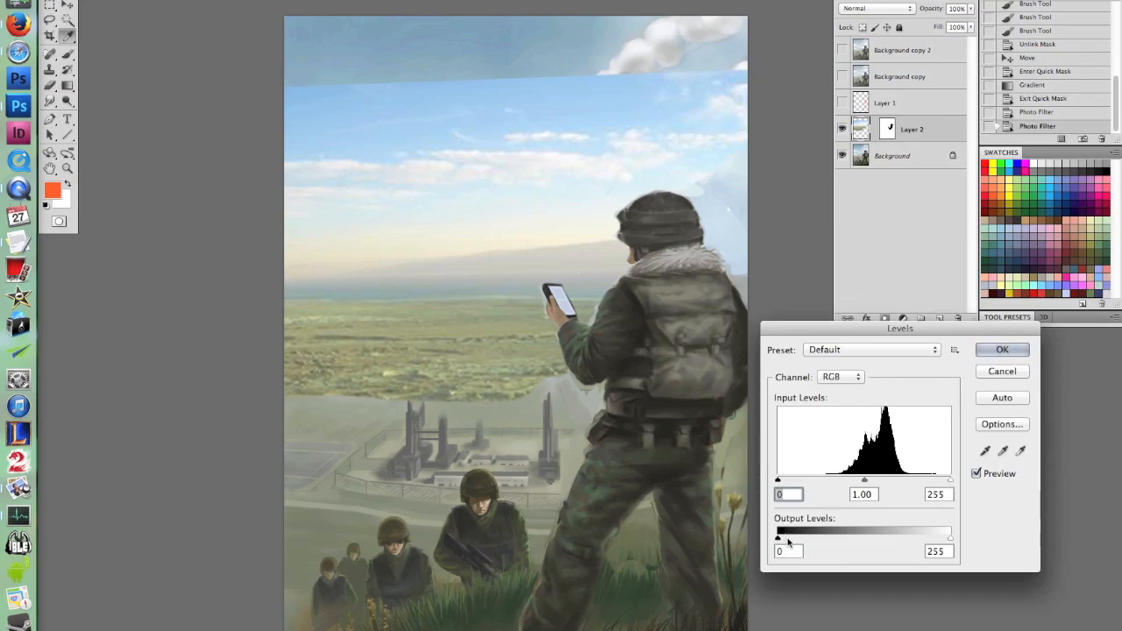
drag(778, 537, 795, 539)
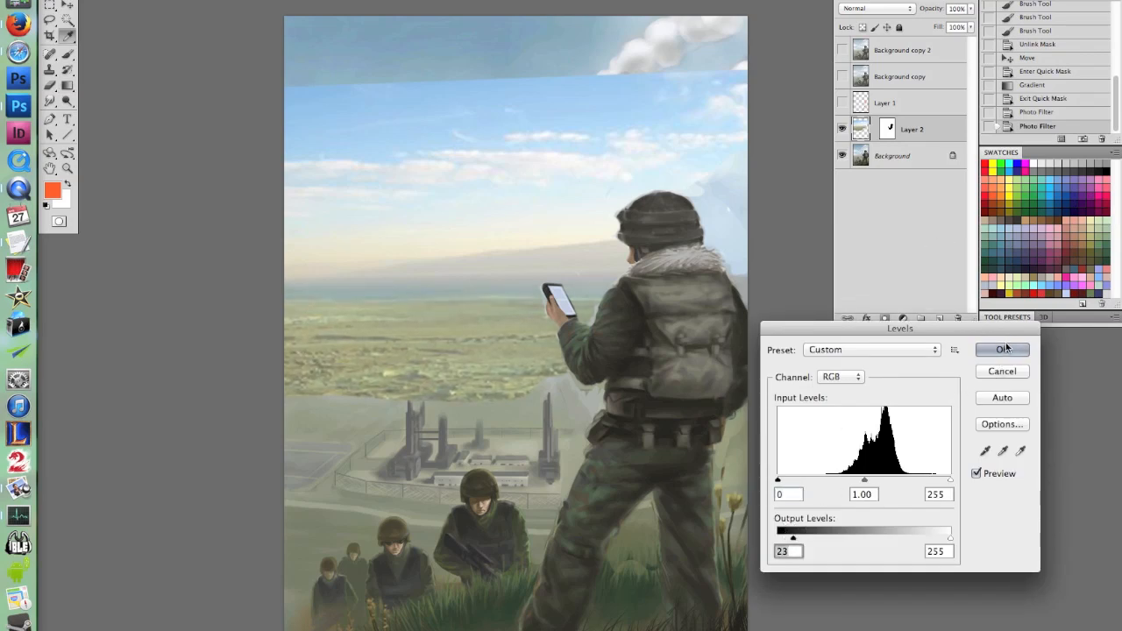
click(1004, 347)
key(super+d)
Paint black on Layer 2's mask with a soft 180 px brush to fade the plain's lower edge into the haze behind the plant
key(b)
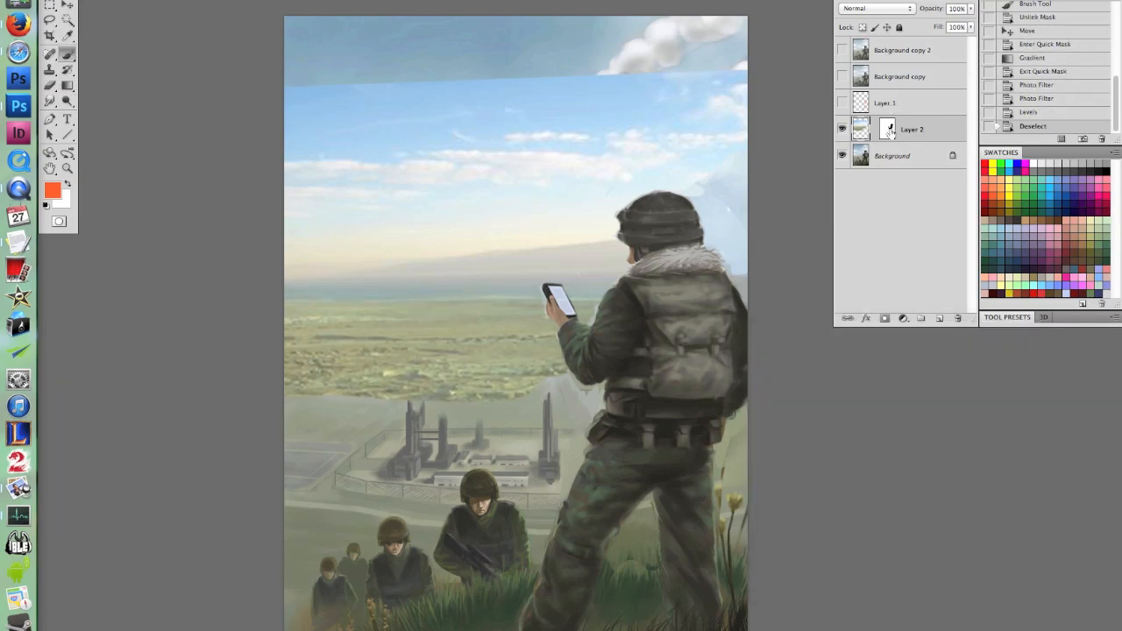
key(d)
key(x)
right_click(508, 376)
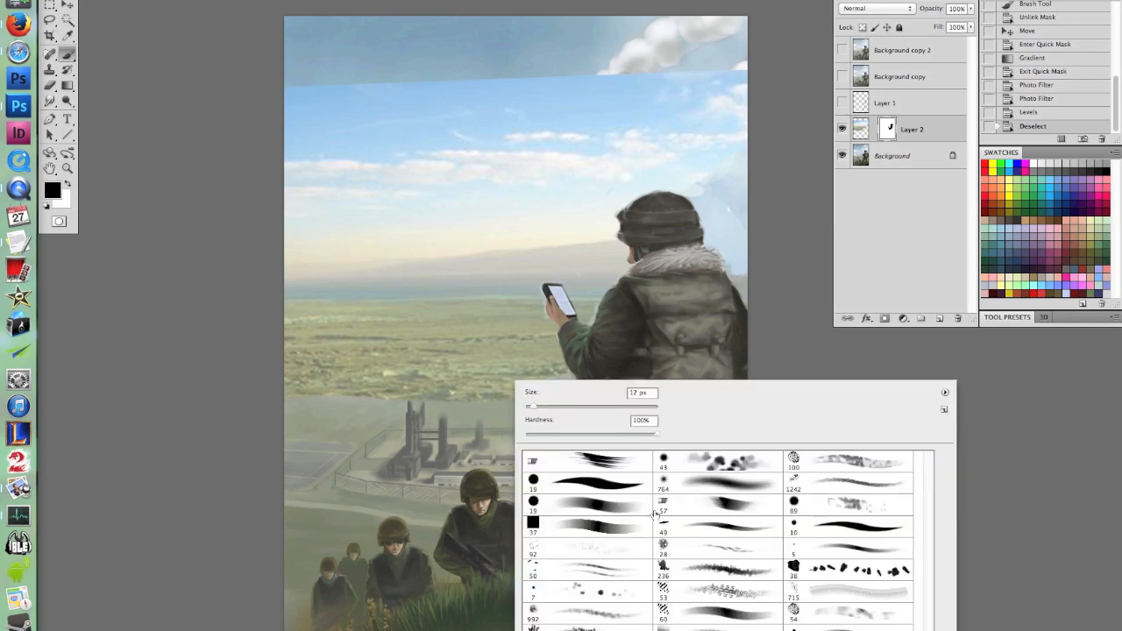
click(745, 489)
mouse_move(609, 406)
mouse_down()
mouse_move(564, 403)
mouse_move(619, 405)
mouse_up()
key(Return)
mouse_move(280, 413)
mouse_down()
mouse_move(604, 395)
mouse_move(254, 375)
mouse_move(354, 369)
mouse_up()
drag(263, 338, 609, 345)
drag(318, 371, 261, 394)
drag(328, 400, 287, 359)
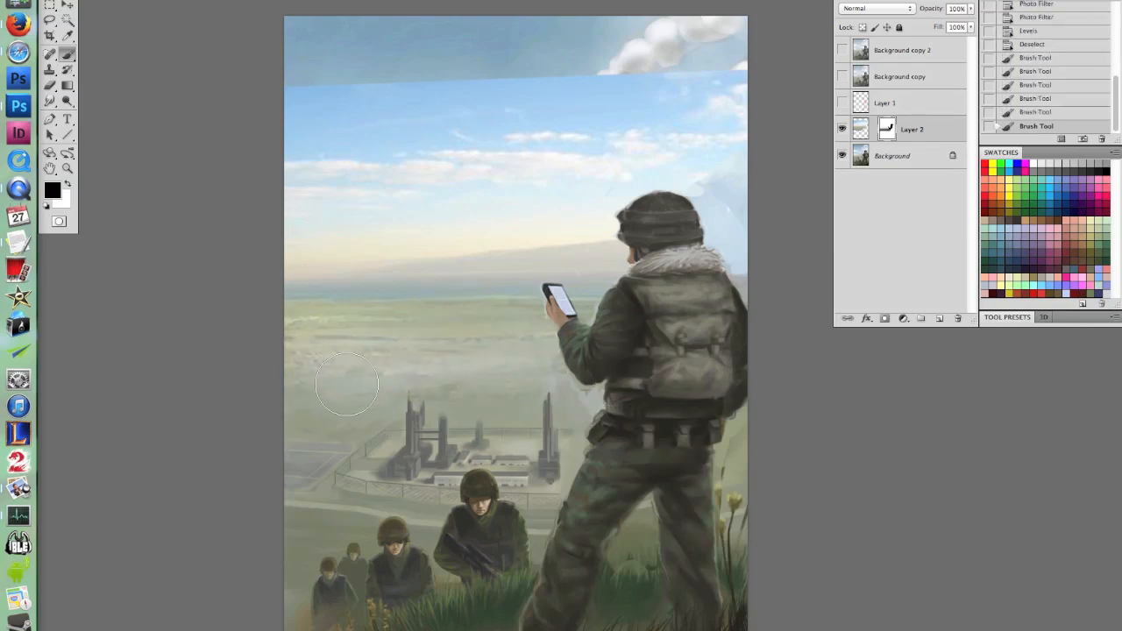
drag(346, 378, 619, 401)
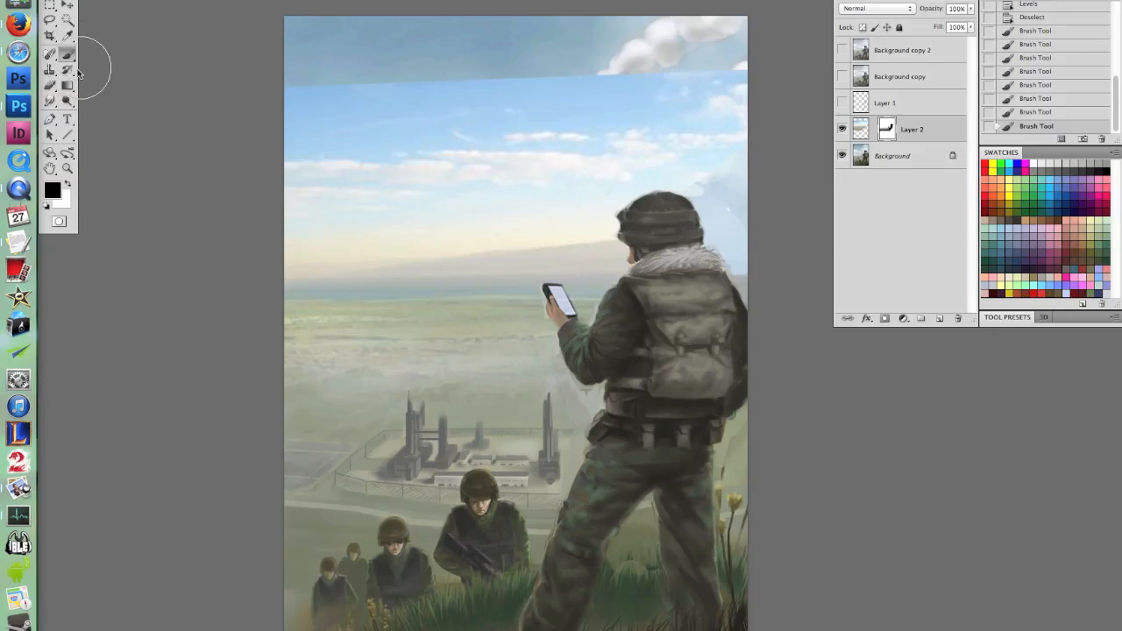
right_click(577, 320)
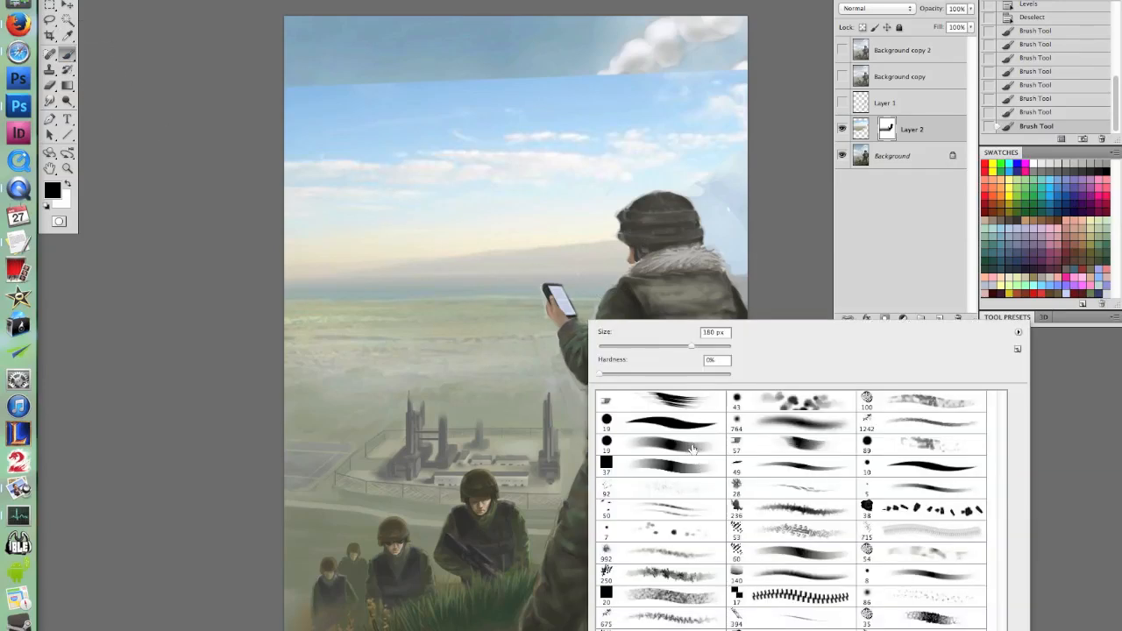
click(797, 215)
Target Layer 2's image instead of its mask and apply a Hue/Saturation adjustment
click(863, 128)
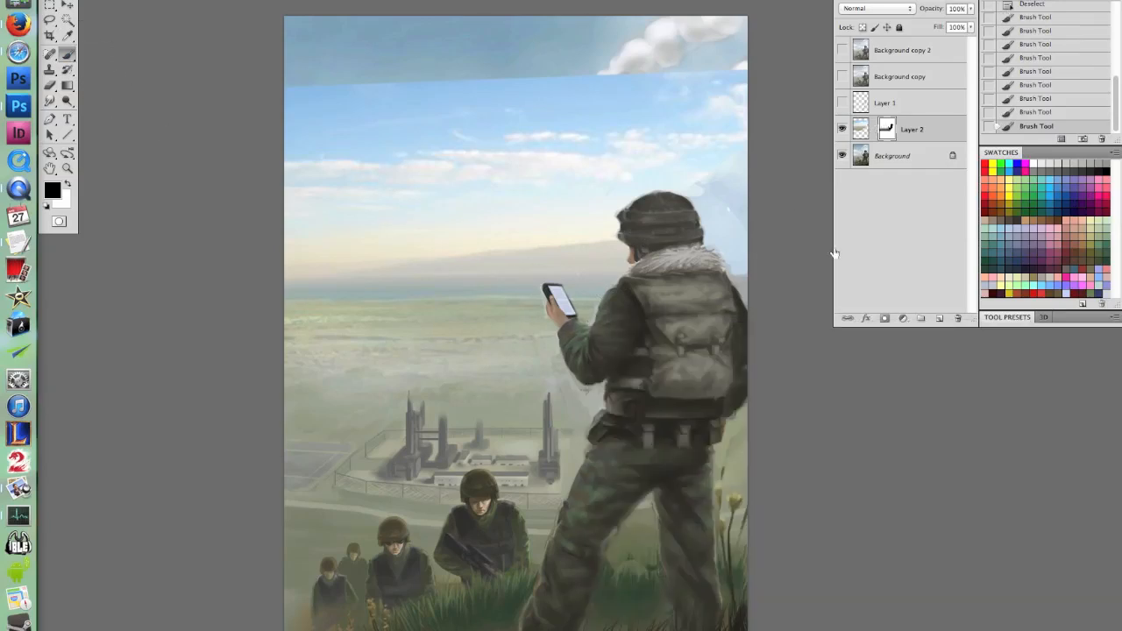
key(i)
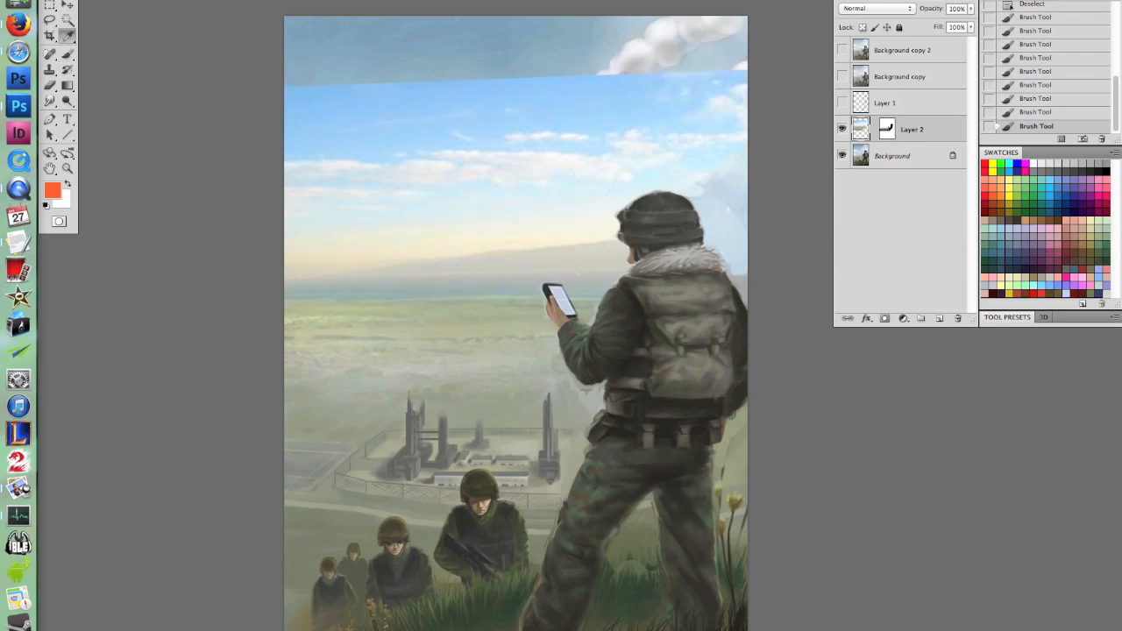
key(Return)
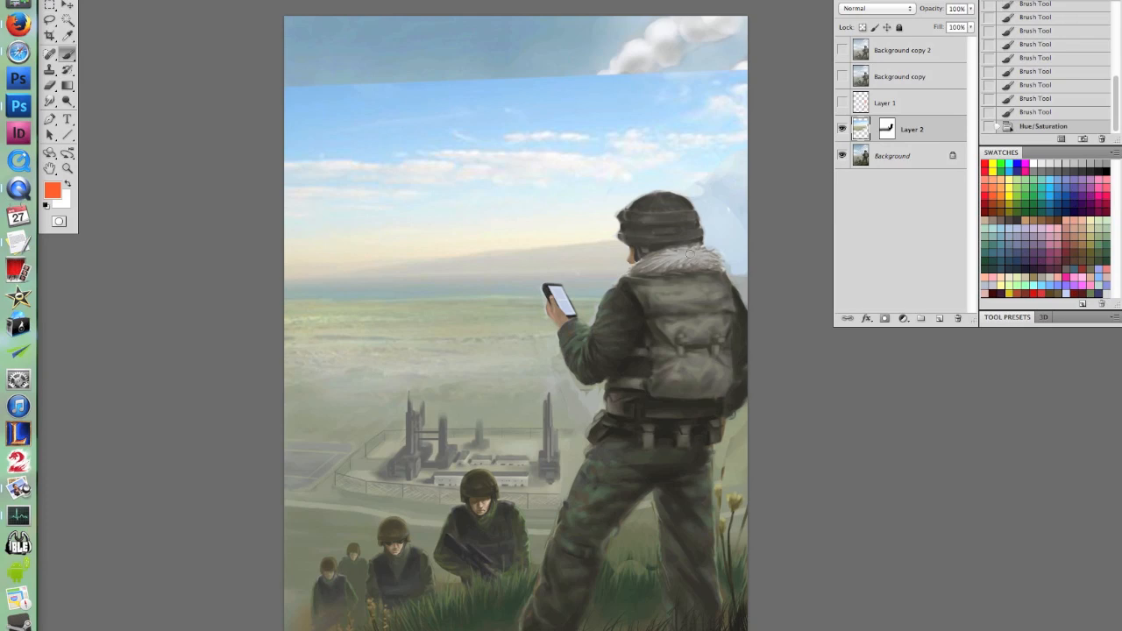
Sample the pale sky colour and paint over the patchy sky beside the standing soldier's head with a hard 47 px brush
right_click(704, 188)
key(bracketright)
alt+click(688, 168)
mouse_move(704, 165)
mouse_down()
mouse_move(719, 209)
mouse_move(743, 204)
mouse_move(699, 231)
mouse_move(742, 233)
mouse_move(742, 297)
mouse_up()
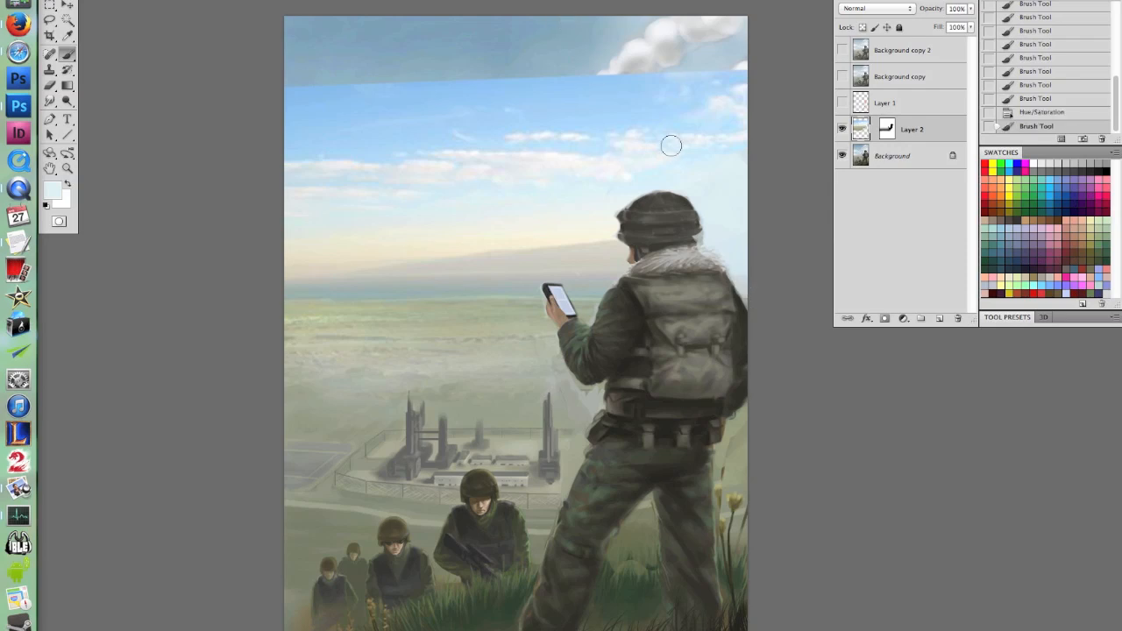
Enlarge the brush, sample the photo's blue sky, and paint over the old sky and smoke trail along the canvas's upper edge
right_click(418, 103)
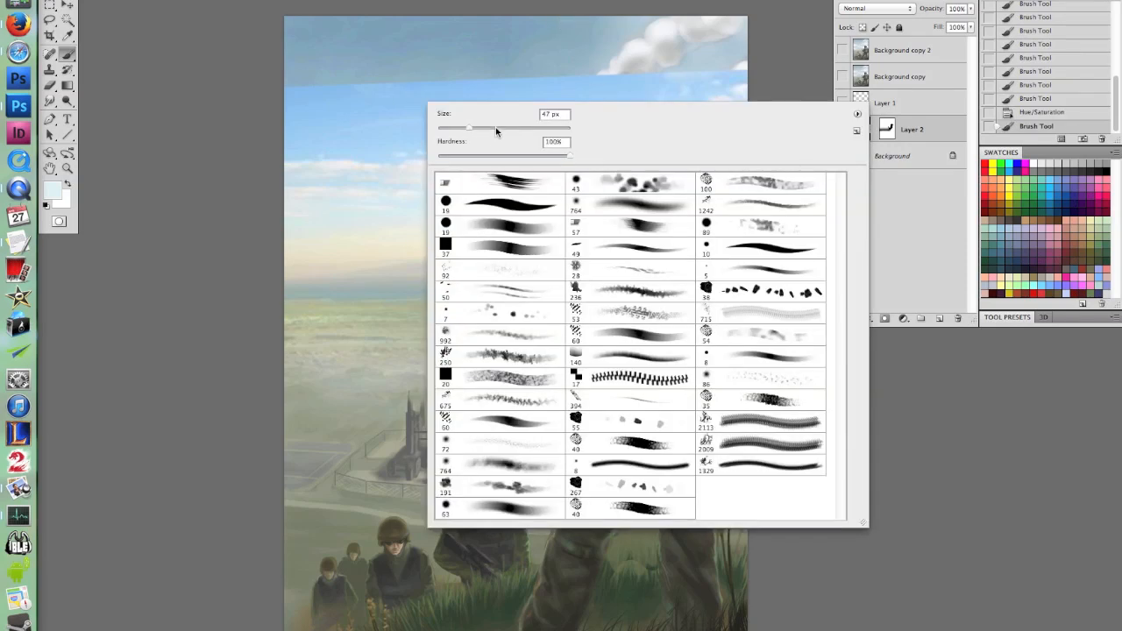
drag(496, 130, 487, 131)
alt+click(465, 75)
mouse_move(528, 83)
mouse_down()
mouse_move(439, 66)
mouse_move(407, 28)
mouse_move(268, 75)
mouse_move(387, 36)
mouse_move(509, 28)
mouse_move(533, 63)
mouse_move(656, 14)
mouse_move(642, 65)
mouse_move(699, 38)
mouse_move(461, 139)
mouse_move(746, 54)
mouse_move(702, 44)
mouse_move(712, 37)
mouse_move(747, 58)
mouse_move(747, 28)
mouse_move(666, 40)
mouse_up()
mouse_move(525, 61)
mouse_down()
mouse_move(544, 78)
mouse_move(569, 53)
mouse_up()
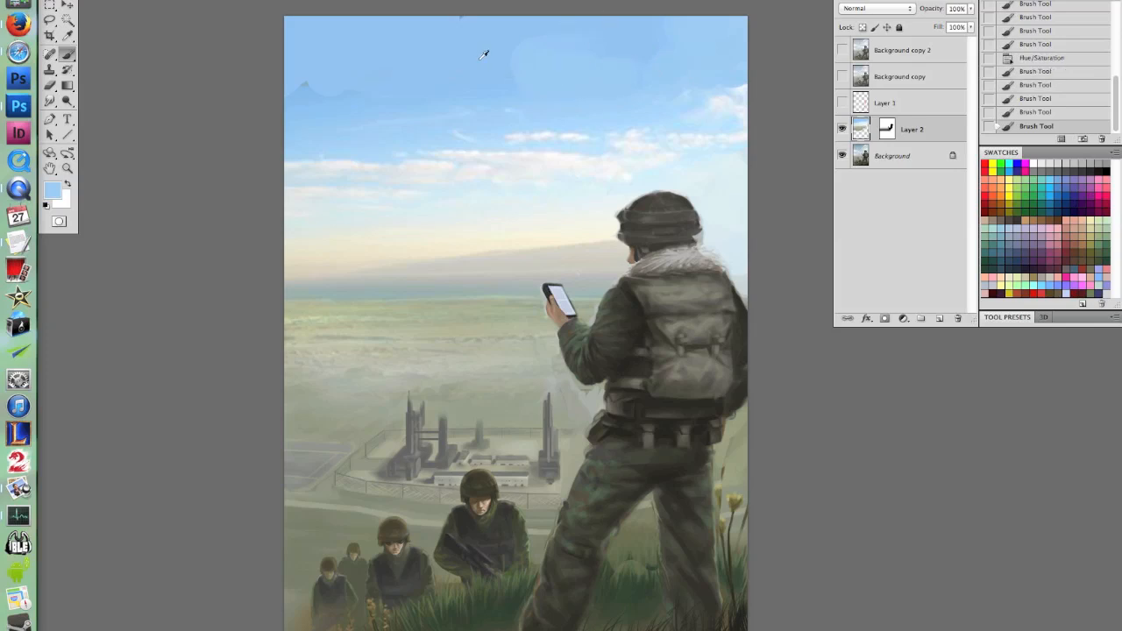
mouse_move(385, 53)
mouse_down()
mouse_move(370, 93)
mouse_move(333, 70)
mouse_move(302, 88)
mouse_up()
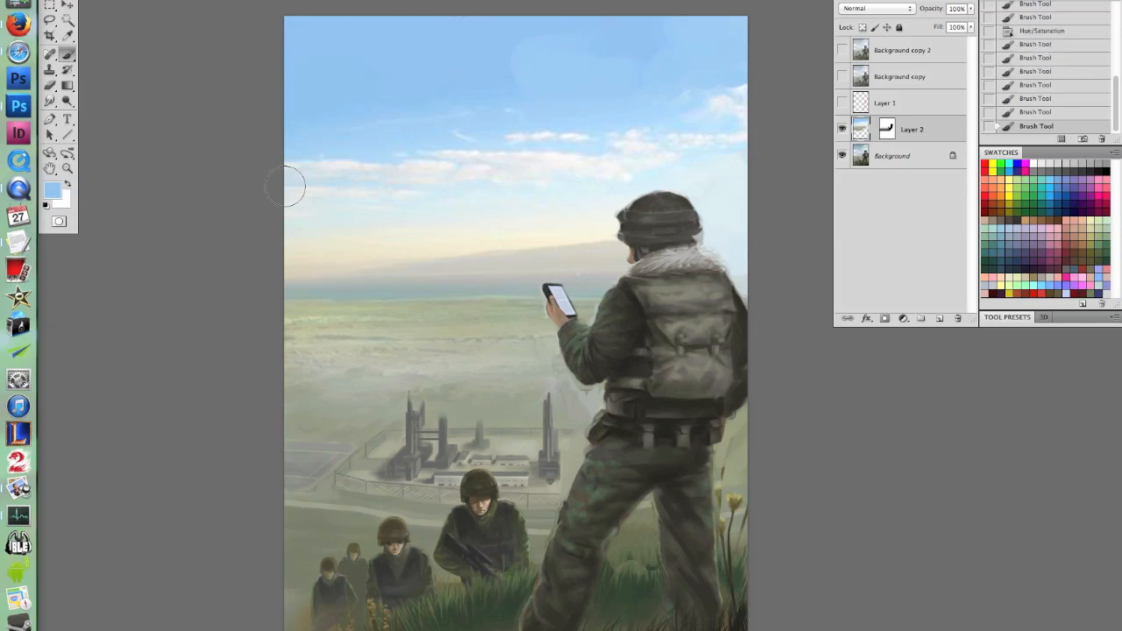
Touch up the plain on Layer 2 with a smaller brush and a green sampled from the ground
right_click(623, 297)
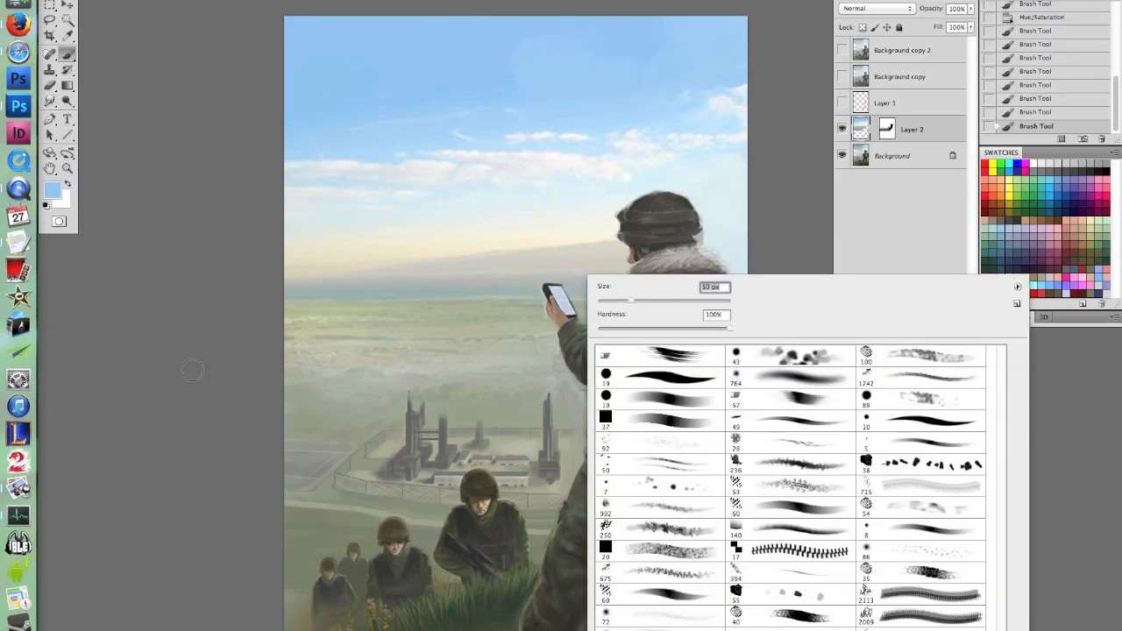
click(193, 370)
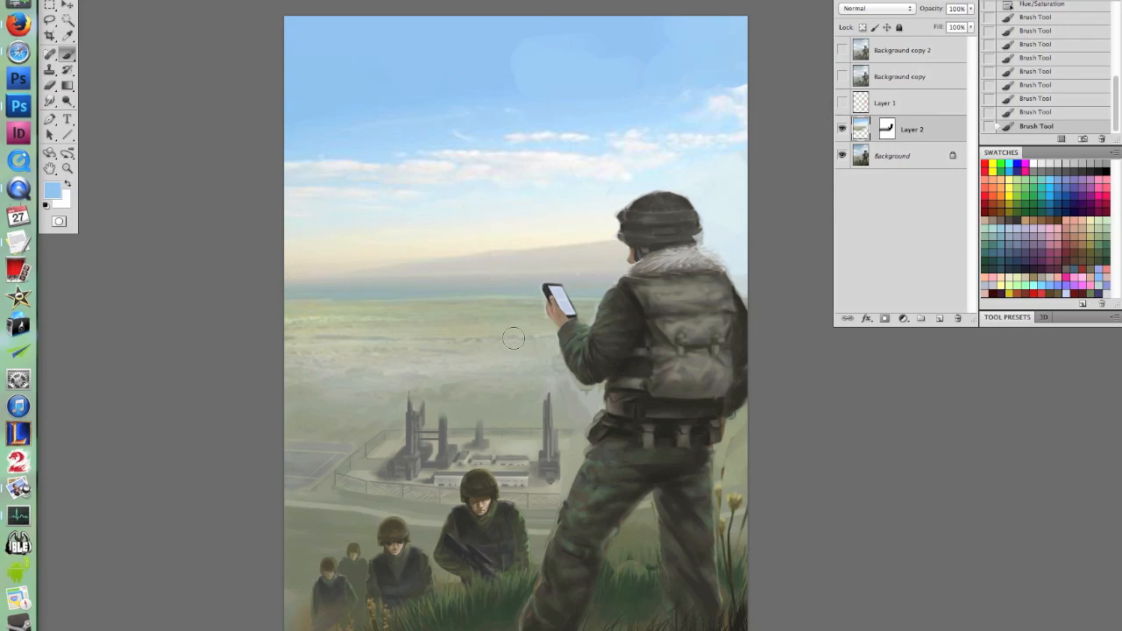
alt+click(372, 317)
mouse_move(345, 341)
mouse_down()
mouse_move(375, 358)
mouse_move(325, 342)
mouse_up()
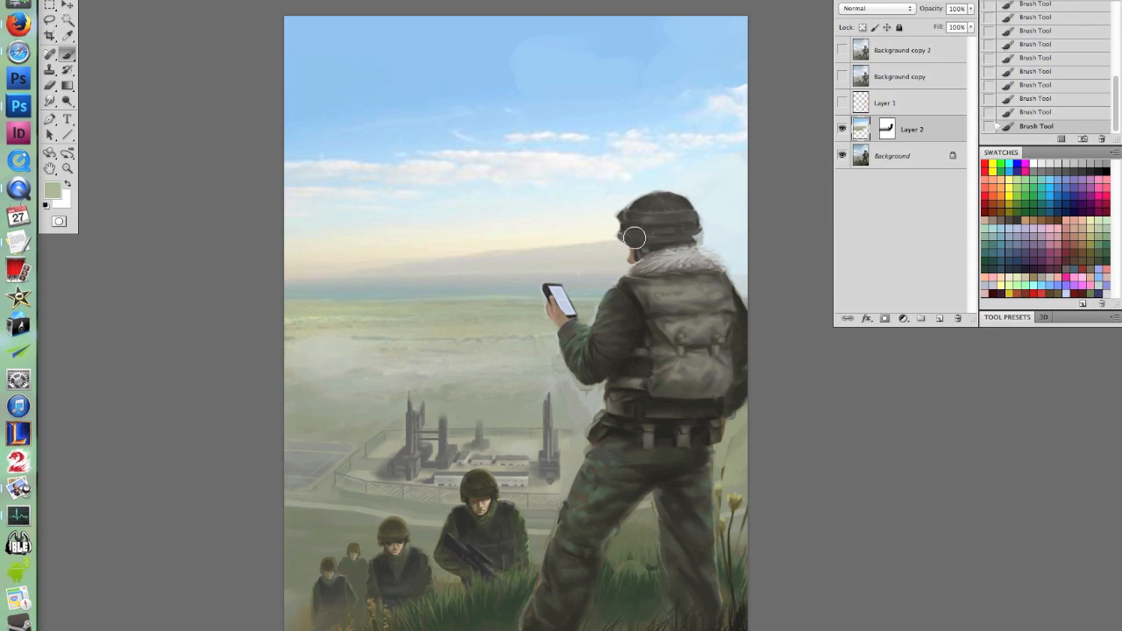
Add a new layer above Layer 2, paint sampled grey-green over the plain's rough texture, and reduce the brush to 20 px
click(939, 318)
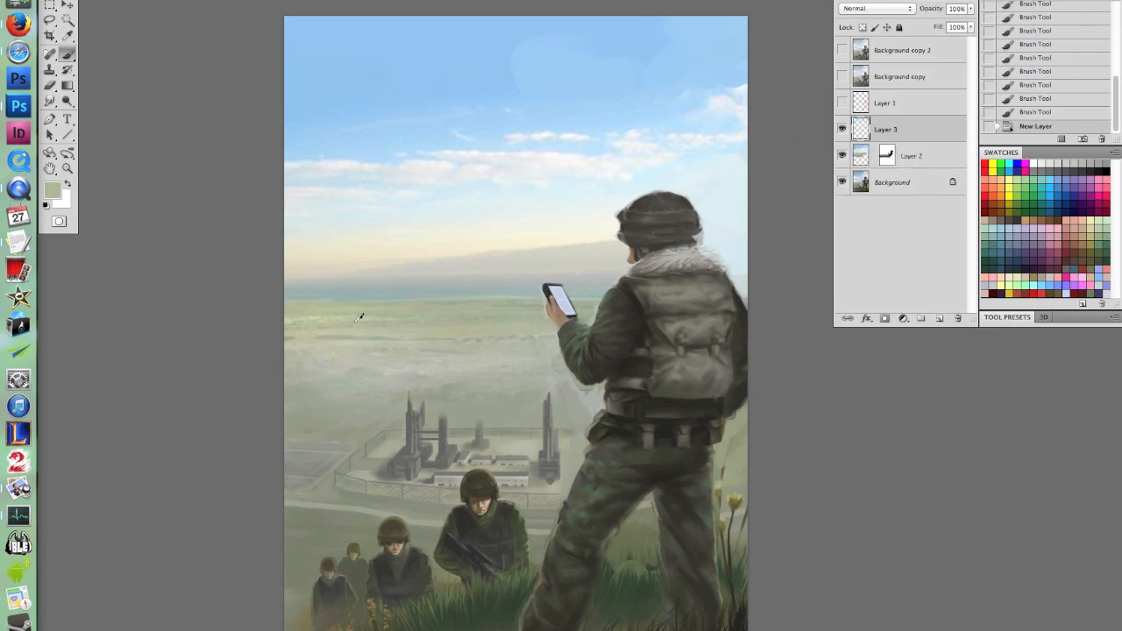
mouse_move(307, 347)
mouse_down()
mouse_move(372, 361)
mouse_move(298, 320)
mouse_up()
alt+click(481, 378)
mouse_move(480, 379)
mouse_down()
mouse_move(299, 379)
mouse_move(420, 351)
mouse_move(312, 363)
mouse_move(440, 372)
mouse_move(553, 354)
mouse_move(504, 330)
mouse_move(498, 358)
mouse_move(541, 355)
mouse_move(554, 376)
mouse_move(514, 387)
mouse_move(560, 381)
mouse_up()
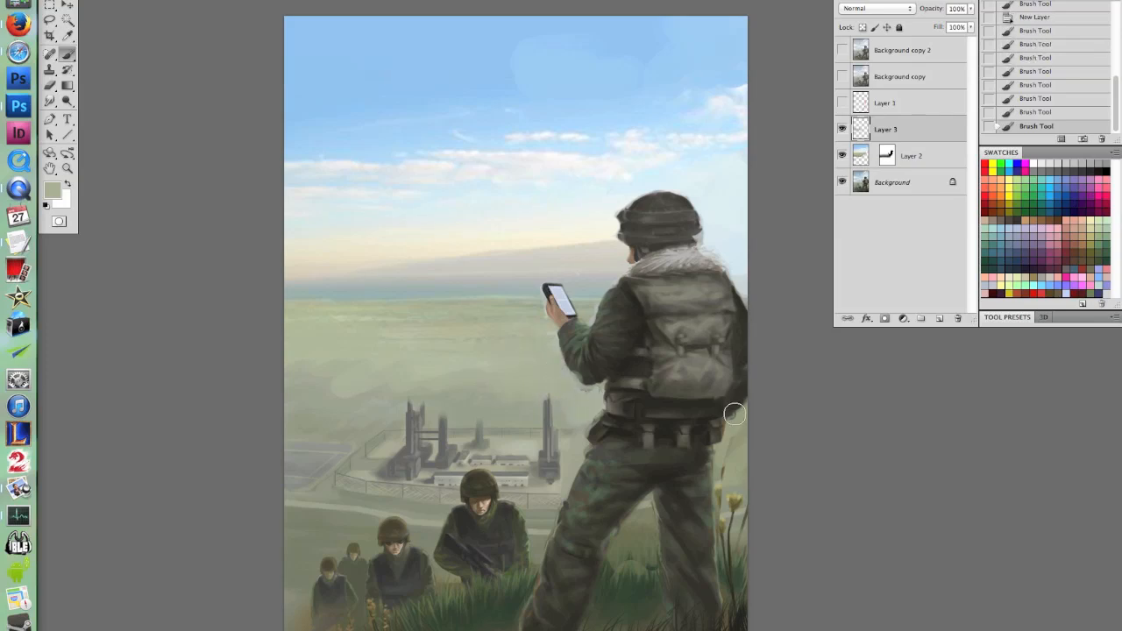
right_click(729, 386)
click(761, 406)
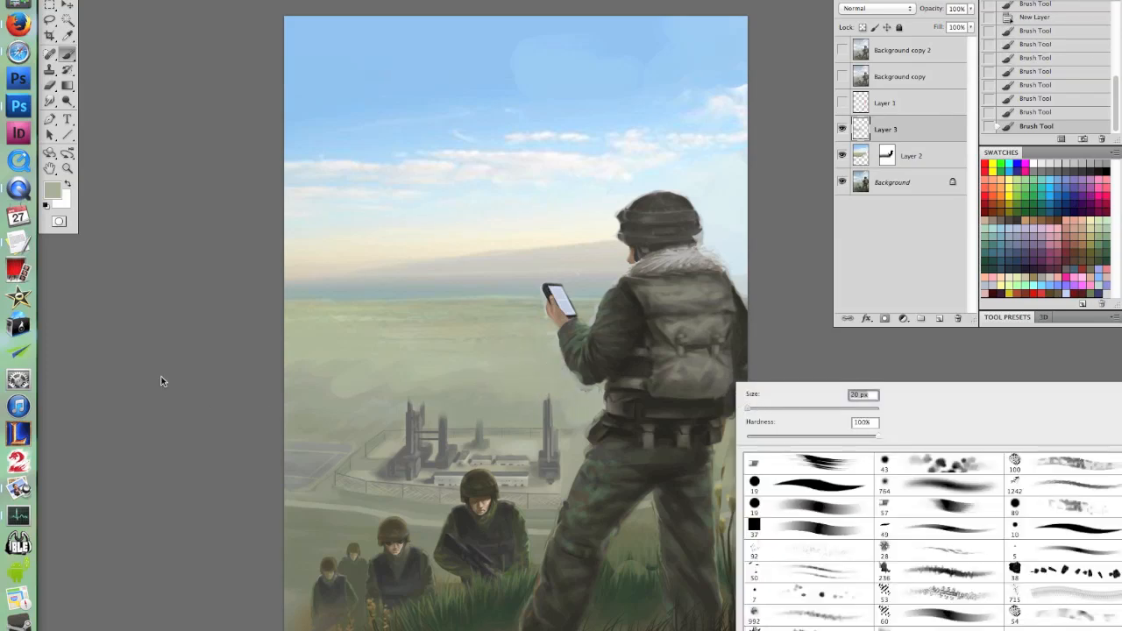
click(163, 380)
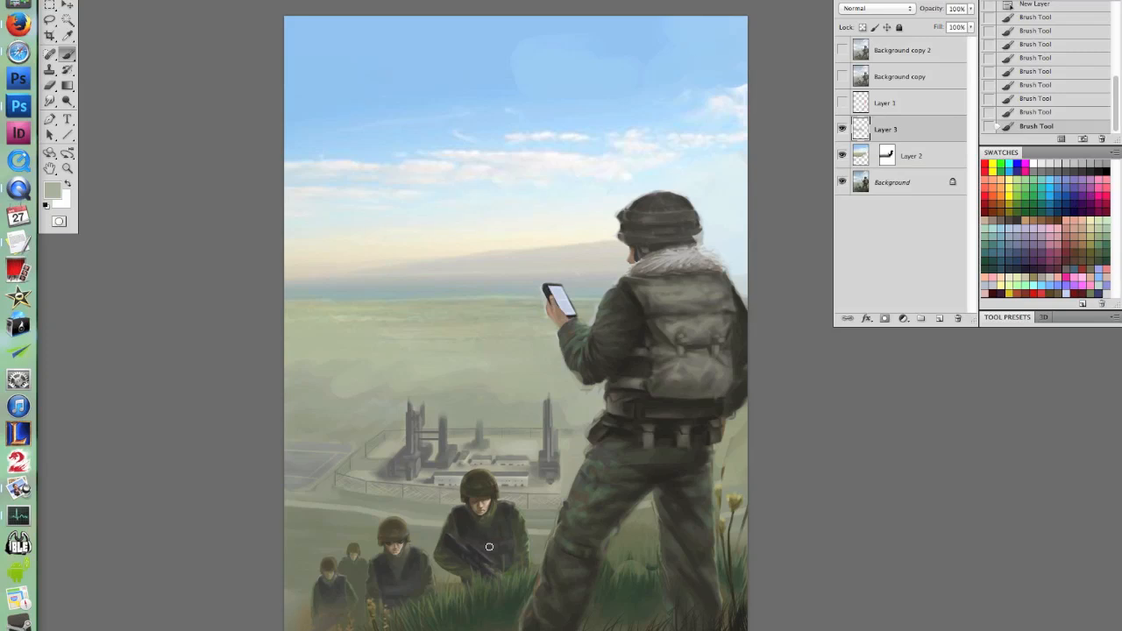
Draw and undo a ring around the foremost crouching soldier's face, and draw a winding grey-green line across the soldiers and grass
right_click(510, 507)
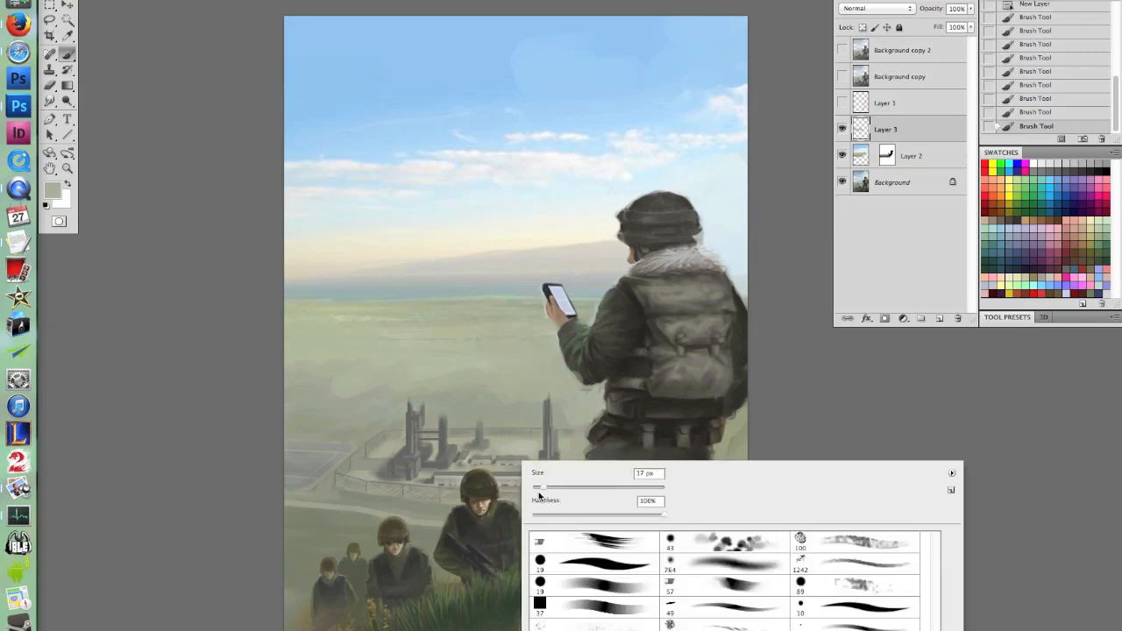
key(Return)
drag(470, 496, 497, 497)
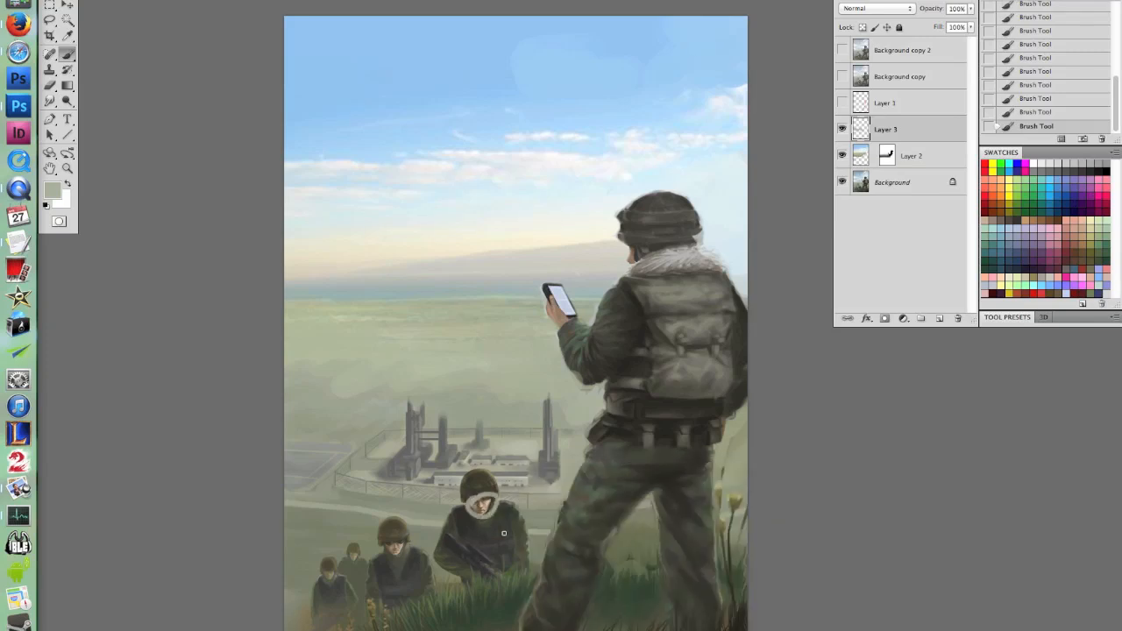
key(ctrl+z)
mouse_move(676, 569)
mouse_down()
mouse_move(653, 587)
mouse_move(548, 513)
mouse_move(442, 596)
mouse_move(394, 605)
mouse_move(361, 628)
mouse_up()
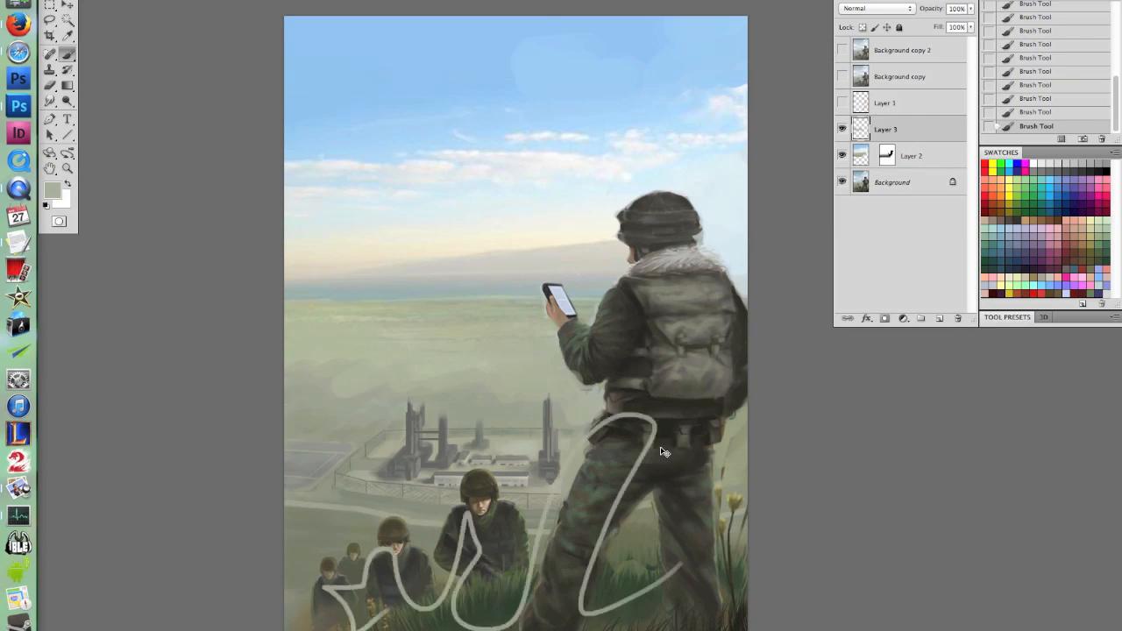
Undo the winding grey-green line, add a new layer in Darken mode at 32% opacity, and choose dark blue as the painting colour
key(super+z)
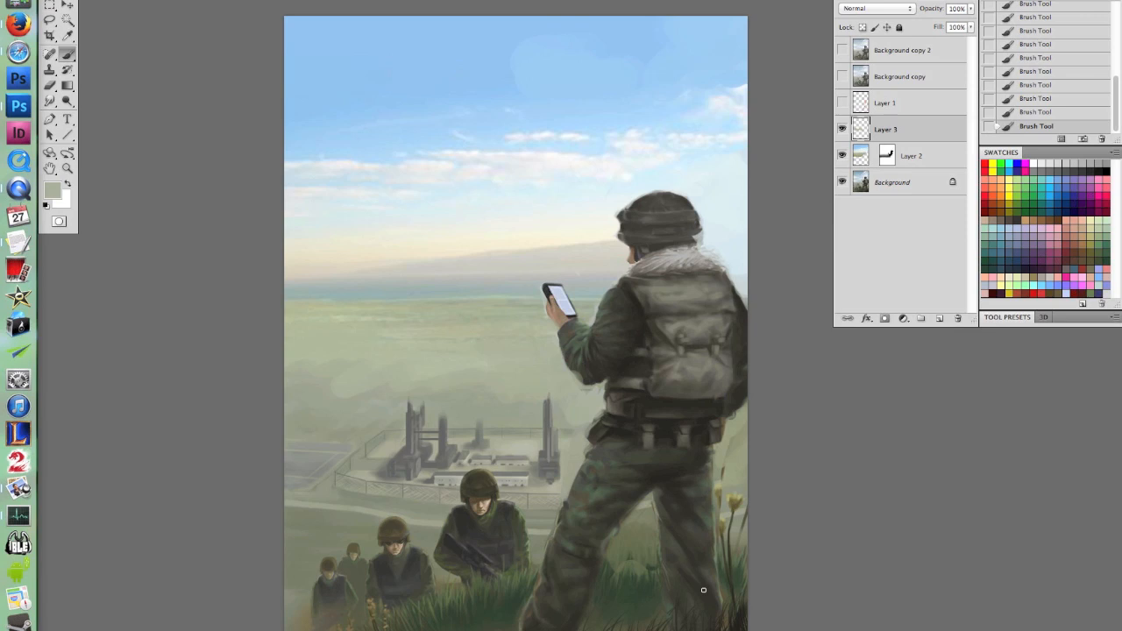
click(938, 319)
click(888, 8)
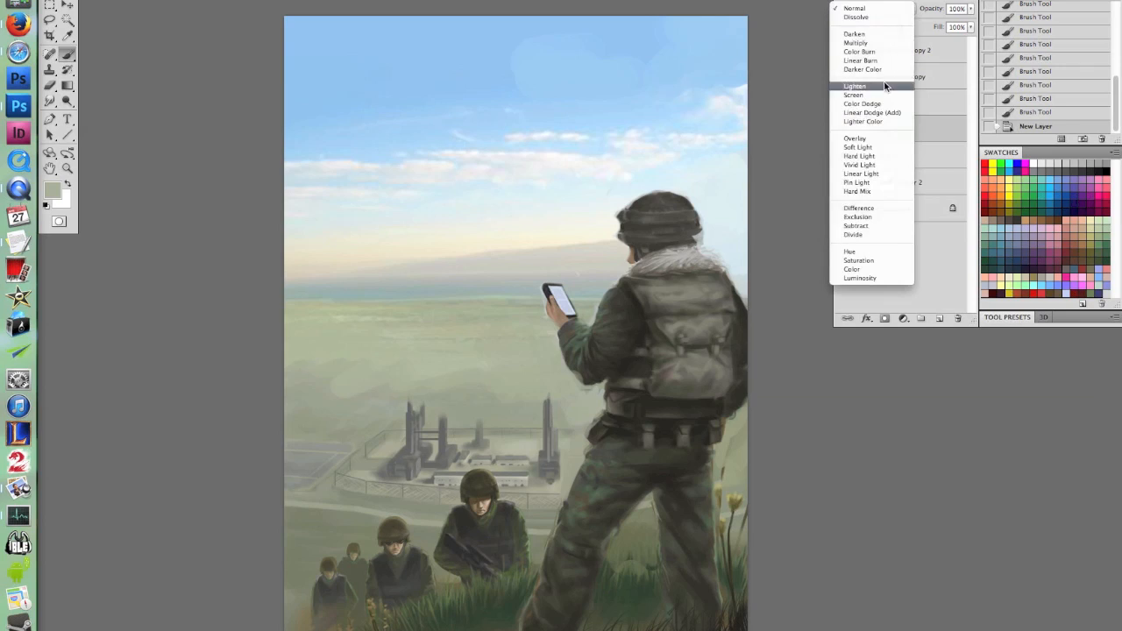
click(866, 34)
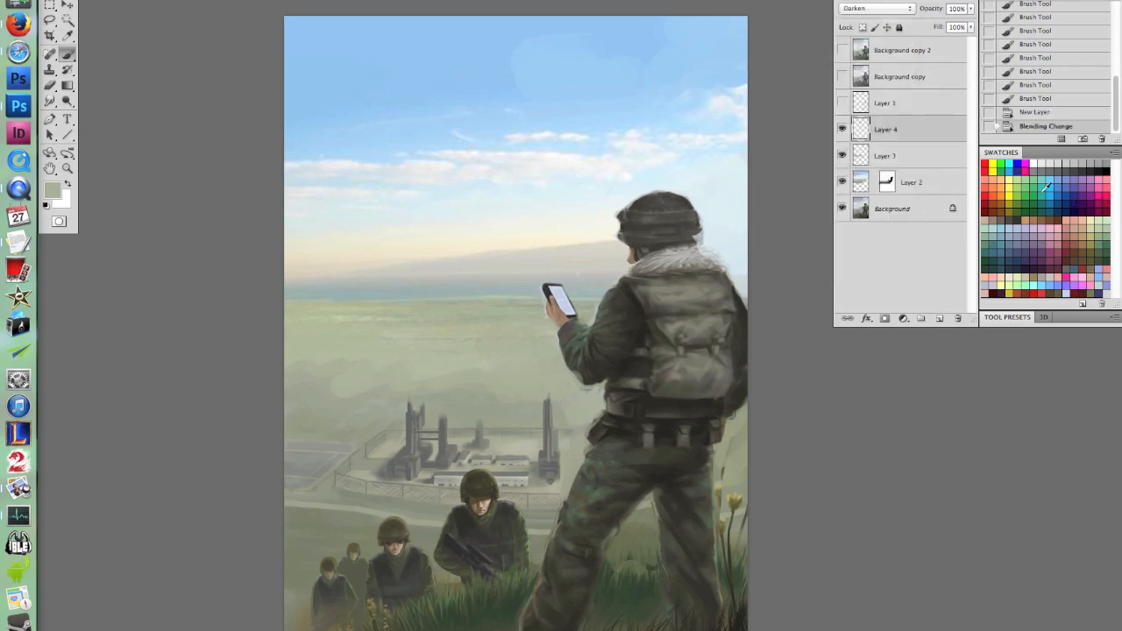
click(1017, 263)
right_click(700, 345)
click(970, 8)
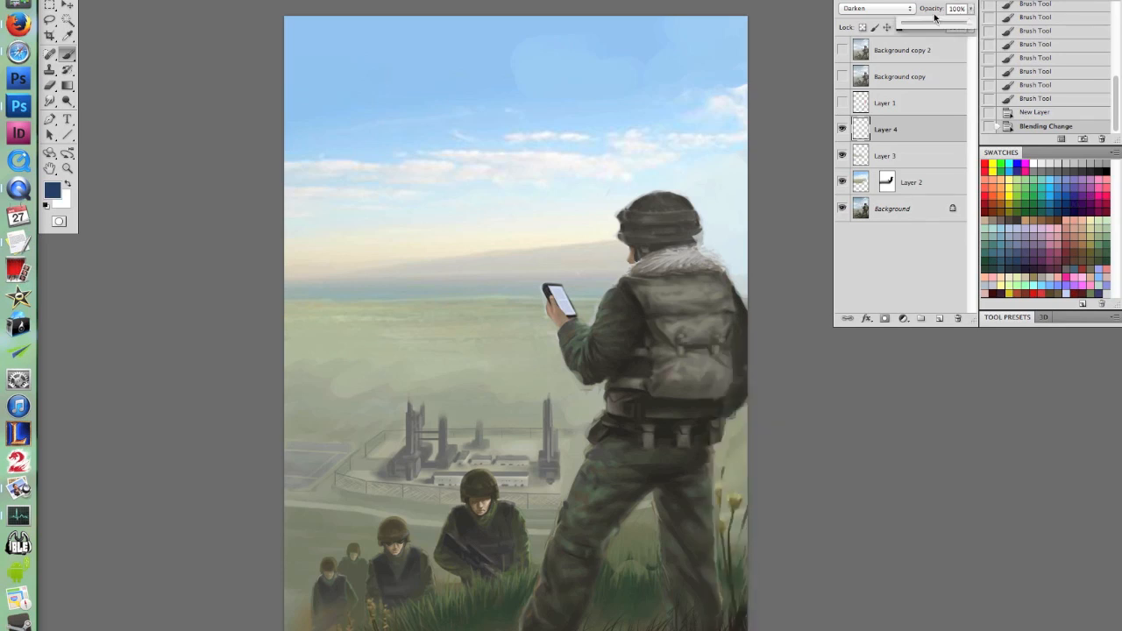
drag(967, 26, 921, 28)
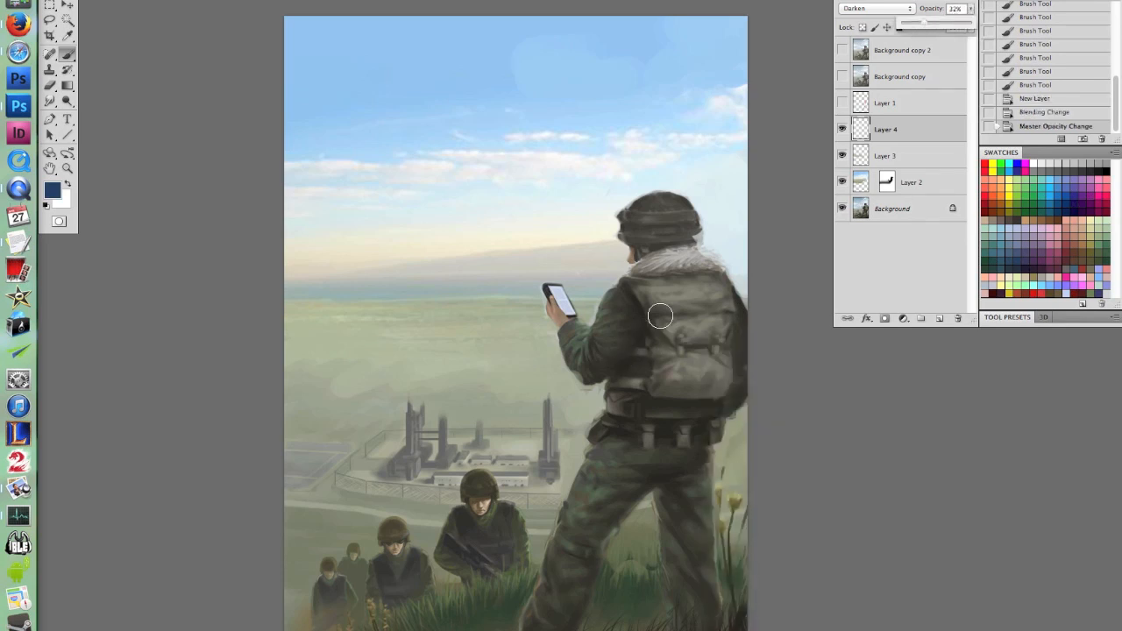
Paint dark blue over the standing soldier's fur collar, backpack, waist and sleeve on Layer 4 to cool their tones
mouse_move(660, 316)
mouse_down()
mouse_move(704, 371)
mouse_move(732, 345)
mouse_move(702, 331)
mouse_move(682, 269)
mouse_move(664, 270)
mouse_move(679, 250)
mouse_move(695, 275)
mouse_move(702, 265)
mouse_move(715, 274)
mouse_move(730, 314)
mouse_move(712, 339)
mouse_move(649, 297)
mouse_move(623, 304)
mouse_move(647, 273)
mouse_up()
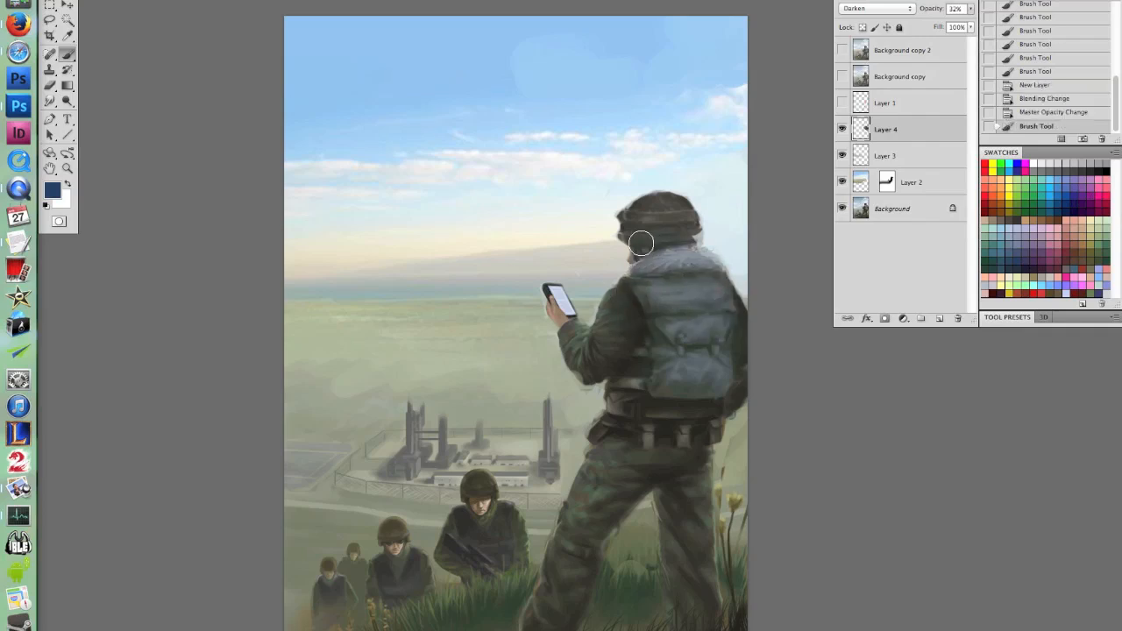
click(674, 392)
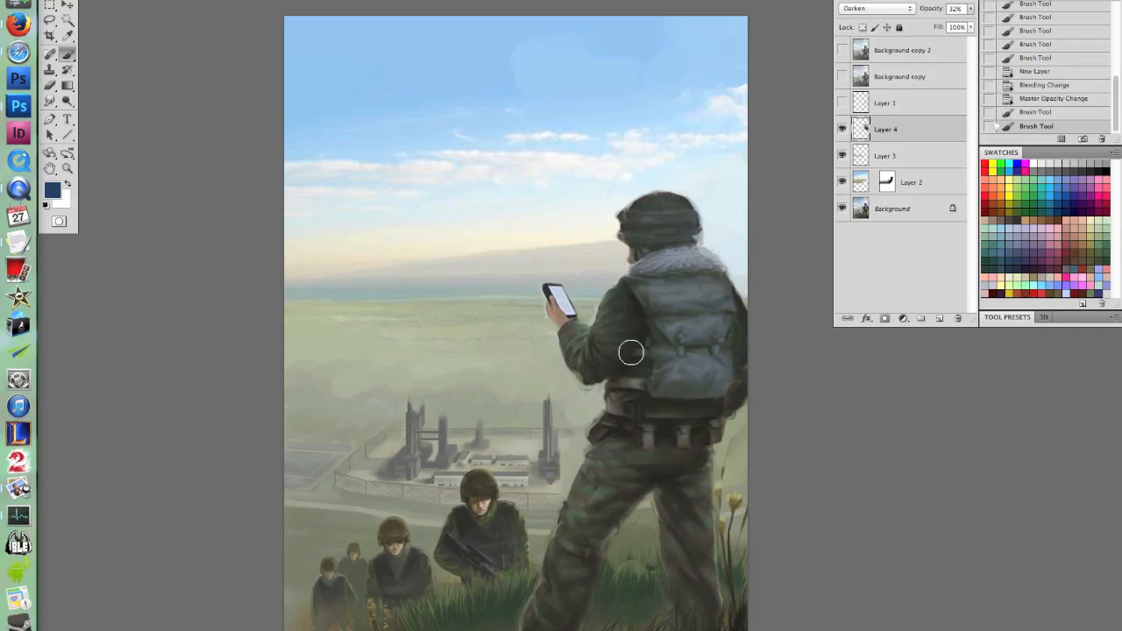
click(586, 342)
Reduce the brush size and tint the standing soldier's hand around the phone with the dark blue
right_click(572, 299)
drag(623, 344, 616, 344)
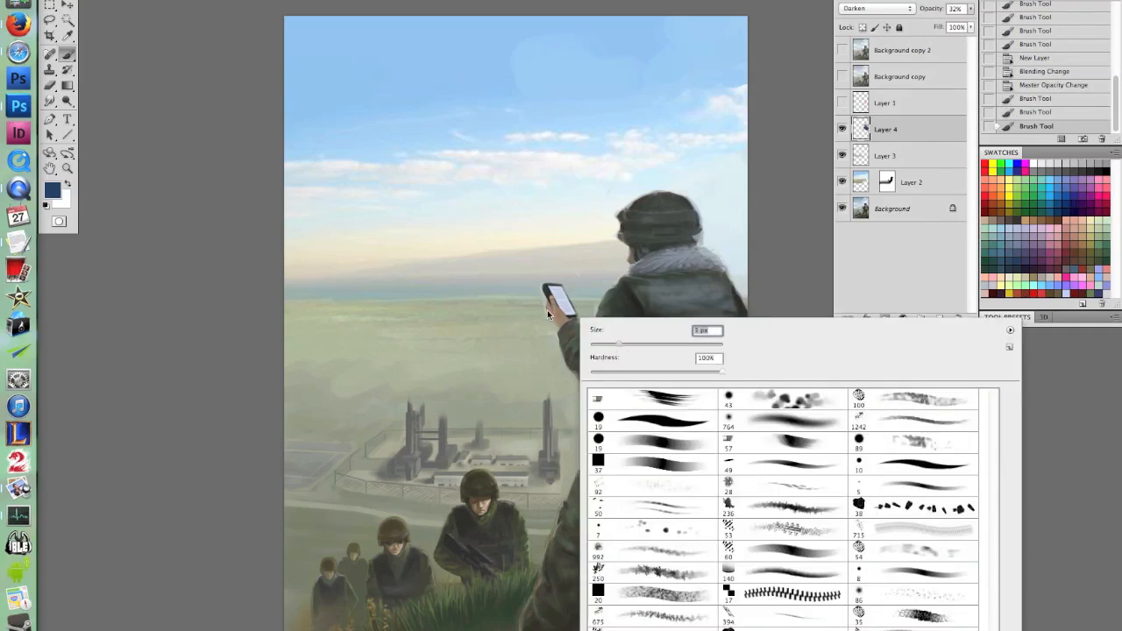
click(550, 302)
click(554, 296)
click(559, 296)
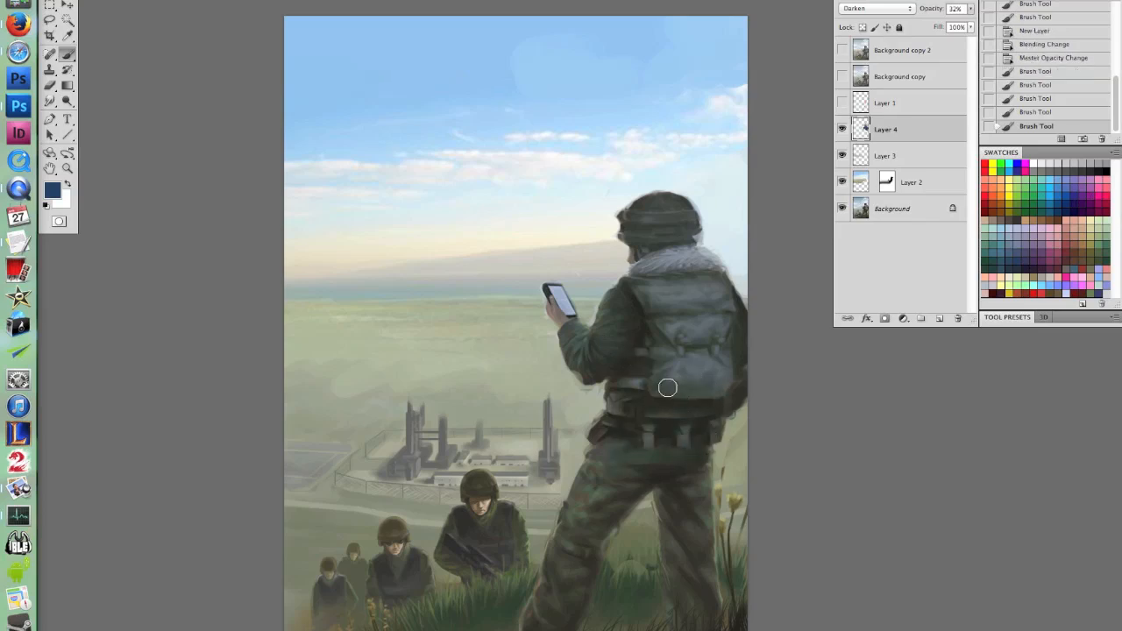
Continue the blue tint over the standing soldier's backpack, helmet and trousers, and over the crouching soldiers and grass
click(657, 299)
drag(693, 257, 692, 243)
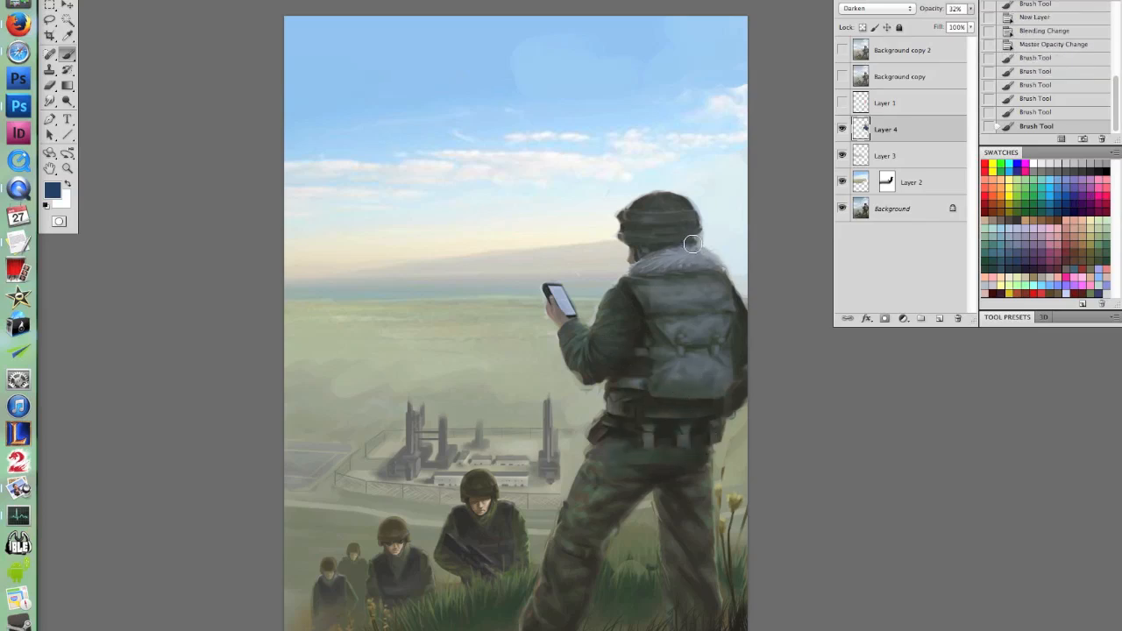
click(615, 428)
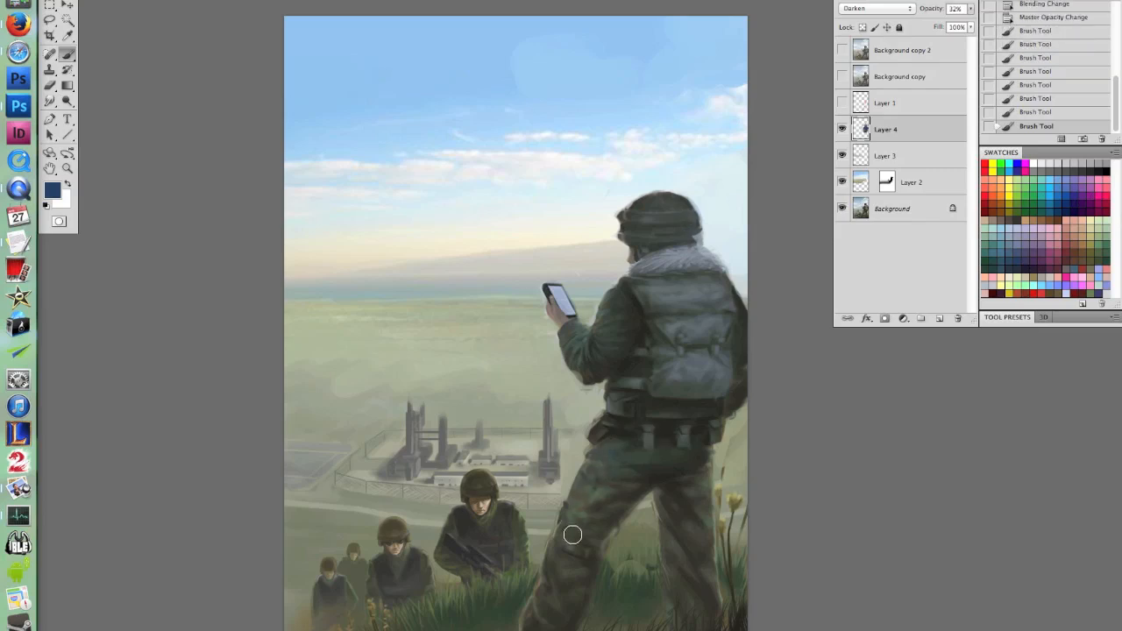
click(676, 450)
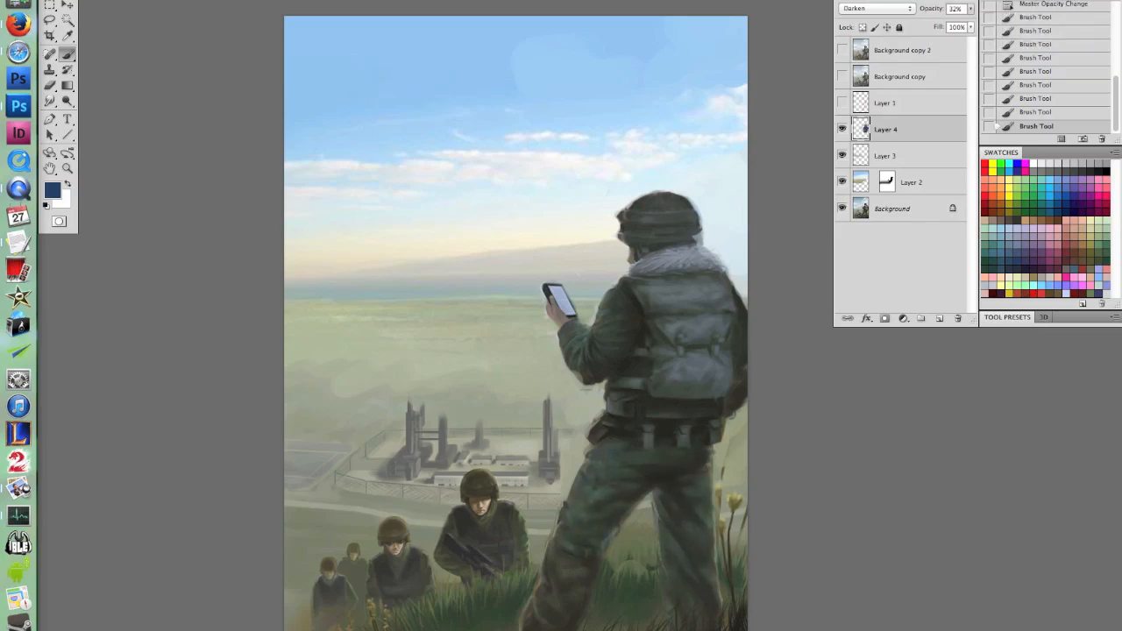
click(708, 564)
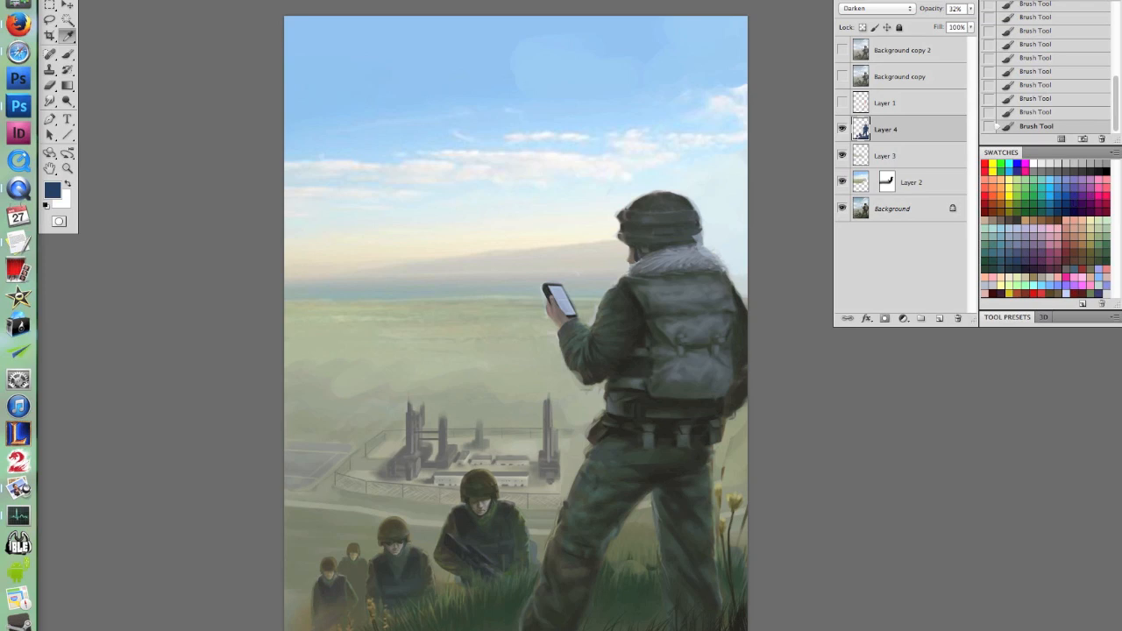
Adjust Layer 4's blue tint with Hue/Saturation, setting Hue to +5 and Saturation to -26
key(ctrl+u)
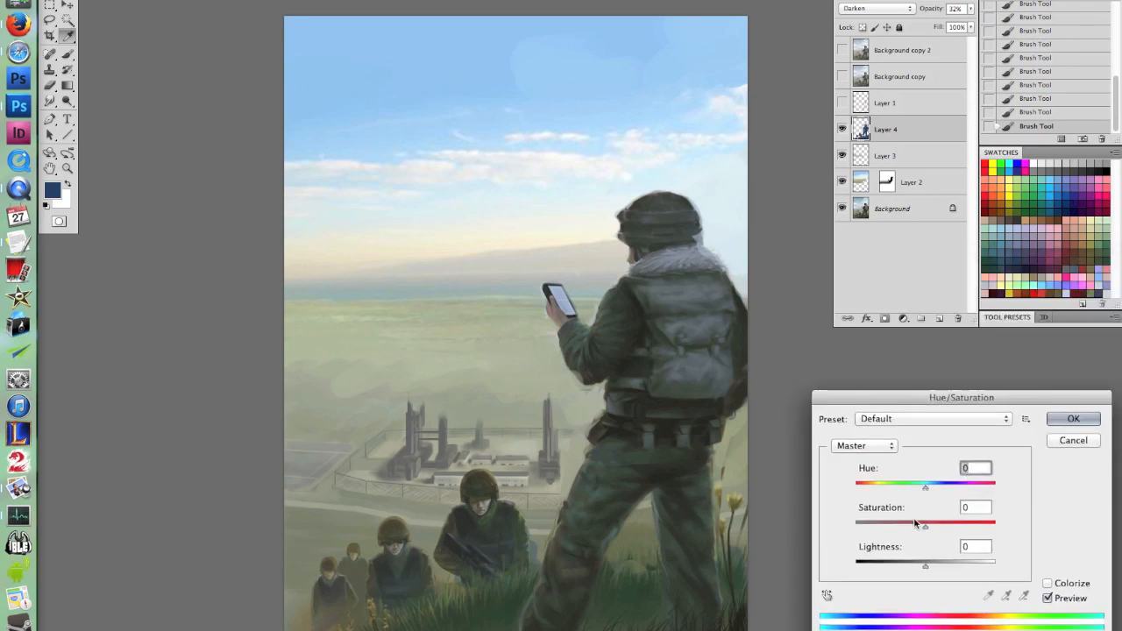
drag(915, 523, 909, 532)
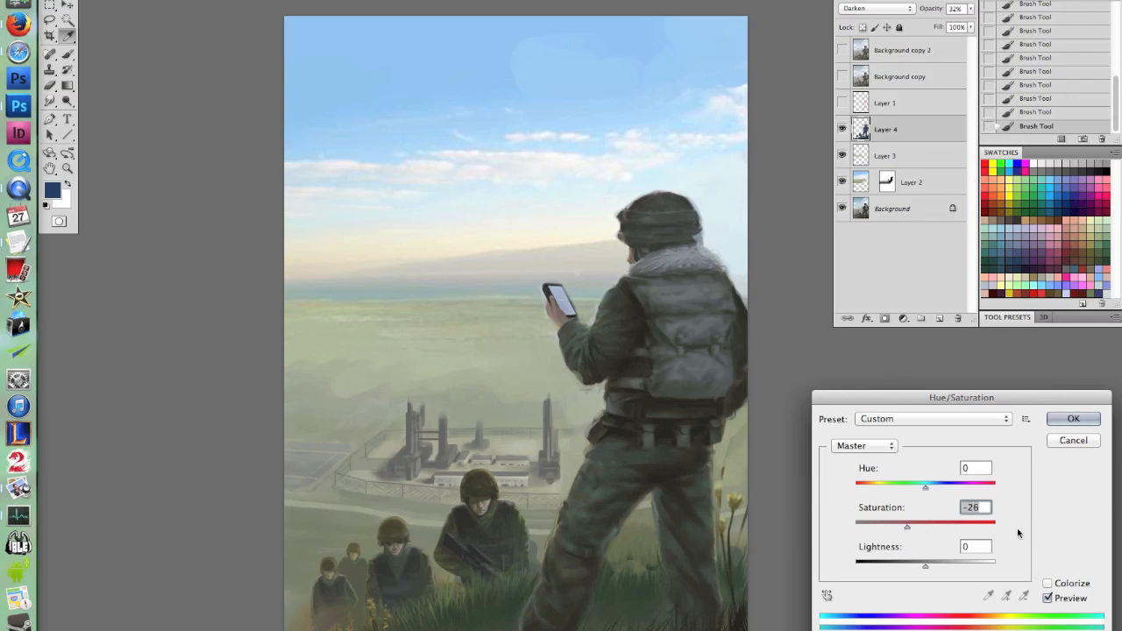
mouse_move(924, 487)
mouse_down()
mouse_move(939, 492)
mouse_move(929, 495)
mouse_up()
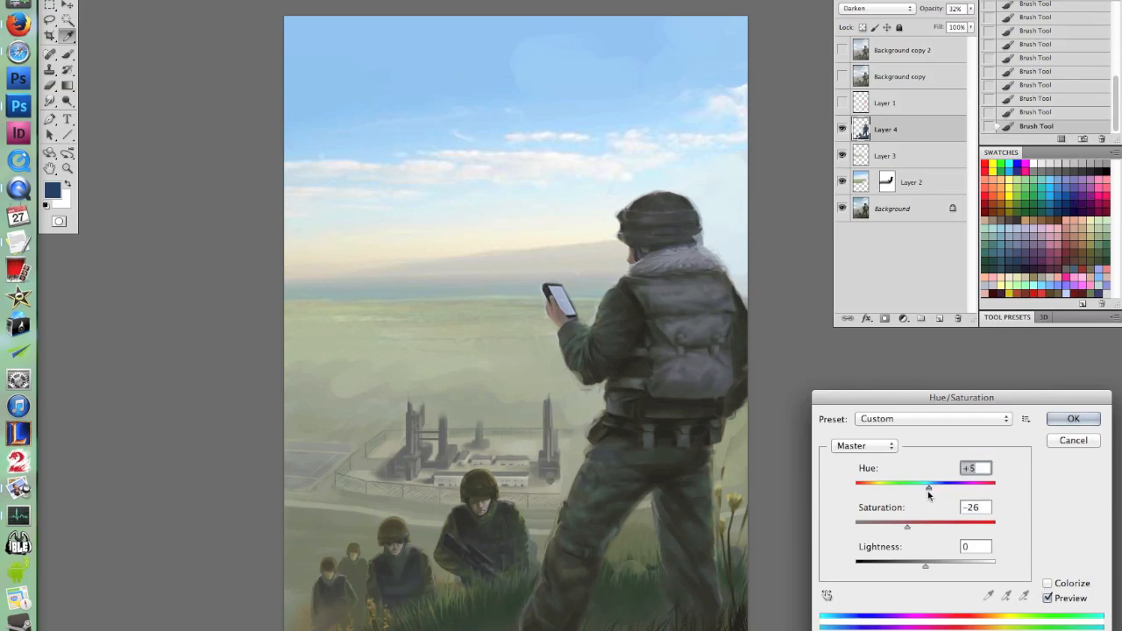
click(1065, 418)
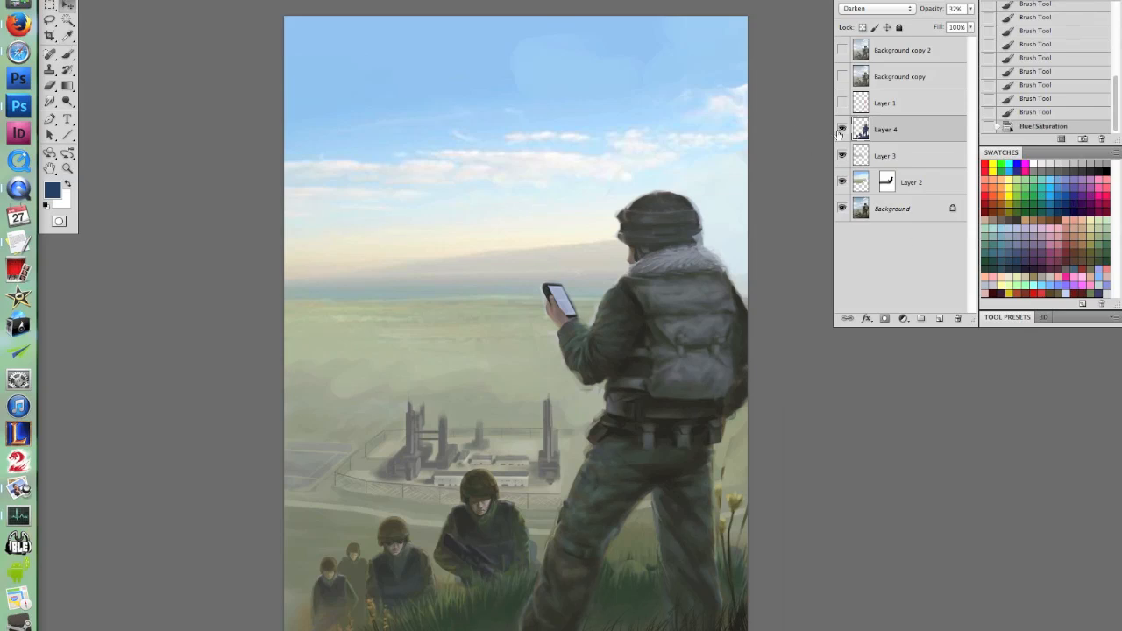
Toggle Layer 4's visibility repeatedly to compare the figures with and without the blue tint
click(841, 129)
click(842, 130)
click(845, 131)
click(843, 130)
click(842, 132)
click(842, 132)
click(842, 131)
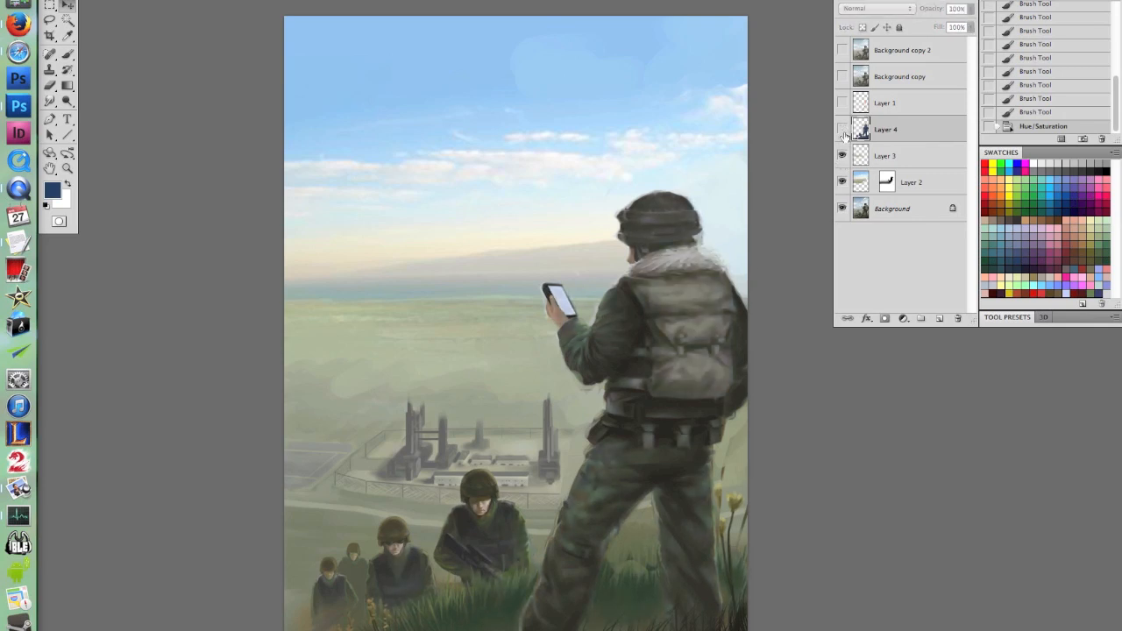
click(842, 130)
click(842, 133)
click(842, 134)
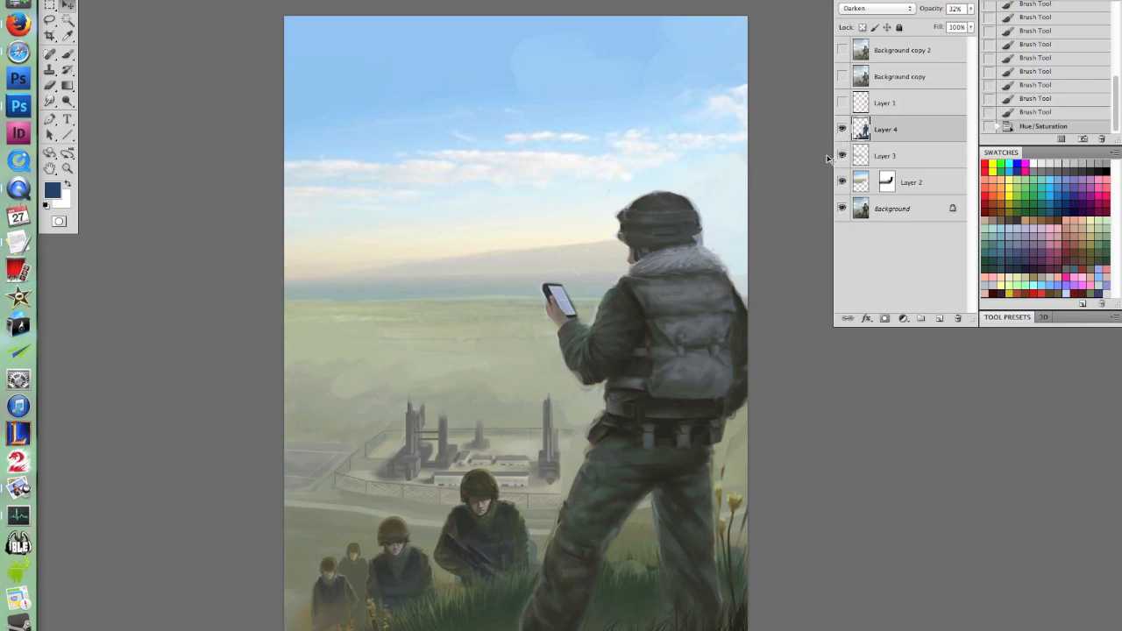
Add a new layer above Layer 4 and paint light olive green over the ground around the crouching soldiers and the standing soldier's legs
click(68, 52)
click(936, 315)
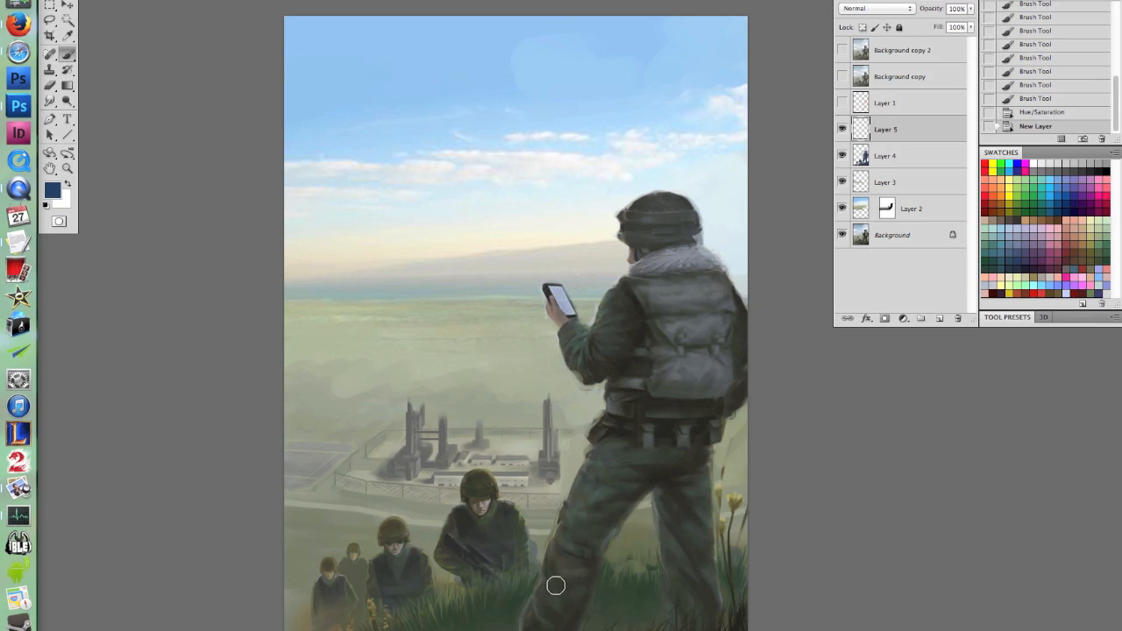
click(1094, 235)
right_click(519, 396)
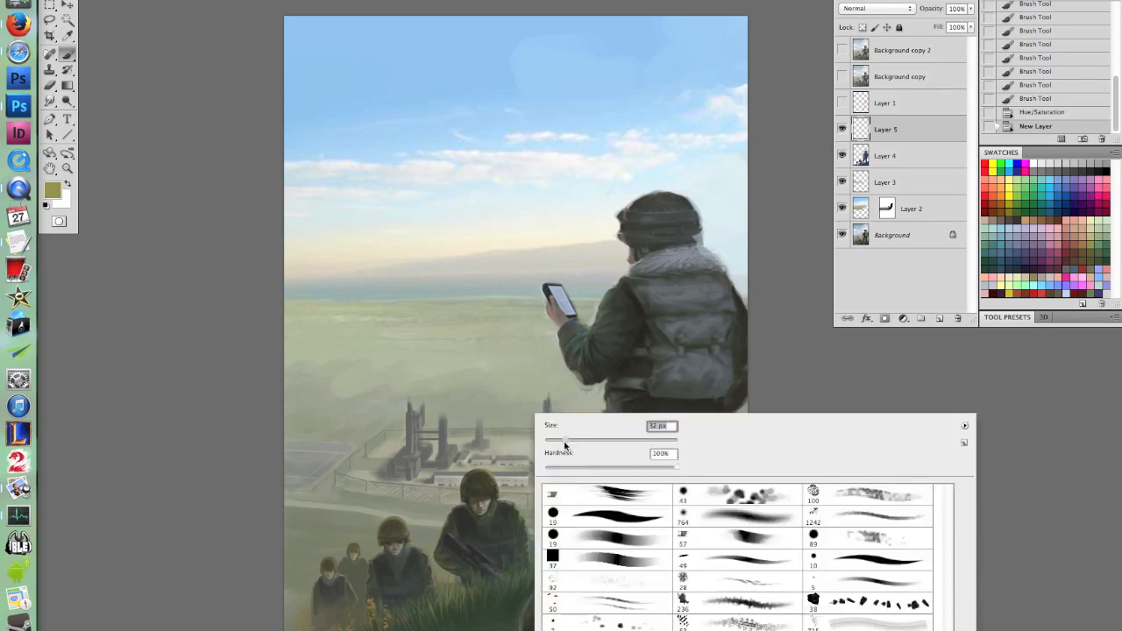
click(1090, 235)
mouse_move(303, 530)
mouse_down()
mouse_move(293, 584)
mouse_move(291, 562)
mouse_move(315, 542)
mouse_move(371, 529)
mouse_move(330, 522)
mouse_move(429, 511)
mouse_move(410, 530)
mouse_move(417, 544)
mouse_move(435, 534)
mouse_move(443, 579)
mouse_up()
drag(412, 541, 446, 592)
mouse_move(303, 557)
mouse_down()
mouse_move(314, 587)
mouse_move(294, 618)
mouse_move(289, 605)
mouse_up()
mouse_move(530, 526)
mouse_down()
mouse_move(536, 552)
mouse_move(634, 535)
mouse_move(651, 548)
mouse_move(633, 519)
mouse_move(645, 514)
mouse_move(659, 537)
mouse_move(534, 521)
mouse_move(560, 515)
mouse_up()
mouse_move(726, 533)
mouse_down()
mouse_move(724, 513)
mouse_move(738, 532)
mouse_move(743, 513)
mouse_up()
mouse_move(723, 496)
mouse_down()
mouse_move(717, 472)
mouse_move(715, 496)
mouse_up()
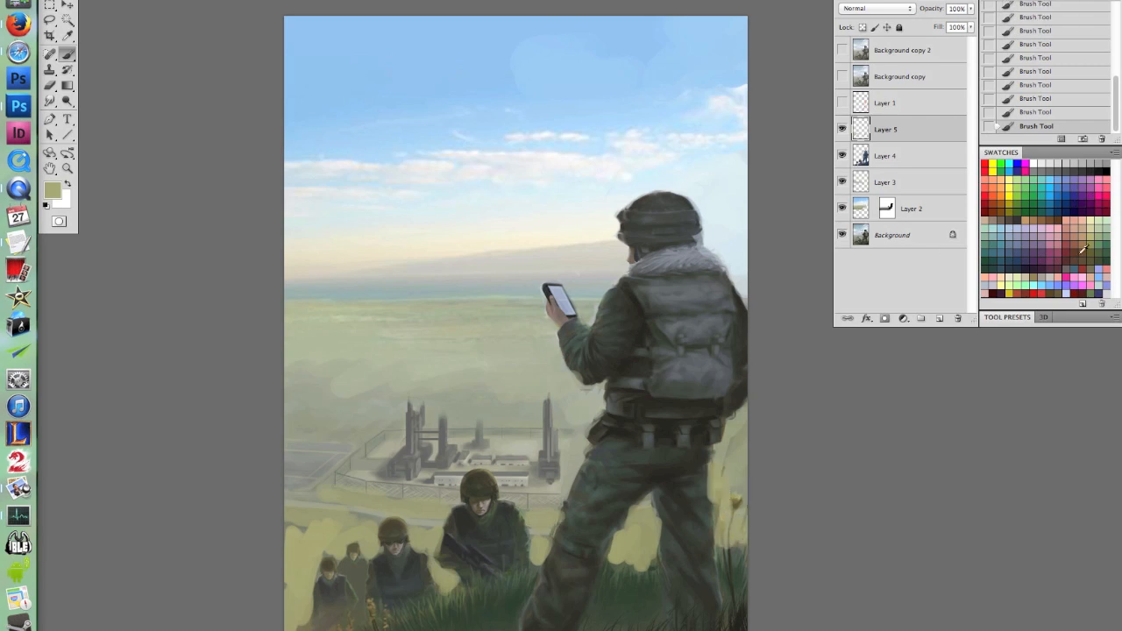
Shade the crouching soldiers' faces on Layer 5 with a small brush and a dark olive sampled from the foremost one
alt+click(478, 496)
right_click(479, 496)
drag(526, 488, 484, 509)
click(476, 506)
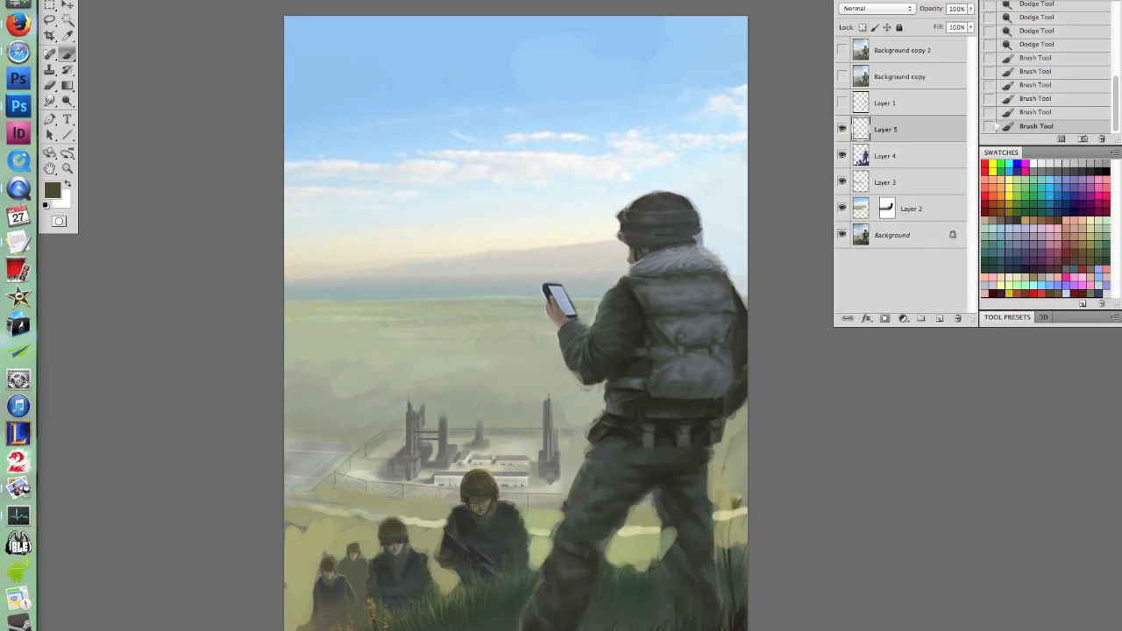
click(395, 549)
click(327, 574)
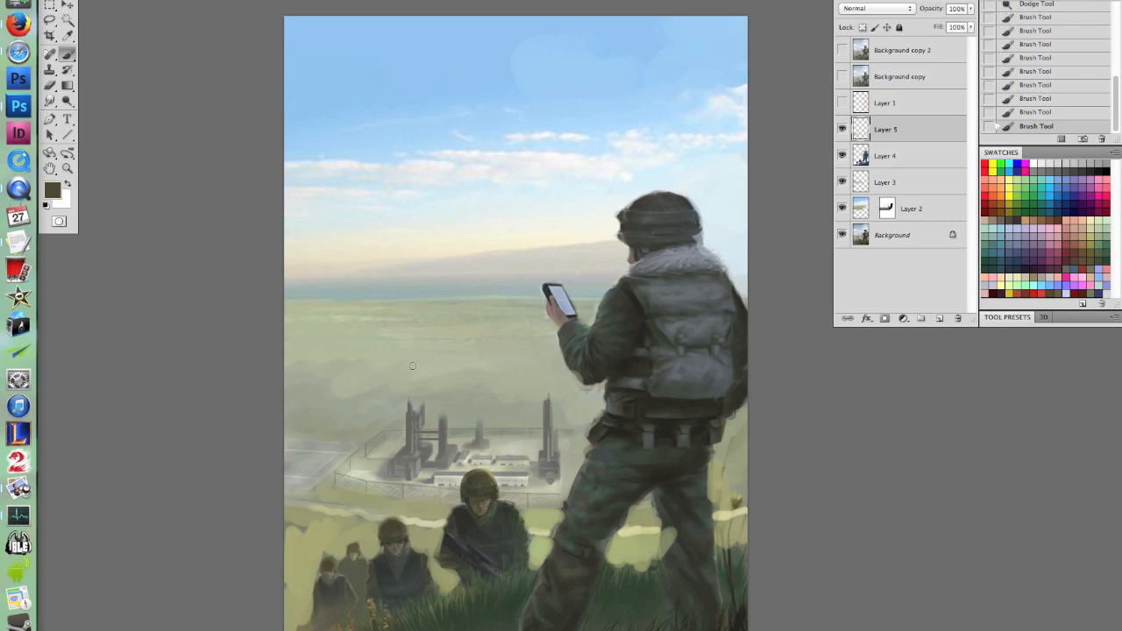
Examine the whole painting at a reduced view size to judge its overall composition and lighting
alt+click(411, 365)
scroll(748, 453, down, 2)
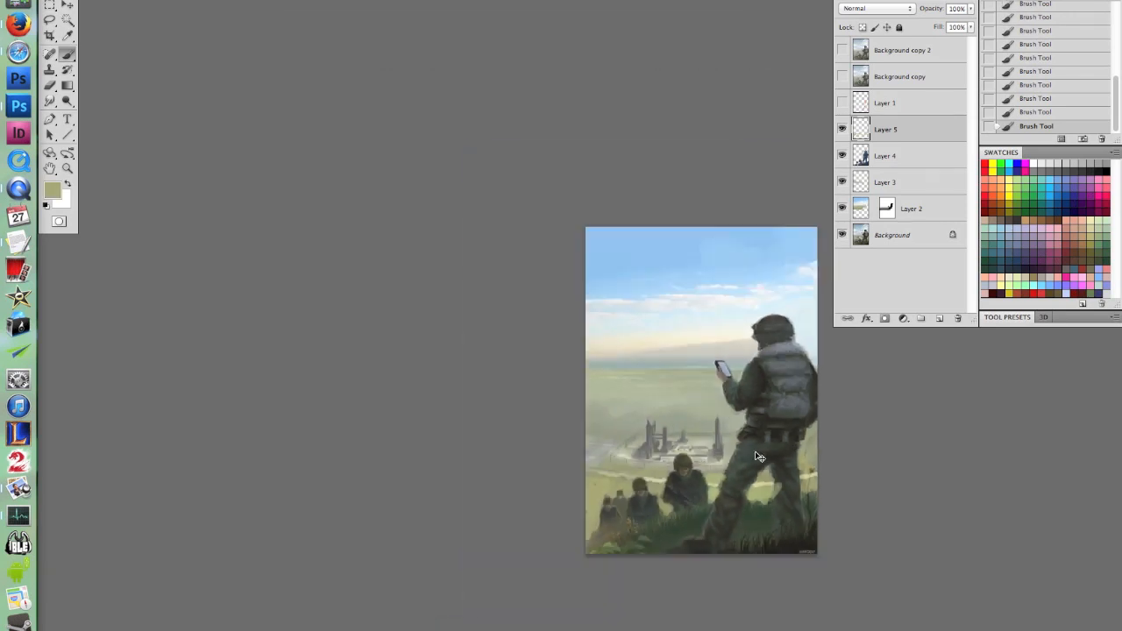
scroll(759, 457, down, 1)
drag(774, 454, 573, 365)
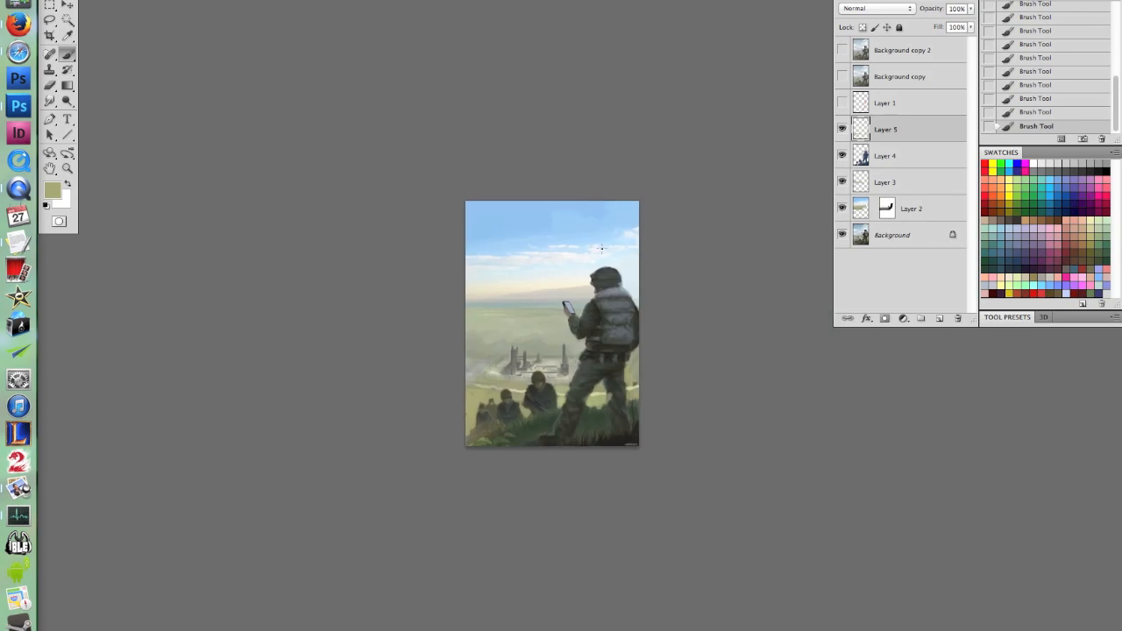
scroll(602, 337, up, 2)
mouse_move(390, 250)
mouse_down()
mouse_move(696, 434)
mouse_move(693, 404)
mouse_up()
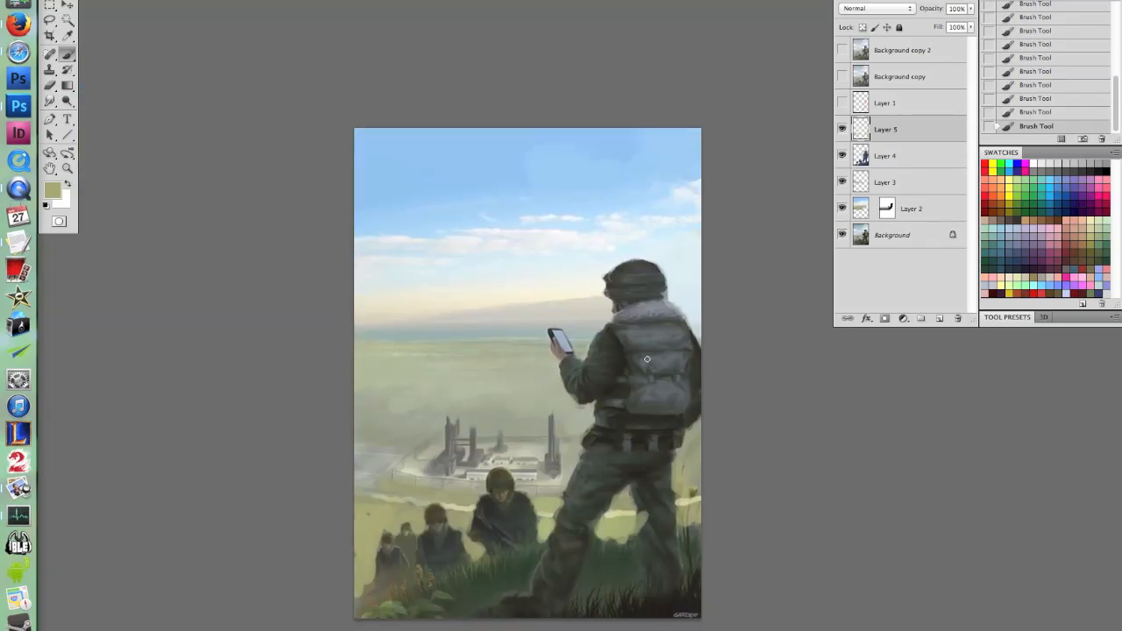
scroll(647, 358, up, 1)
drag(647, 359, 687, 341)
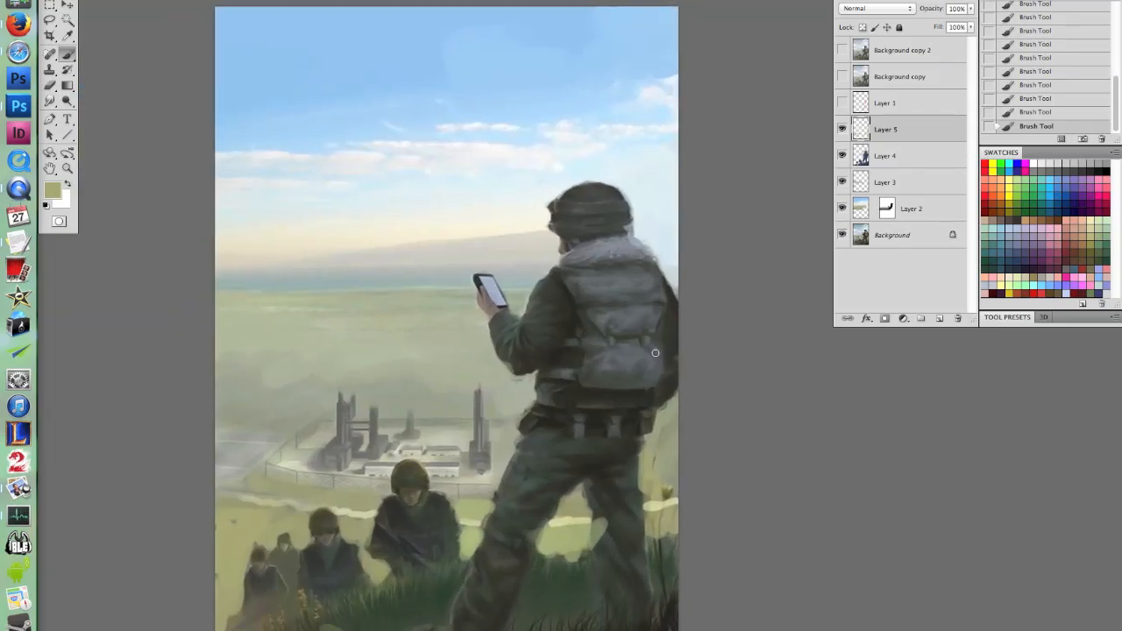
Compare the repainted scene with the original by toggling Background copy 2, and check the scene without Layer 5
click(842, 51)
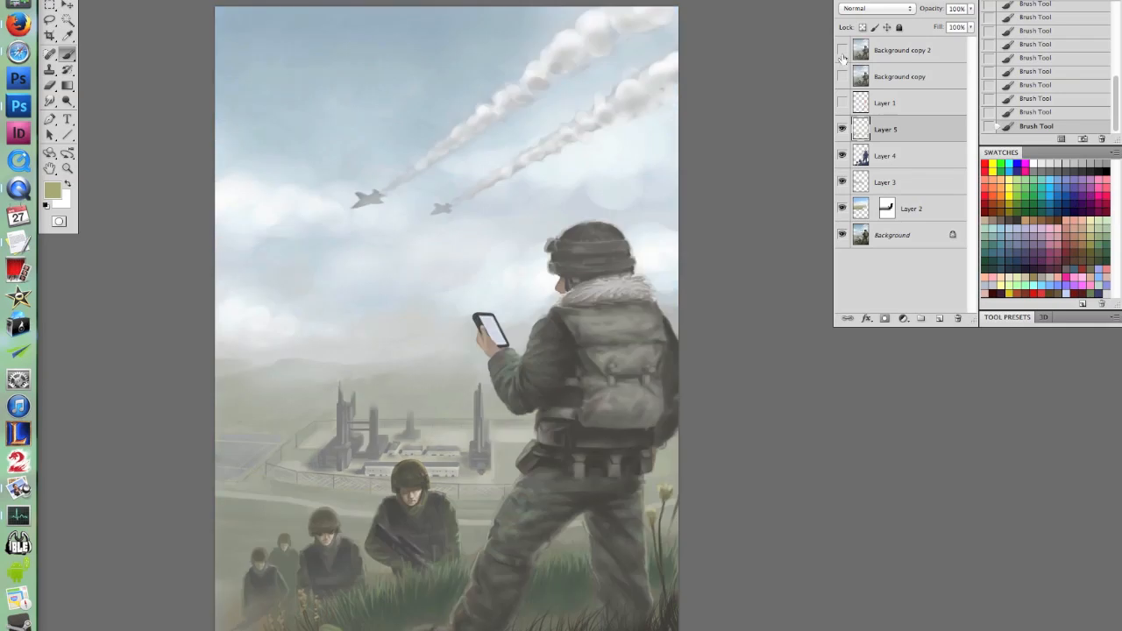
click(842, 52)
click(842, 52)
click(841, 51)
click(841, 51)
click(841, 50)
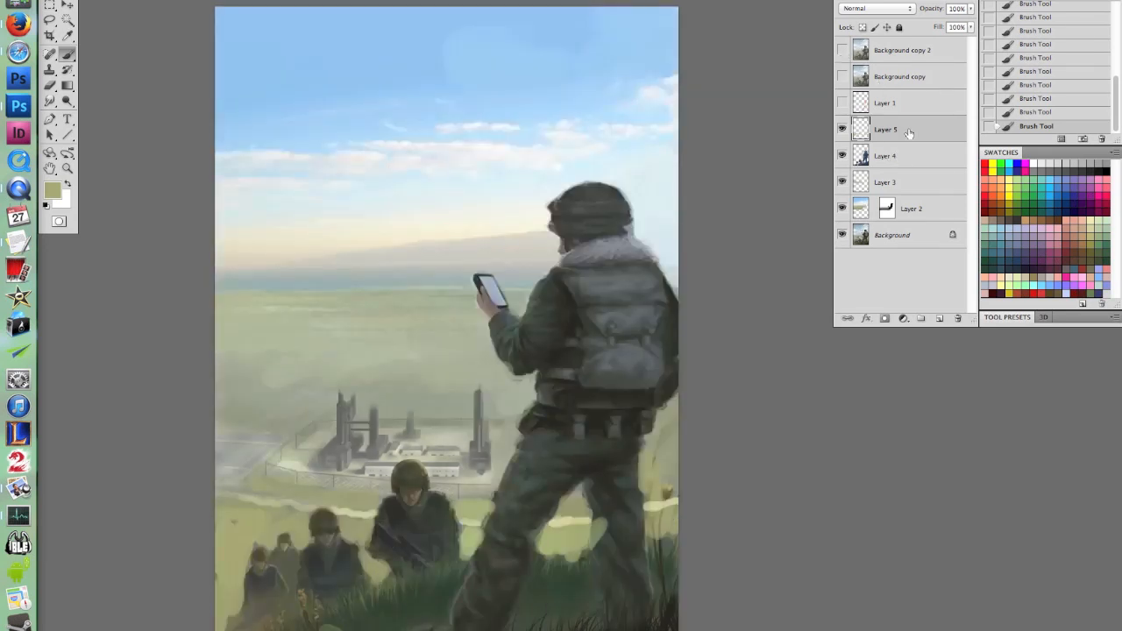
click(842, 129)
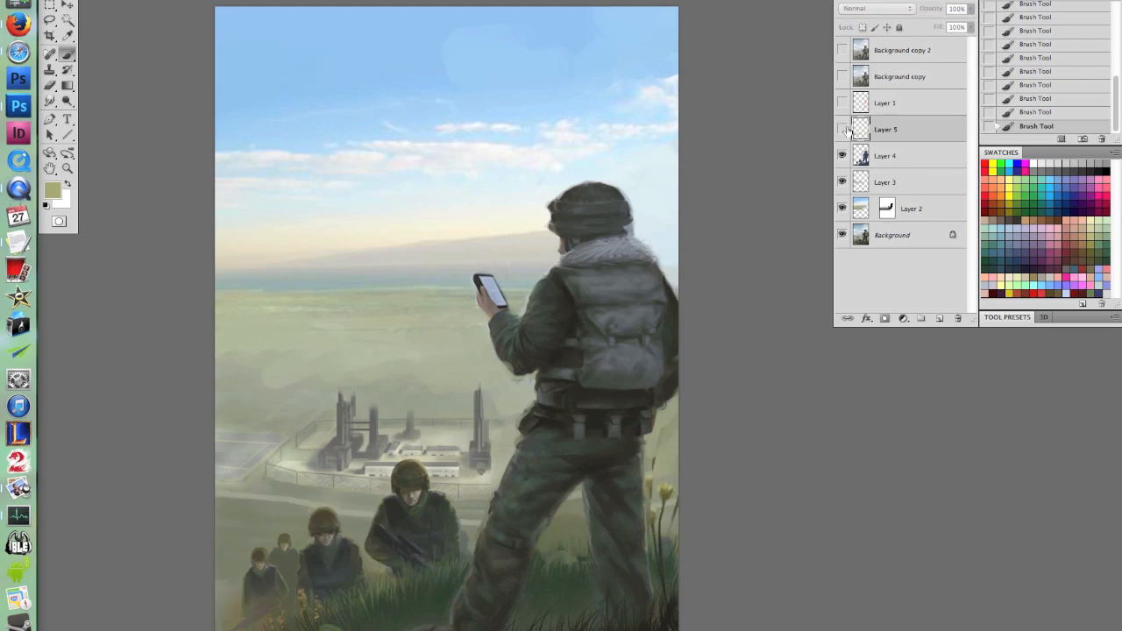
Sample the sky blue at the upper edge of the painting and set a darker shade of it as the brush colour
alt+click(611, 540)
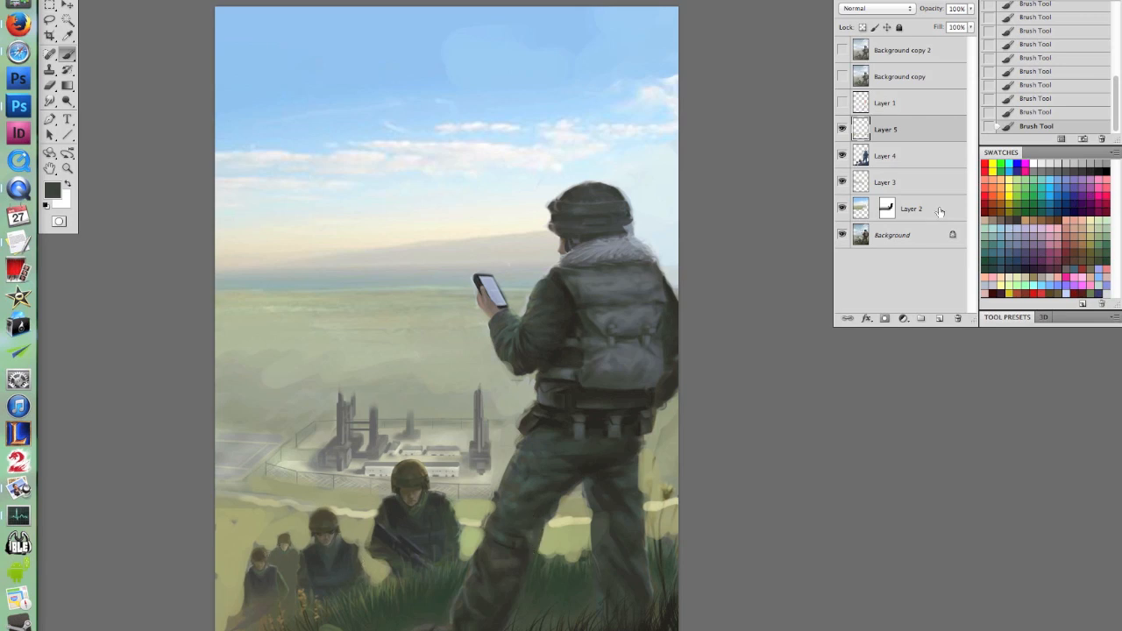
key(super+plus)
drag(475, 179, 695, 311)
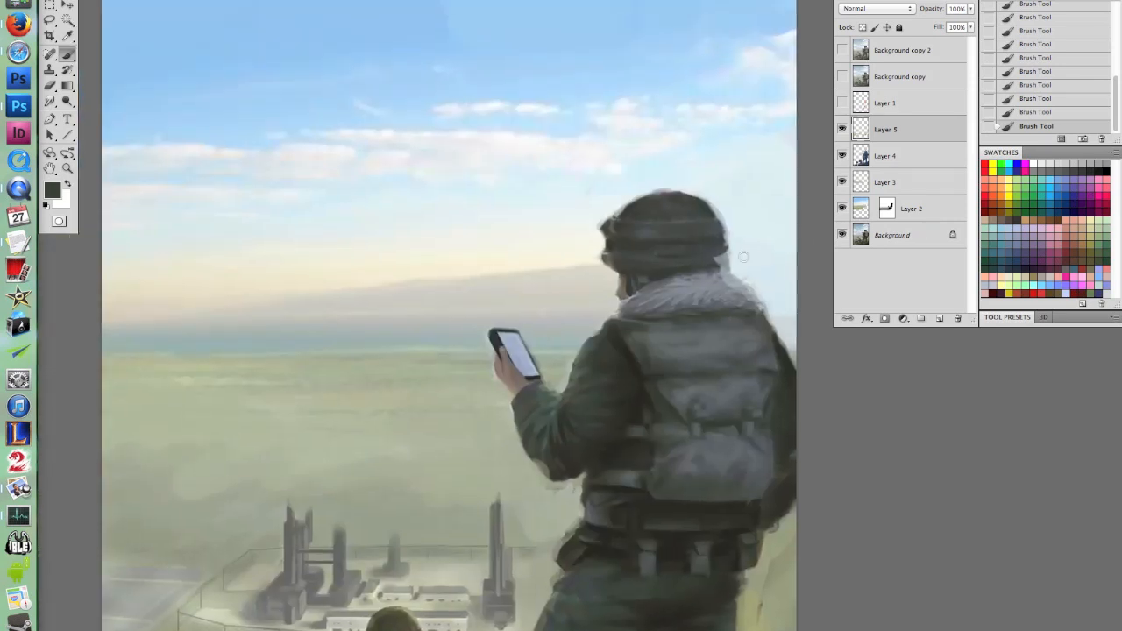
drag(671, 238, 726, 306)
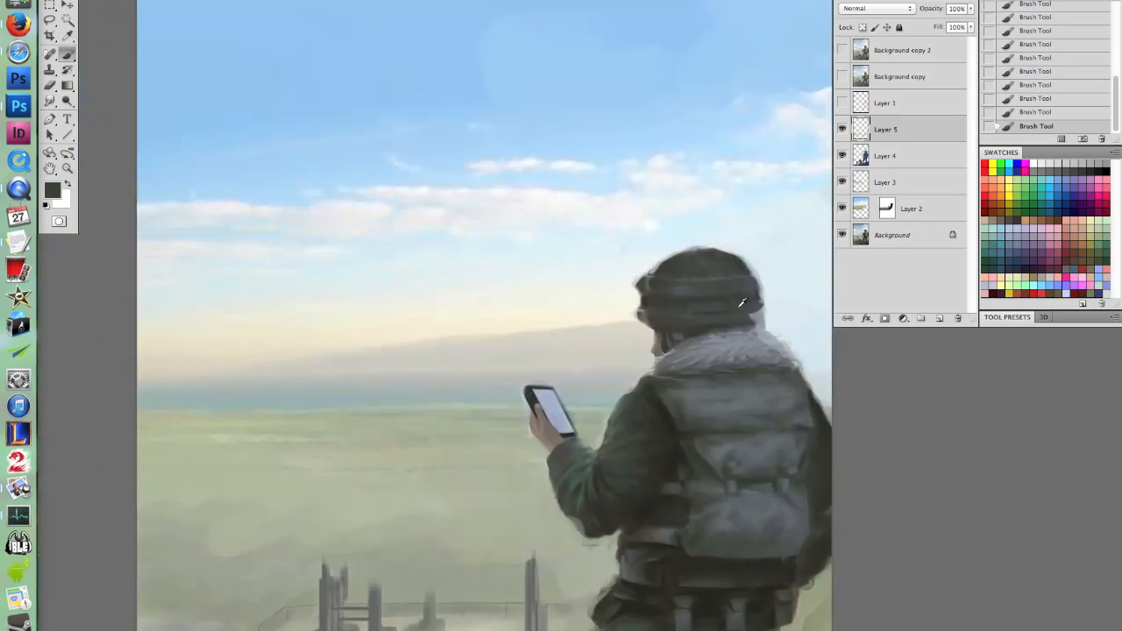
alt+click(534, 5)
key(i)
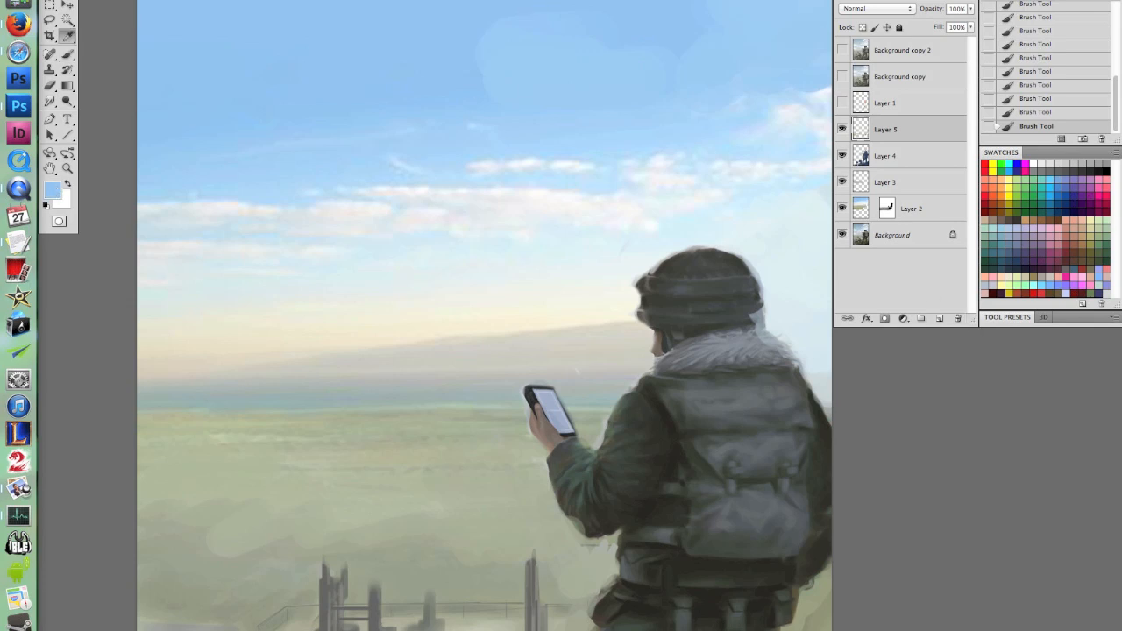
drag(1121, 243, 946, 400)
click(914, 463)
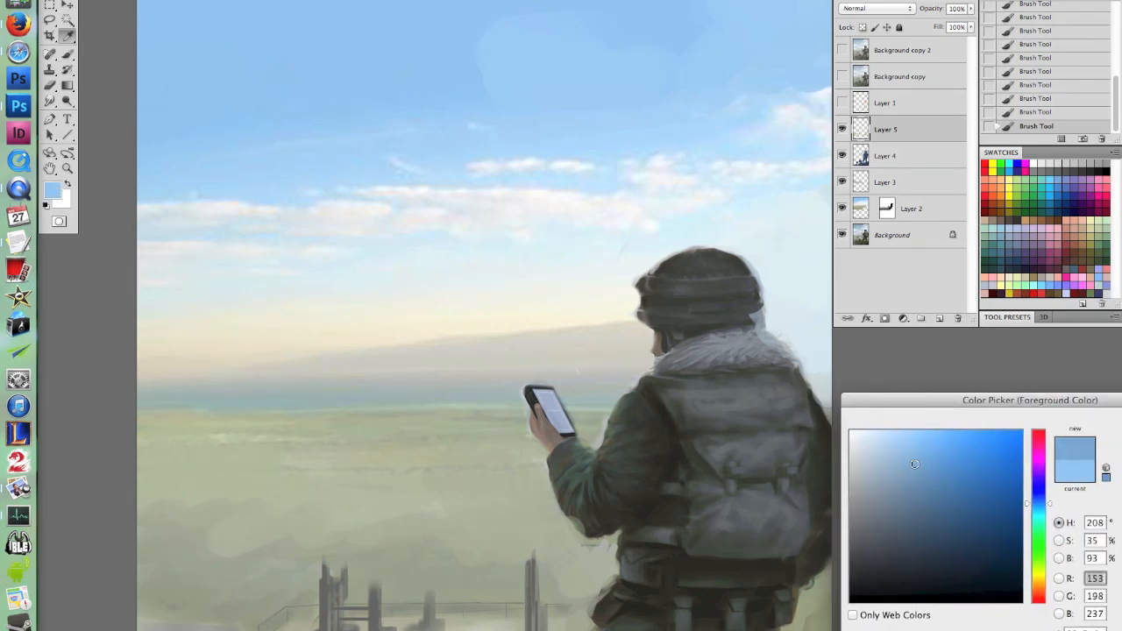
key(Return)
key(b)
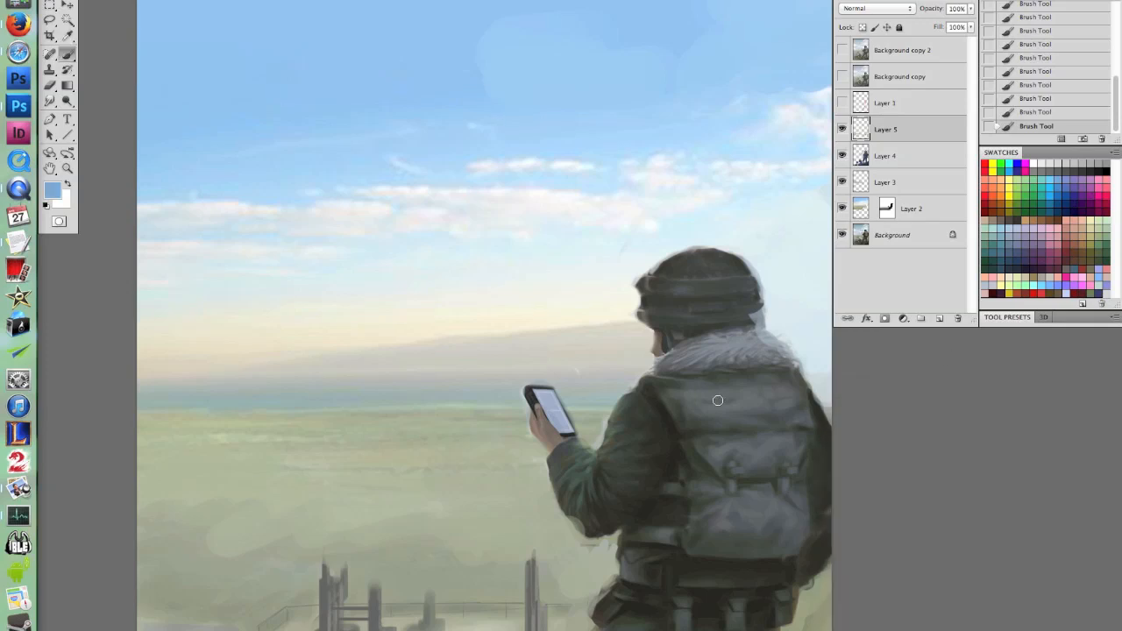
Paint blue-grey sky light along the upper edge and shoulders of the standing soldier's vest on Layer 5, adjusting the brush size
right_click(718, 401)
click(670, 382)
alt+click(682, 378)
right_click(704, 390)
drag(709, 406, 718, 380)
click(668, 377)
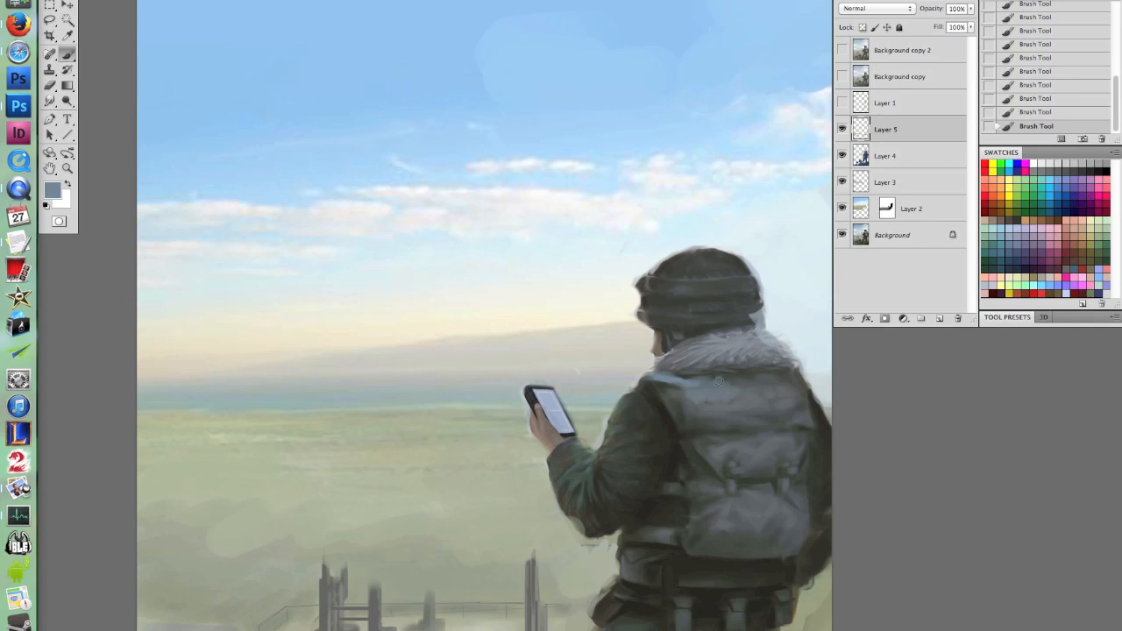
alt+click(695, 380)
right_click(703, 346)
drag(724, 362, 731, 362)
click(701, 378)
drag(677, 358, 653, 361)
Repaint the standing soldier's helmet and its bands with dark greys sampled from the helmet and the area beneath it
alt+click(651, 280)
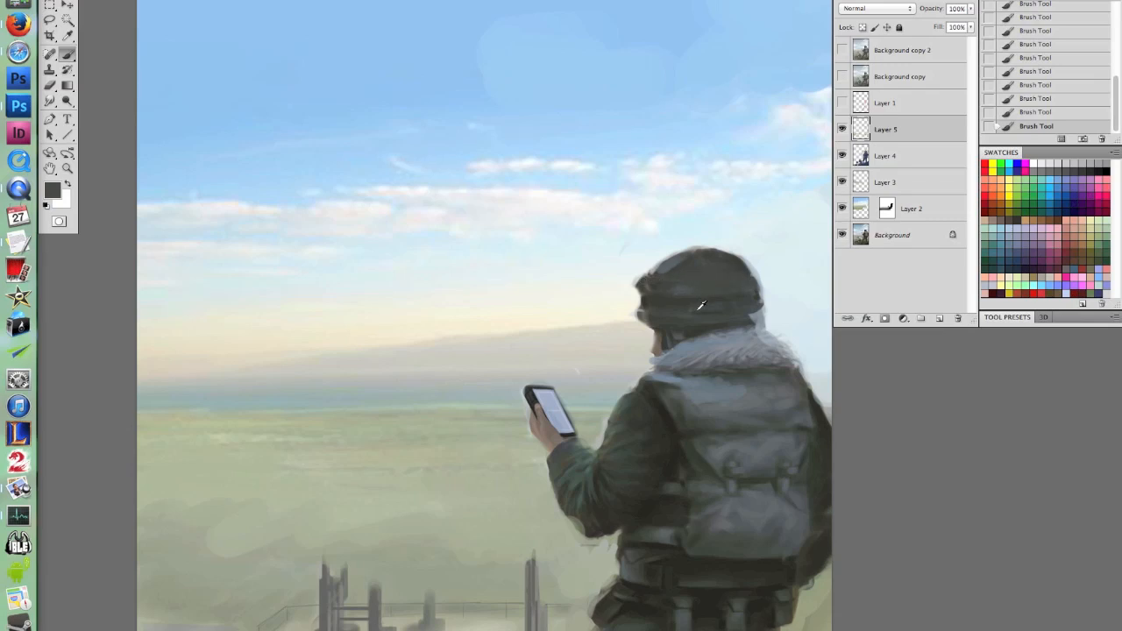
alt+click(684, 332)
mouse_move(657, 291)
mouse_down()
mouse_move(752, 292)
mouse_move(649, 292)
mouse_up()
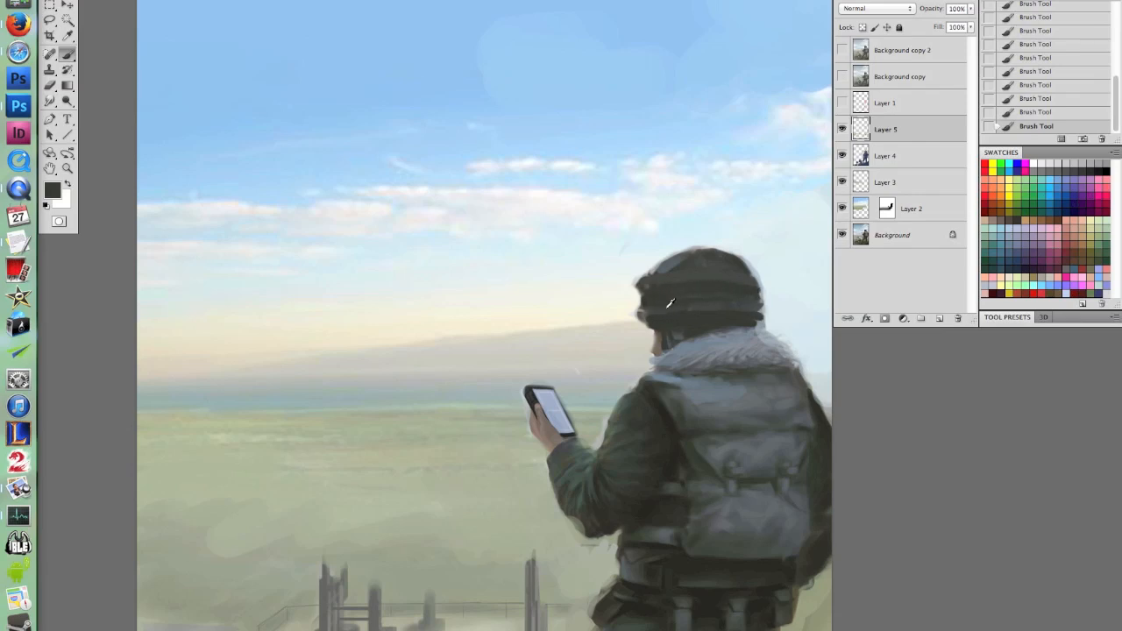
alt+click(640, 313)
Paint blue-grey highlights on the helmet's crown and along its bands with a small brush, using colours sampled from the collar and vest
alt+click(744, 336)
drag(769, 353, 767, 353)
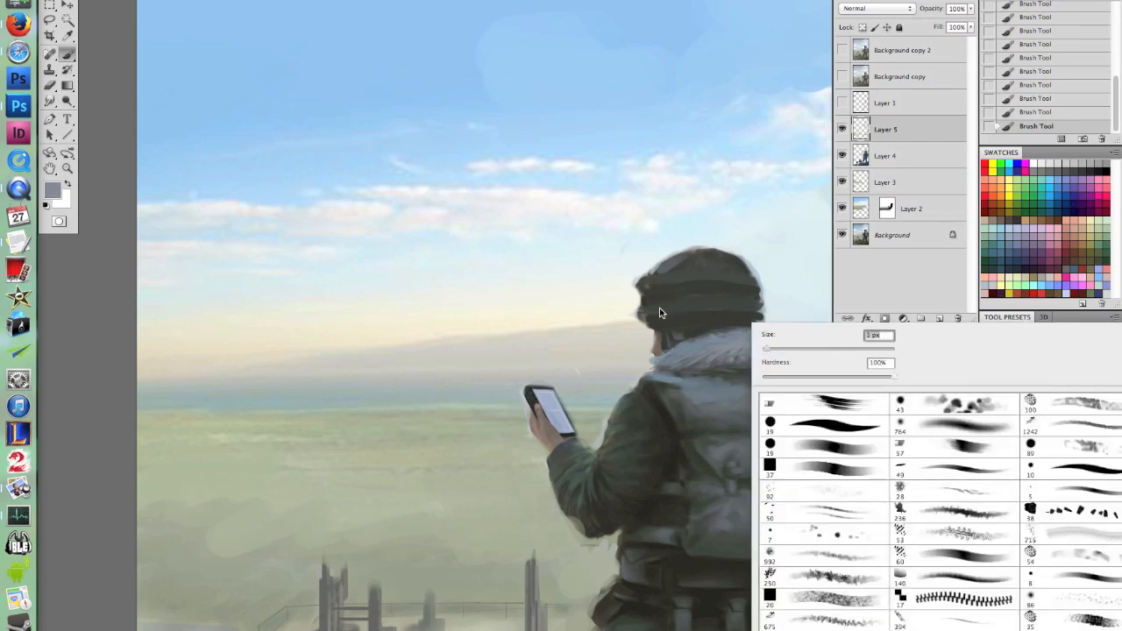
click(658, 307)
drag(647, 306, 759, 300)
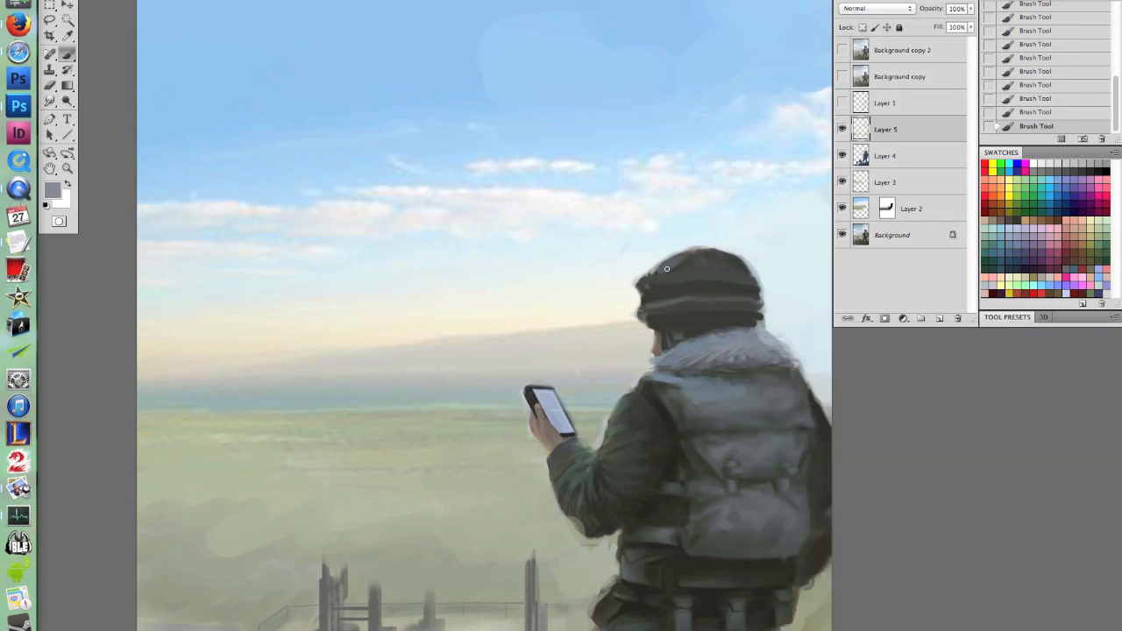
drag(680, 268, 747, 267)
alt+click(699, 375)
mouse_move(682, 255)
mouse_down()
mouse_move(717, 250)
mouse_move(748, 268)
mouse_up()
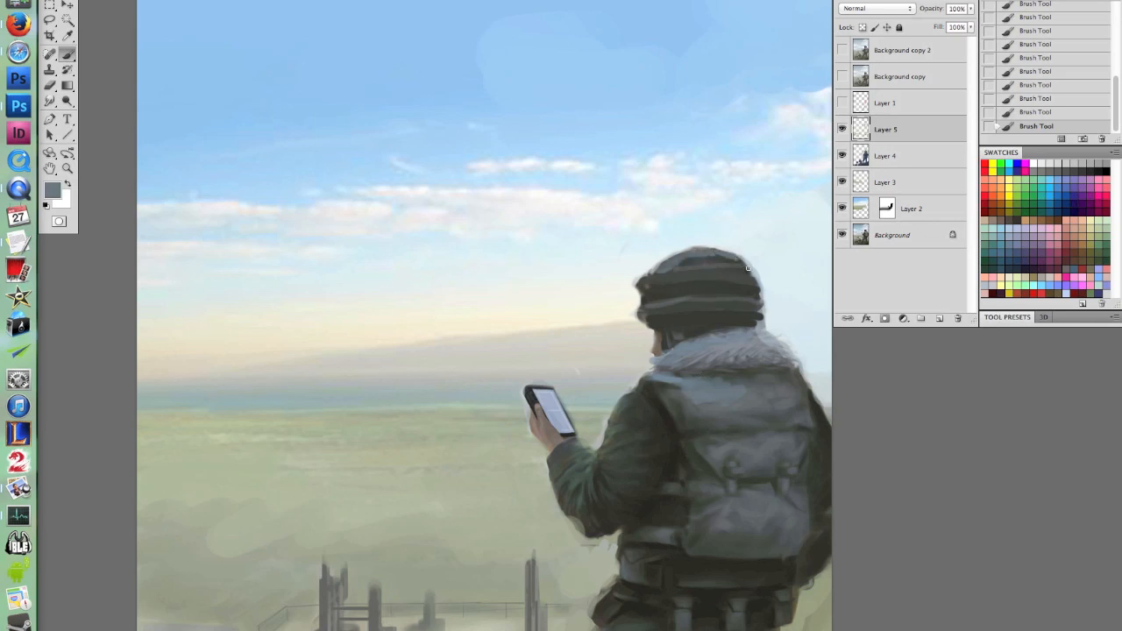
alt+click(692, 263)
alt+click(686, 257)
drag(707, 254, 743, 264)
drag(653, 273, 685, 273)
drag(647, 306, 743, 301)
Paint cool grey-green light over the standing soldier's shoulder and sleeve, resampling tones from the arm and adjusting the brush size
alt+click(621, 390)
alt+click(635, 395)
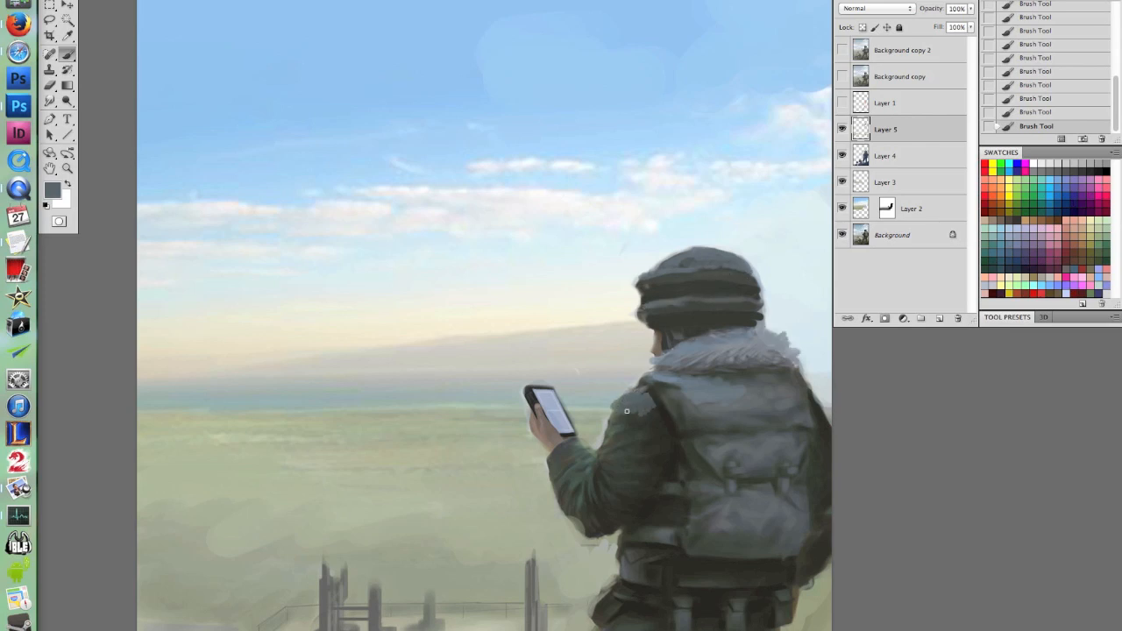
mouse_move(627, 411)
mouse_down()
mouse_move(616, 429)
mouse_move(647, 440)
mouse_up()
right_click(631, 438)
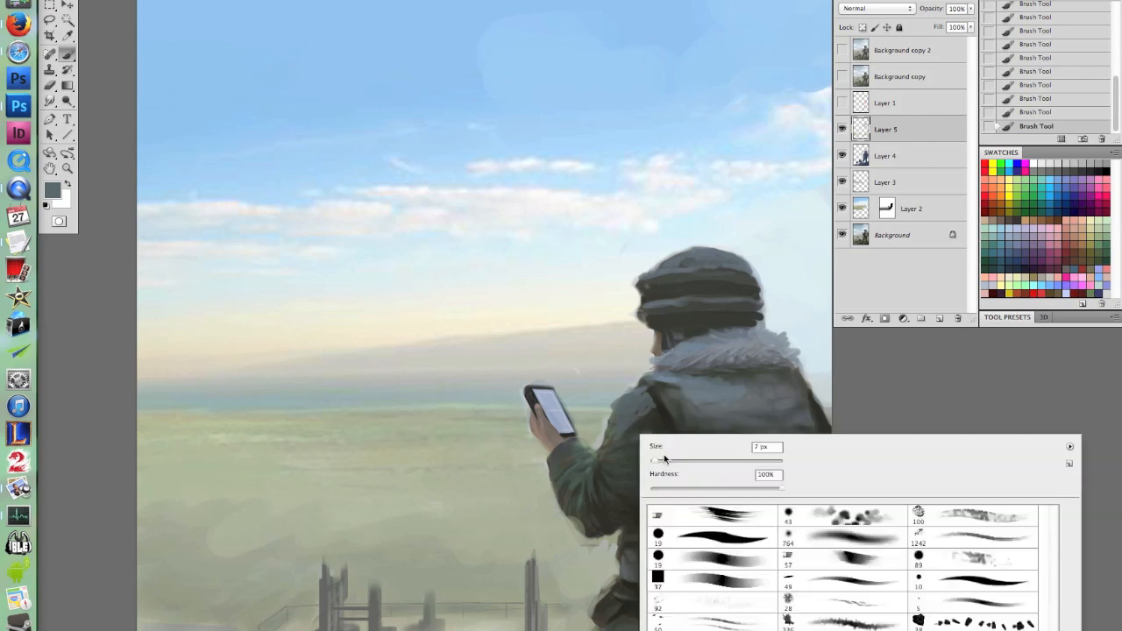
key(Return)
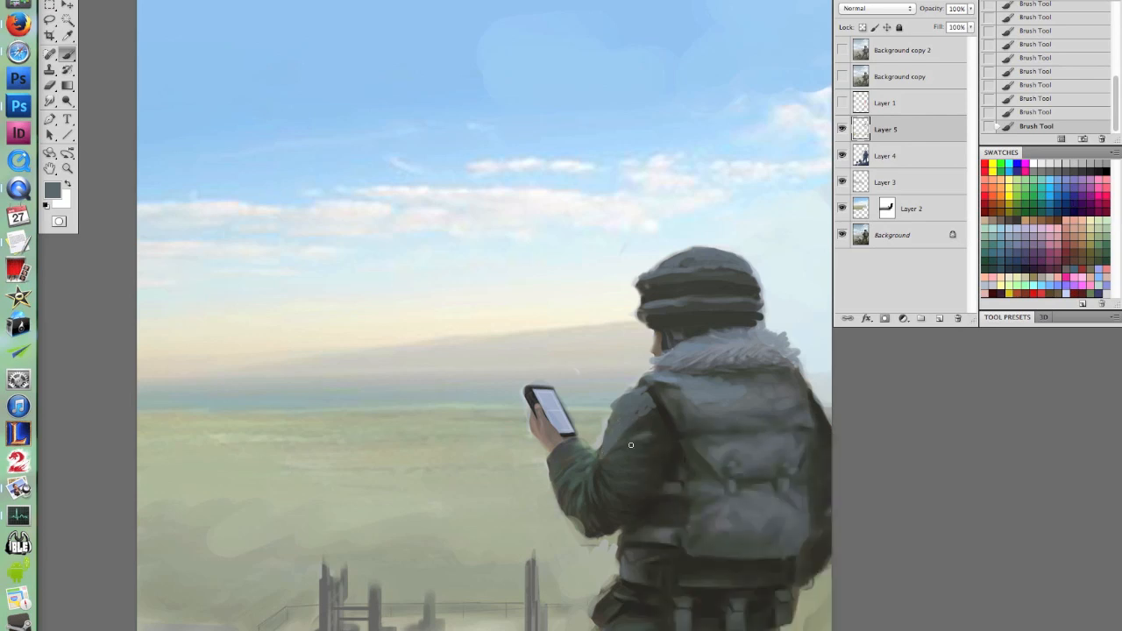
drag(630, 445, 608, 458)
right_click(643, 423)
key(Return)
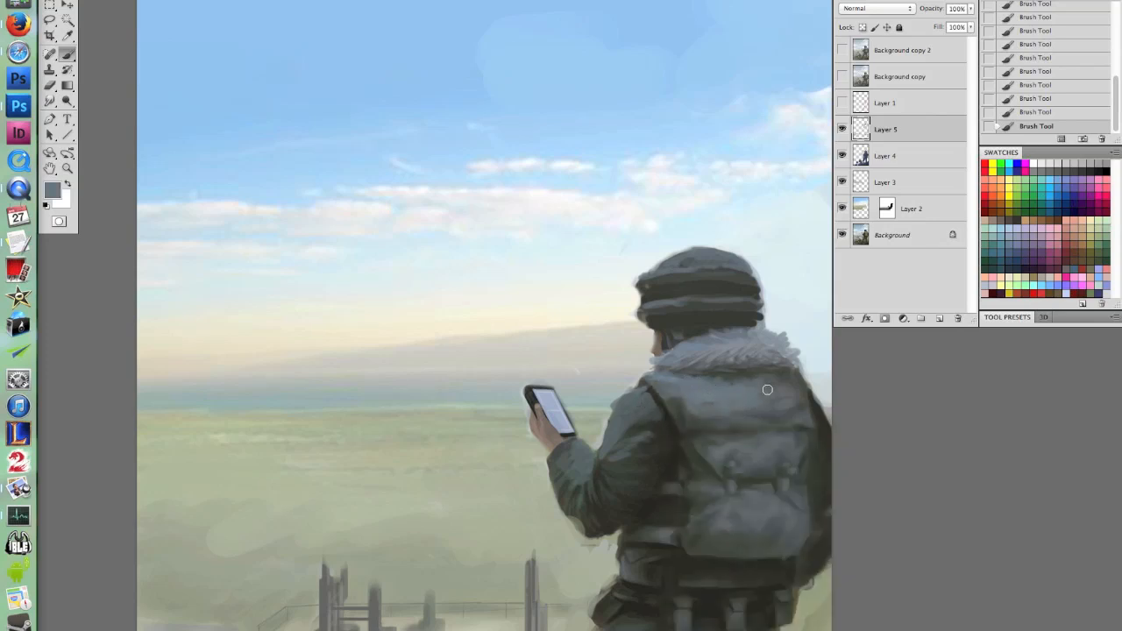
key(d)
alt+click(628, 419)
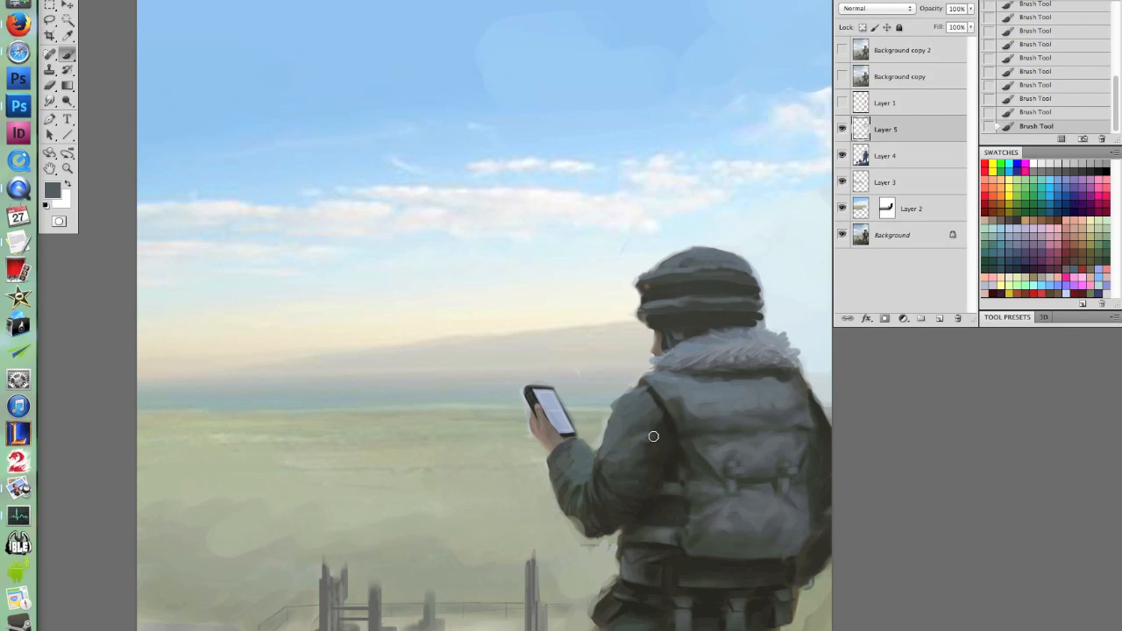
alt+click(637, 448)
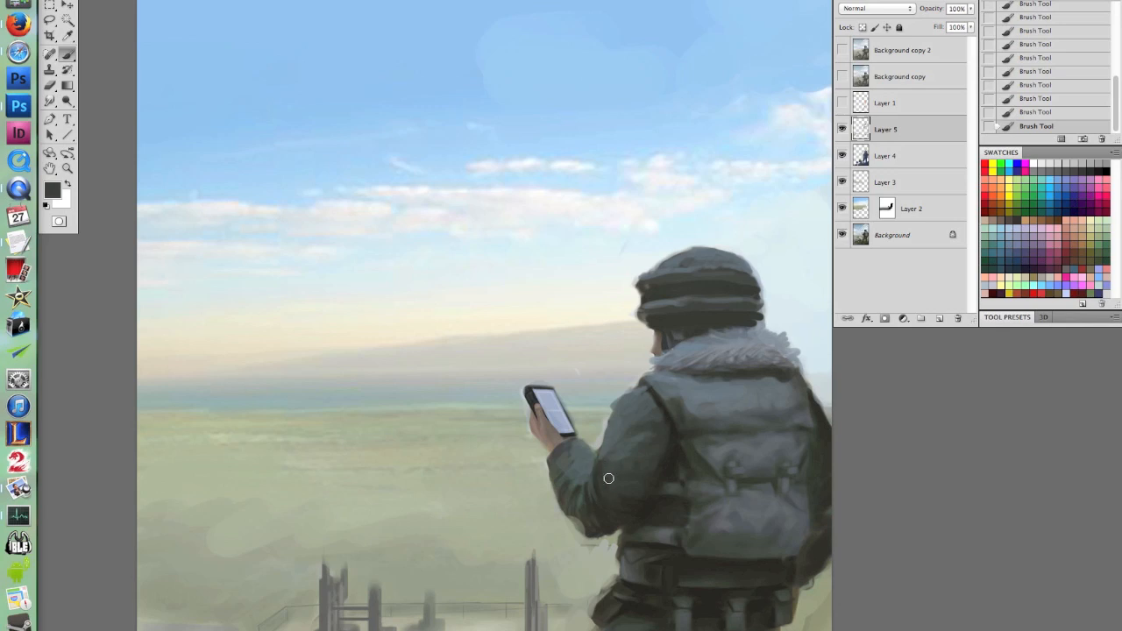
alt+click(561, 486)
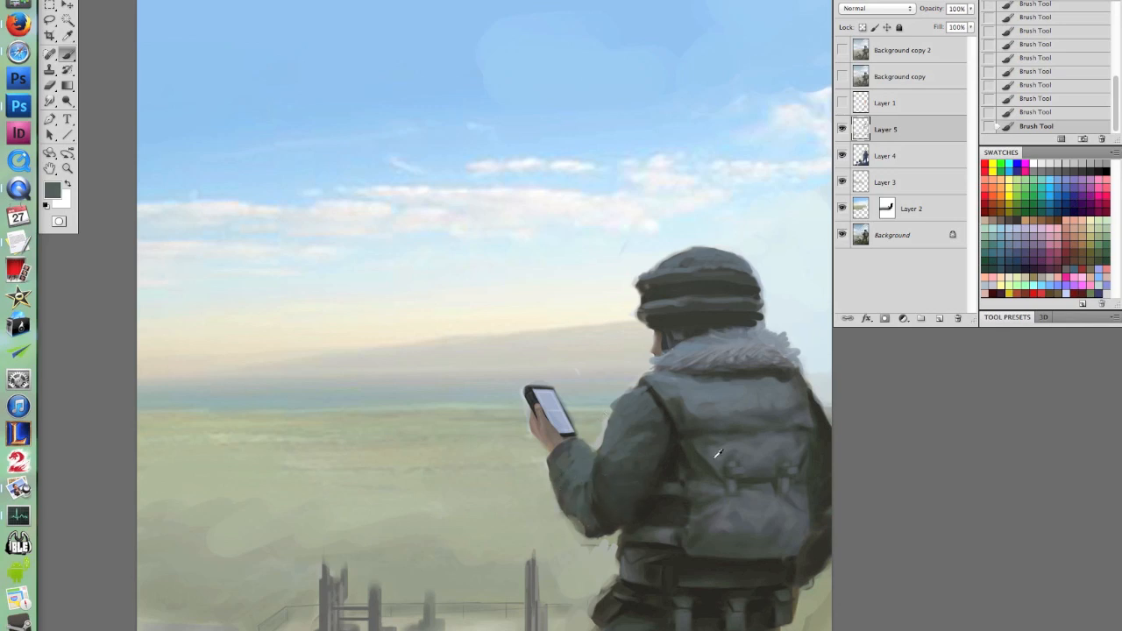
Smooth the vest's back and pouches with blue-grey tones sampled from the vest, and touch up its side and waist
alt+click(701, 408)
drag(695, 424, 715, 427)
alt+click(770, 410)
alt+click(719, 403)
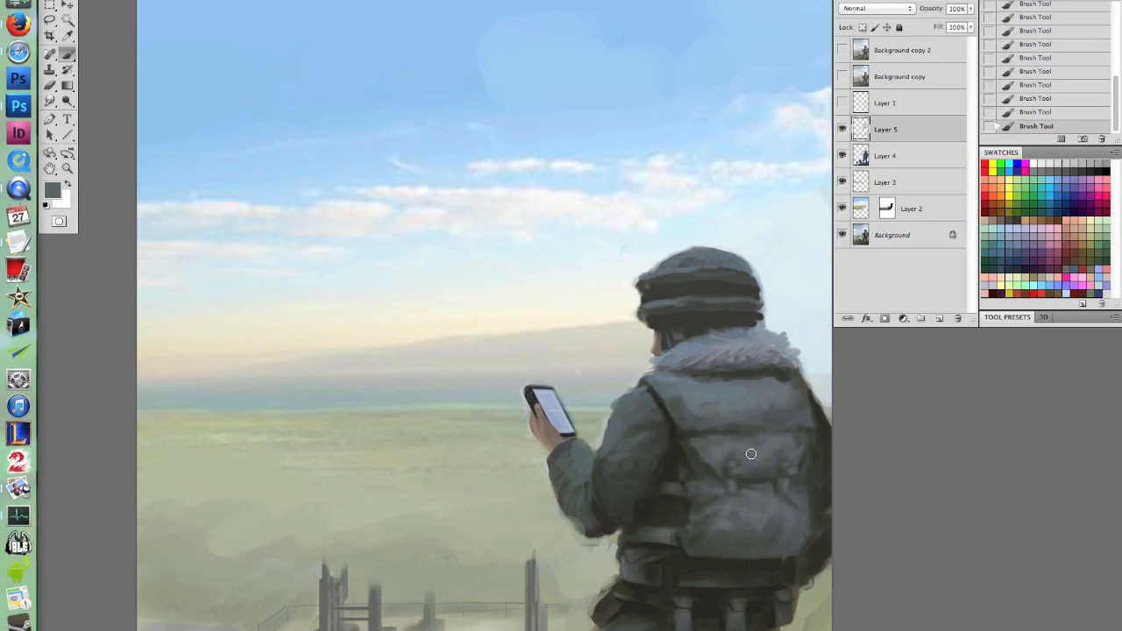
alt+click(798, 445)
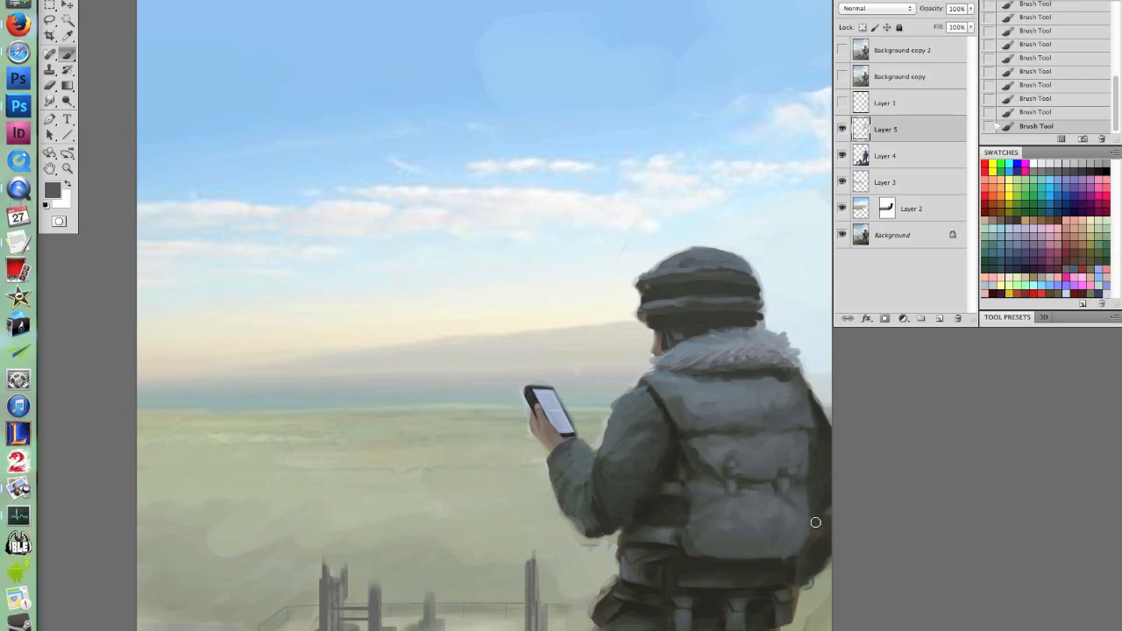
alt+click(821, 441)
alt+click(673, 527)
Compare the scene with and without Layer 5 at a reduced view size
key(ctrl+minus)
click(842, 129)
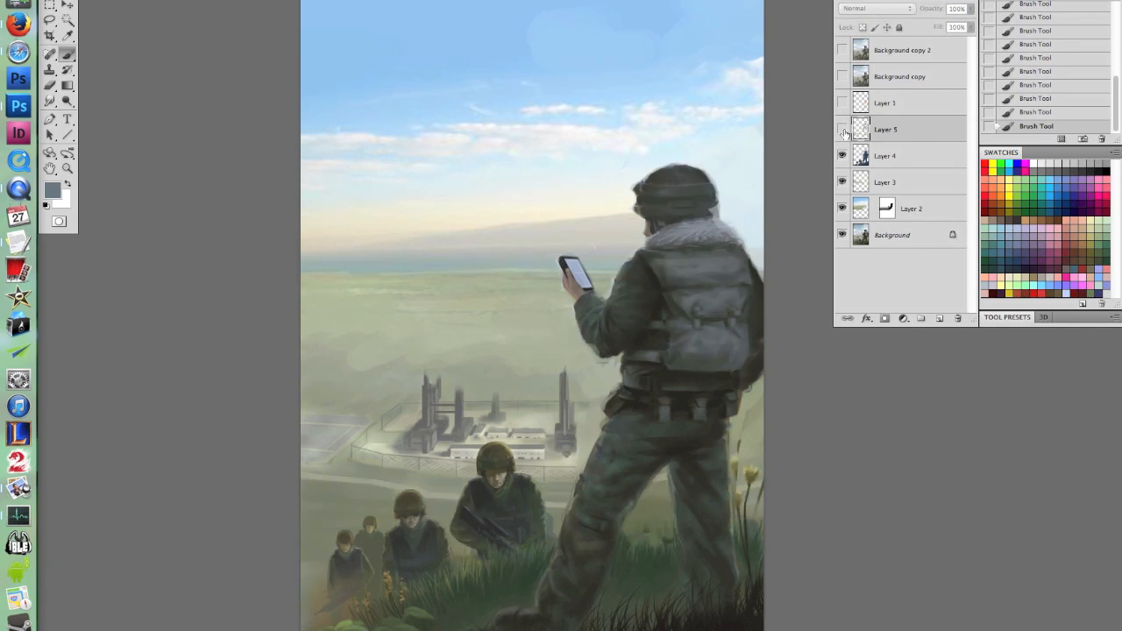
click(841, 129)
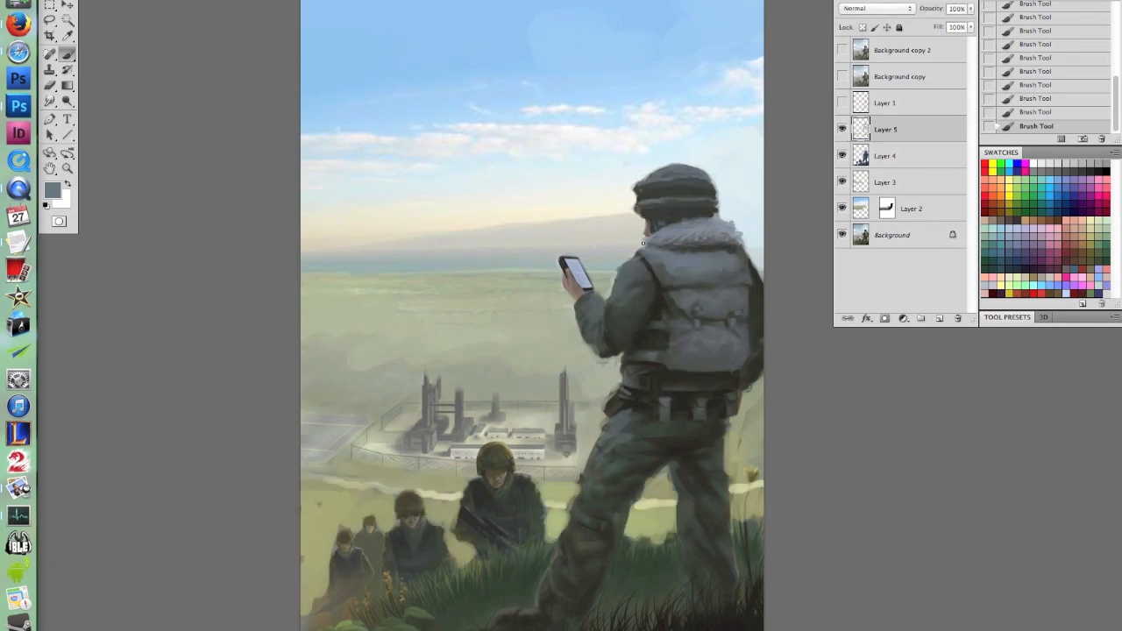
Brighten the standing soldier's helmet, fur collar, shoulder, vest and leg on Layer 5 with a resized Dodge tool
key(o)
right_click(701, 261)
click(769, 288)
drag(701, 206, 654, 238)
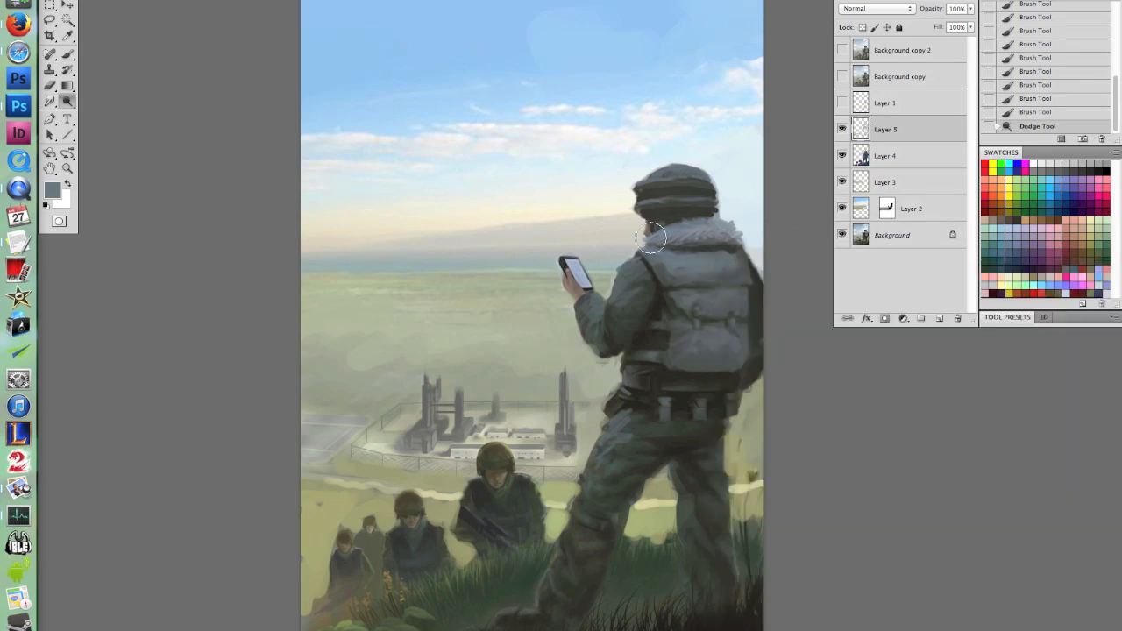
drag(751, 213, 718, 218)
mouse_move(711, 257)
mouse_down()
mouse_move(638, 261)
mouse_move(723, 240)
mouse_move(627, 288)
mouse_up()
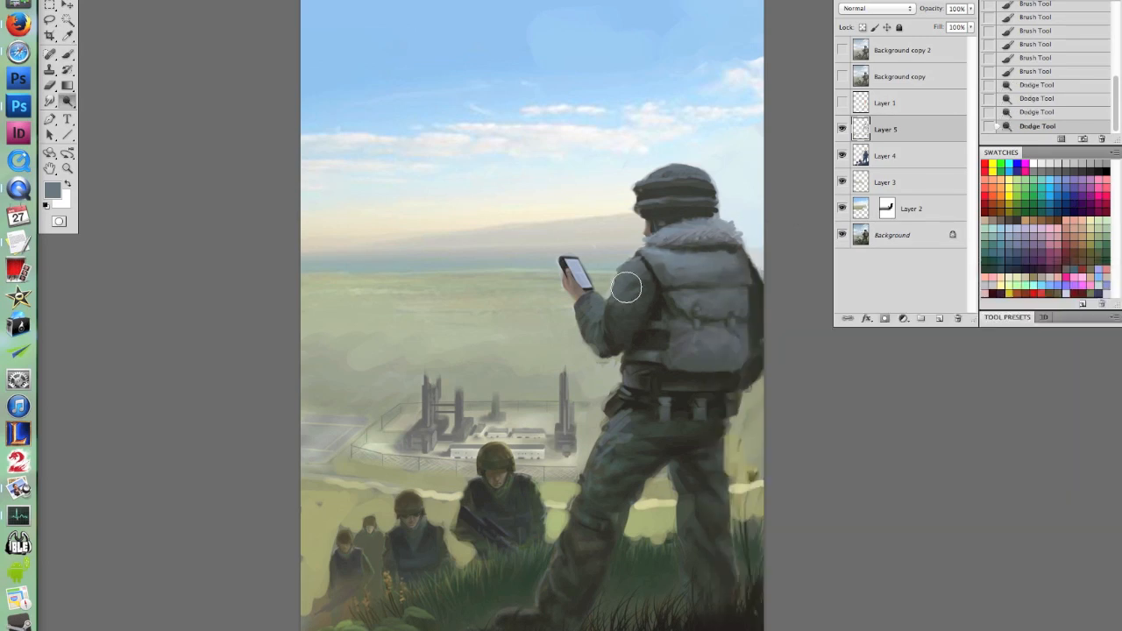
mouse_move(659, 225)
mouse_down()
mouse_move(592, 332)
mouse_move(639, 226)
mouse_move(675, 181)
mouse_move(756, 169)
mouse_up()
drag(665, 173, 742, 192)
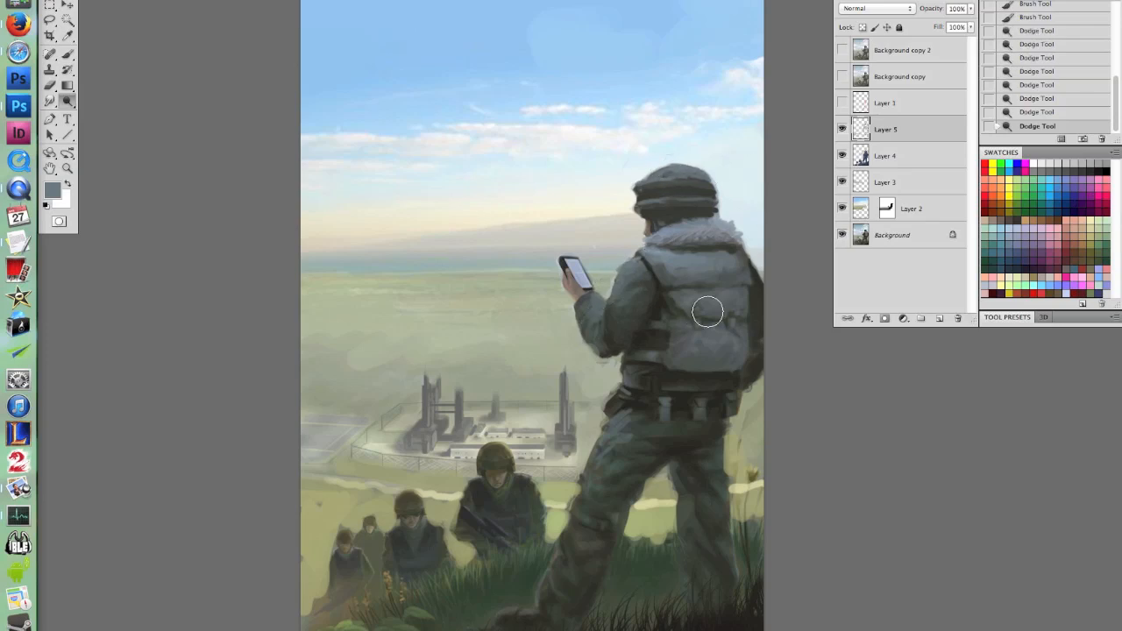
drag(613, 422, 623, 413)
drag(623, 498, 640, 504)
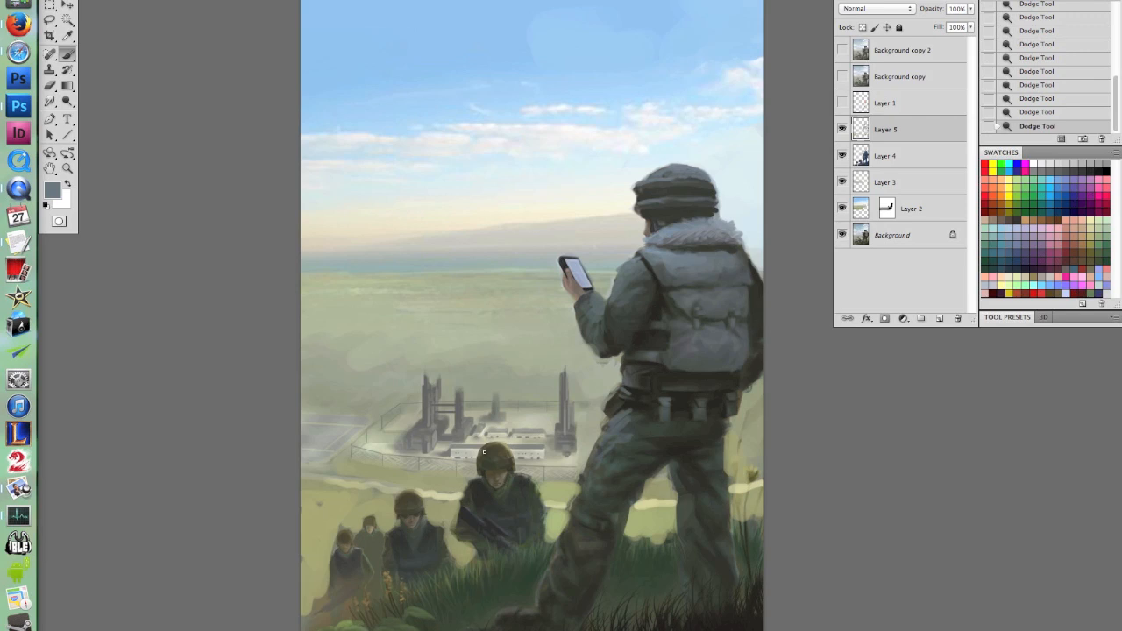
Brush blue-grey highlights onto the crouching soldiers' helmets and shoulders and the foremost one's rifle
mouse_move(499, 448)
mouse_down()
mouse_move(496, 459)
mouse_move(526, 482)
mouse_move(475, 515)
mouse_move(466, 505)
mouse_move(511, 531)
mouse_up()
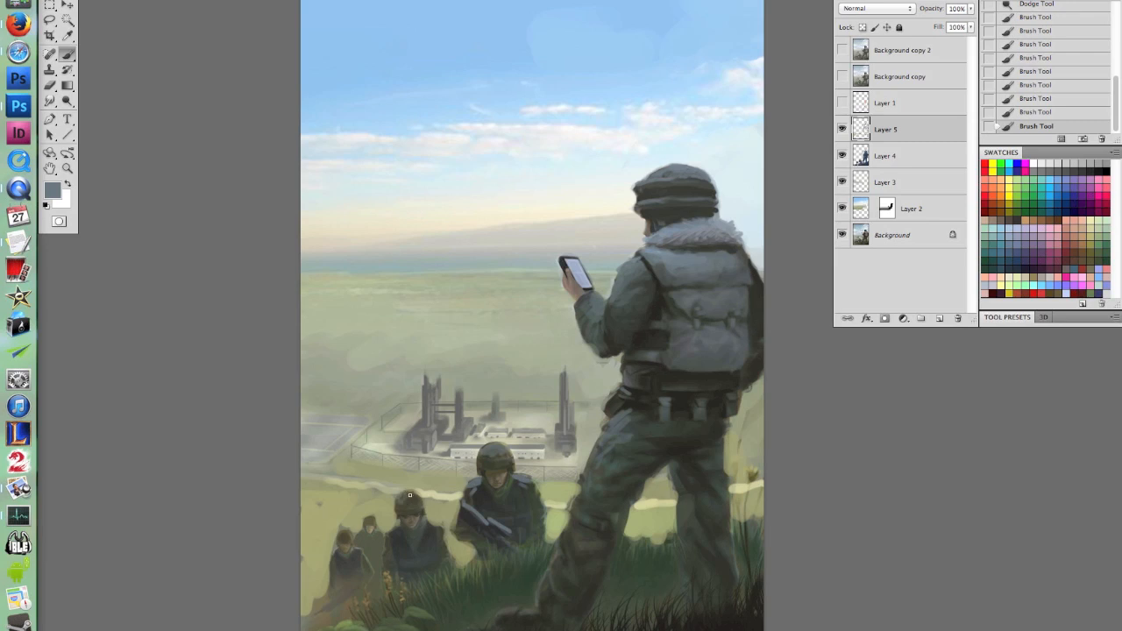
drag(419, 501, 410, 500)
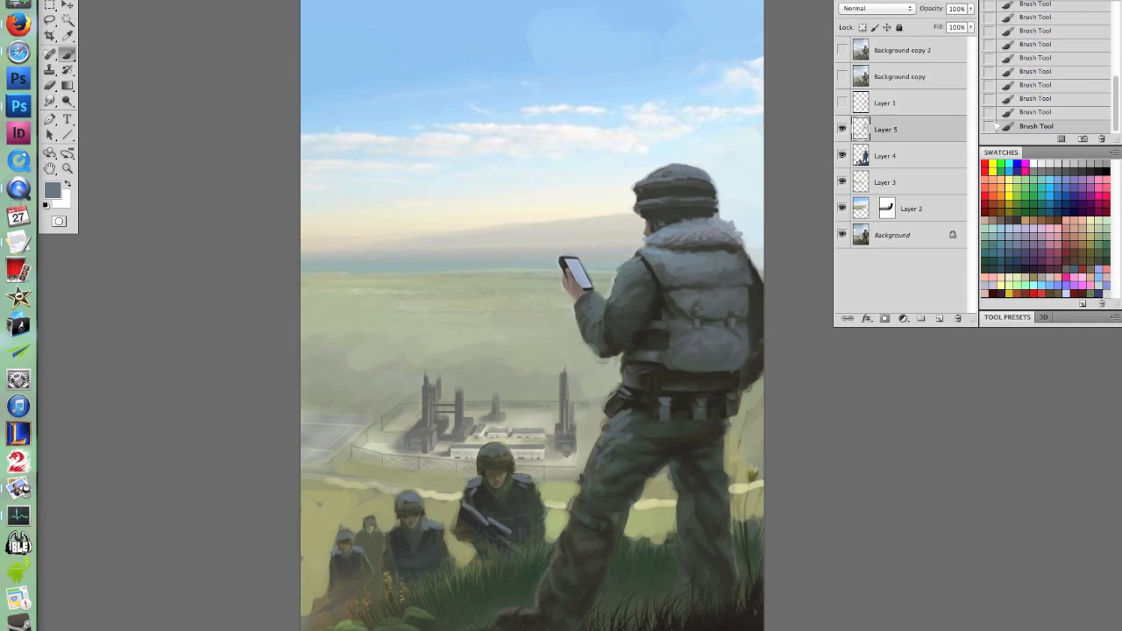
Darken the grass around the standing soldier's feet and toward the crouching soldiers with sampled dark tones and a larger brush
alt+click(712, 621)
right_click(693, 572)
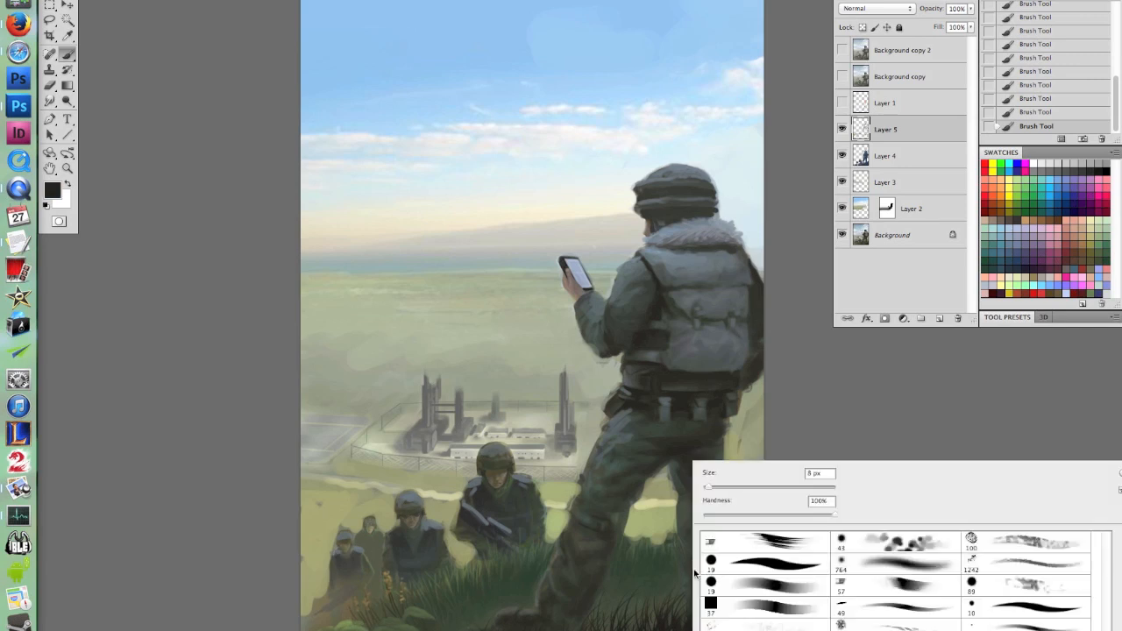
click(723, 487)
click(623, 580)
mouse_move(603, 613)
mouse_down()
mouse_move(625, 561)
mouse_move(623, 629)
mouse_move(663, 609)
mouse_move(644, 623)
mouse_move(656, 562)
mouse_move(769, 538)
mouse_up()
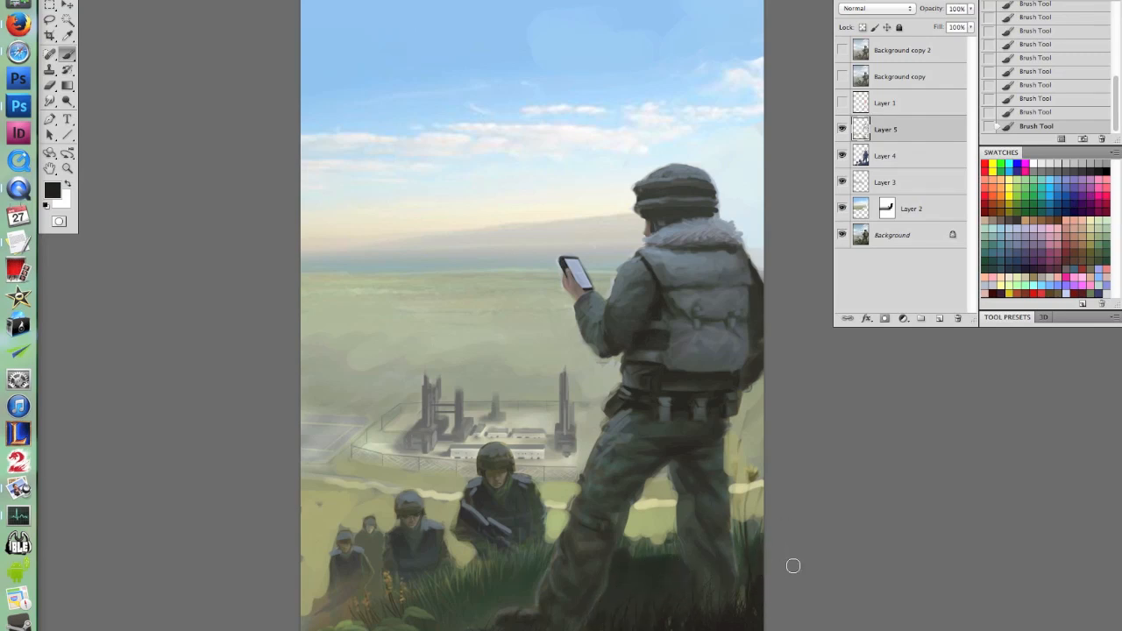
alt+click(684, 565)
drag(683, 564, 421, 594)
Compare the repainted scene with the original by toggling the visibility of Background copy 2
drag(764, 449, 717, 453)
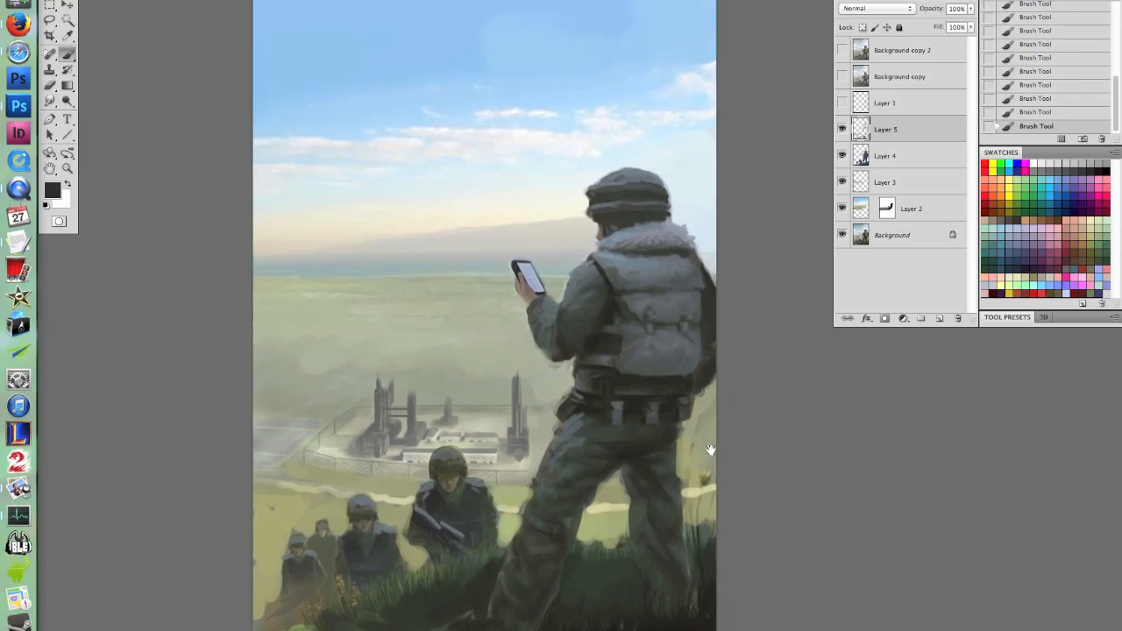
click(842, 51)
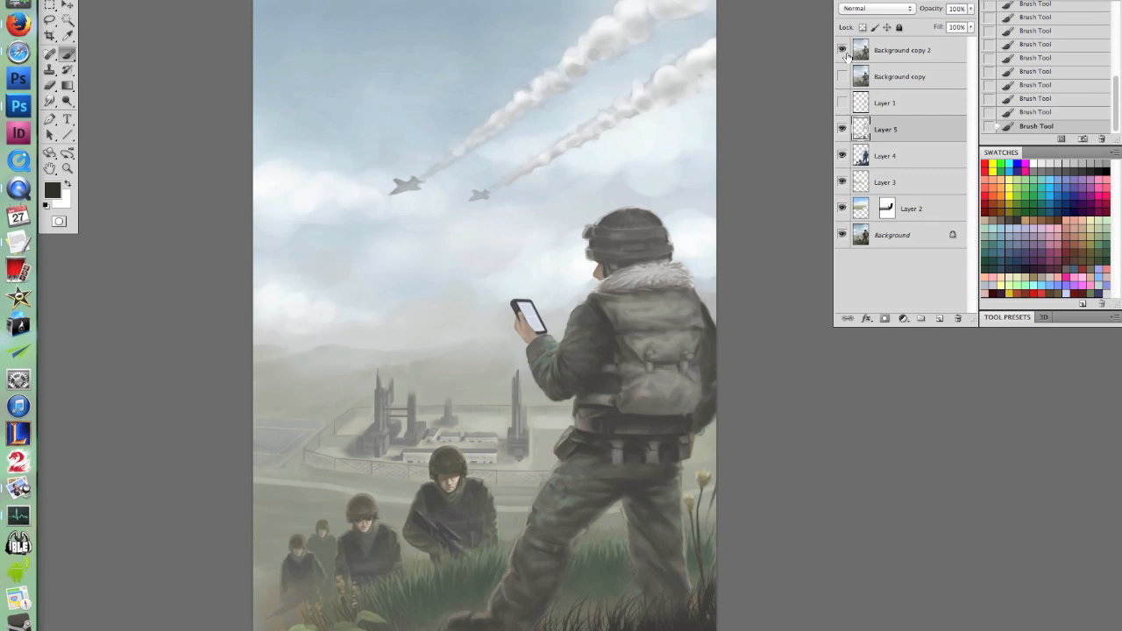
click(842, 51)
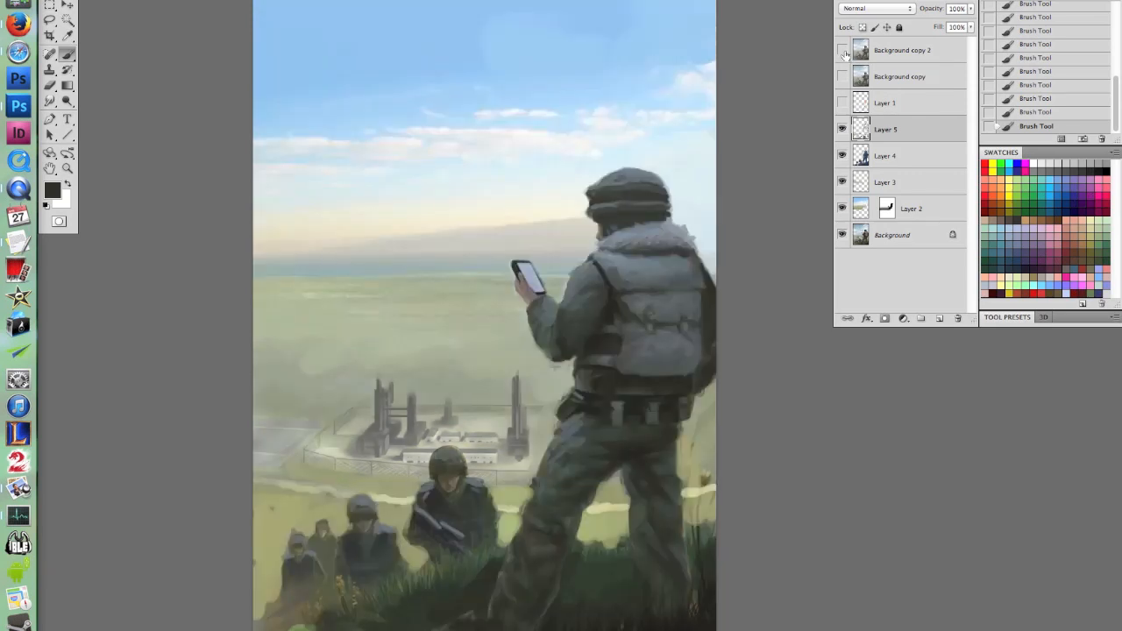
click(842, 50)
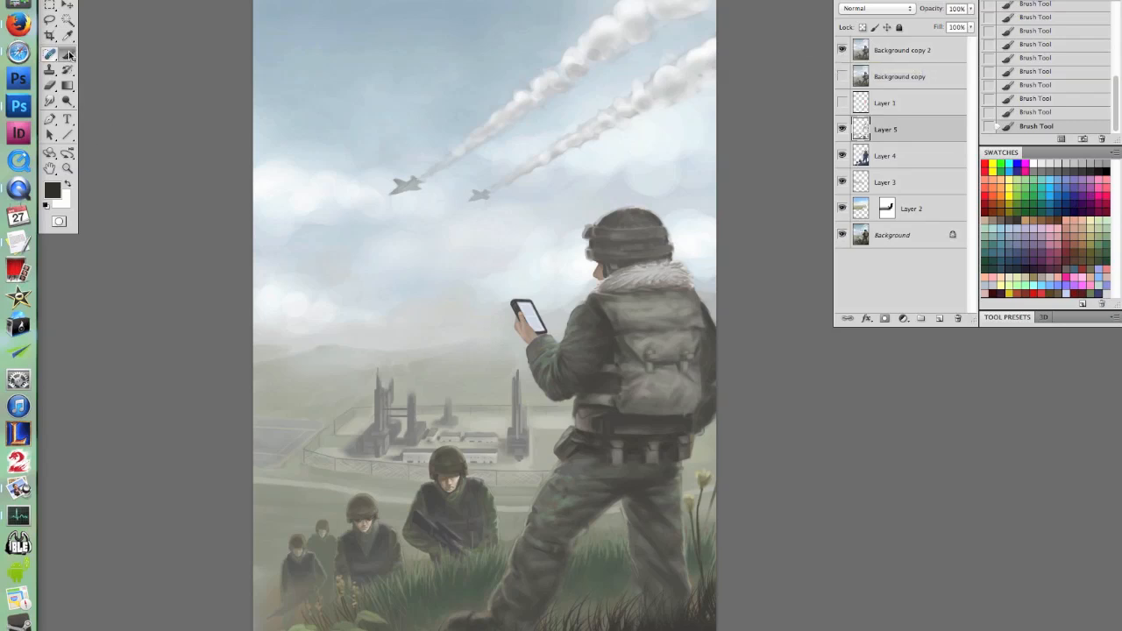
Set the brush size to 15 px
right_click(641, 430)
drag(672, 438, 664, 438)
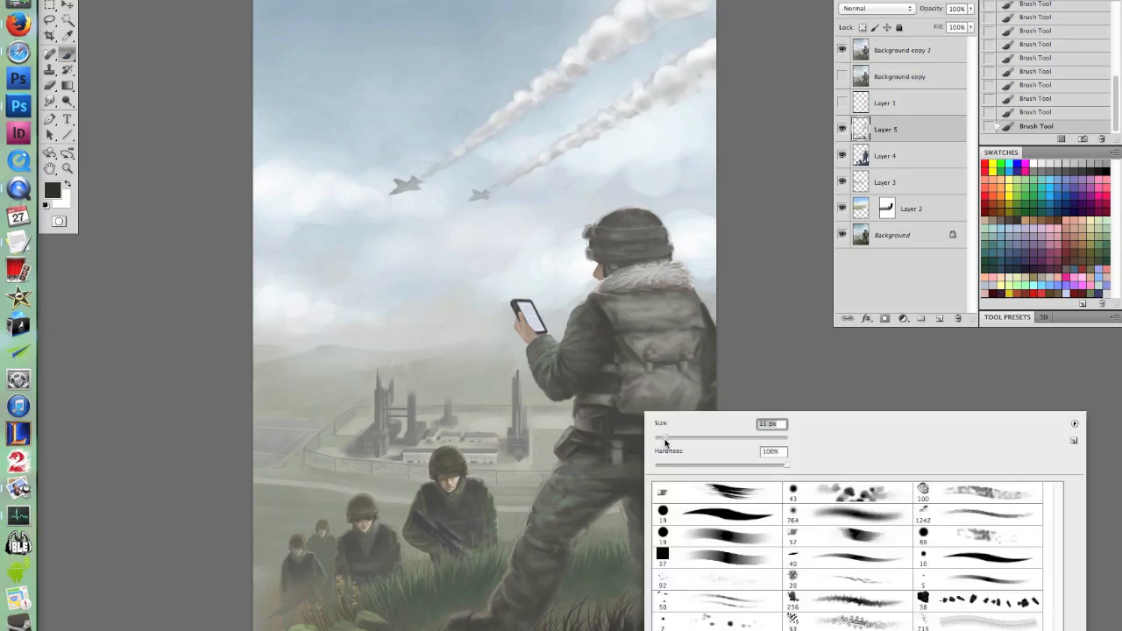
click(732, 352)
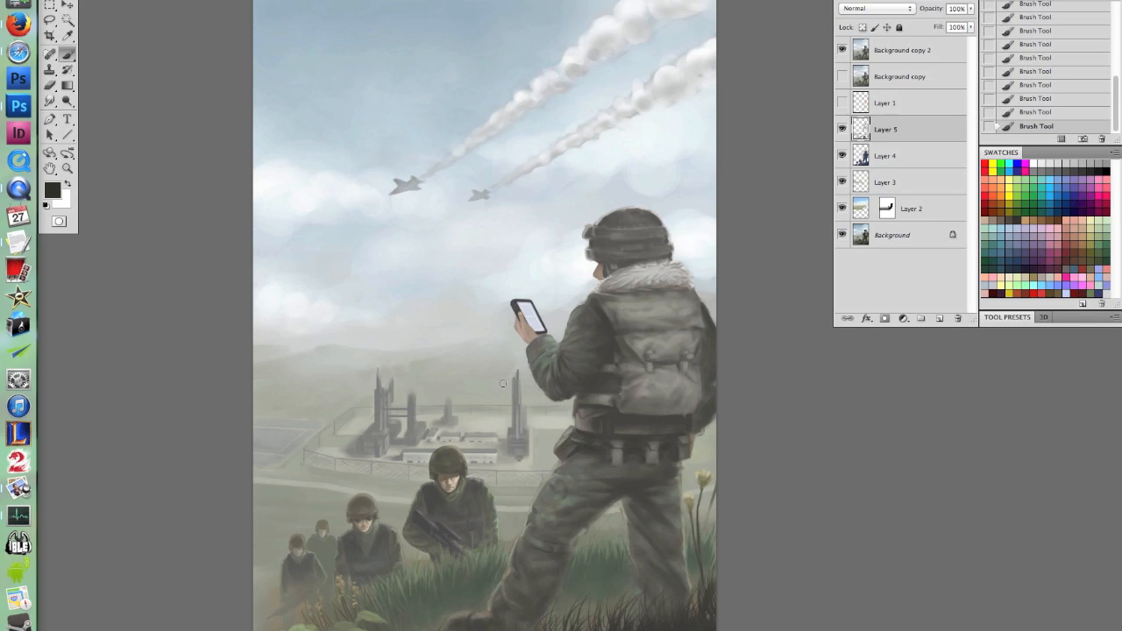
Compare the repainted scene with the original by toggling the visibility of Layer 5, Layer 4 and Background copy 2
click(841, 131)
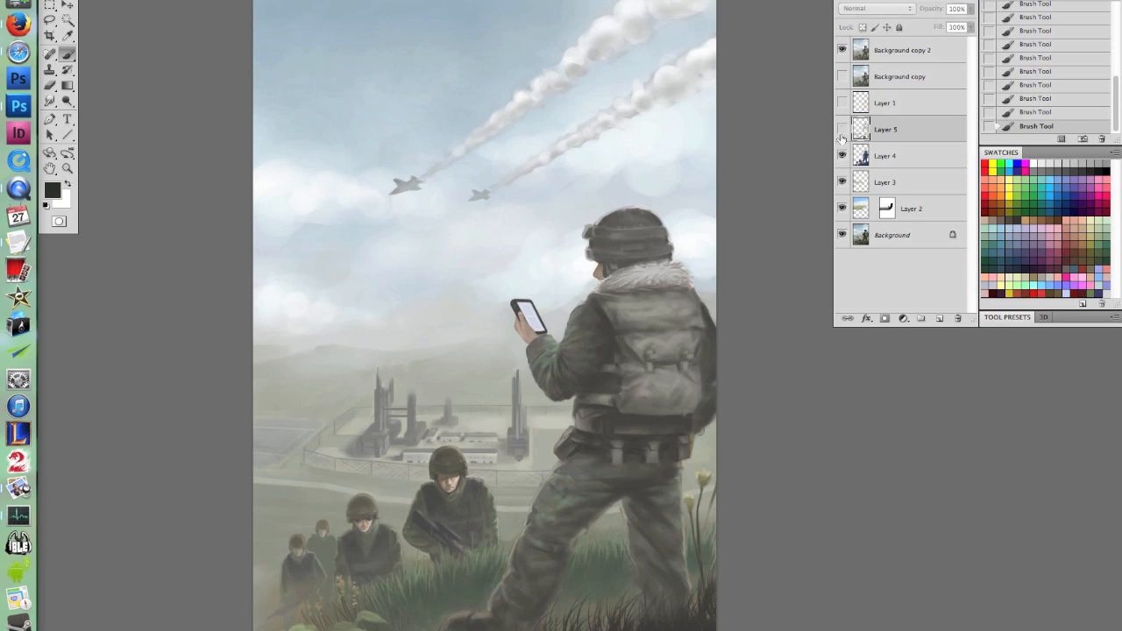
click(841, 130)
click(842, 50)
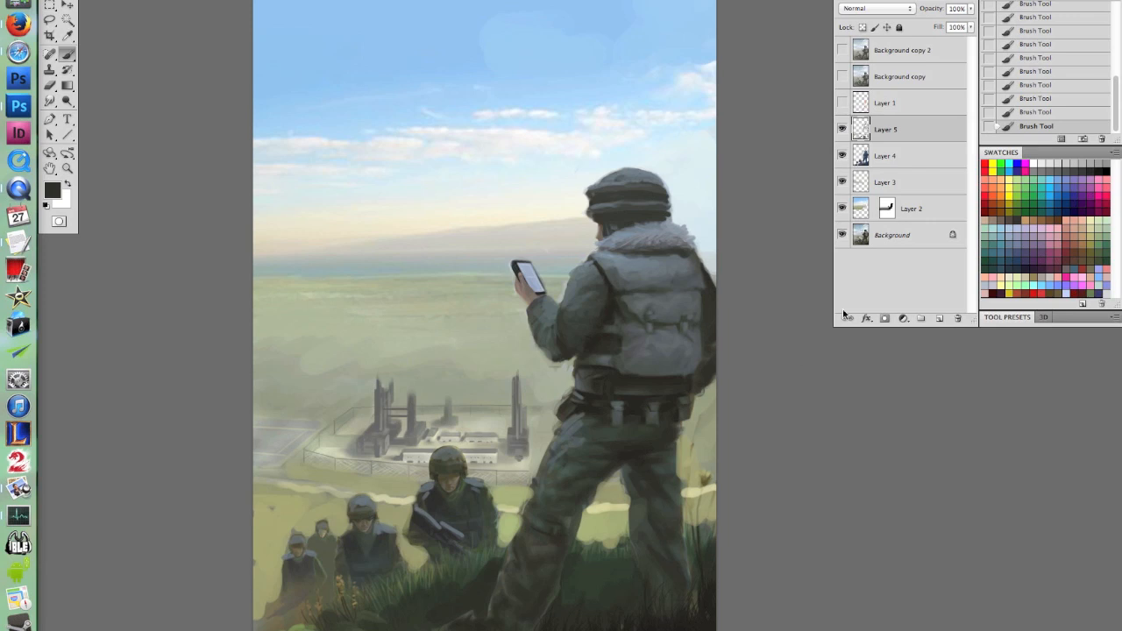
click(841, 129)
click(841, 156)
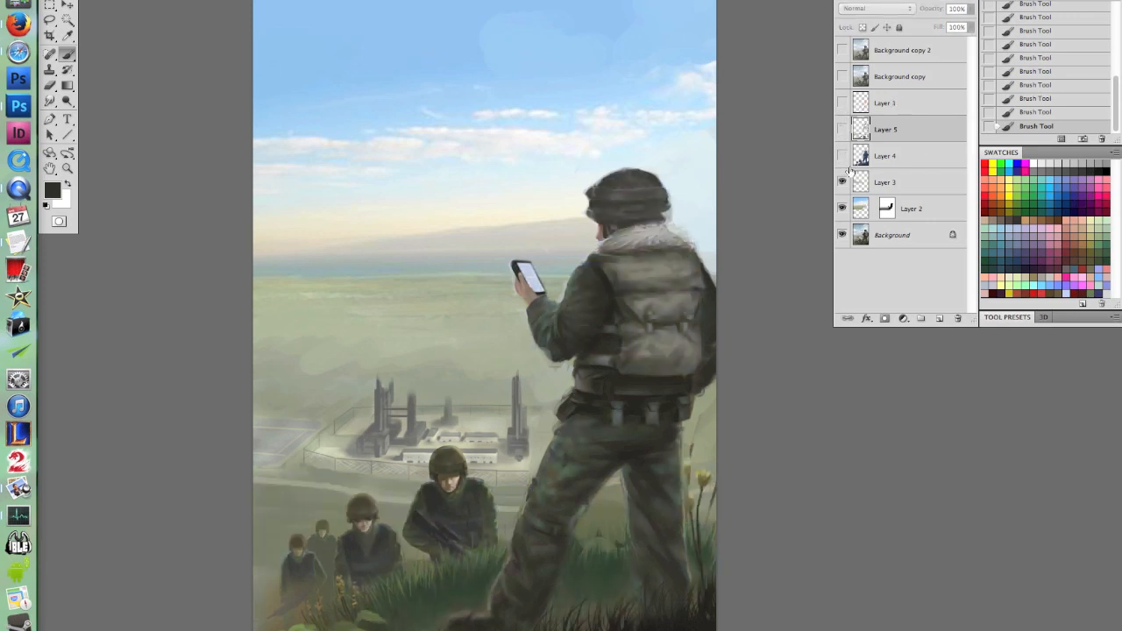
click(841, 156)
click(841, 130)
click(841, 50)
Try to deepen the dark tones of Background copy 2 with Levels by raising the black input level
click(903, 50)
click(67, 7)
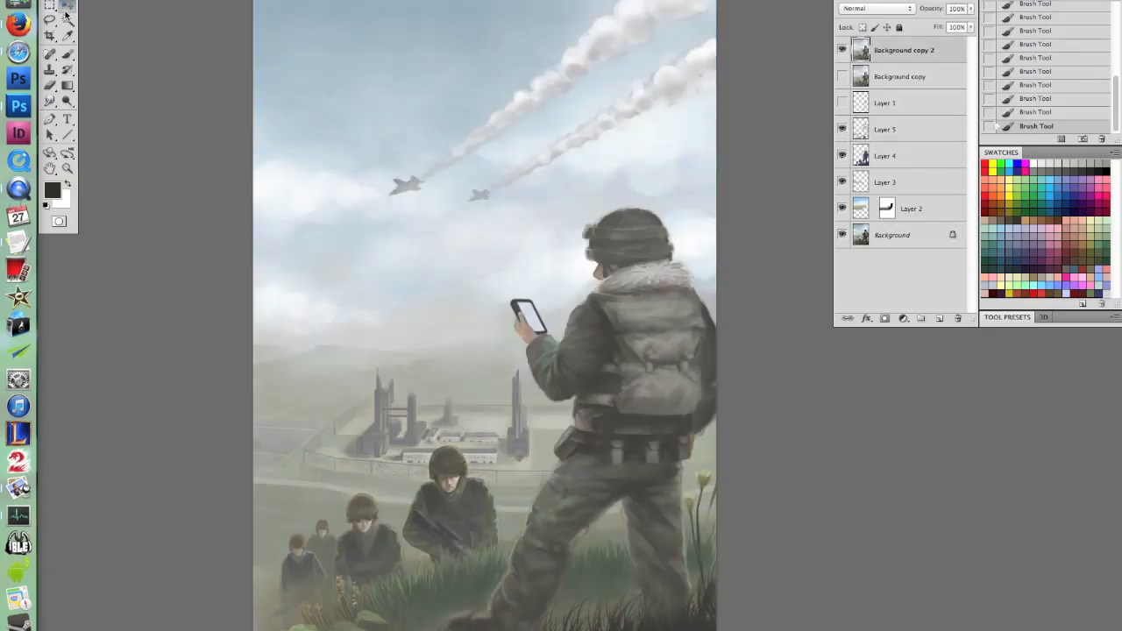
key(ctrl+l)
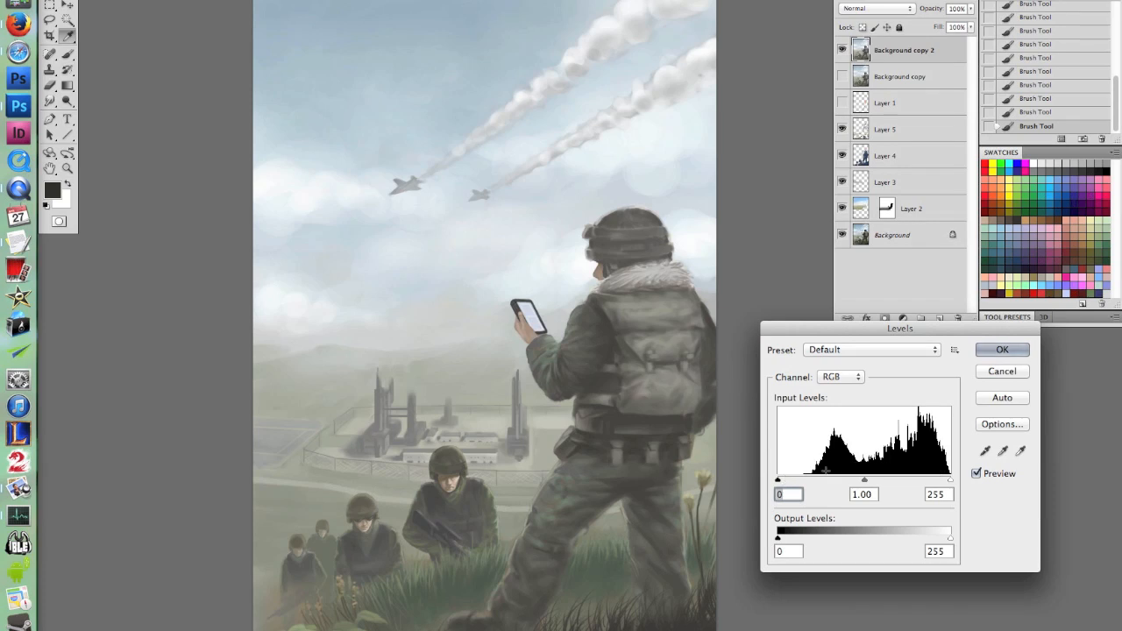
drag(778, 481, 803, 480)
click(1002, 350)
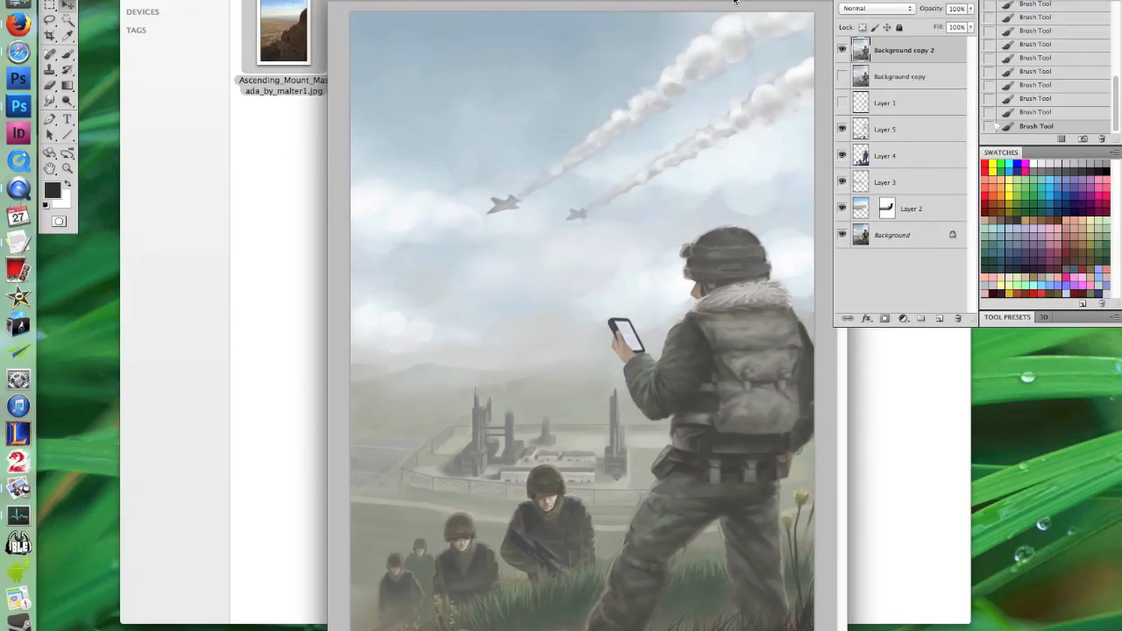
Switch to the Finder folder that holds the painting files
click(258, 221)
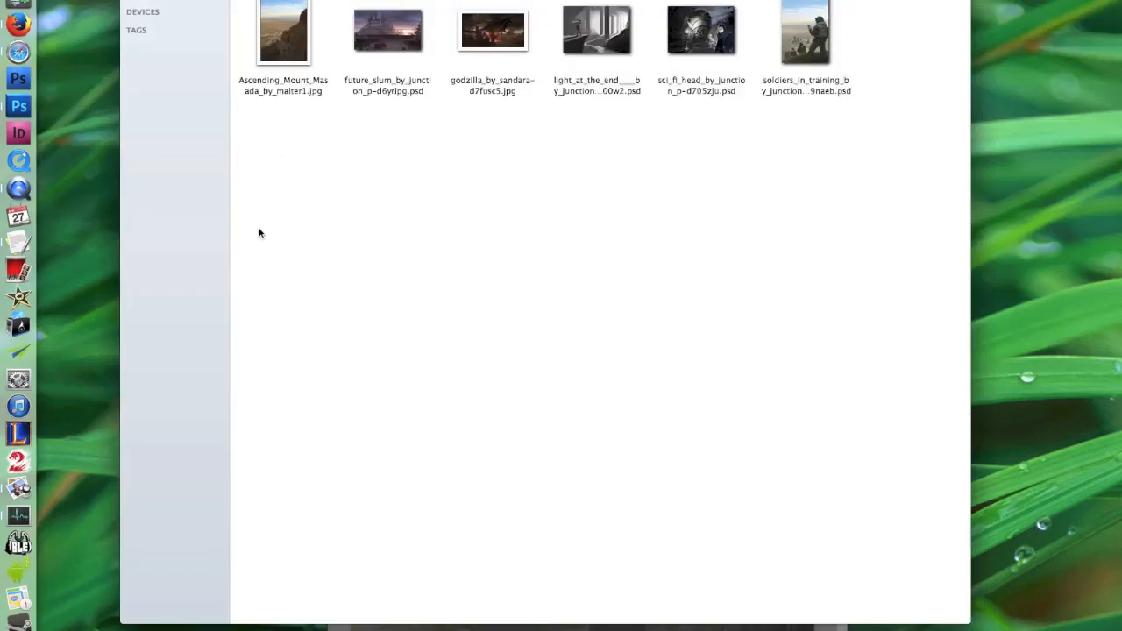